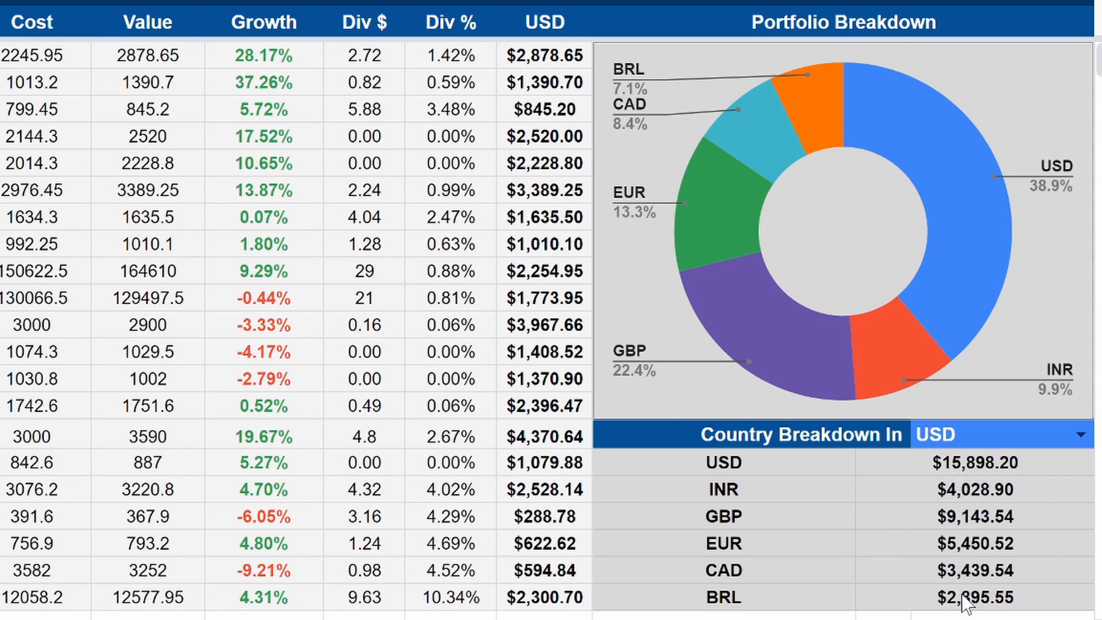
- Switch the Country Breakdown currency to CAD and finally to GBP
left_click(1081, 435)
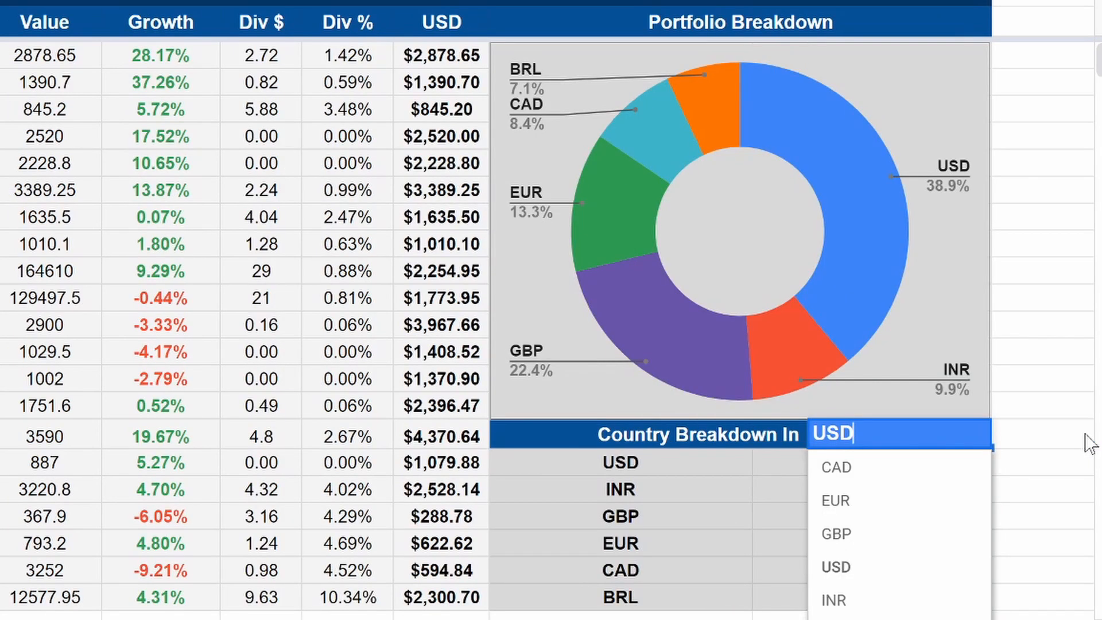
left_click(877, 468)
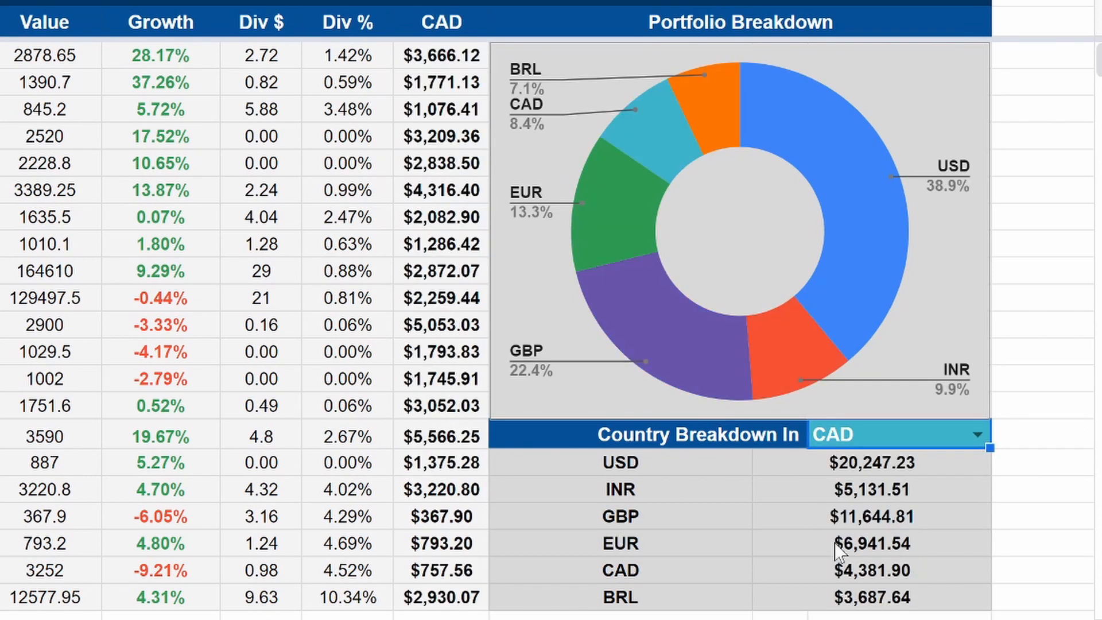
left_click(978, 434)
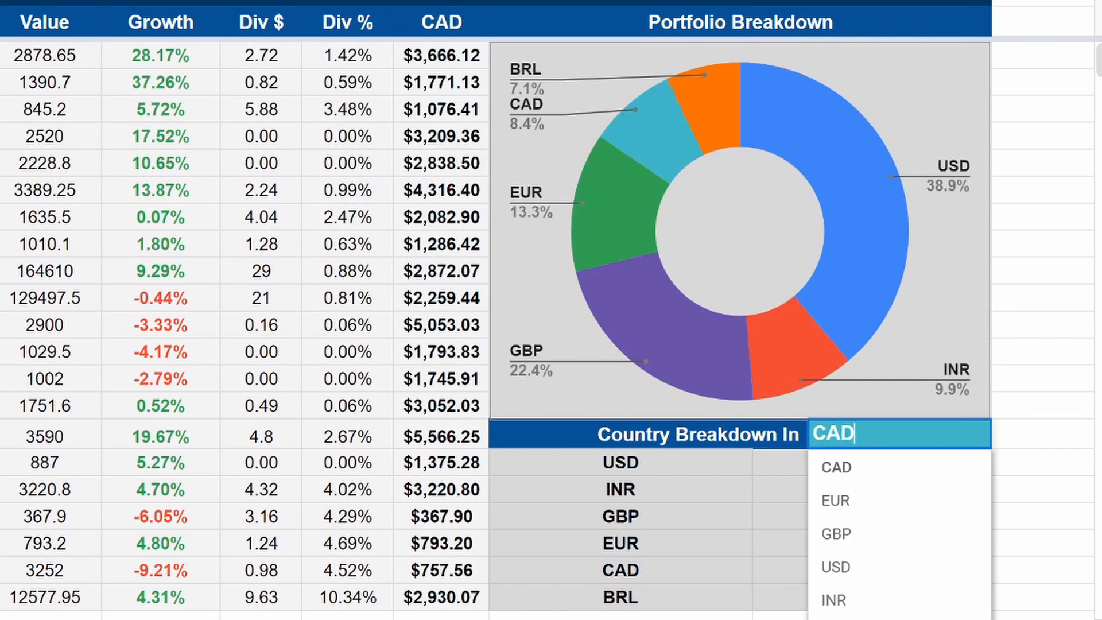
left_click(841, 532)
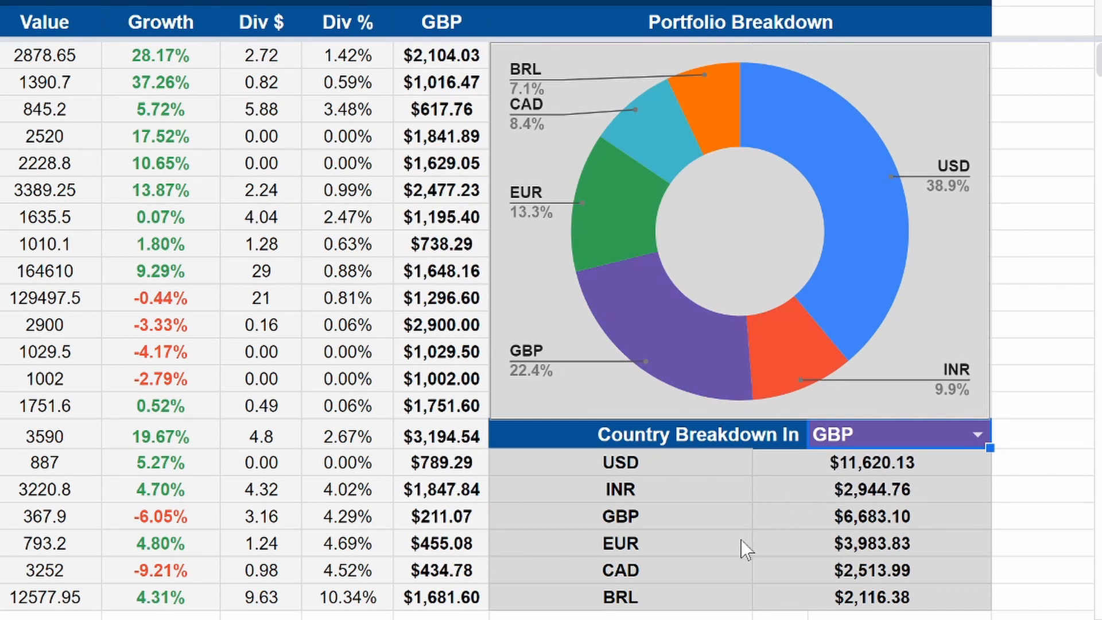
scroll(741, 539, "left", 1)
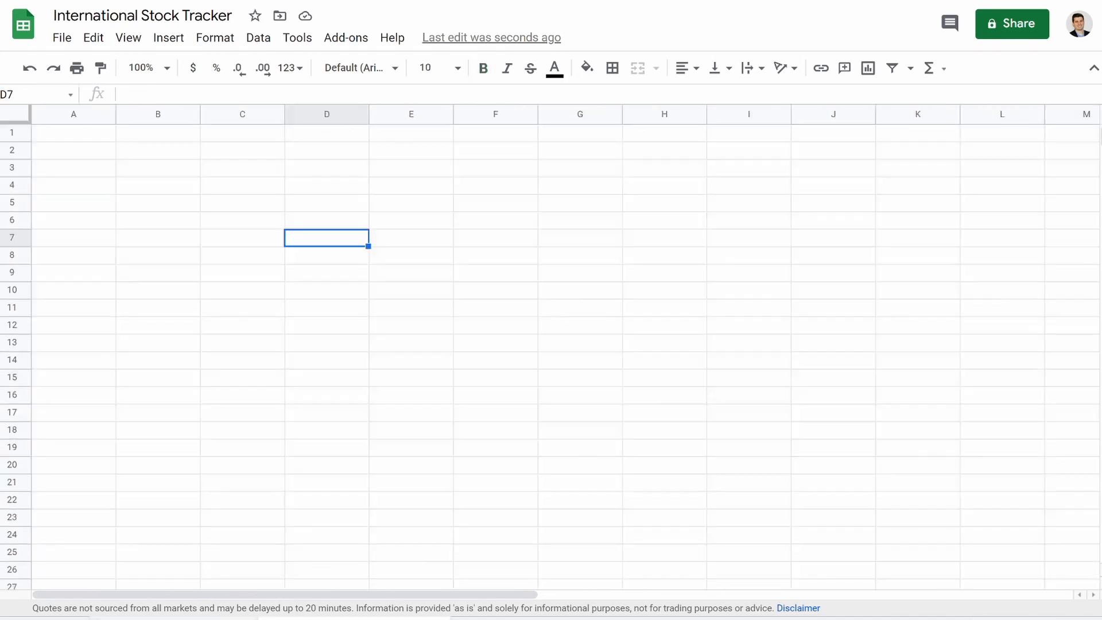
- Enter the formula =googlefinance("TSE:ACB","Price") in cell B3 of the blank sheet
left_click(146, 173)
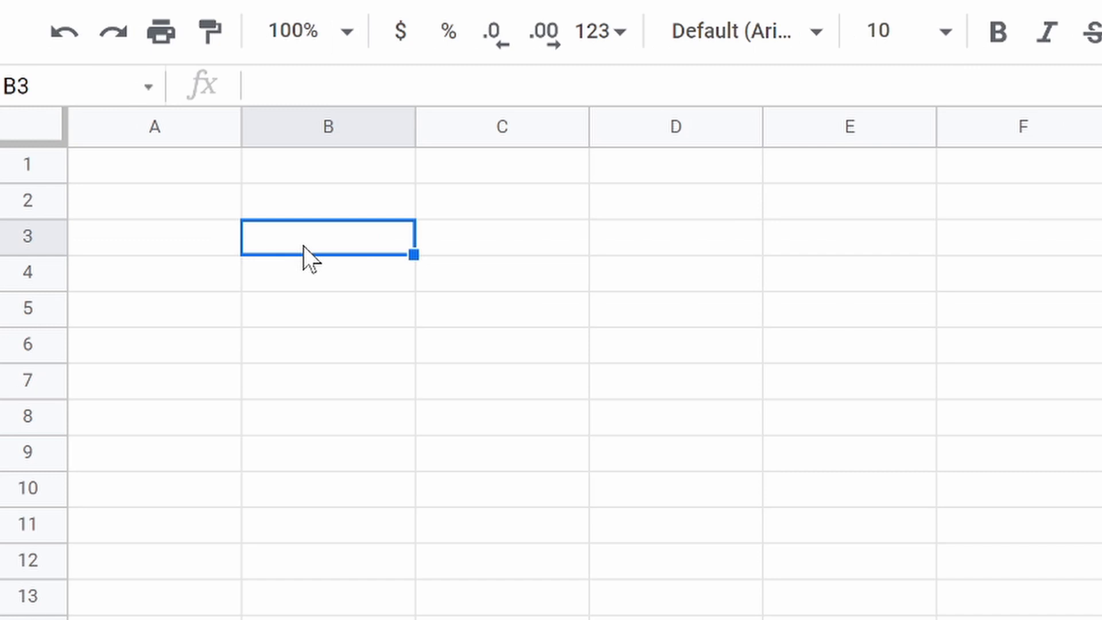
type("=")
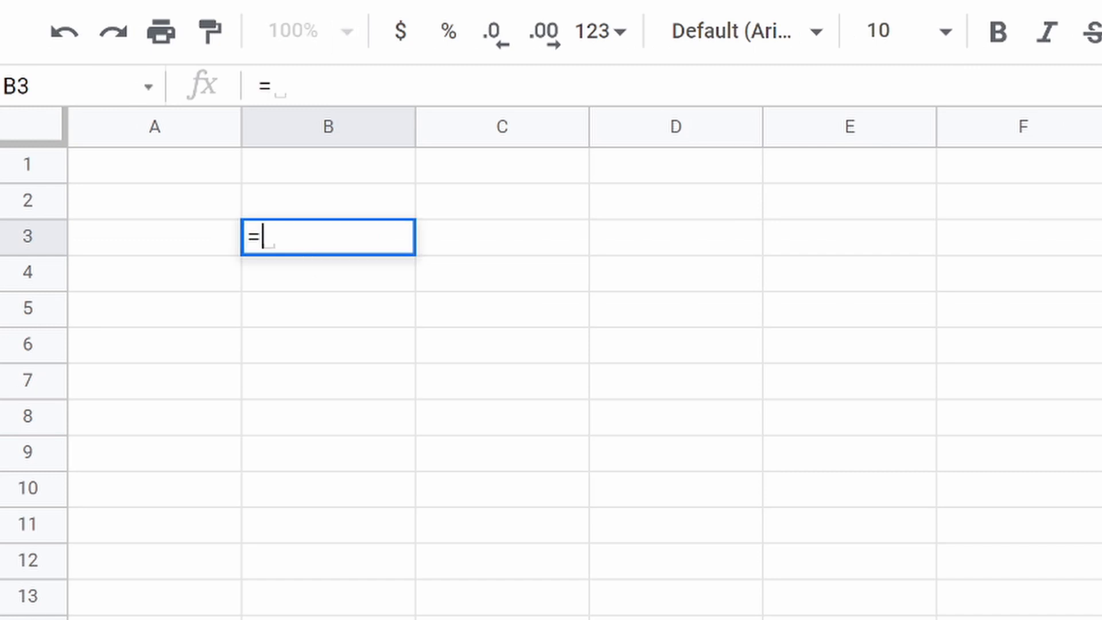
type("googl")
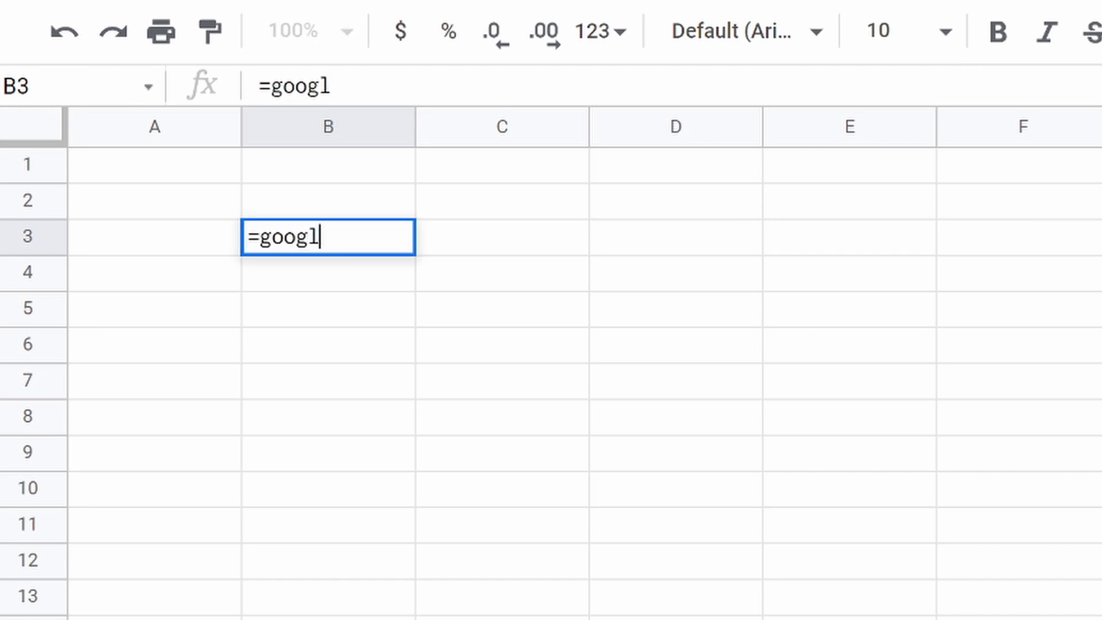
type("efinance")
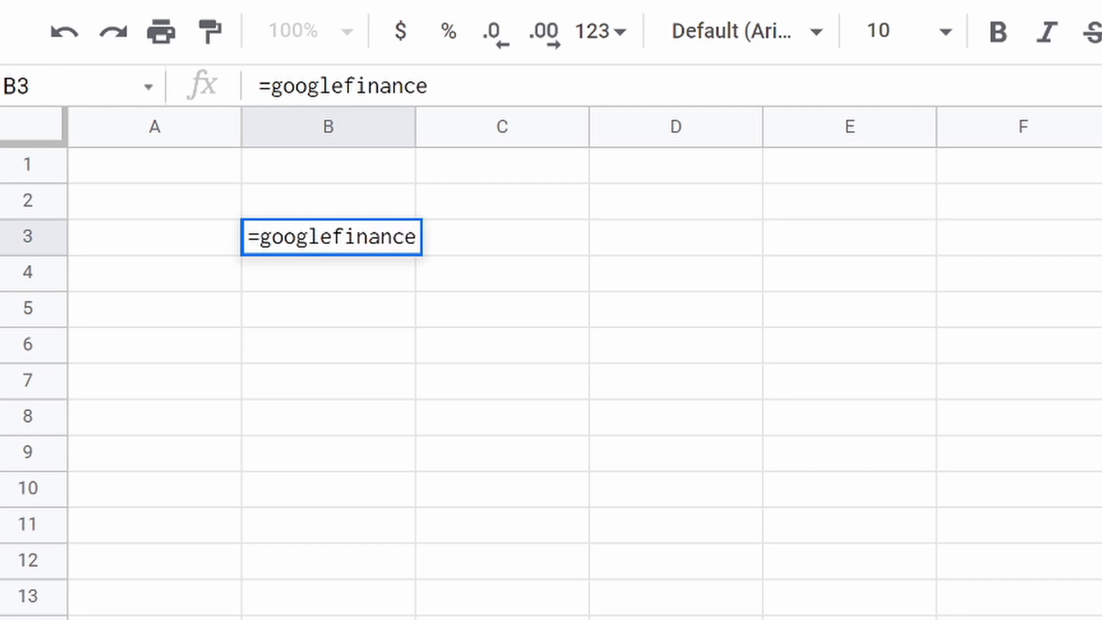
type("(\"")
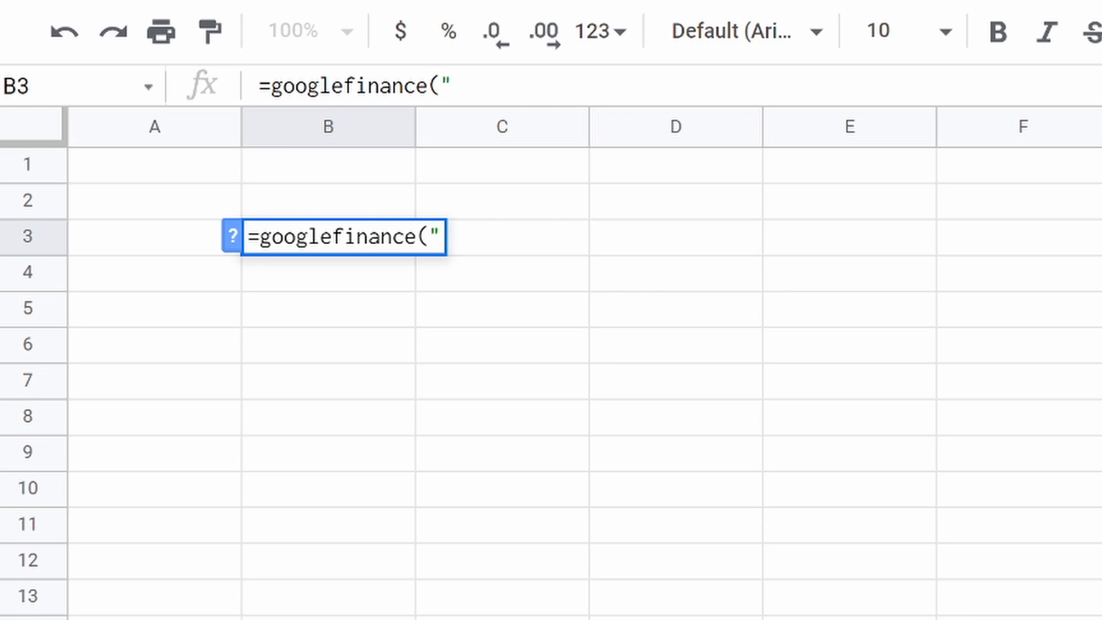
type("TSE")
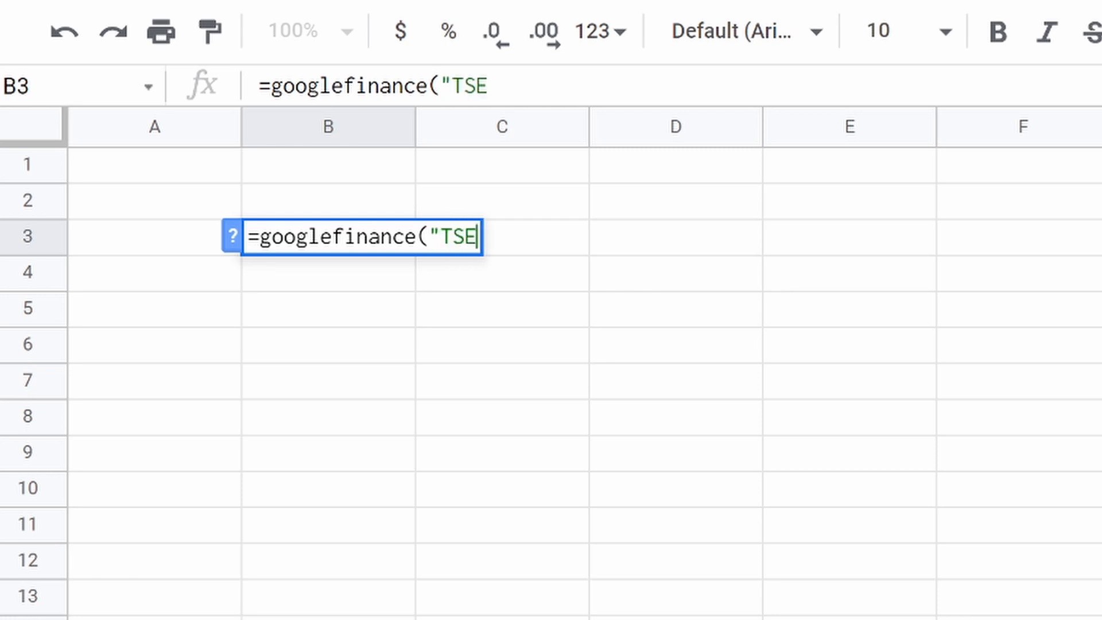
type(":ACB")
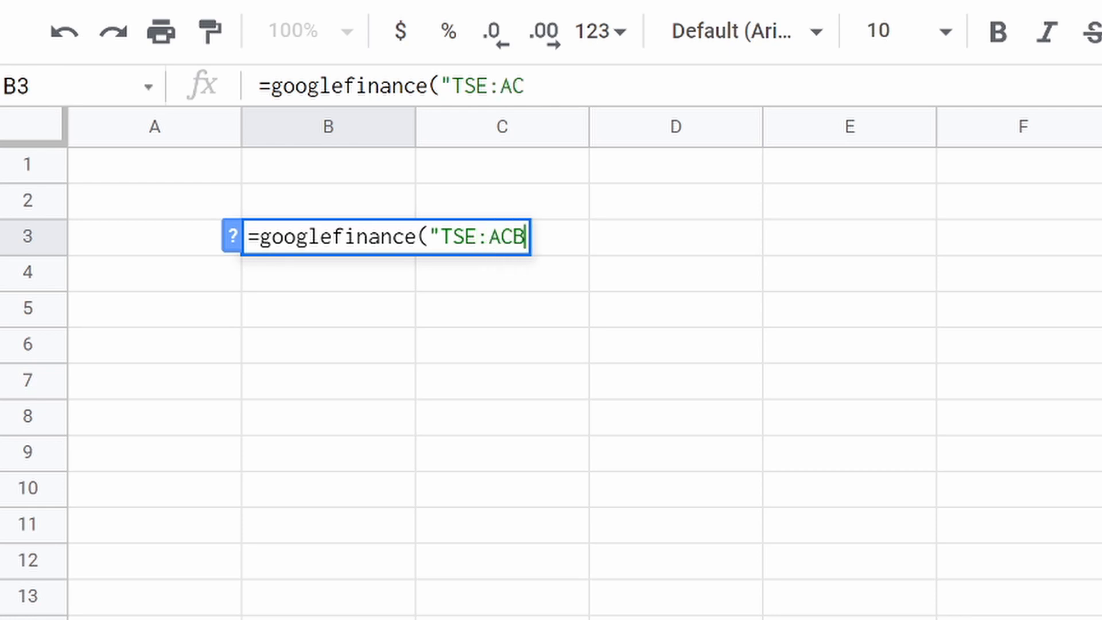
type("\",\"")
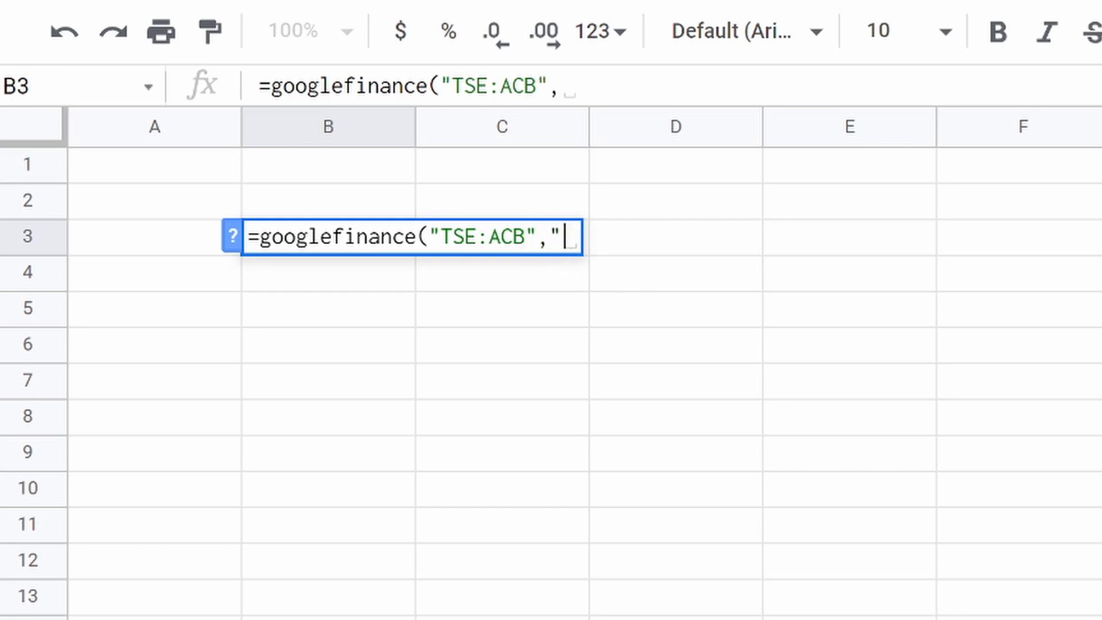
type("Price")
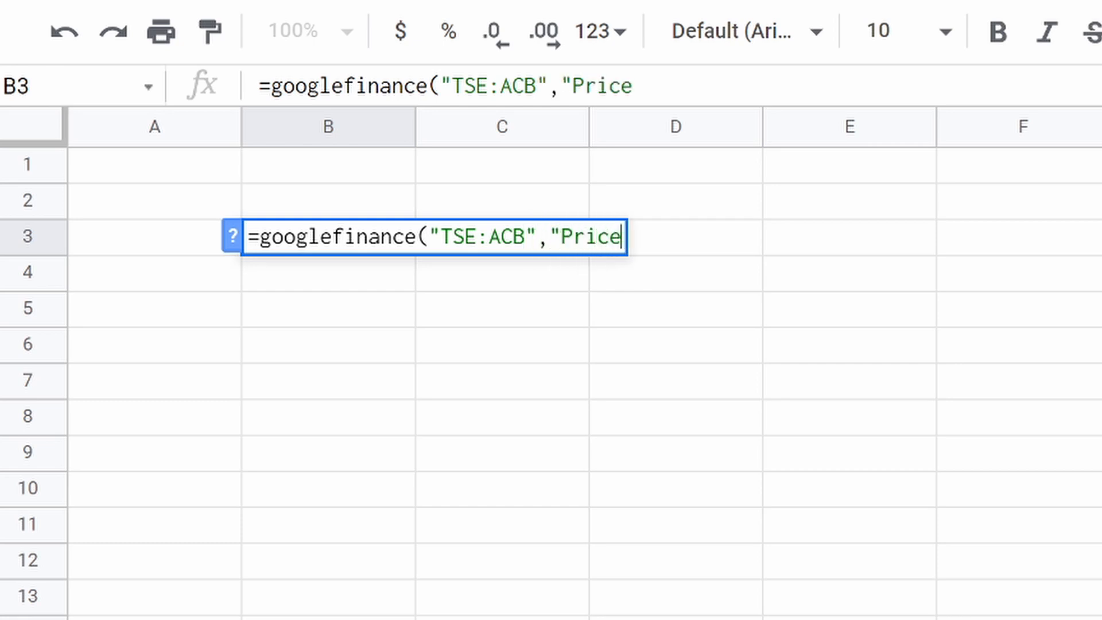
type("\")")
key("Return")
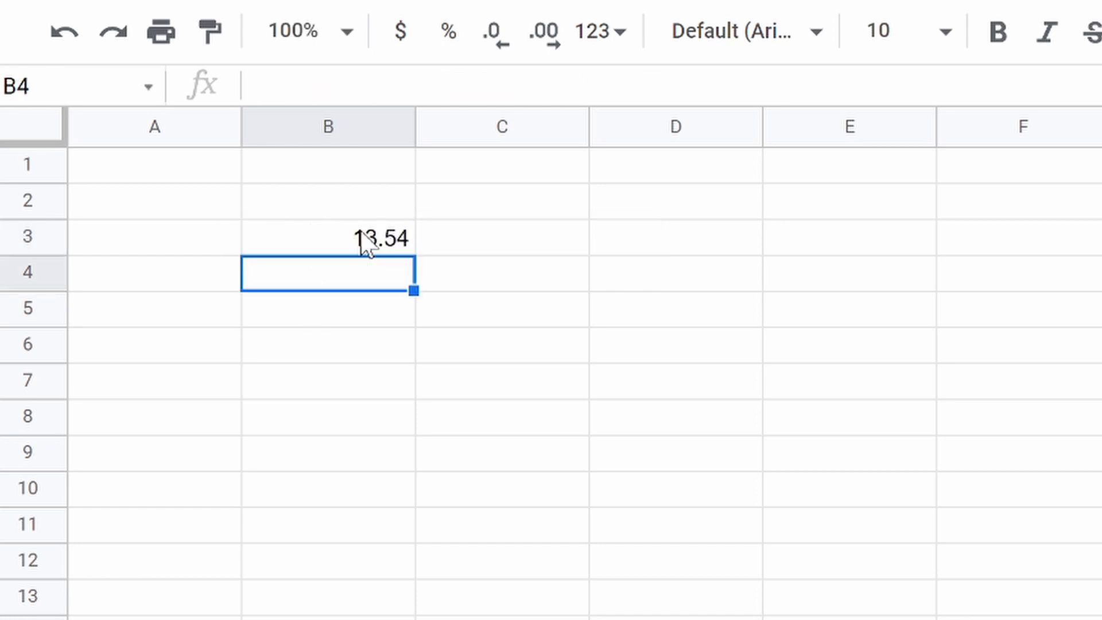
left_click(180, 215)
left_click(158, 247)
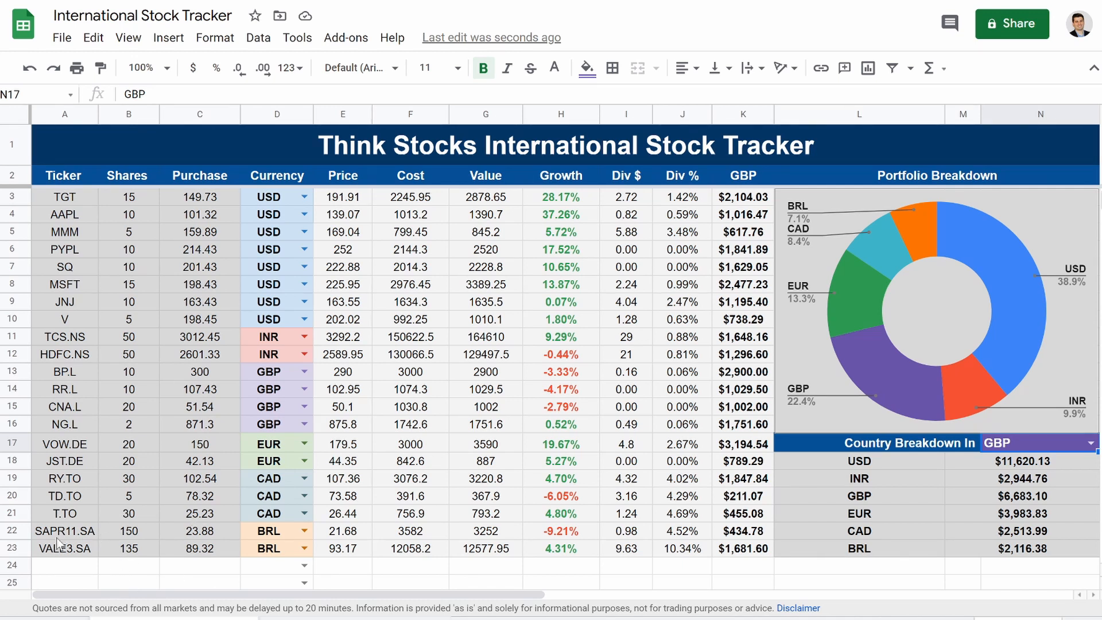
- Examine the tickers SAPR11.SA and VALE3.SA in A22:A23 of the stock tracker and the rows below them
left_click_drag(57, 533, 55, 552)
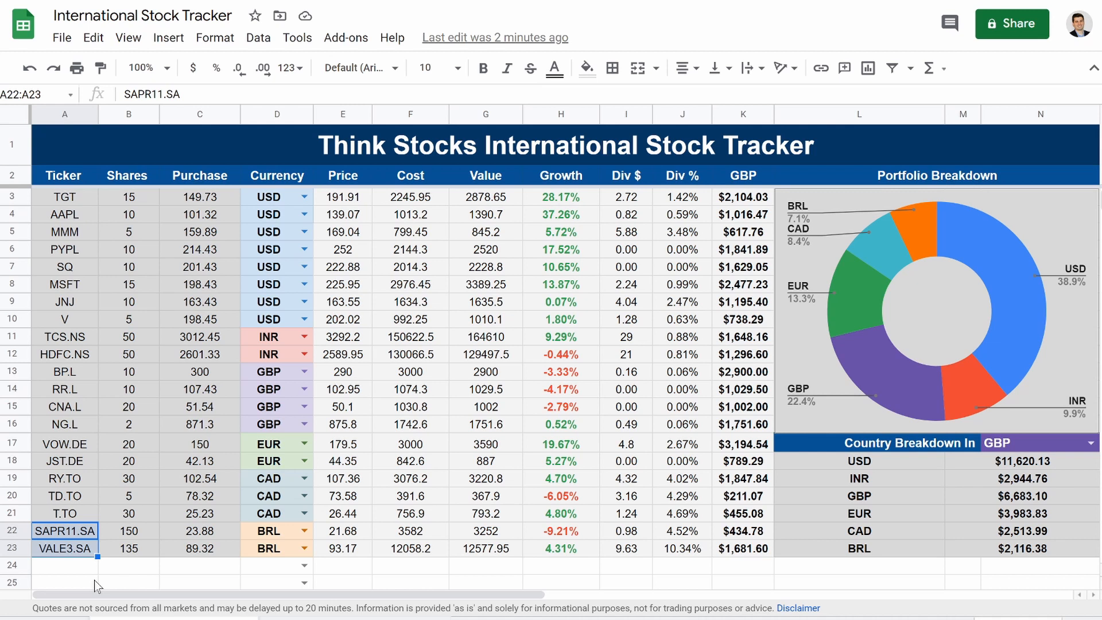
mouse_move(59, 551)
scroll(425, 576, "down", 3)
left_click(491, 571)
scroll(494, 569, "up", 3)
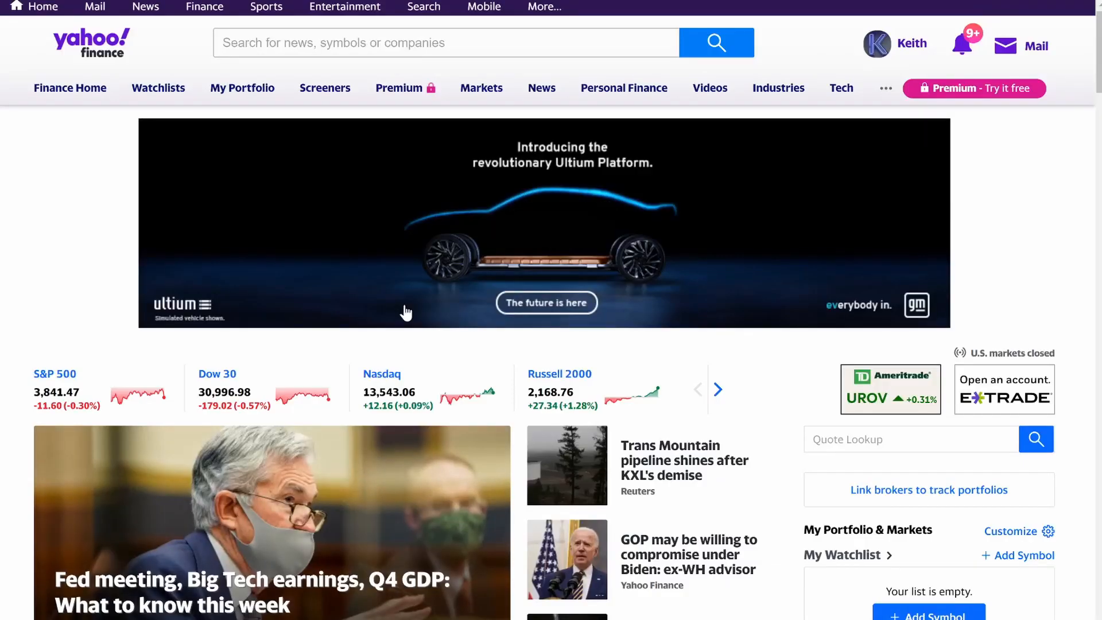
- Search Yahoo Finance for aapl and open the Apple Inc. quote page
left_click(293, 31)
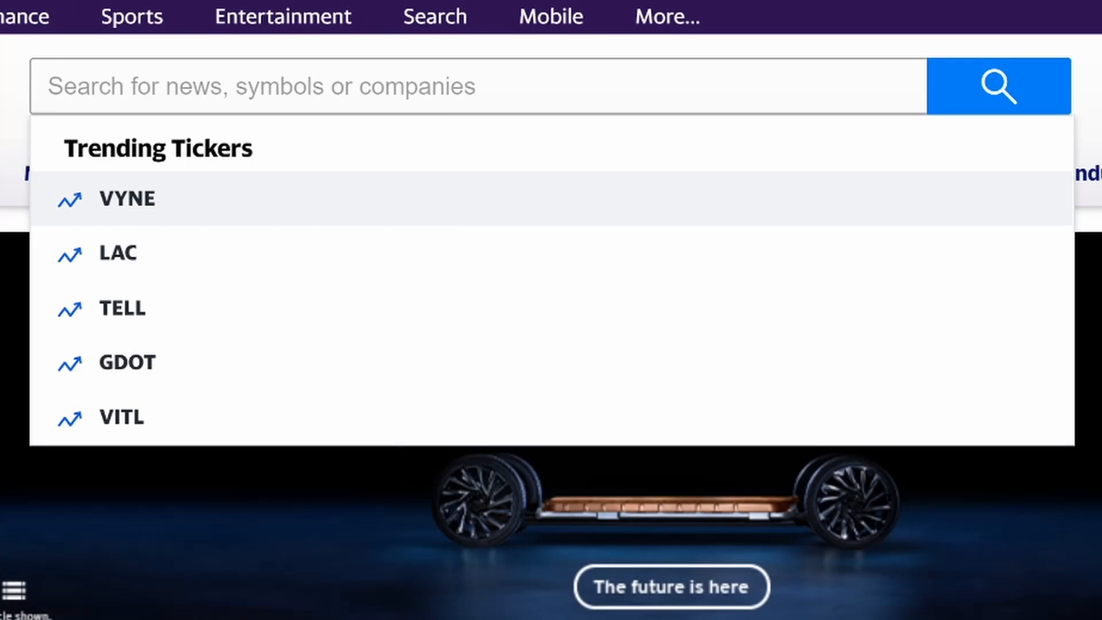
type("aapl")
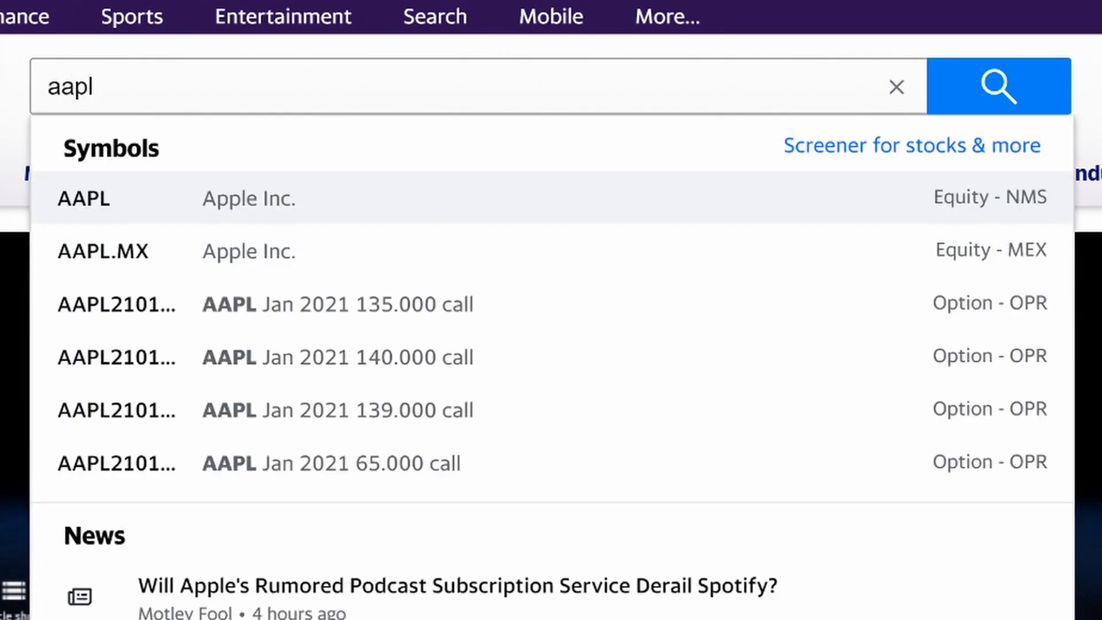
key("Return")
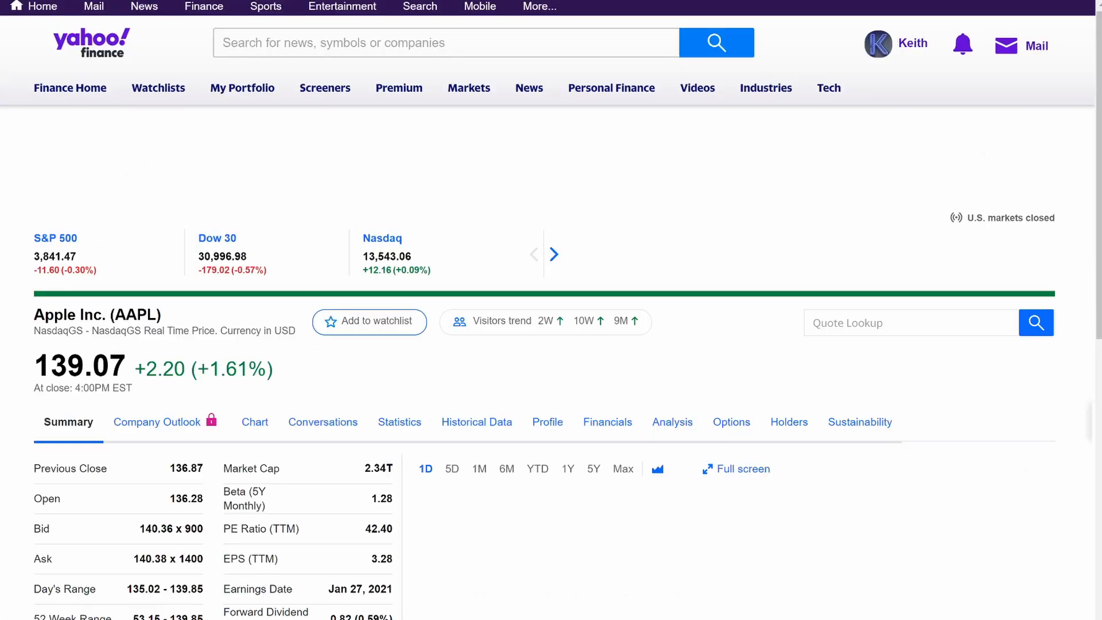
- Examine Apple's share price and its forward dividend and yield in the quote summary
scroll(322, 421, "down", 1)
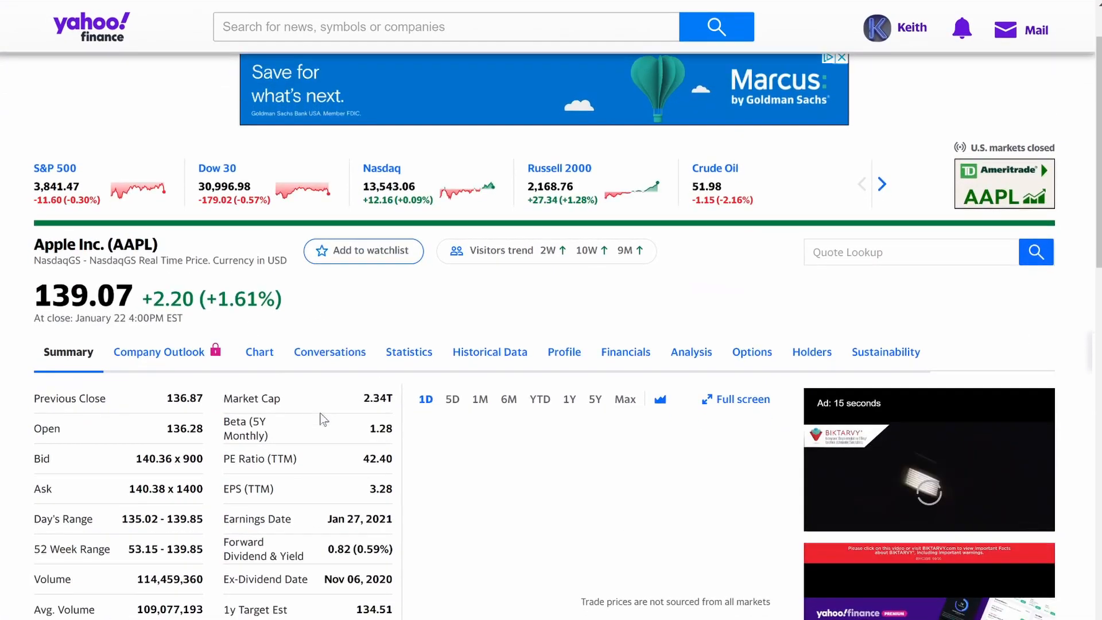
scroll(321, 421, "down", 2)
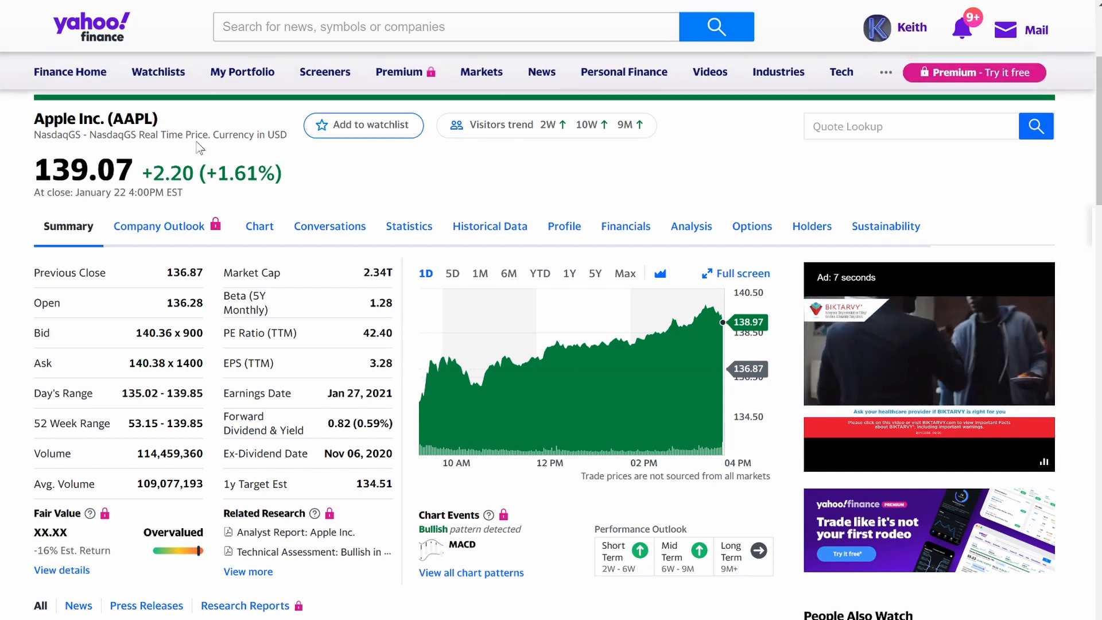
left_click_drag(35, 170, 133, 170)
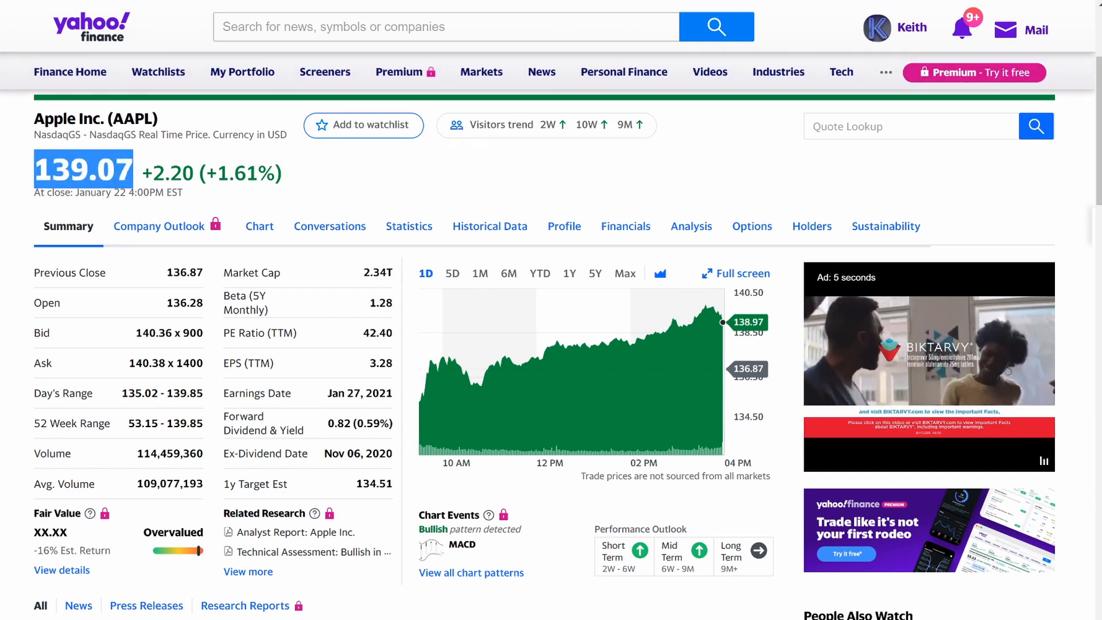
left_click(10, 201)
left_click_drag(327, 423, 395, 433)
left_click(310, 425)
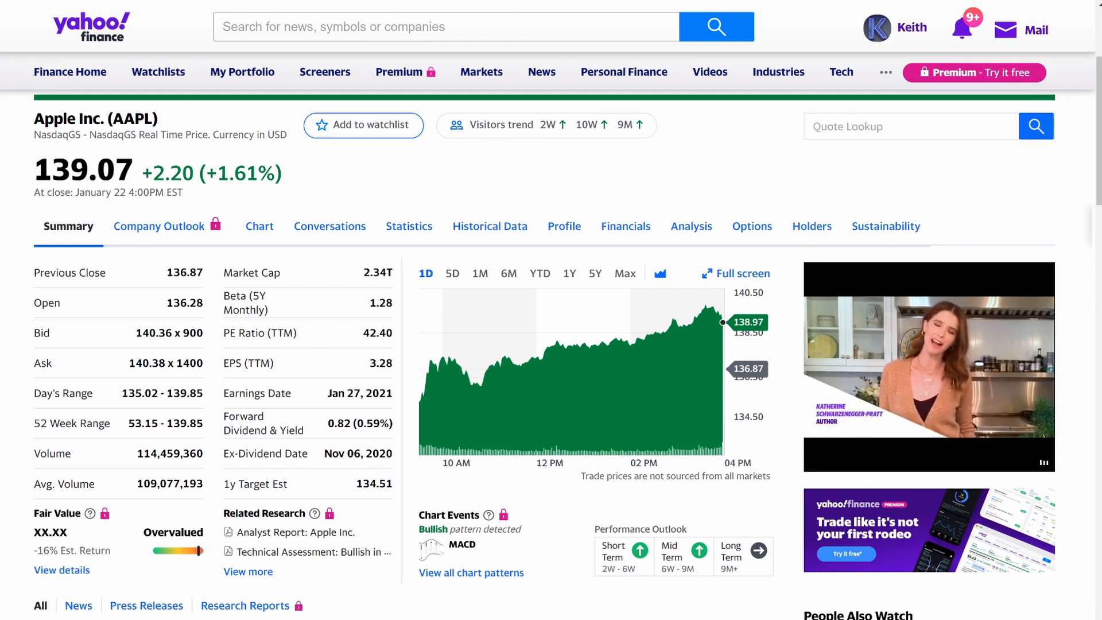
left_click_drag(327, 423, 390, 424)
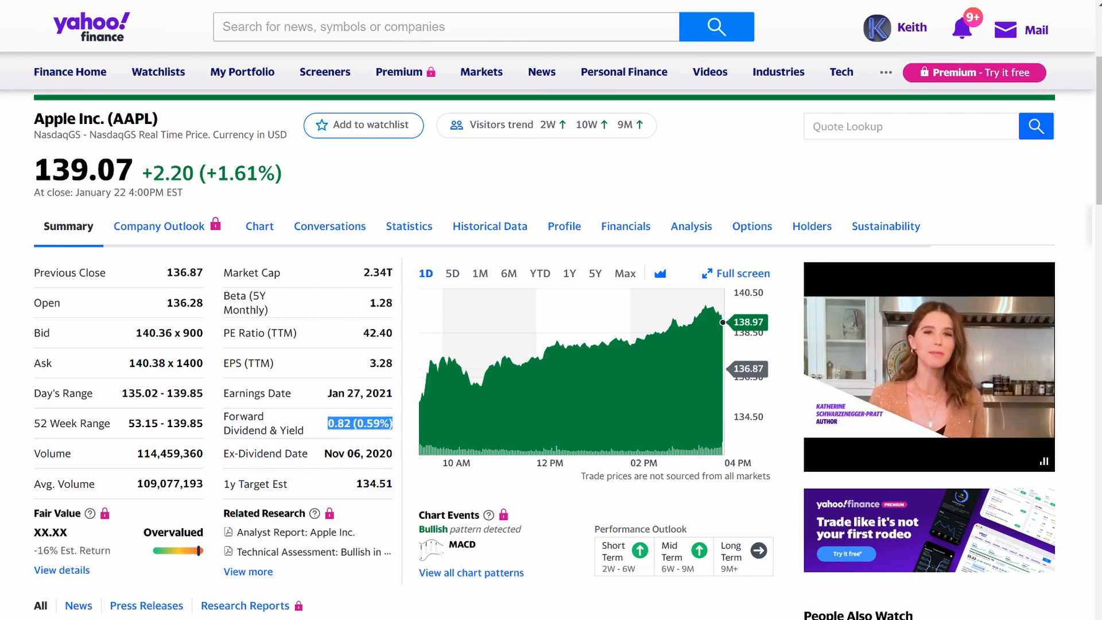
left_click(323, 422)
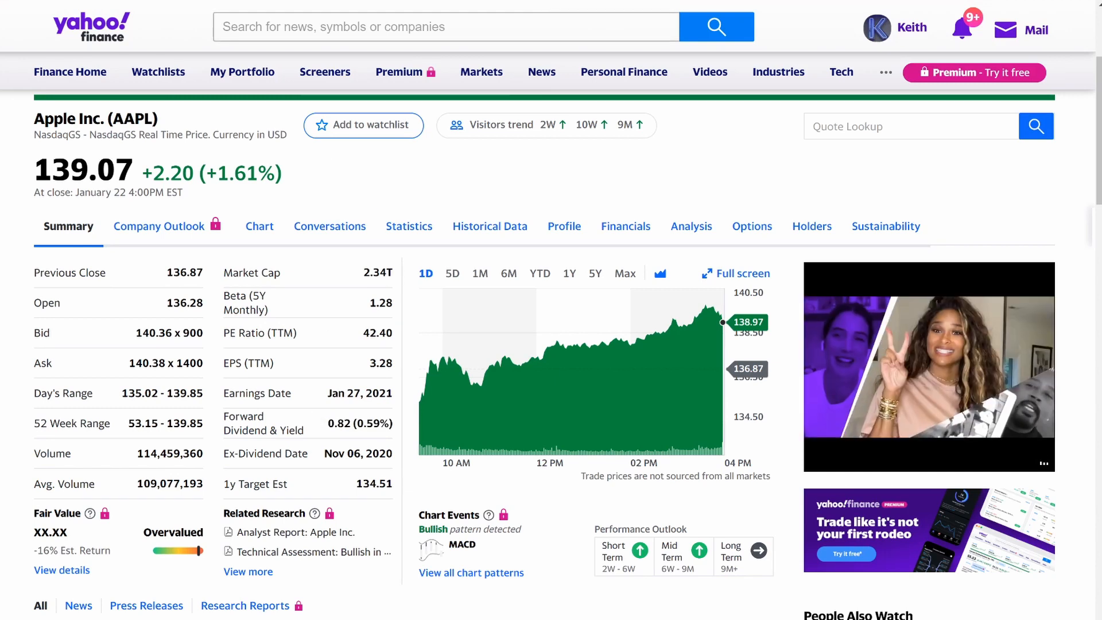
left_click(333, 27)
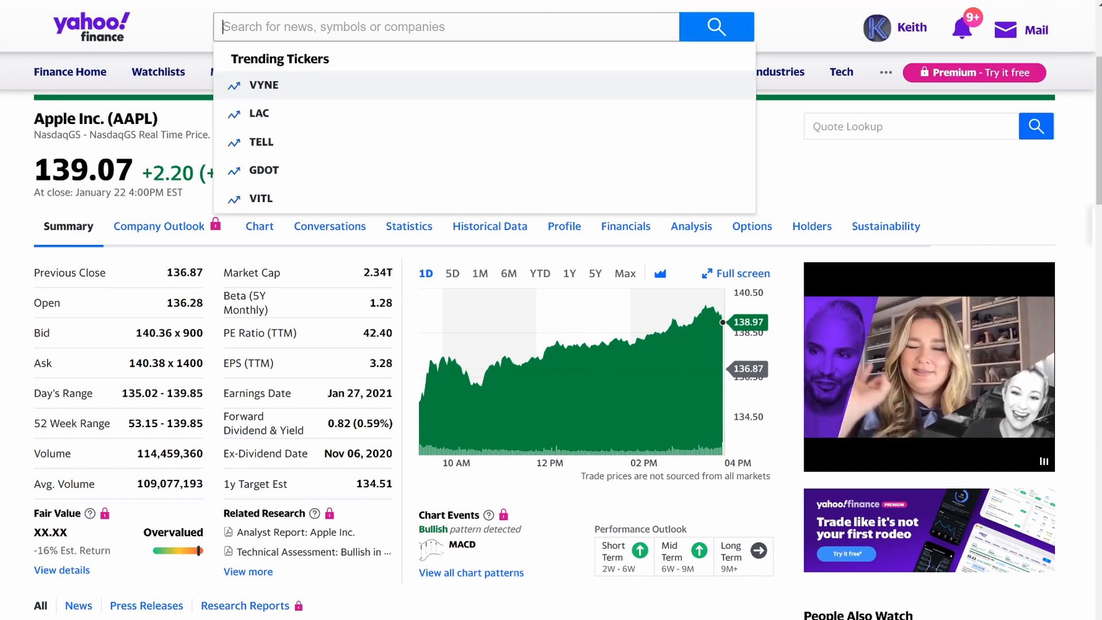
left_click(1, 152)
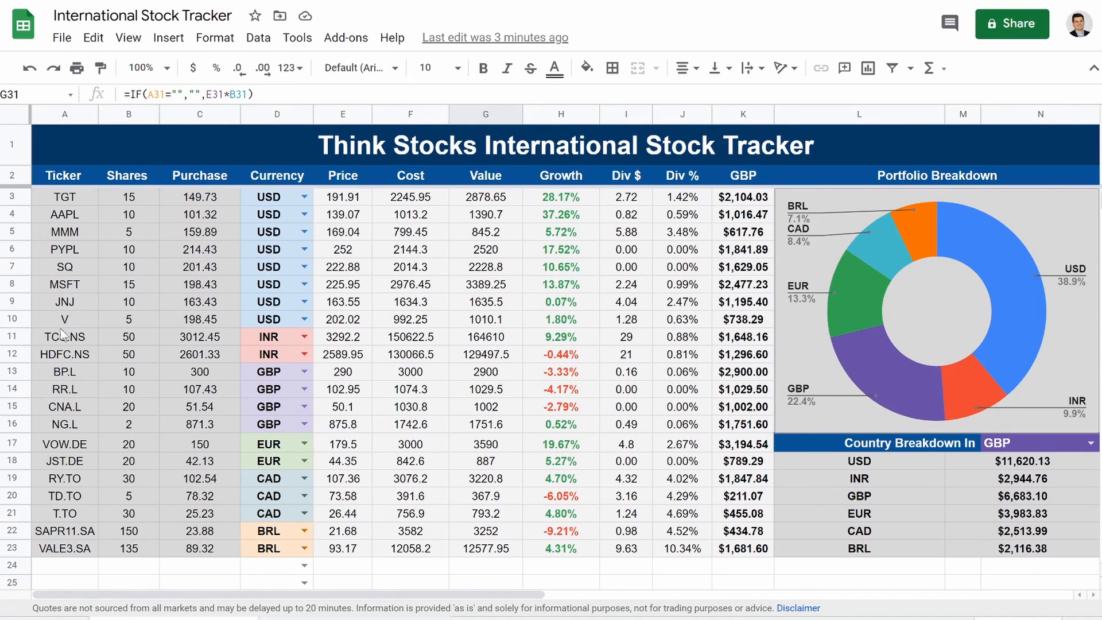
- Copy the ticker RY.TO from cell A19 of the stock tracker and look it up on Yahoo Finance
left_click(55, 482)
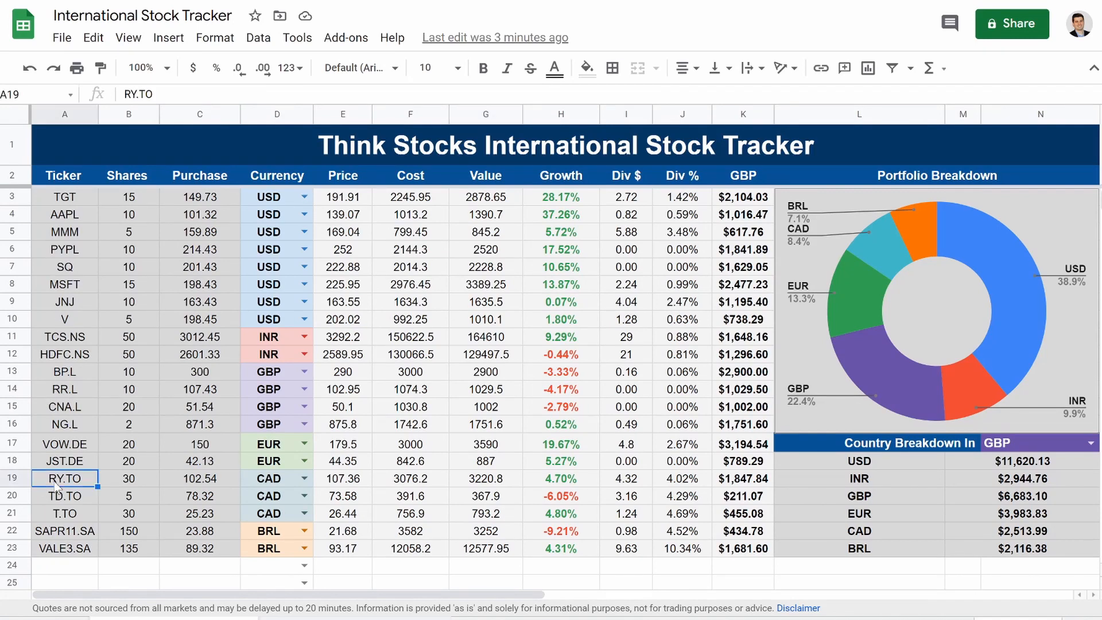
key("ctrl+c")
key("ctrl+Tab")
left_click(439, 27)
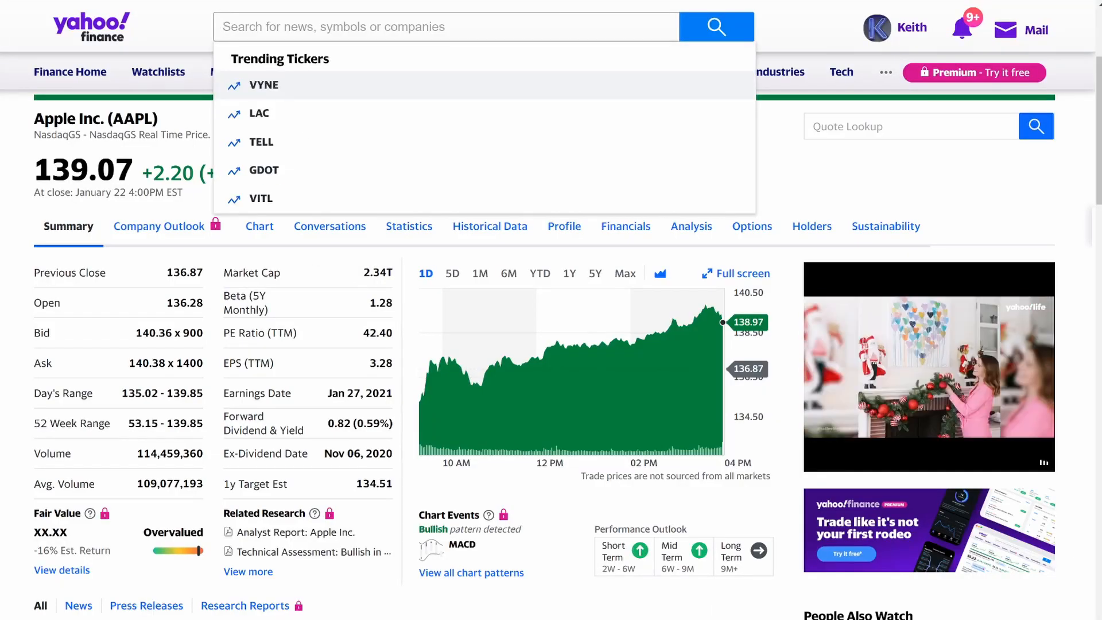
key("ctrl+v")
key("Return")
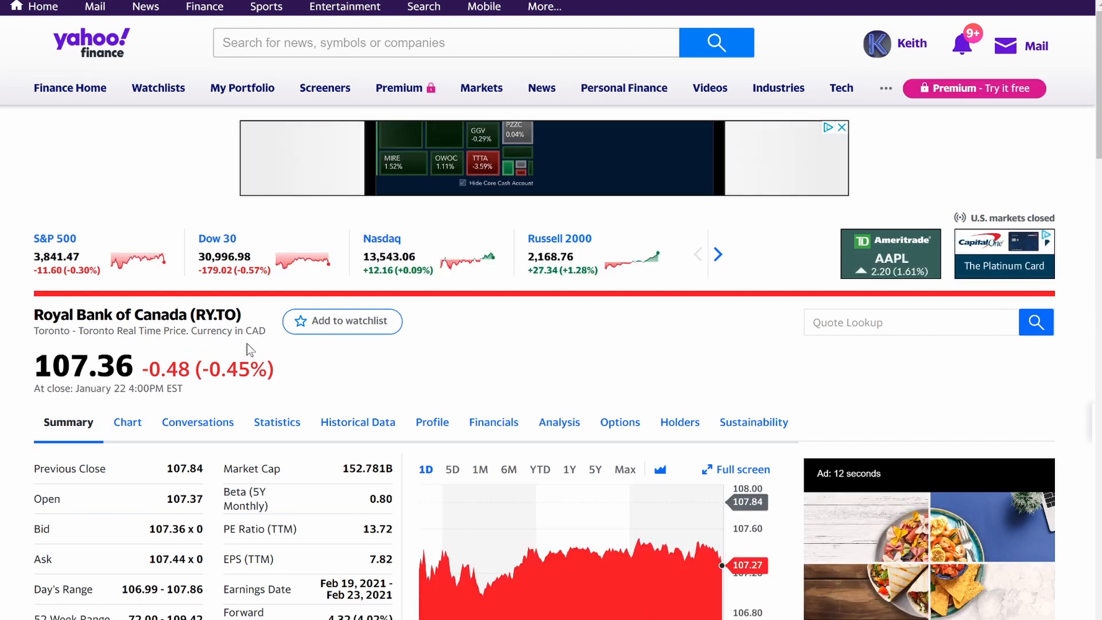
- Examine the share price and quoted currency of Royal Bank of Canada on its quote page
left_click_drag(34, 367, 88, 367)
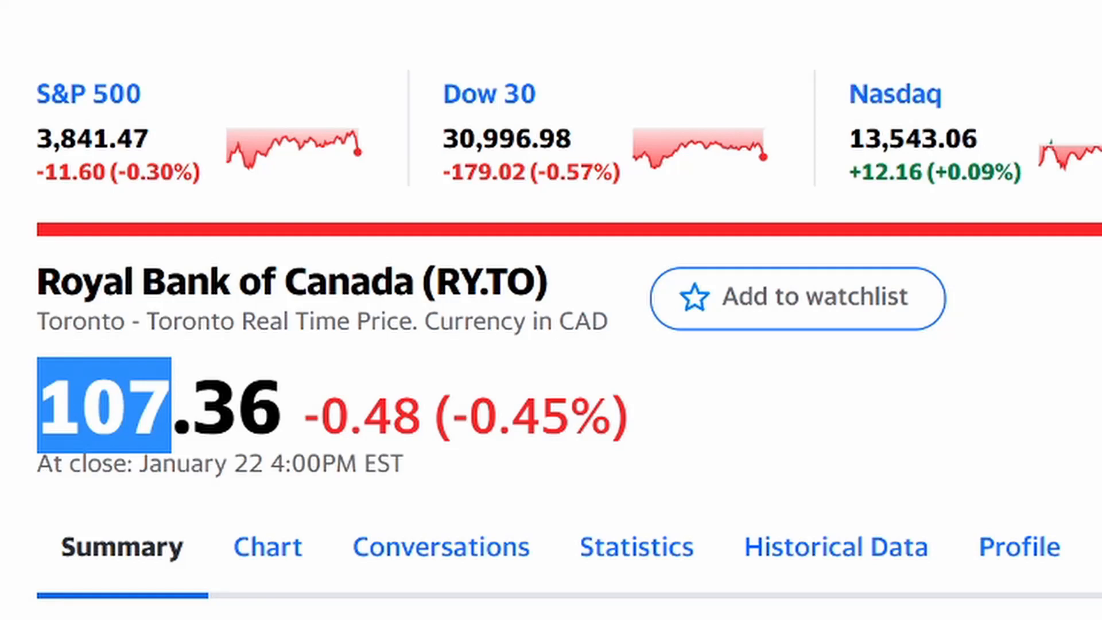
left_click_drag(553, 323, 619, 336)
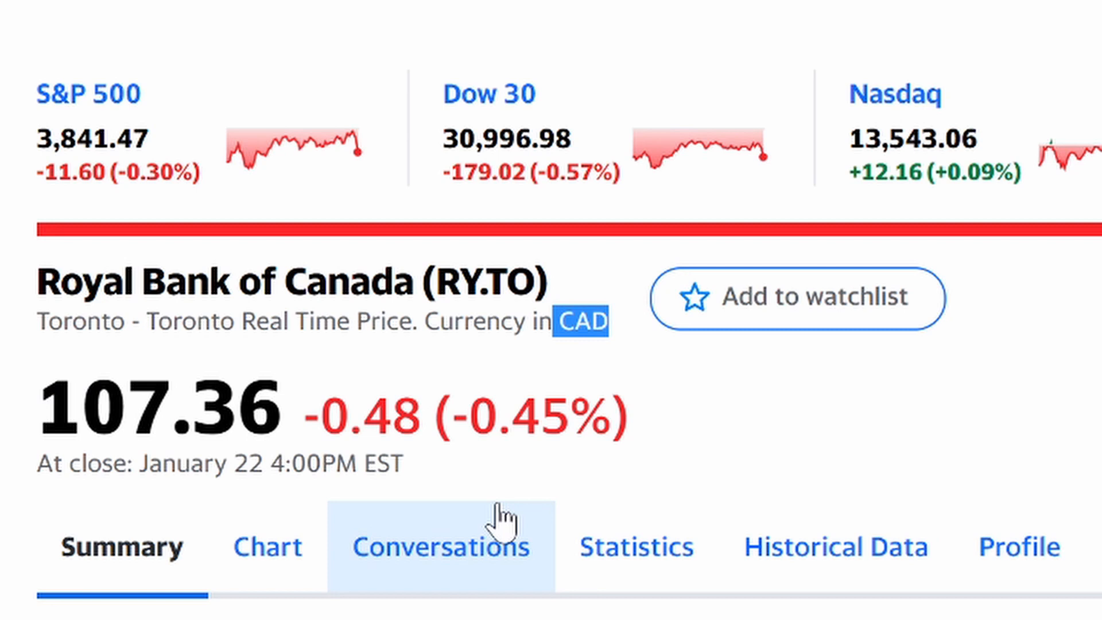
left_click(23, 327)
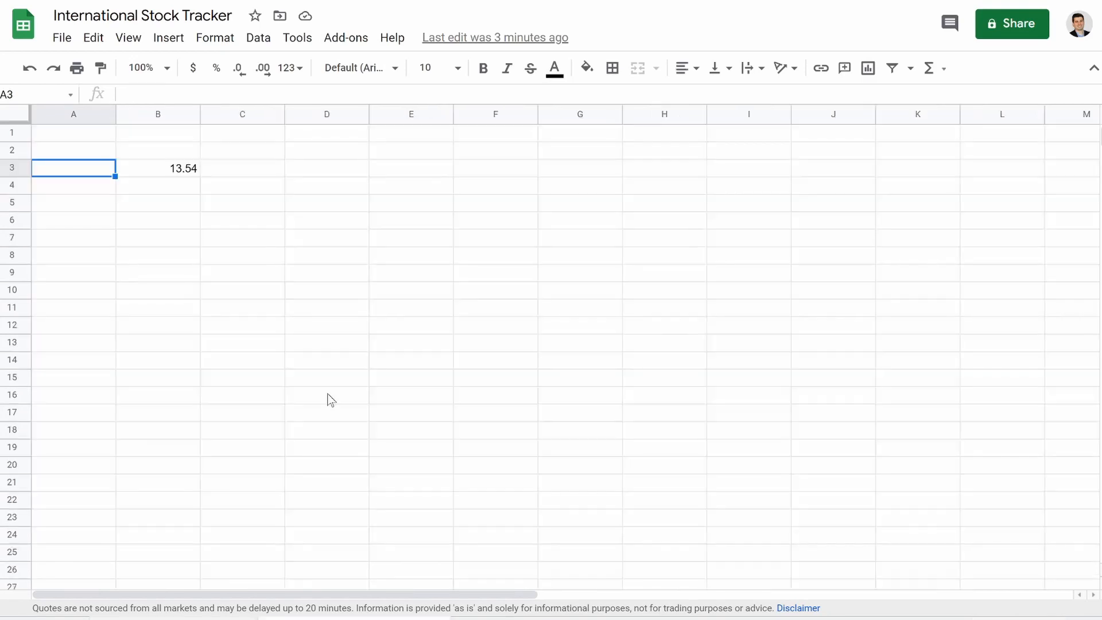
- Clear cell B3 of the blank sheet and copy the finished tracker's title and header rows, A1:N2, into it at A1 without formatting
left_click(177, 170)
key("Delete")
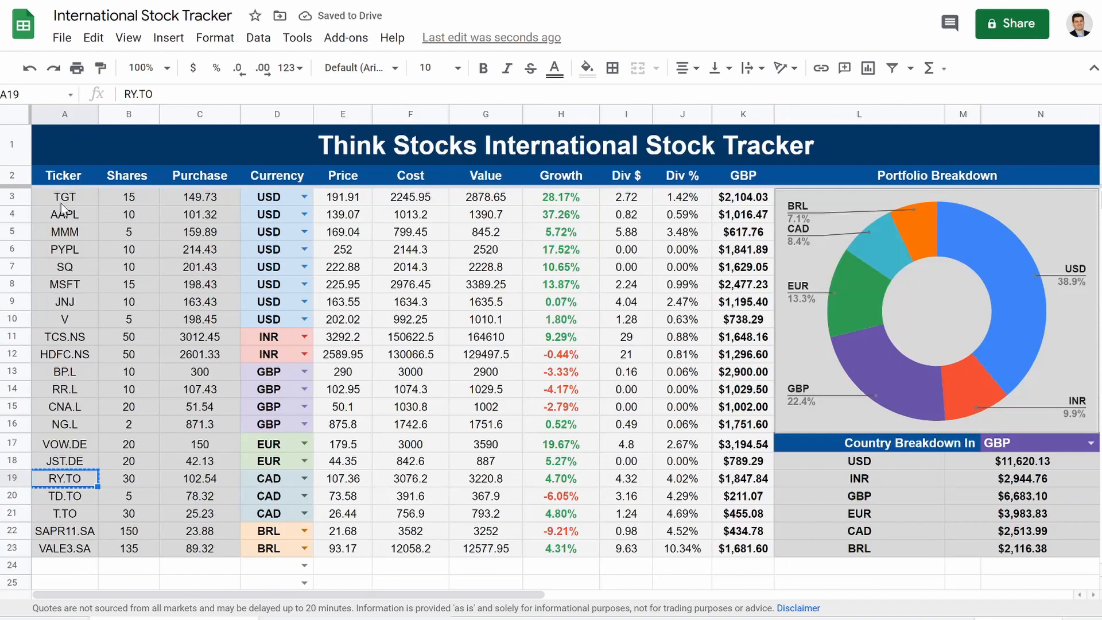
left_click(71, 146)
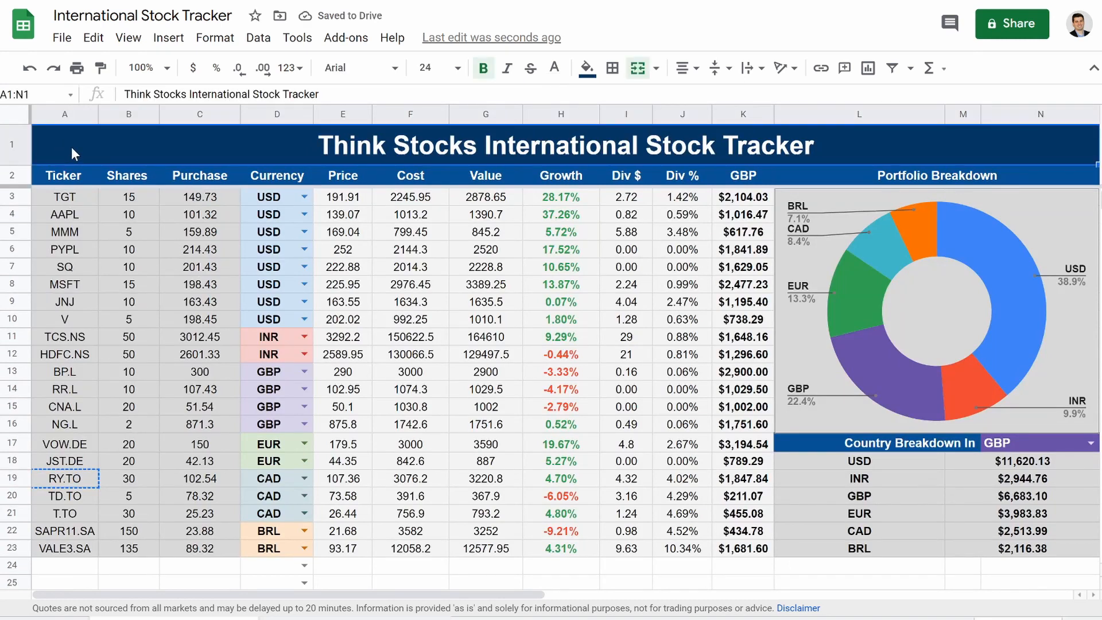
left_click_drag(68, 150, 67, 173)
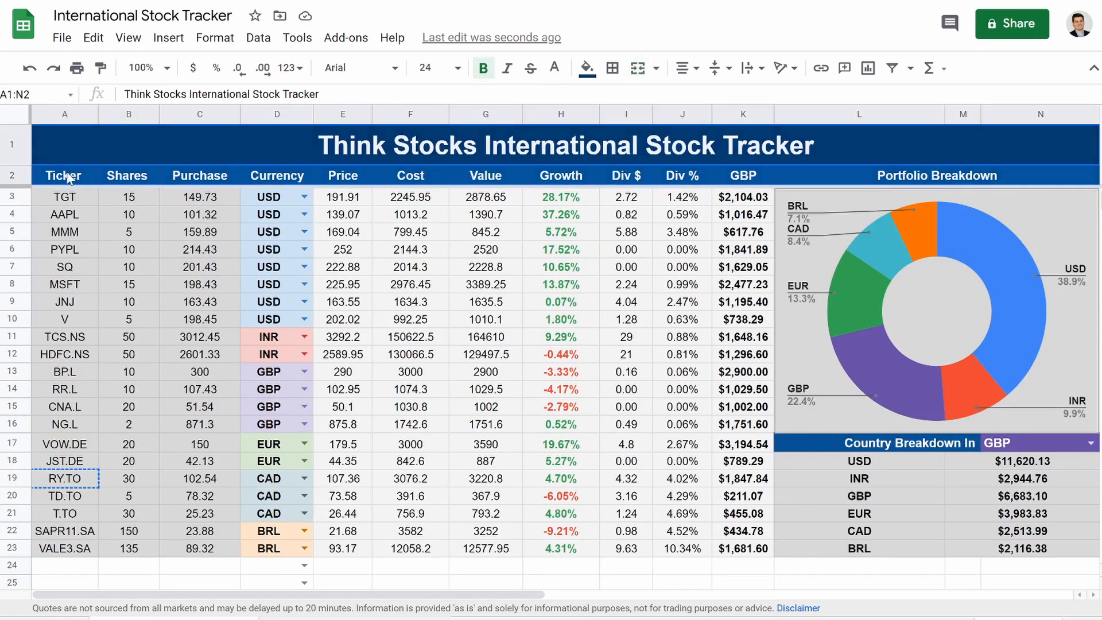
key("ctrl+c")
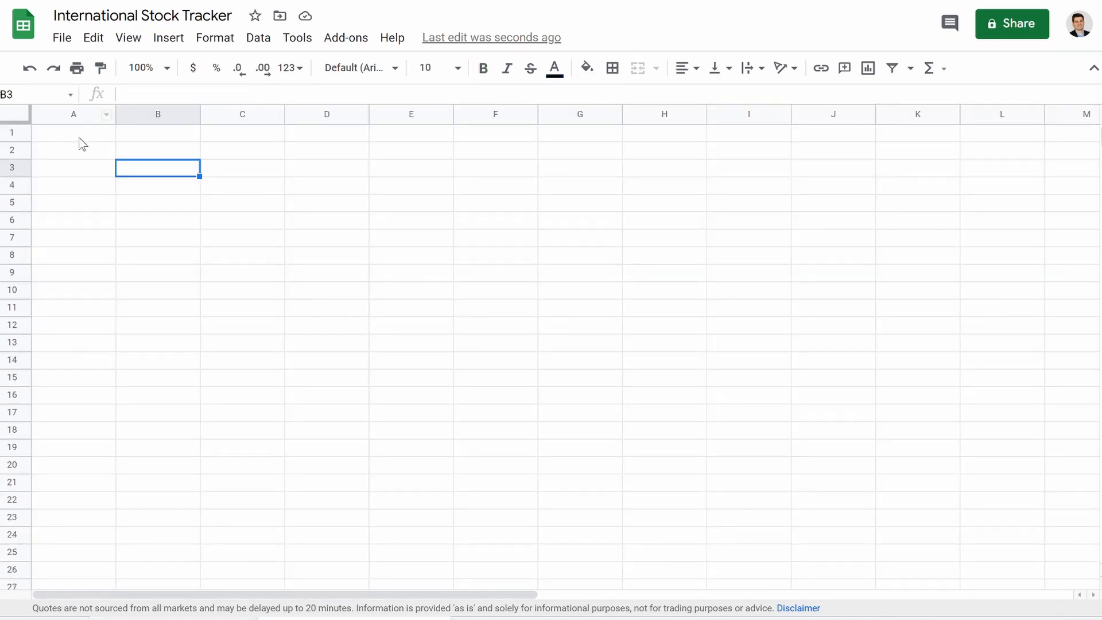
left_click(80, 138)
key("ctrl+v")
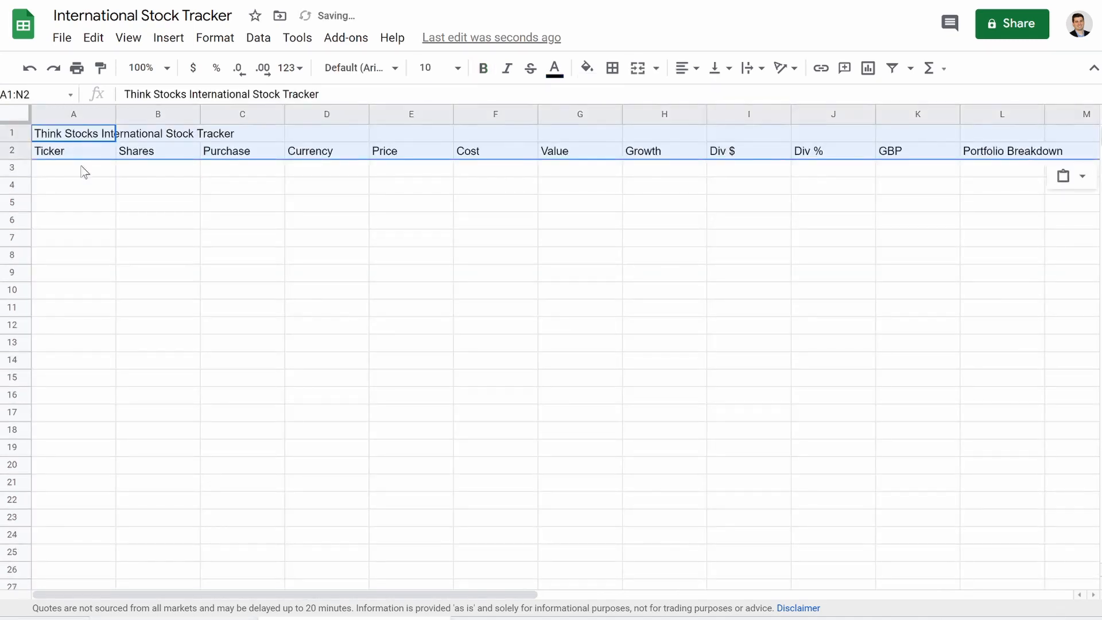
left_click(149, 227)
- Merge A1:M1 for the title, center it horizontally, and make it bold at font size 24
left_click_drag(74, 136, 1078, 138)
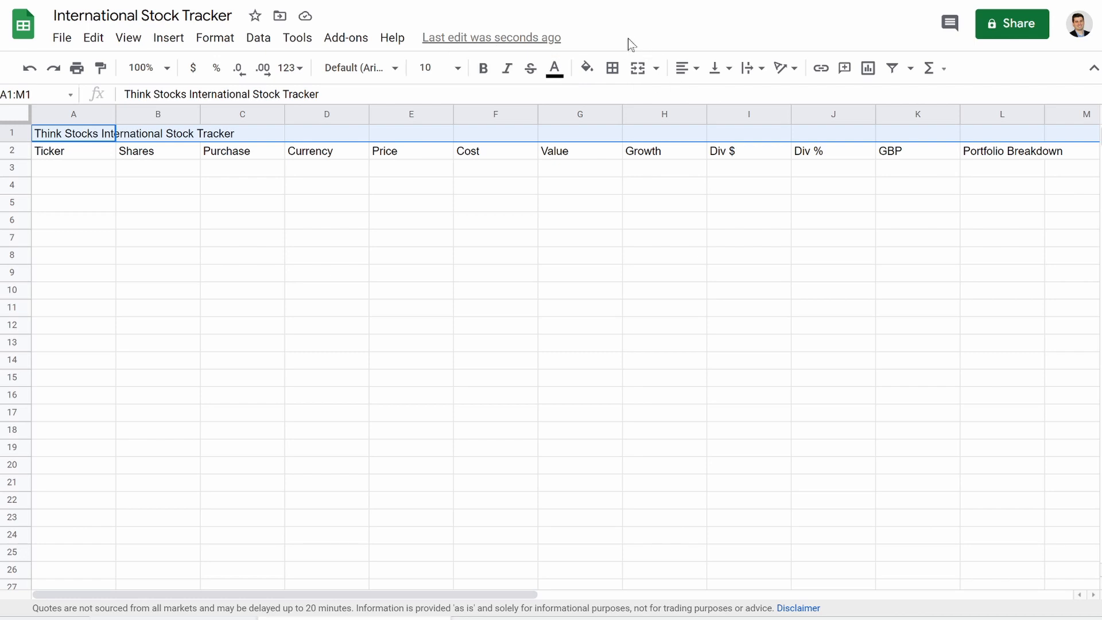
left_click(635, 69)
left_click(693, 73)
left_click(706, 97)
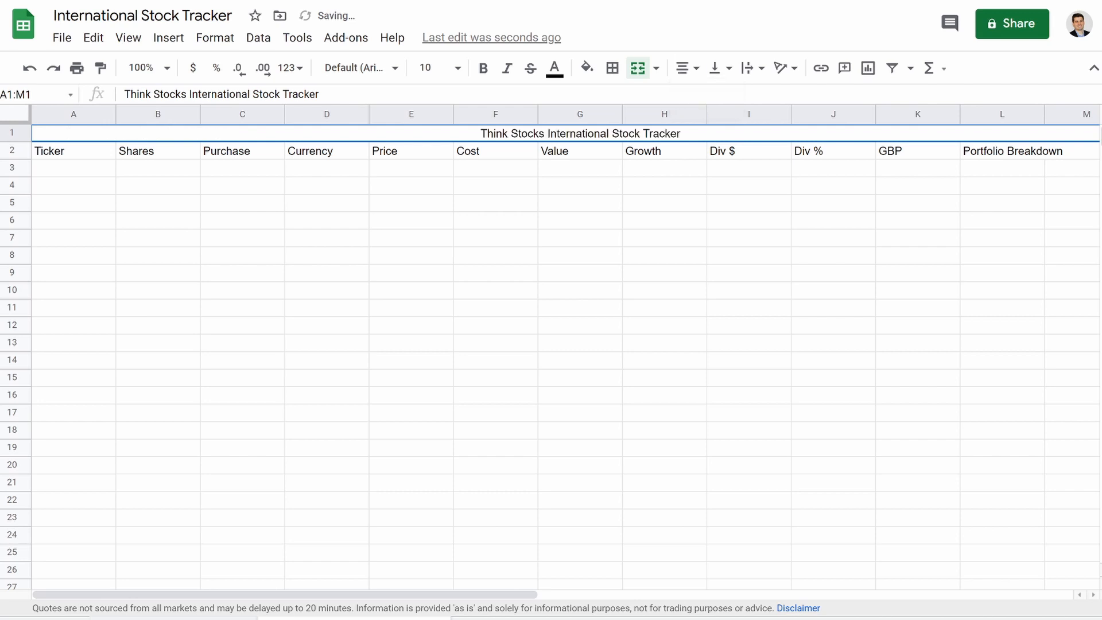
left_click(457, 68)
left_click(443, 349)
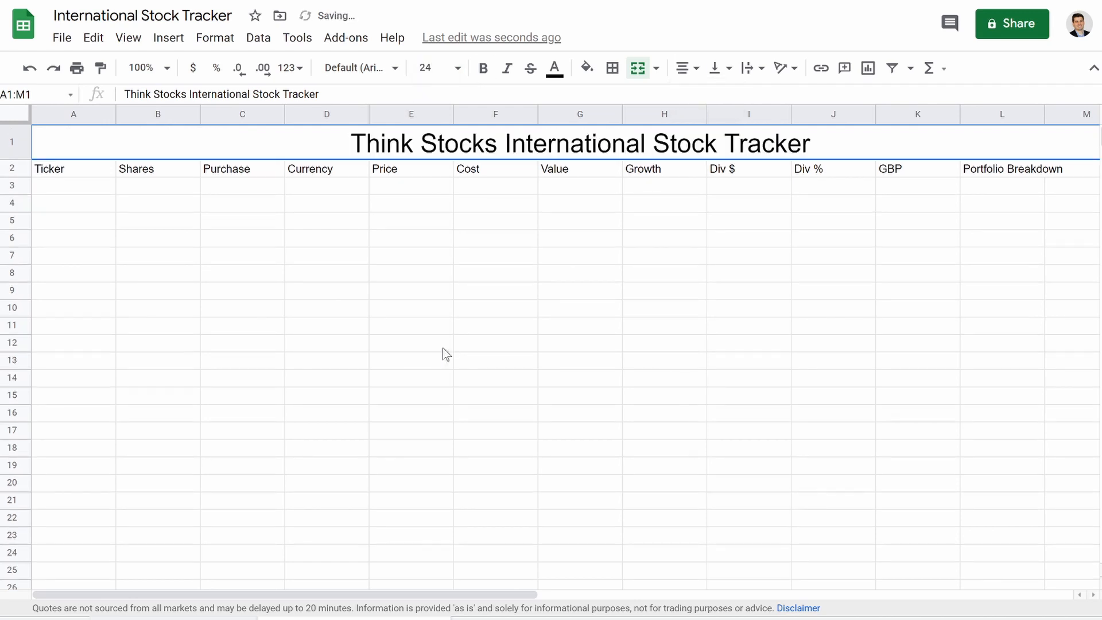
left_click(484, 68)
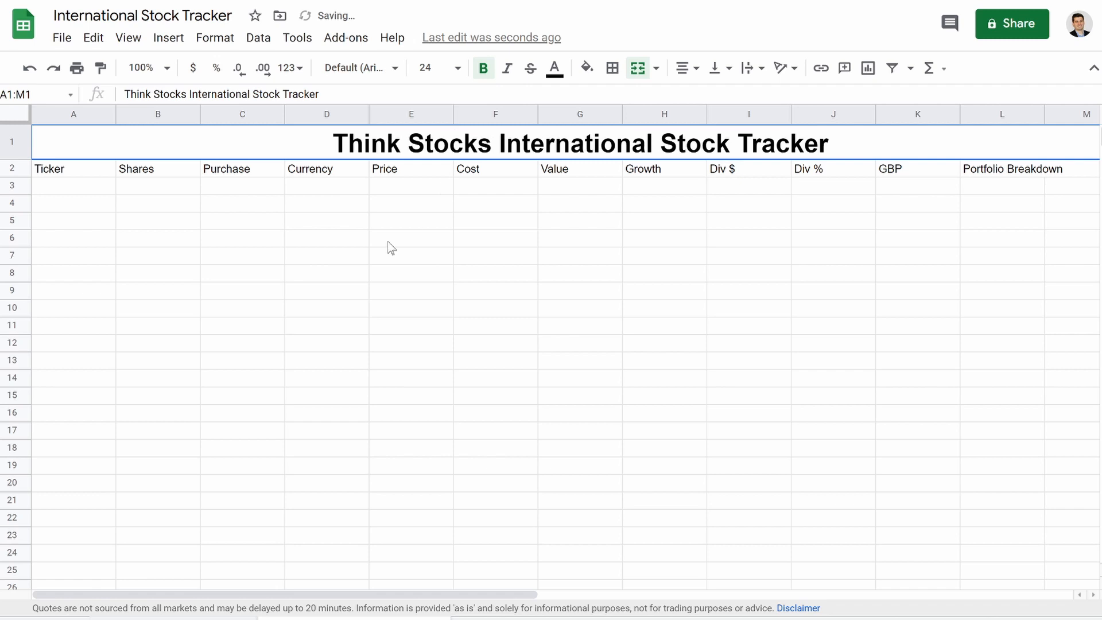
left_click(386, 244)
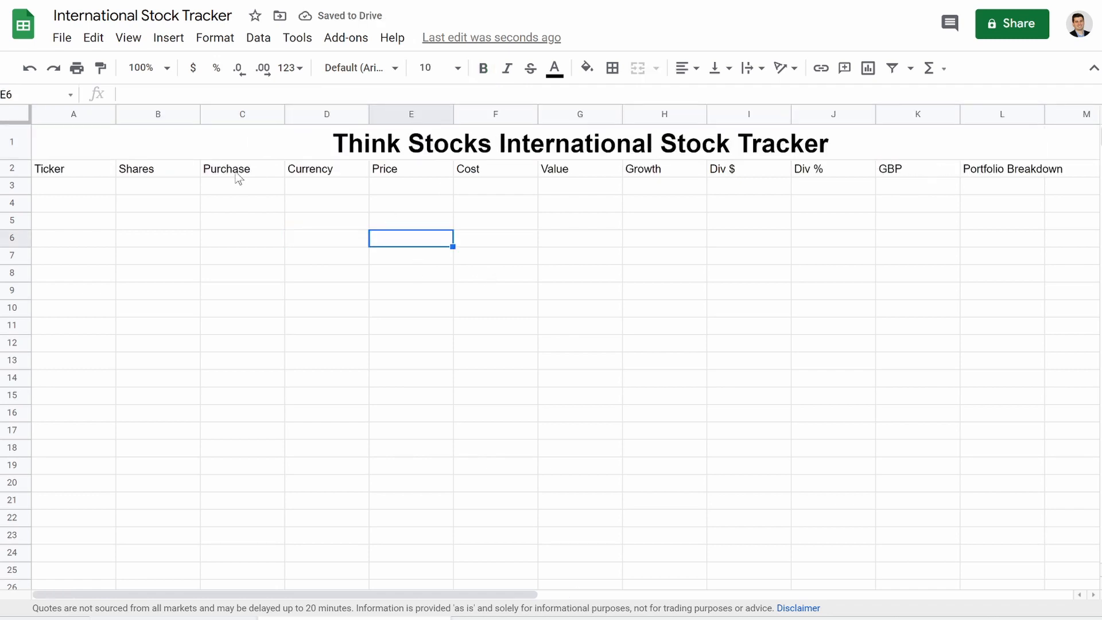
- Bold the column headers in A2:M2 and merge L2:M2 for the Portfolio Breakdown heading
left_click_drag(83, 175, 1058, 172)
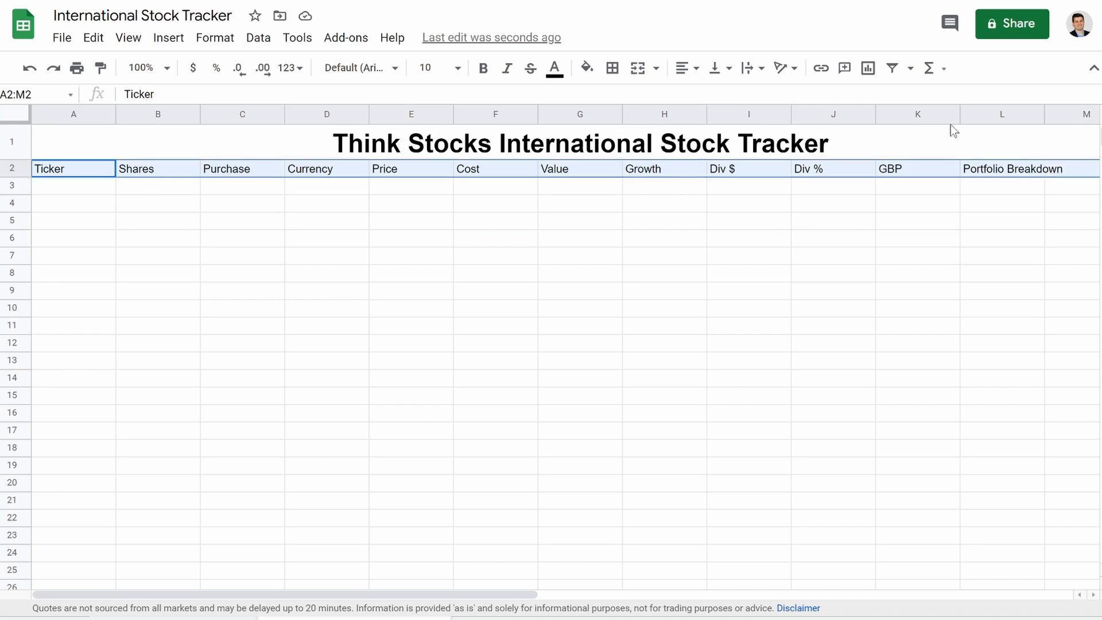
left_click(483, 69)
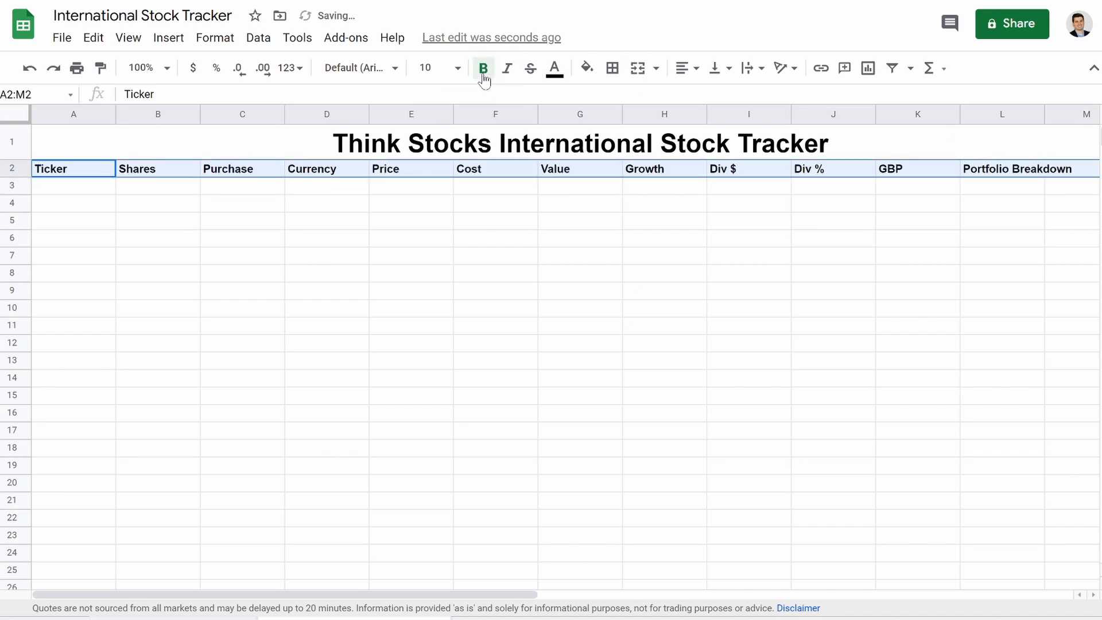
left_click(738, 313)
left_click_drag(1015, 176, 1059, 178)
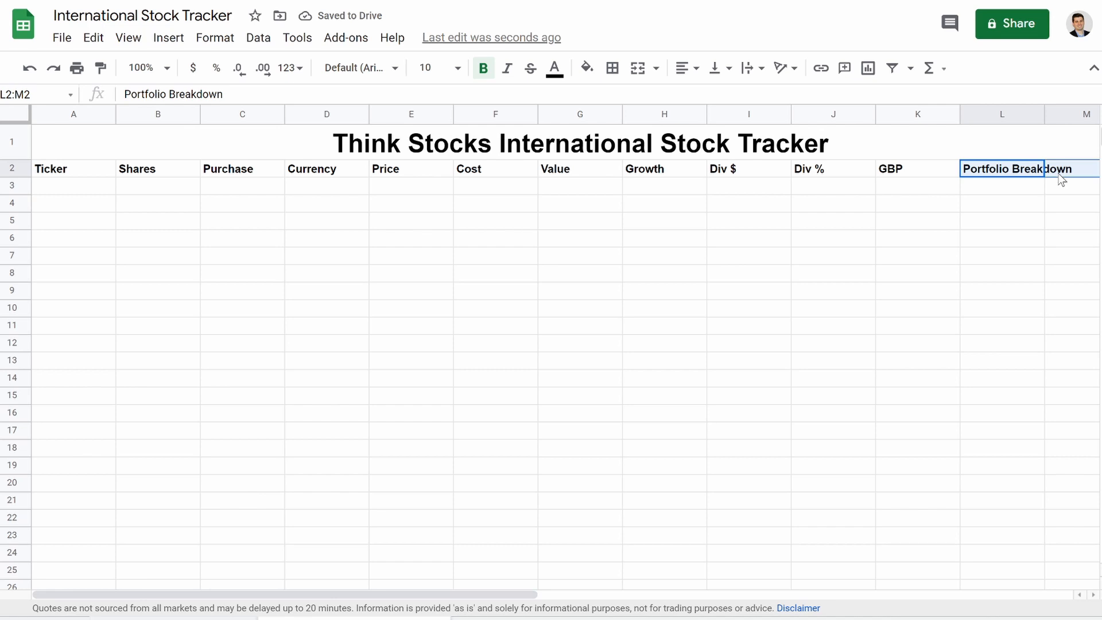
left_click(638, 68)
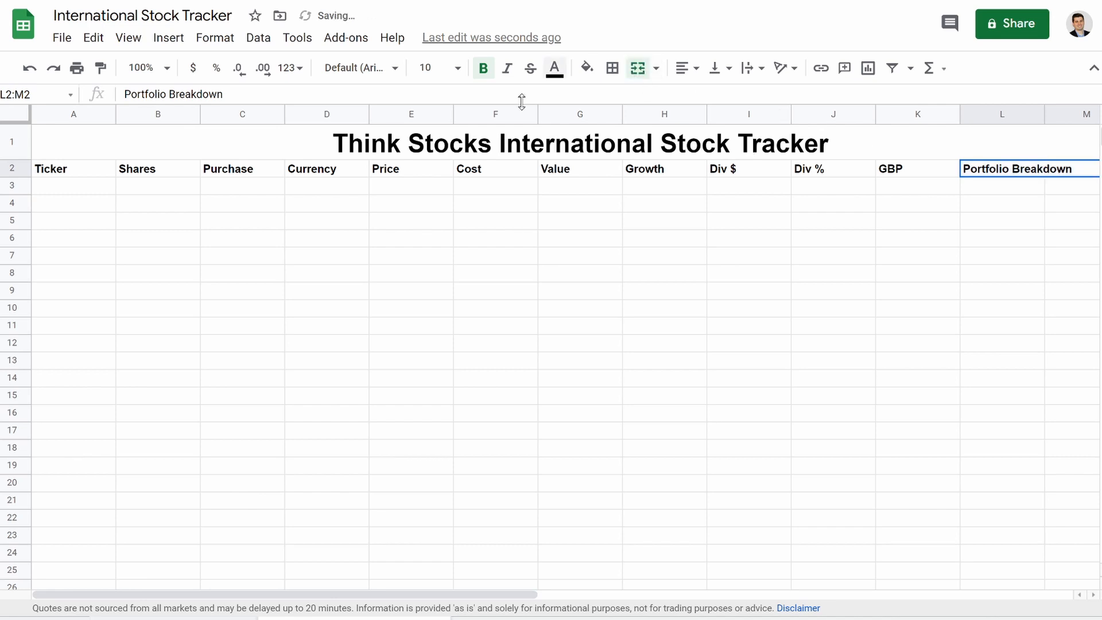
- Center-align the title and header rows, A1:M2
left_click(535, 158)
left_click_drag(534, 158, 536, 167)
left_click(687, 67)
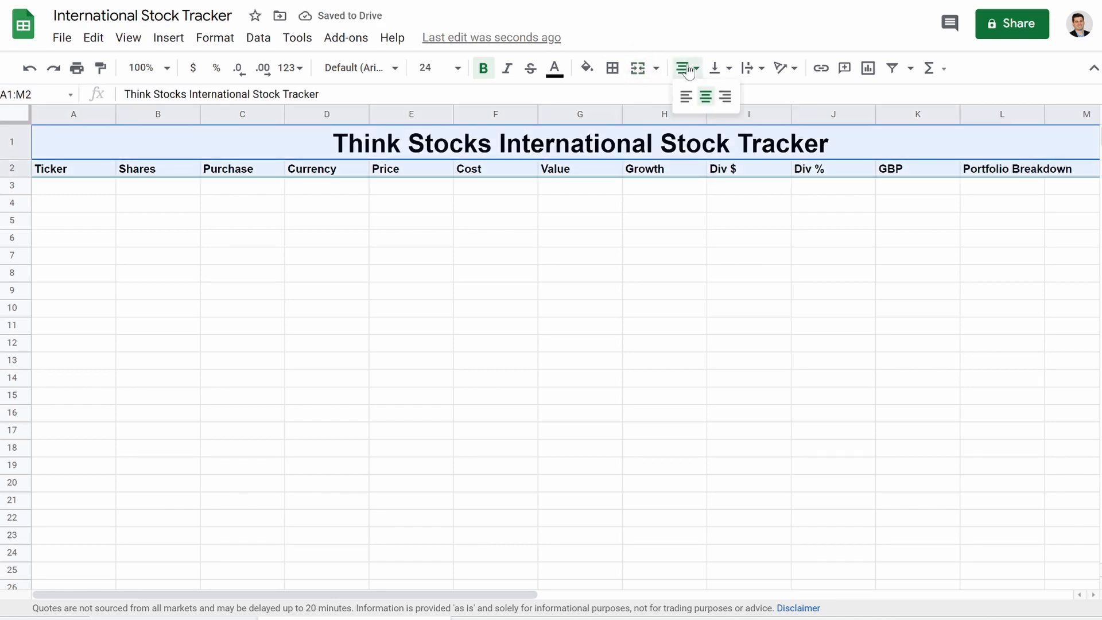
left_click(706, 97)
left_click(517, 274)
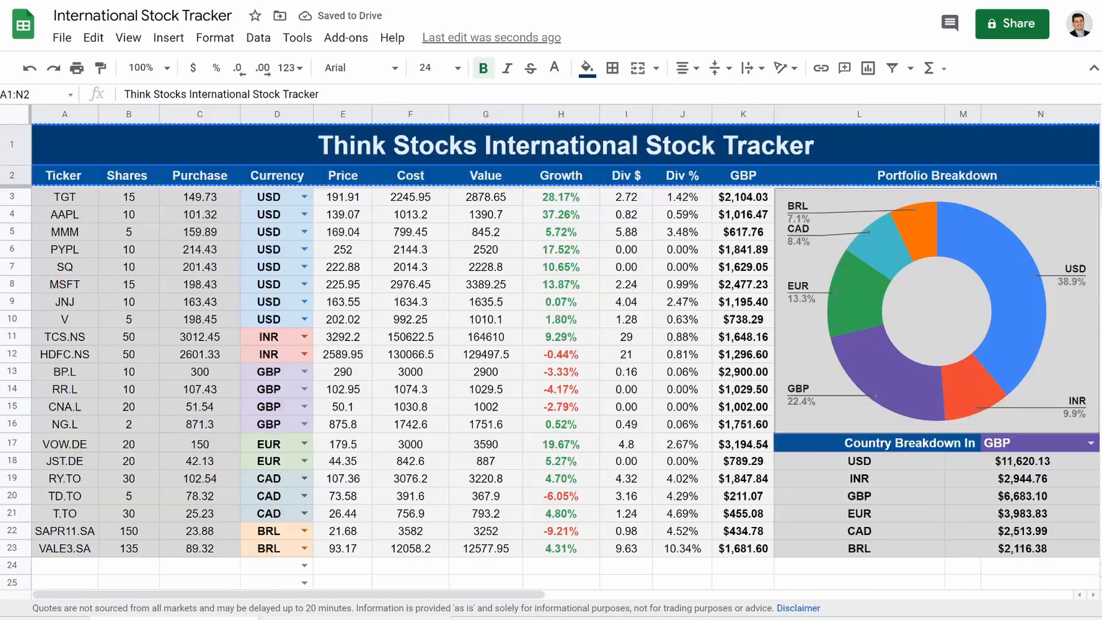
- Examine the ticker symbols in column A of the finished tracker, from TGT down to VALE3.SA
left_click(109, 301)
left_click(54, 197)
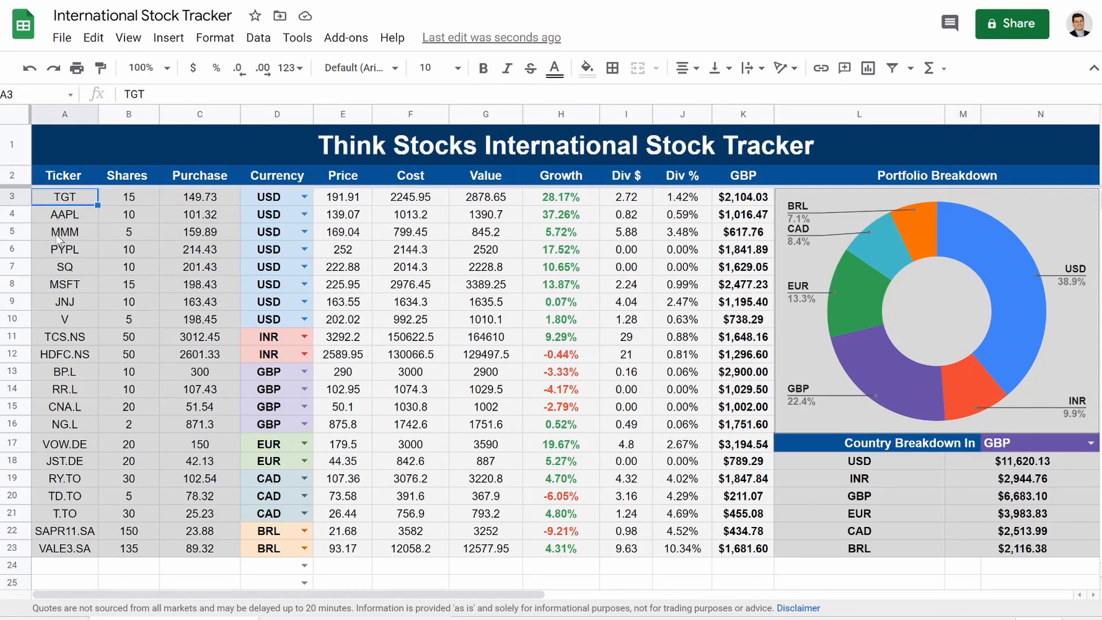
left_click(61, 218)
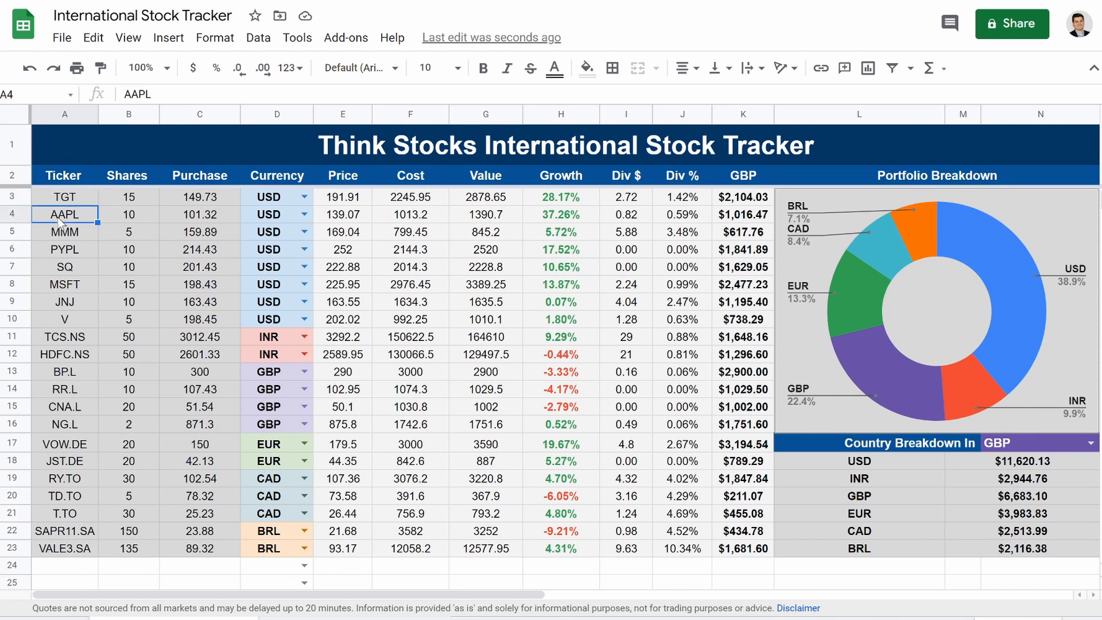
key("Down")
key("Down")
key("Down")
key("Down")
key("Down")
key("Down")
key("Down")
key("Down")
key("Down")
key("Down")
key("Down")
key("Down")
key("Down")
key("Down")
key("Down")
key("Down")
key("Down")
key("Down")
key("Down")
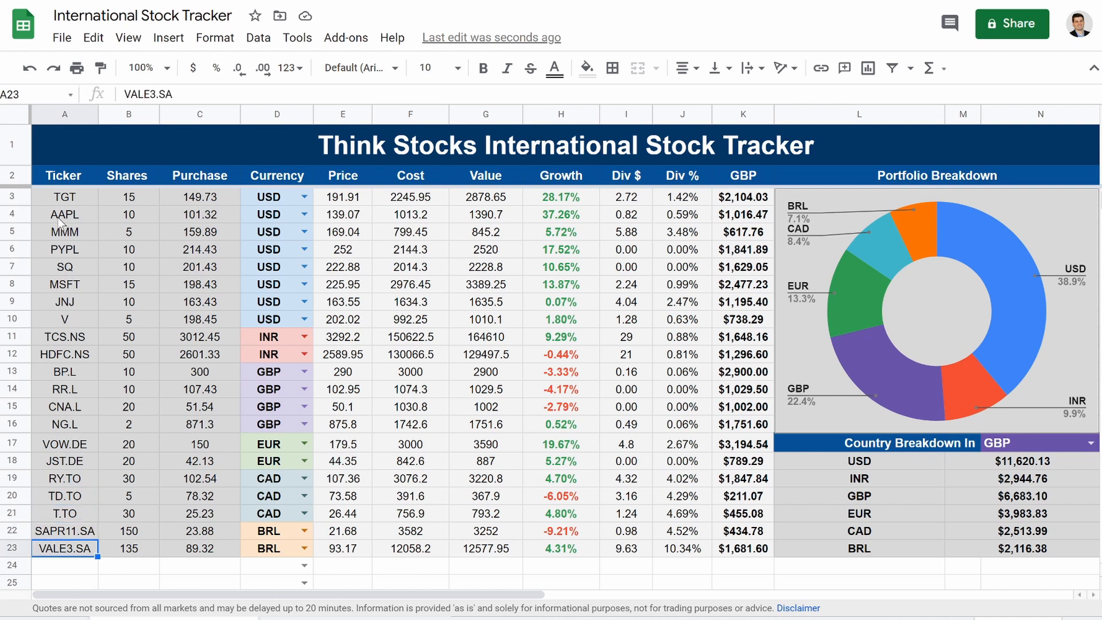
- Copy the tickers in A3:A23 of the finished tracker into the new sheet's Ticker column from A3, without formatting
left_click_drag(65, 202, 66, 554)
key("ctrl+c")
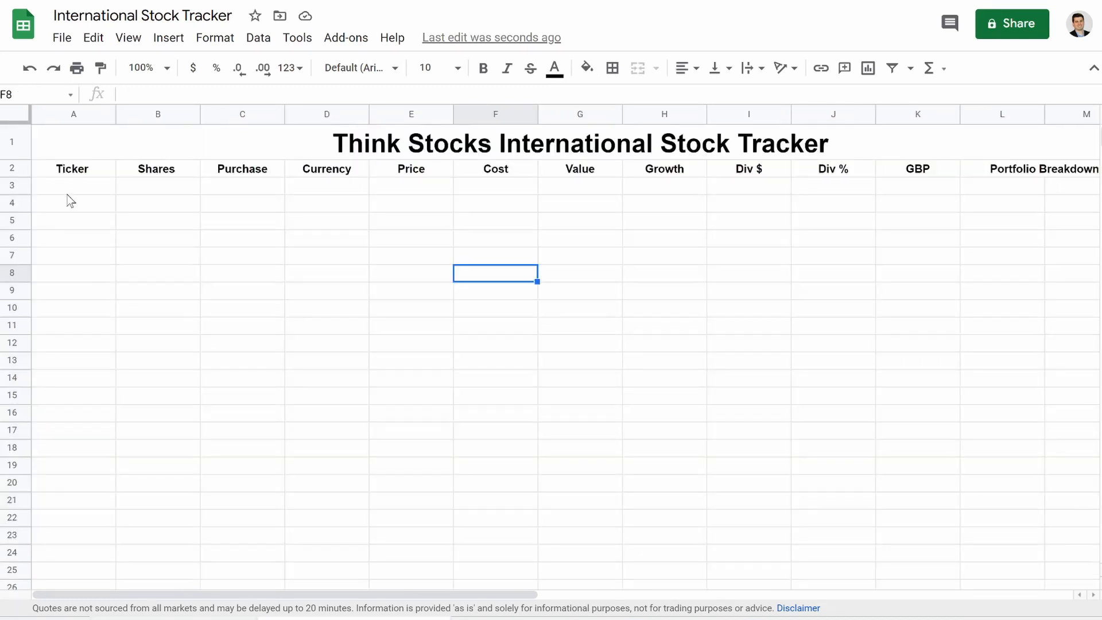
left_click(61, 187)
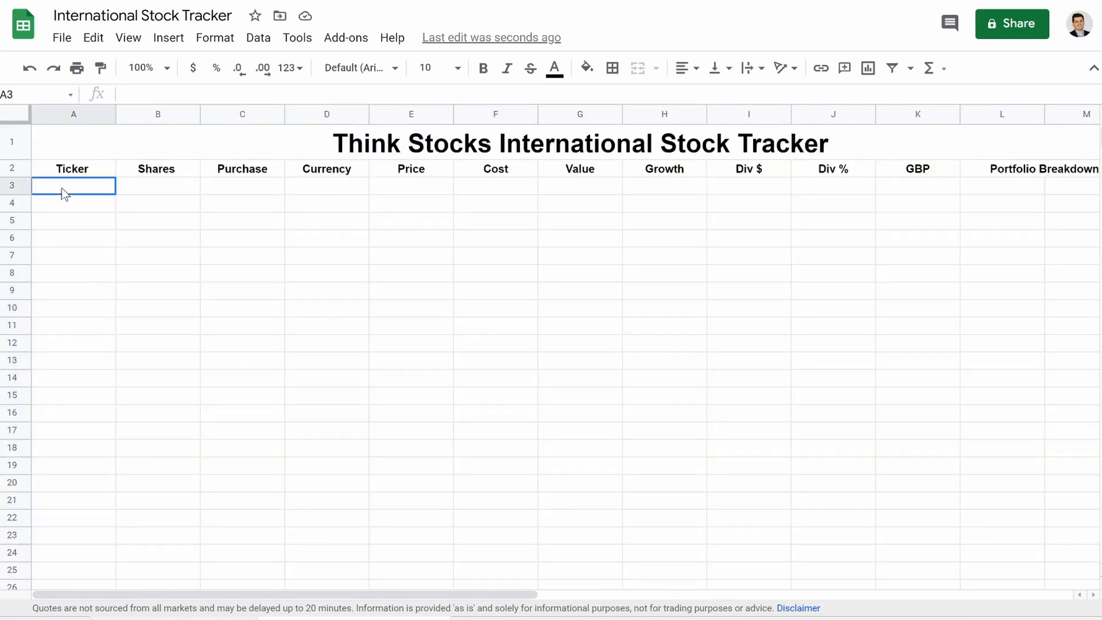
key("ctrl+v")
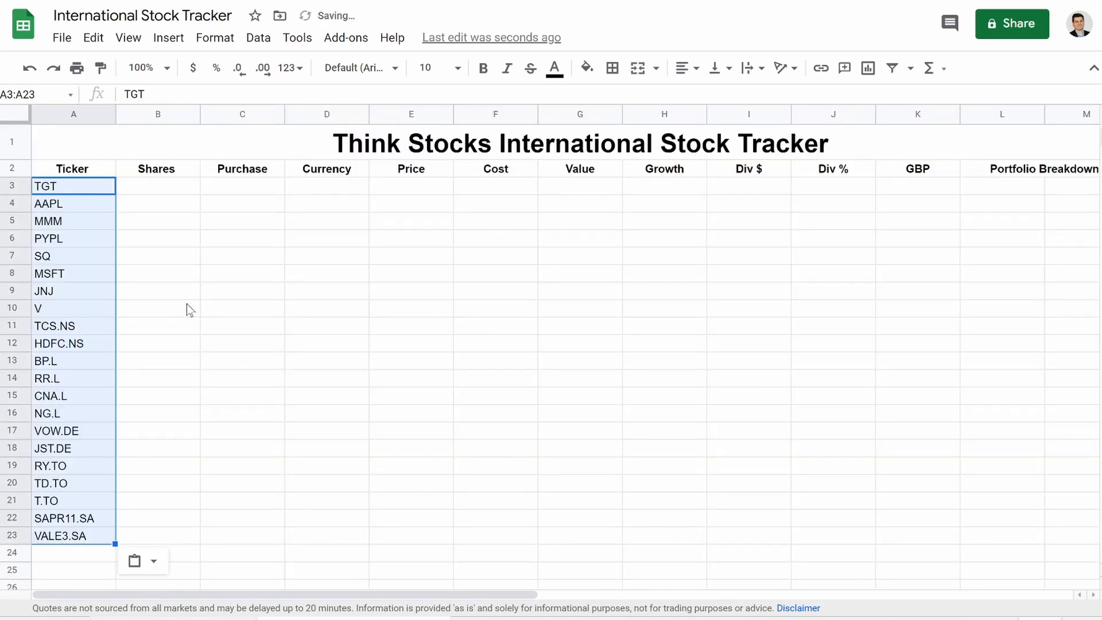
left_click(206, 309)
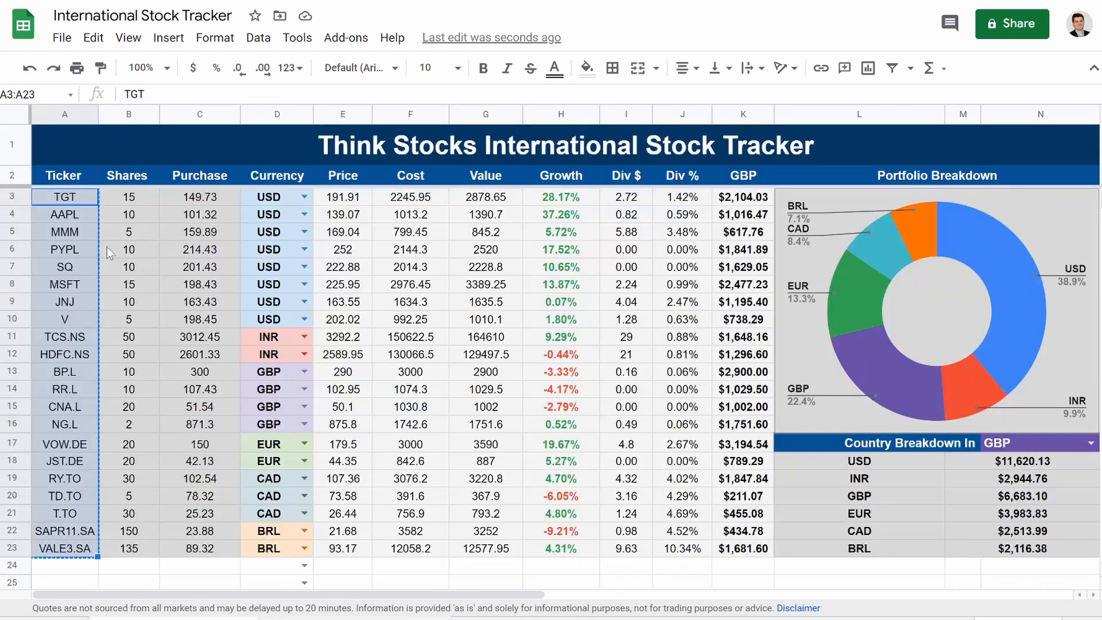
- Copy the share counts in B3:B23 of the finished tracker into the new sheet's Shares column from B3, without formatting
left_click_drag(129, 197, 138, 554)
key("ctrl+c")
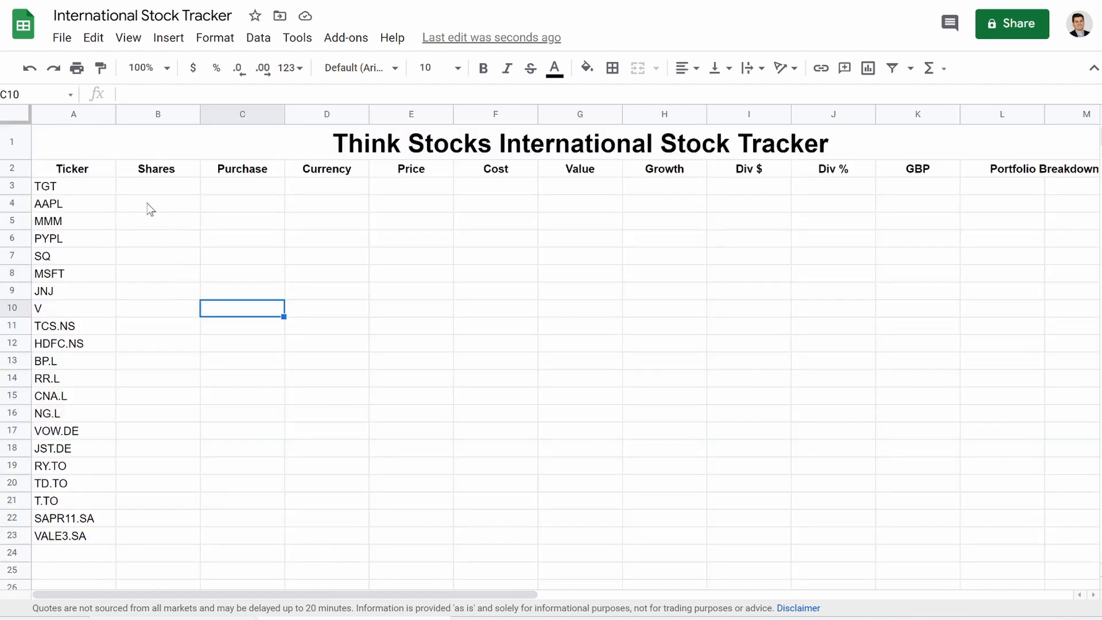
left_click(137, 194)
key("ctrl+v")
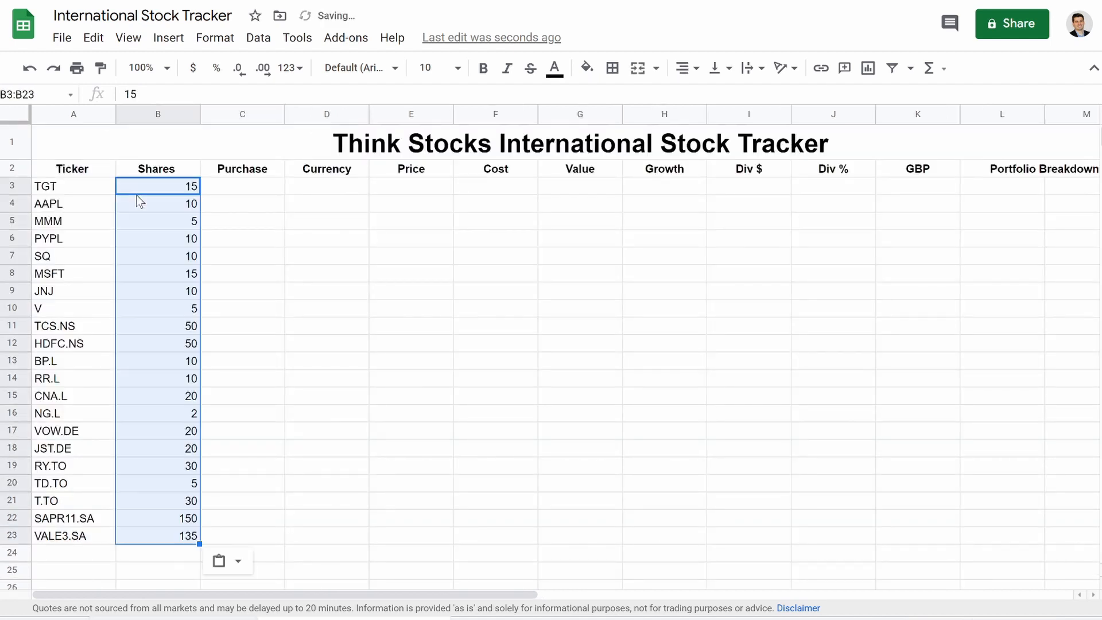
left_click(278, 368)
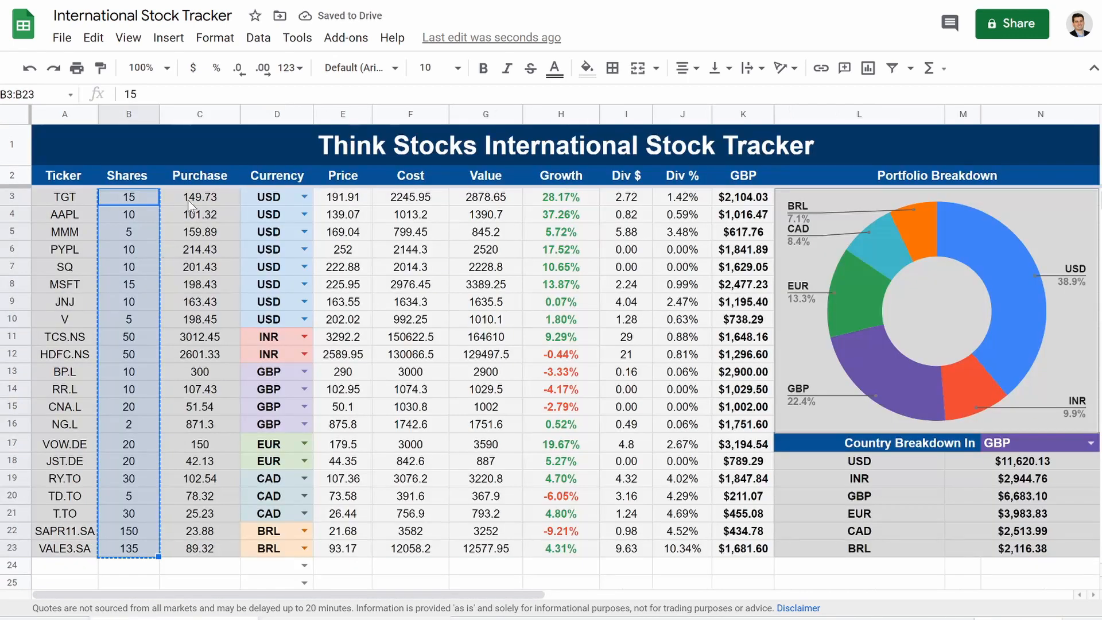
- Copy the purchase prices in C3:C23 of the finished tracker into the new sheet's Purchase column from C3, without formatting
left_click_drag(194, 198, 205, 554)
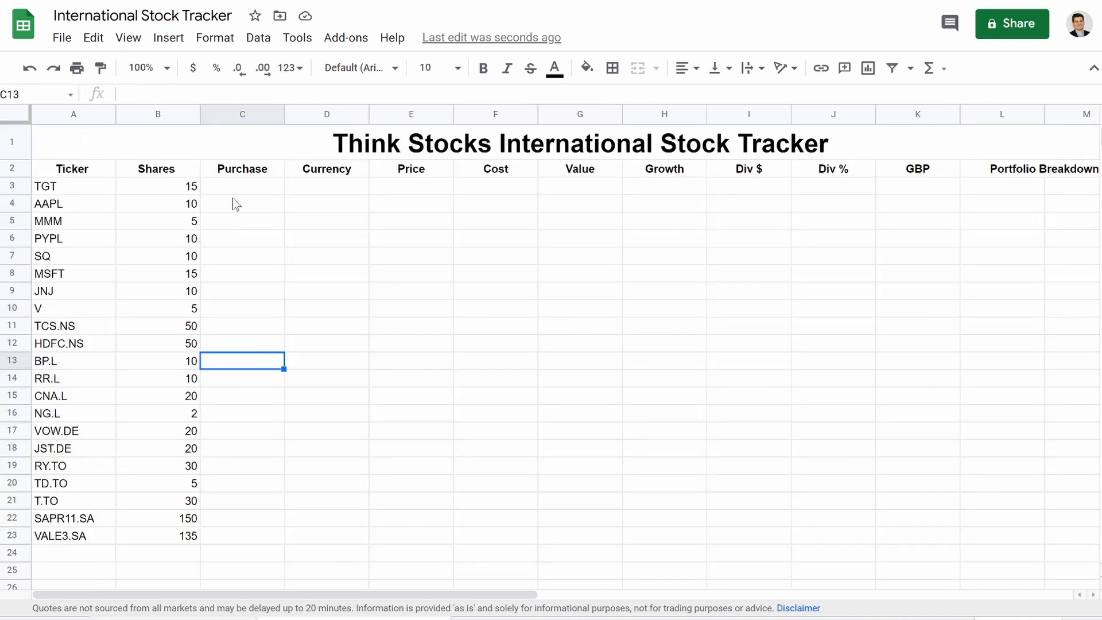
left_click(232, 195)
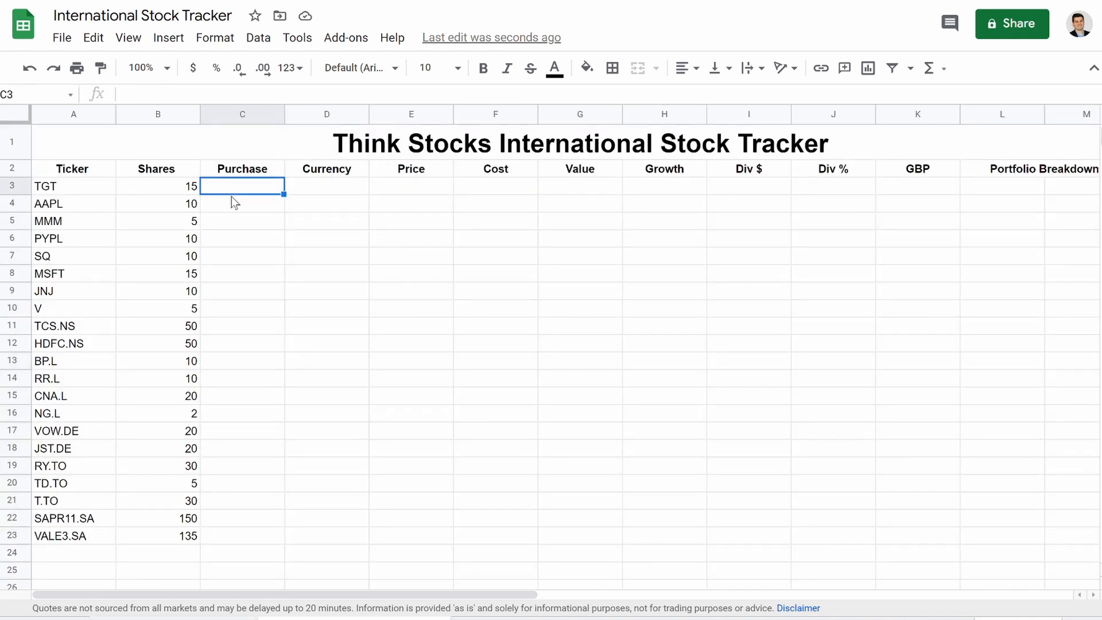
key("ctrl+v")
left_click(384, 296)
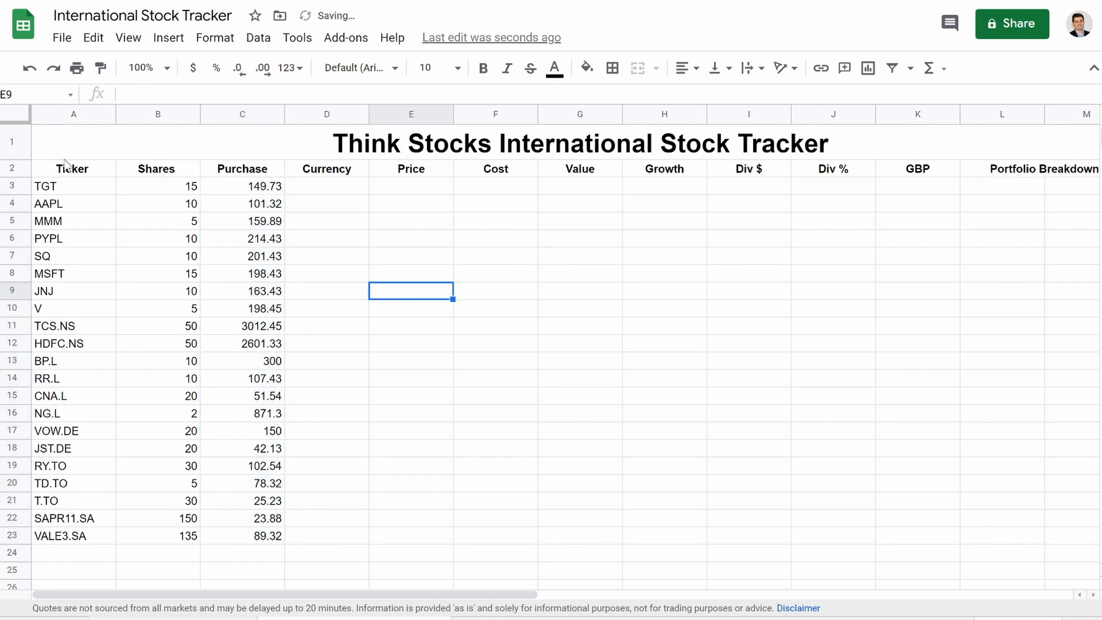
- Center-align all cells of the new tracker in A1:M23
left_click_drag(98, 143, 154, 539)
left_click(687, 68)
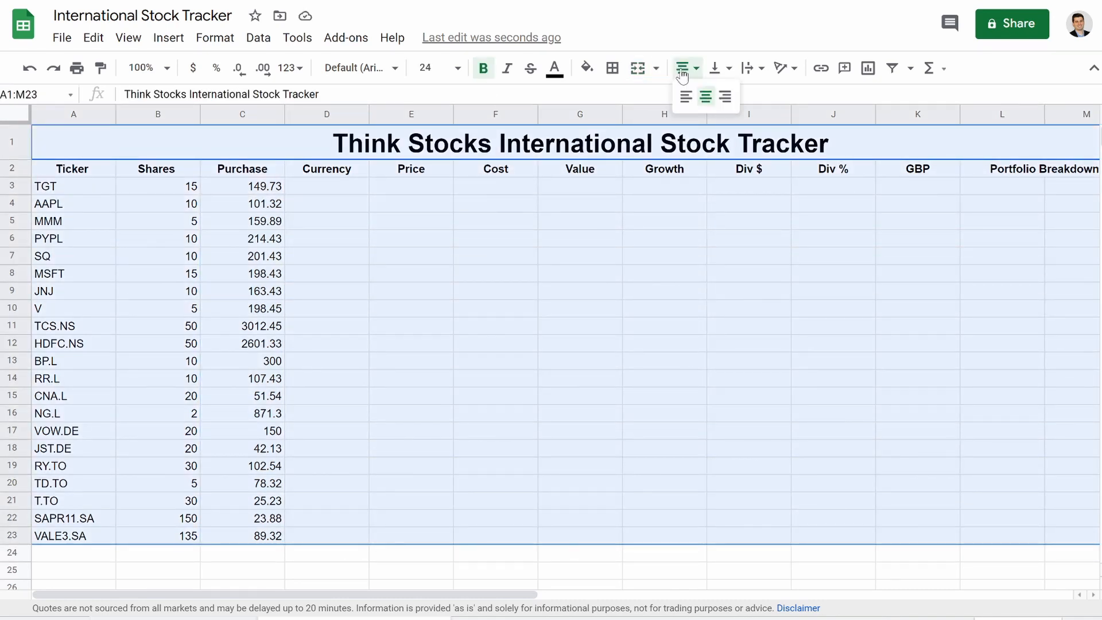
left_click(707, 98)
left_click(472, 401)
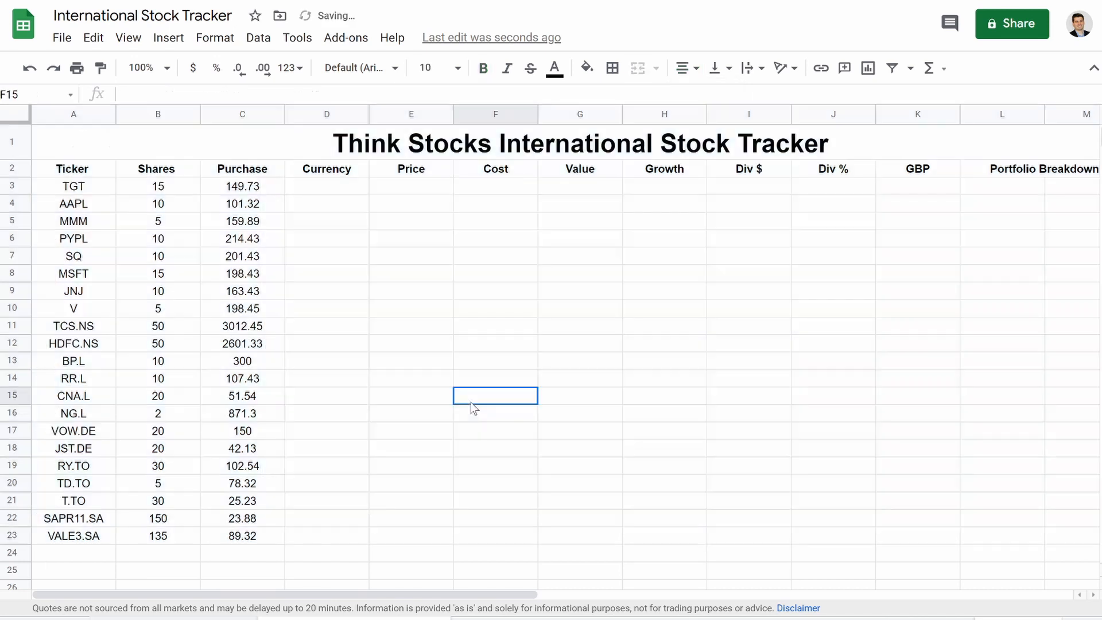
- Examine the currency choices offered for TGT in cell D3 of the finished tracker
left_click(309, 191)
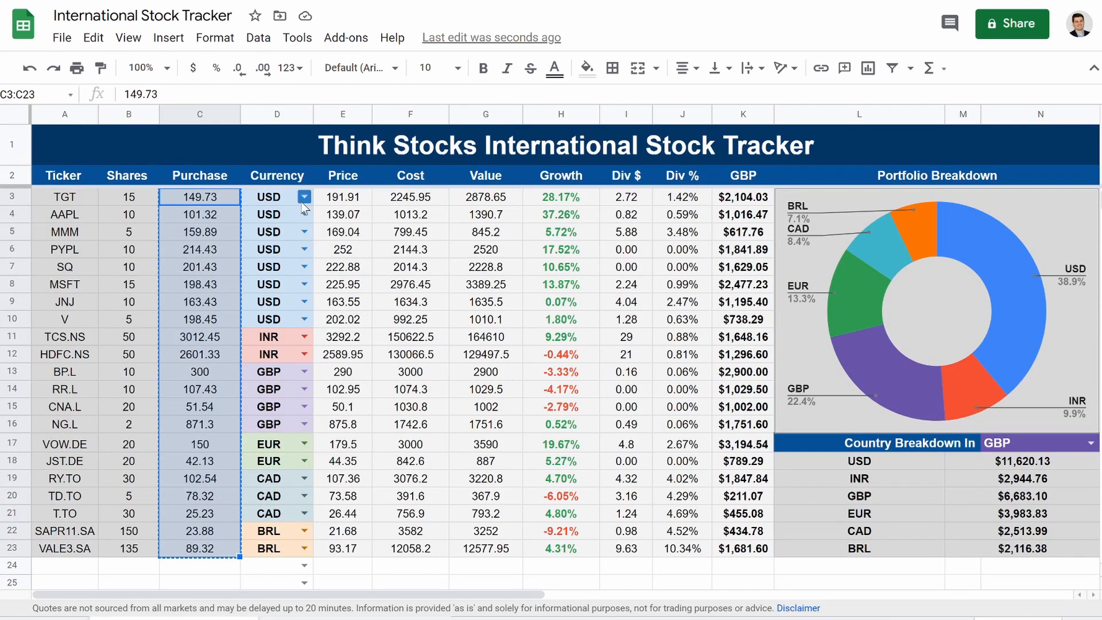
left_click(305, 198)
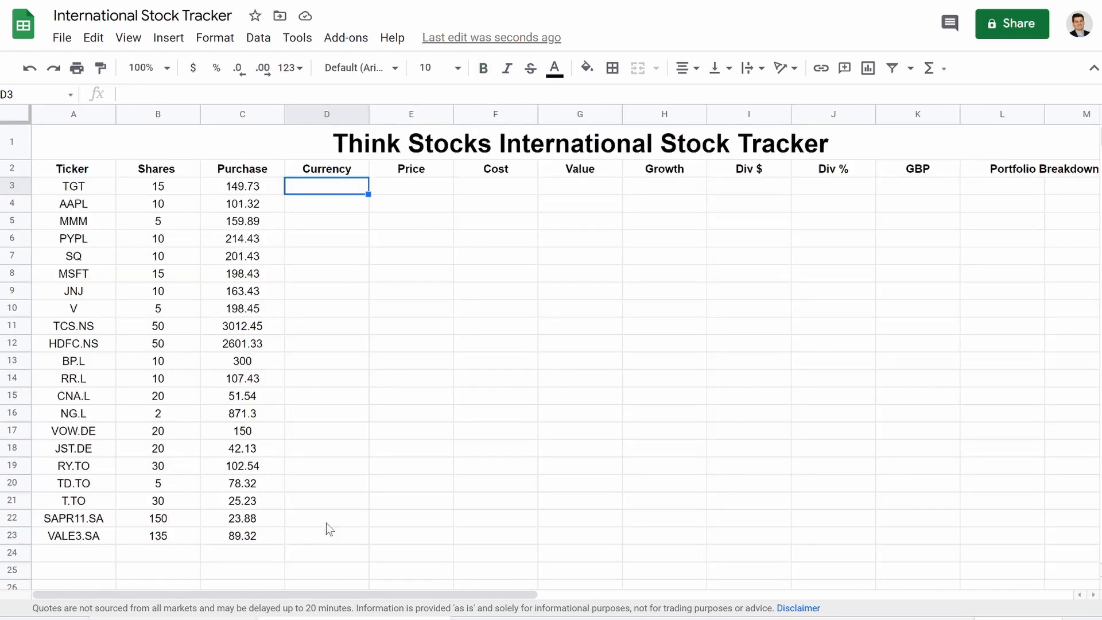
right_click(337, 192)
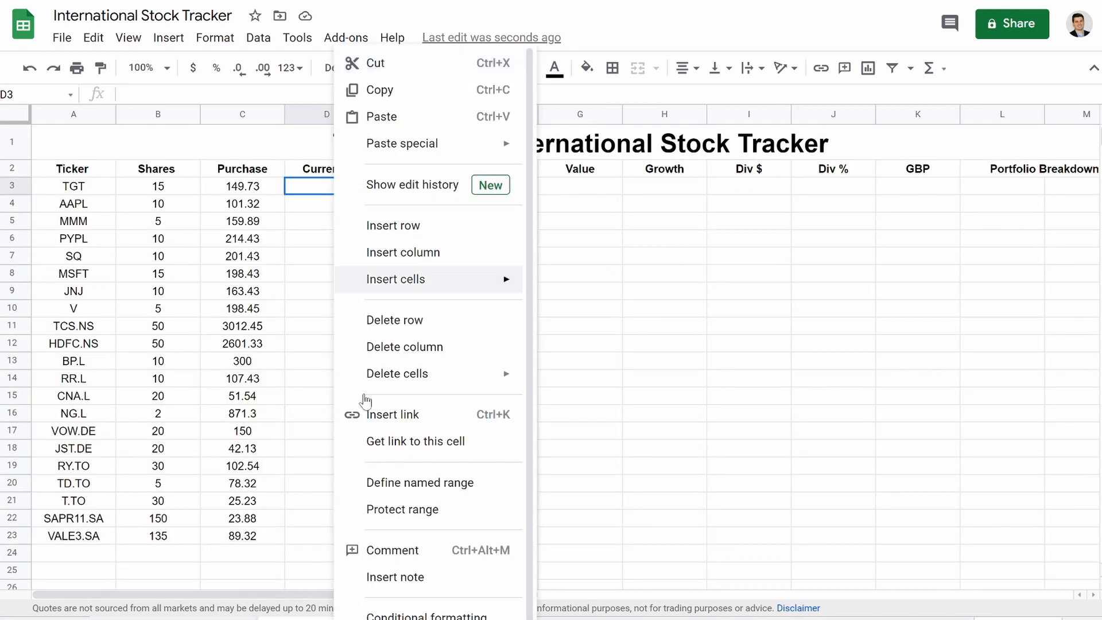
left_click_drag(298, 224, 299, 115)
left_click(314, 222)
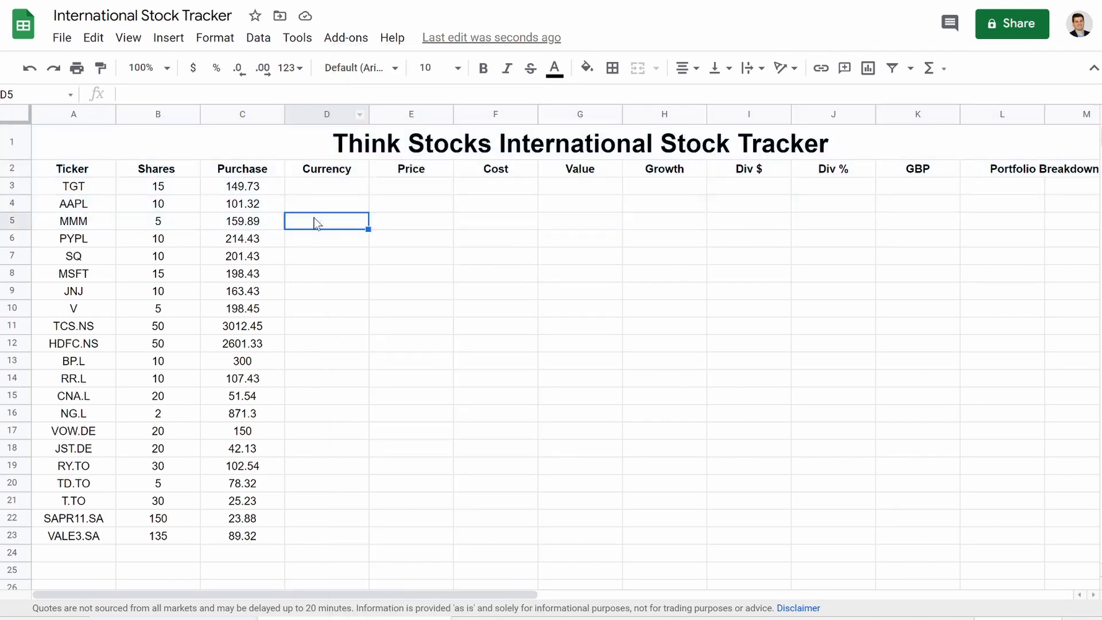
- Add a dropdown list with the items USD,CAD,EUR,GBP,INR to TGT's Currency cell D3 using data validation
left_click(332, 190)
right_click(336, 196)
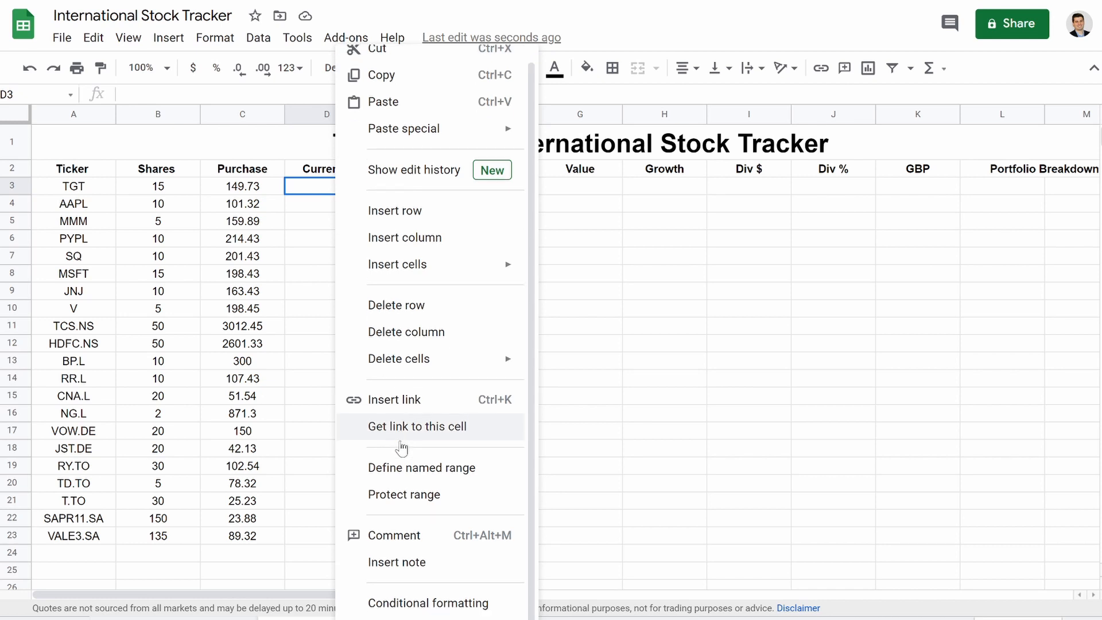
left_click(425, 619)
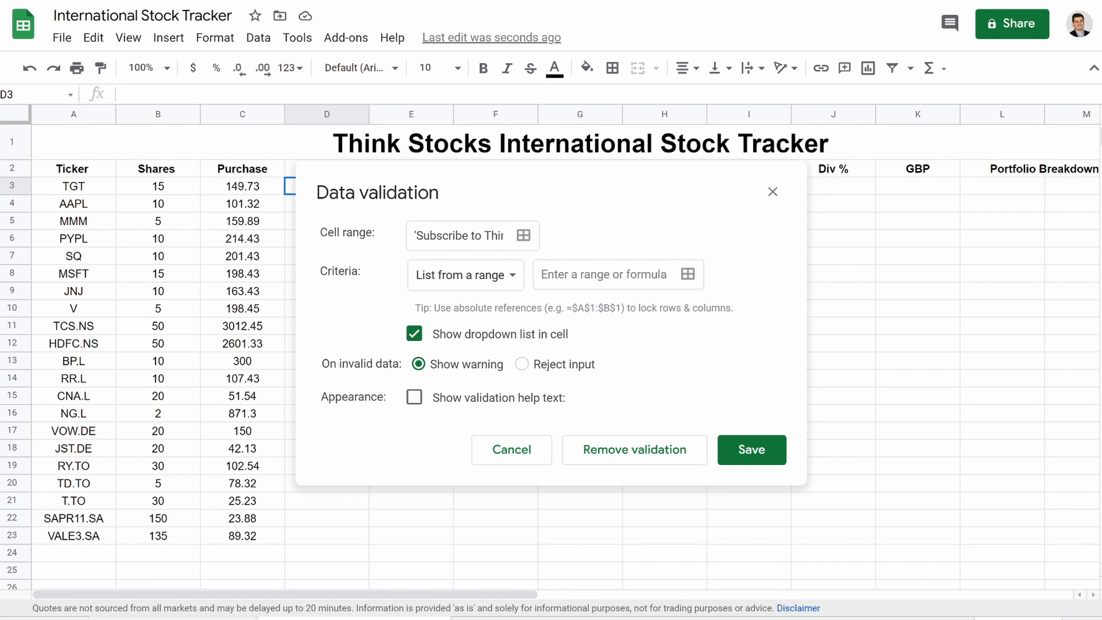
left_click(489, 282)
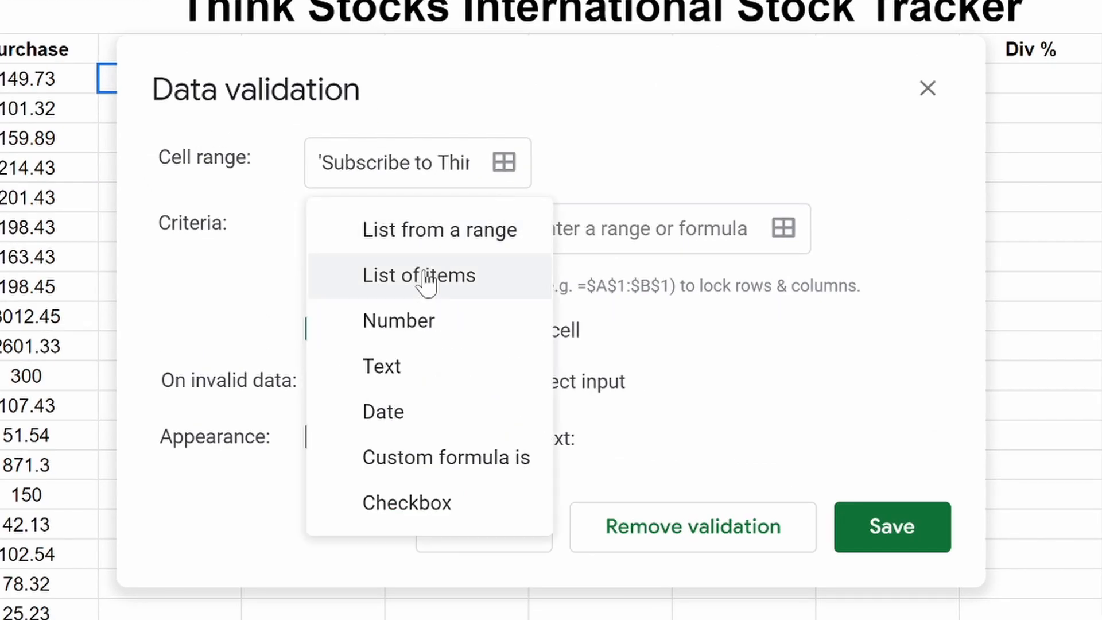
left_click(434, 285)
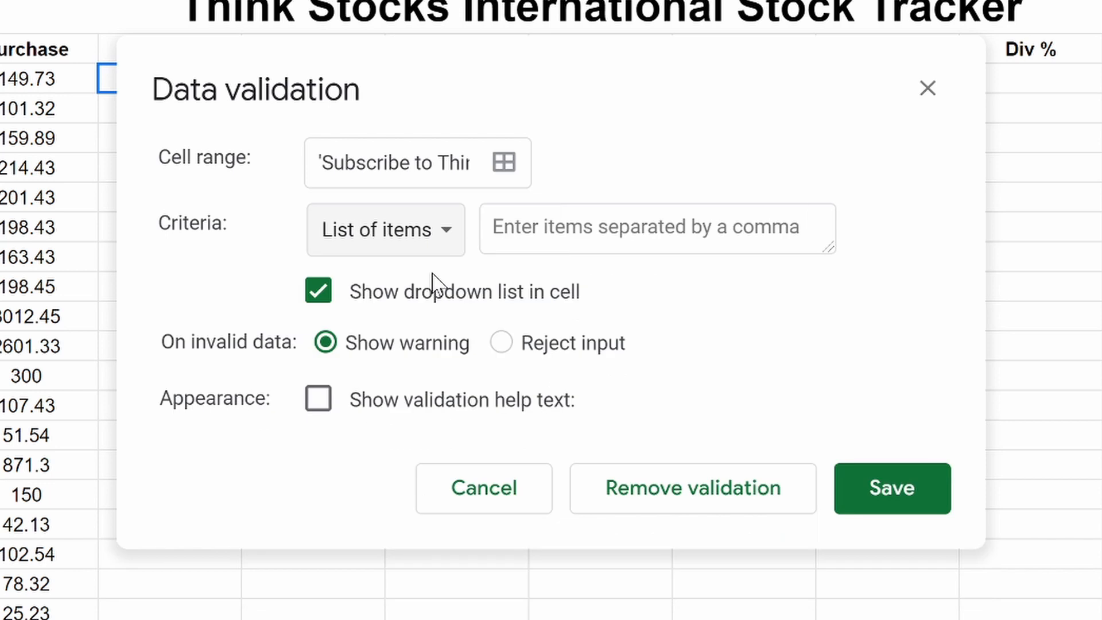
left_click(643, 228)
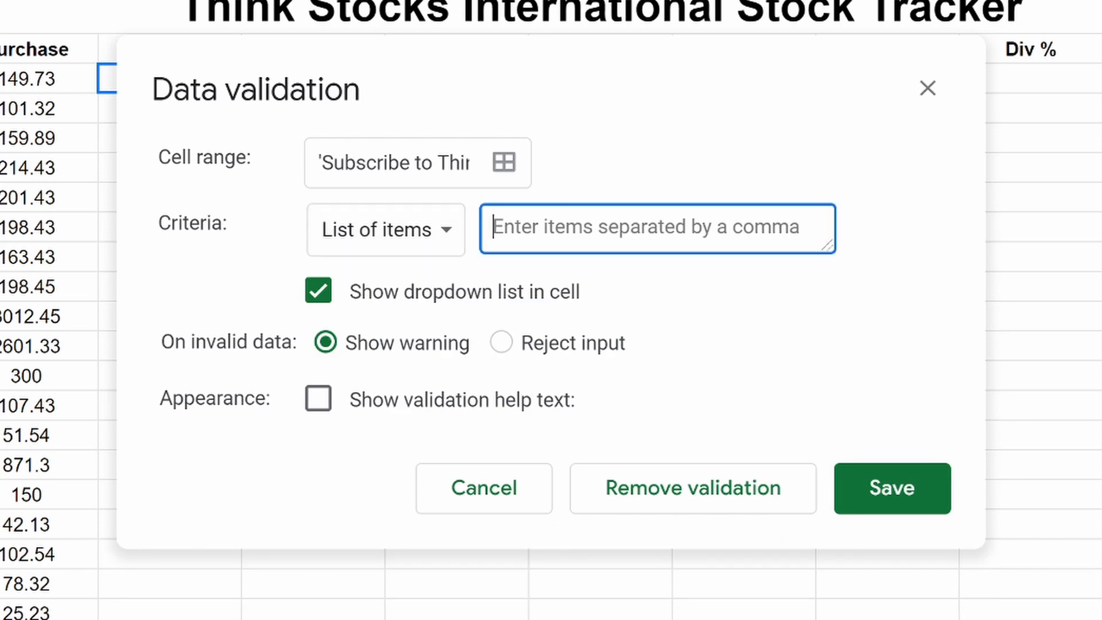
type("USD")
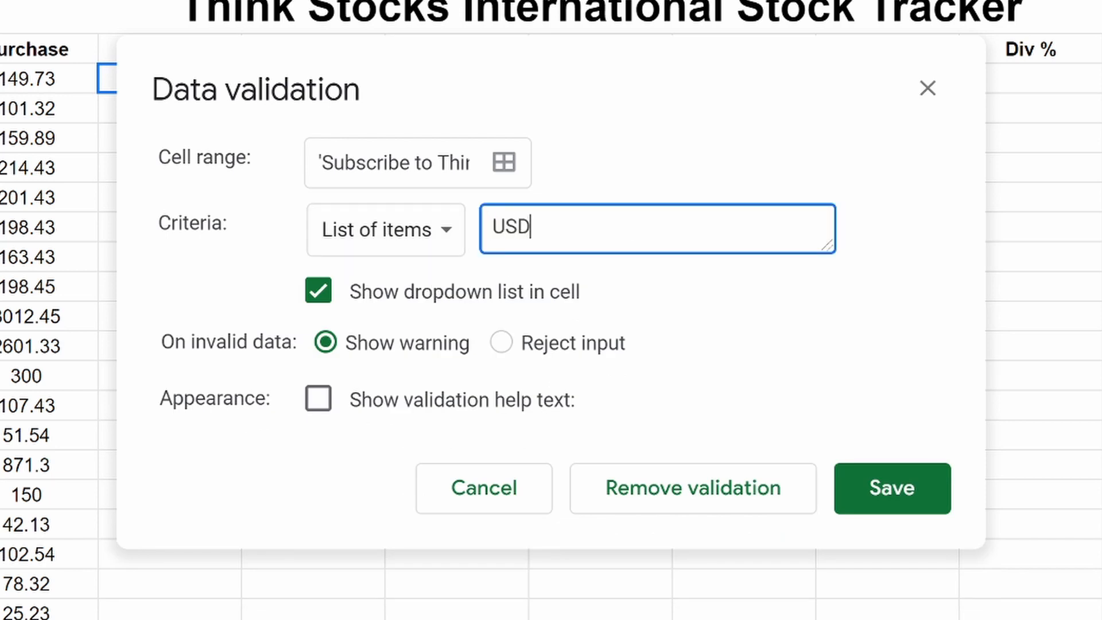
type(",CAD,EUR,GBP")
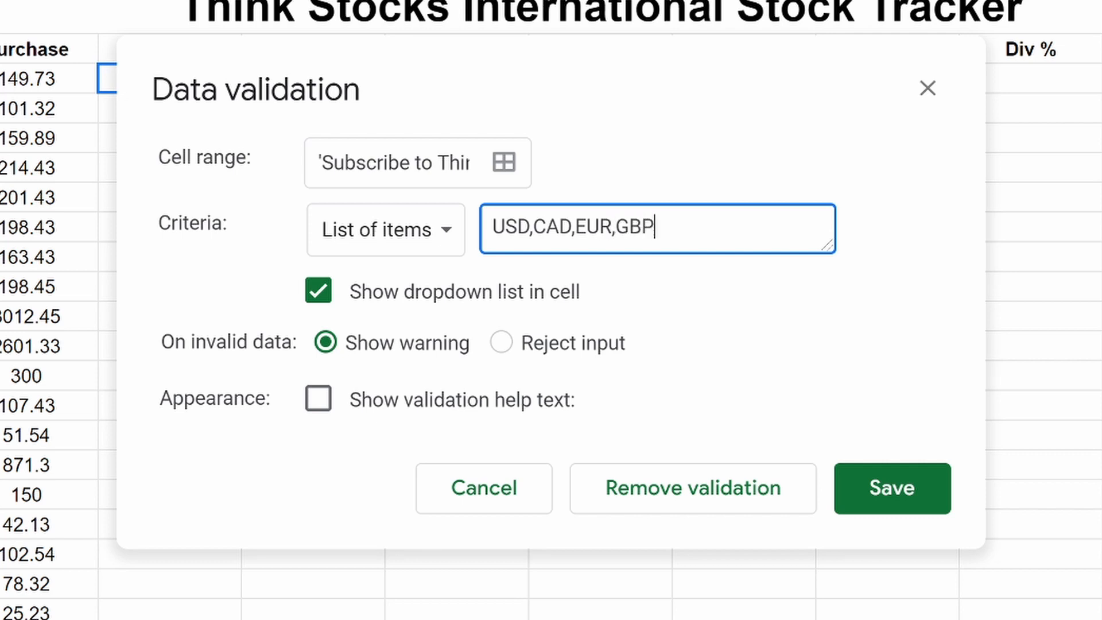
type(",INR")
left_click(879, 494)
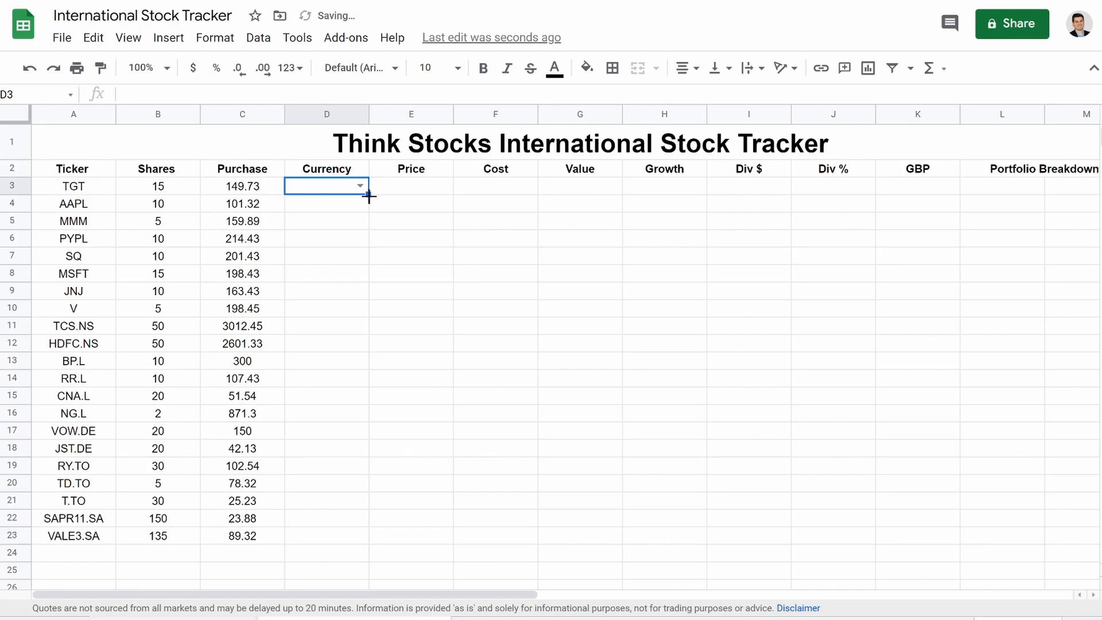
- Fill the currency dropdown from D3 down to D200
left_click_drag(368, 194, 319, 496)
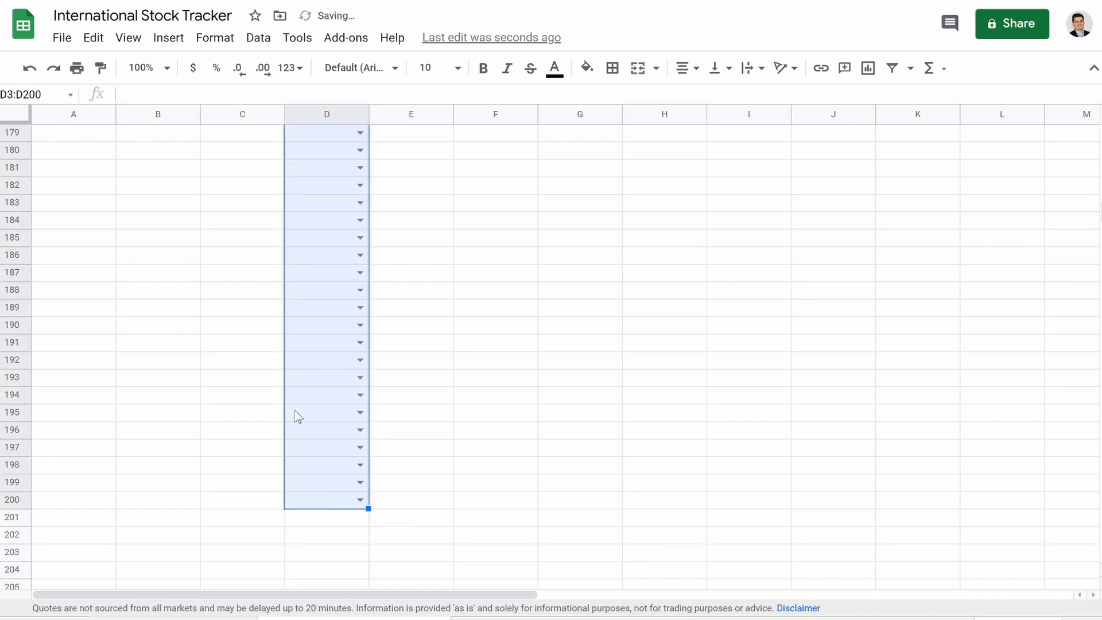
scroll(296, 415, "up", 20)
scroll(296, 415, "up", 8)
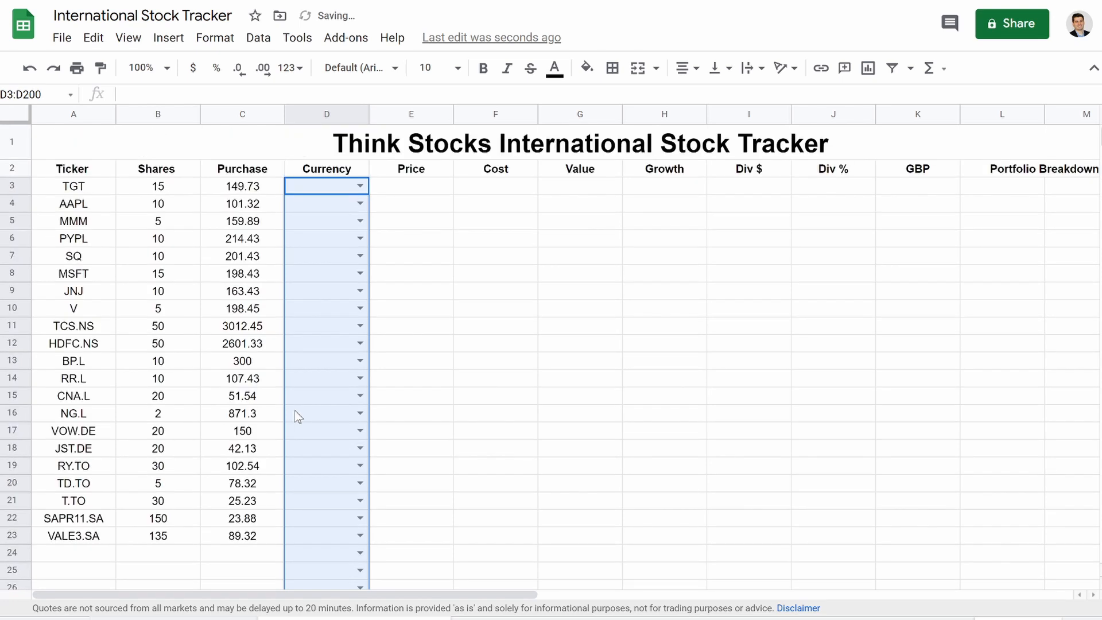
left_click(381, 383)
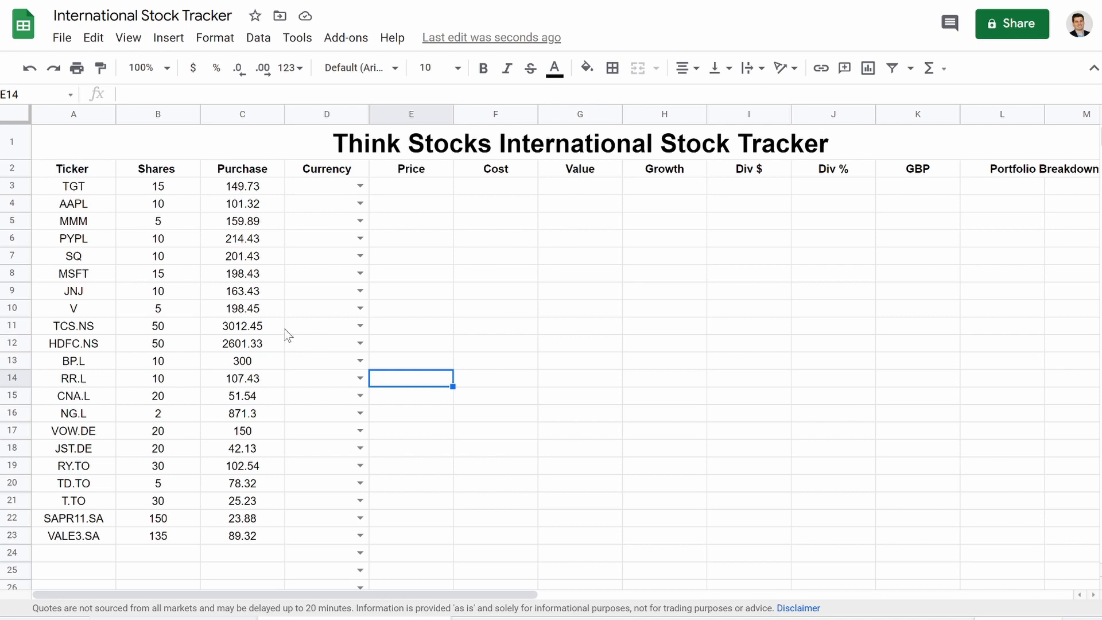
- Set the currency to USD for TGT through V in D3:D10 and to INR for TCS.NS and HDFC.NS in D11:D12
left_click(360, 186)
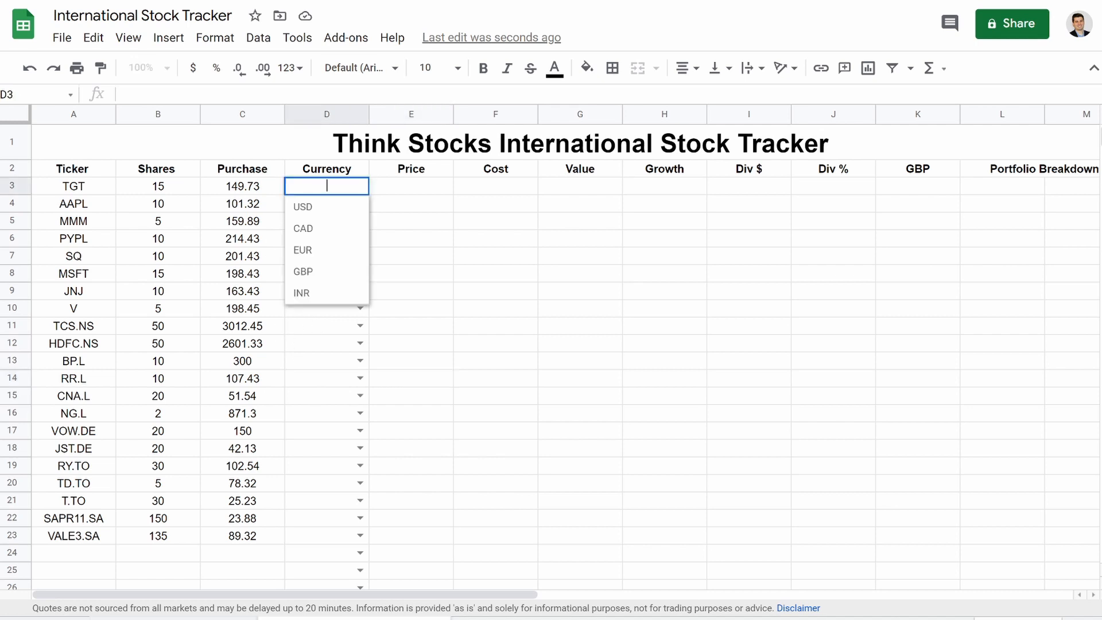
left_click(345, 207)
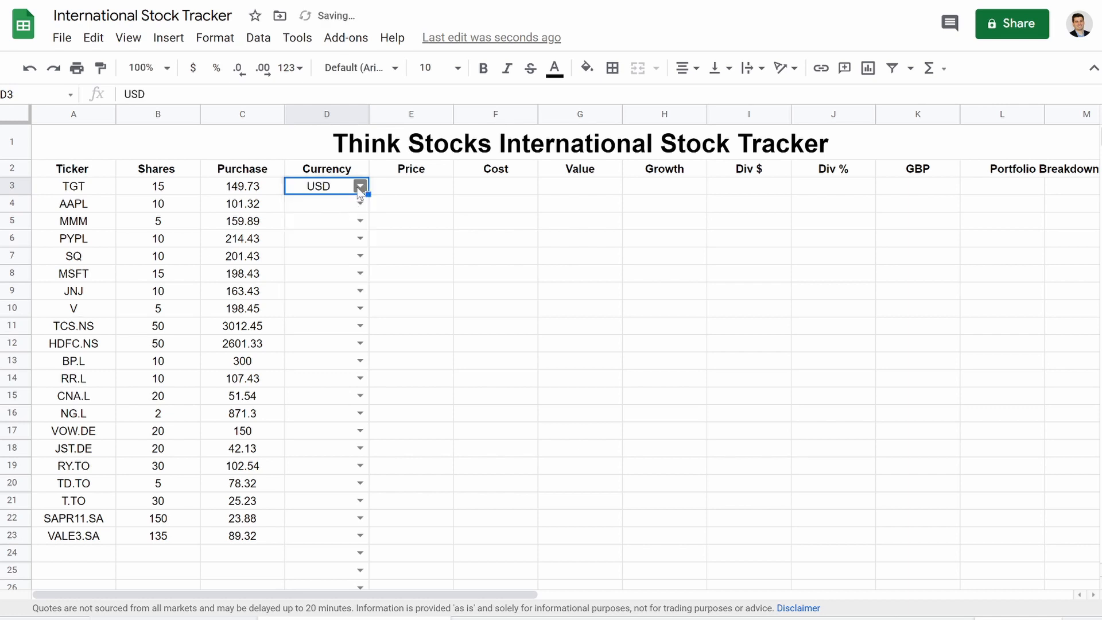
left_click_drag(369, 194, 354, 316)
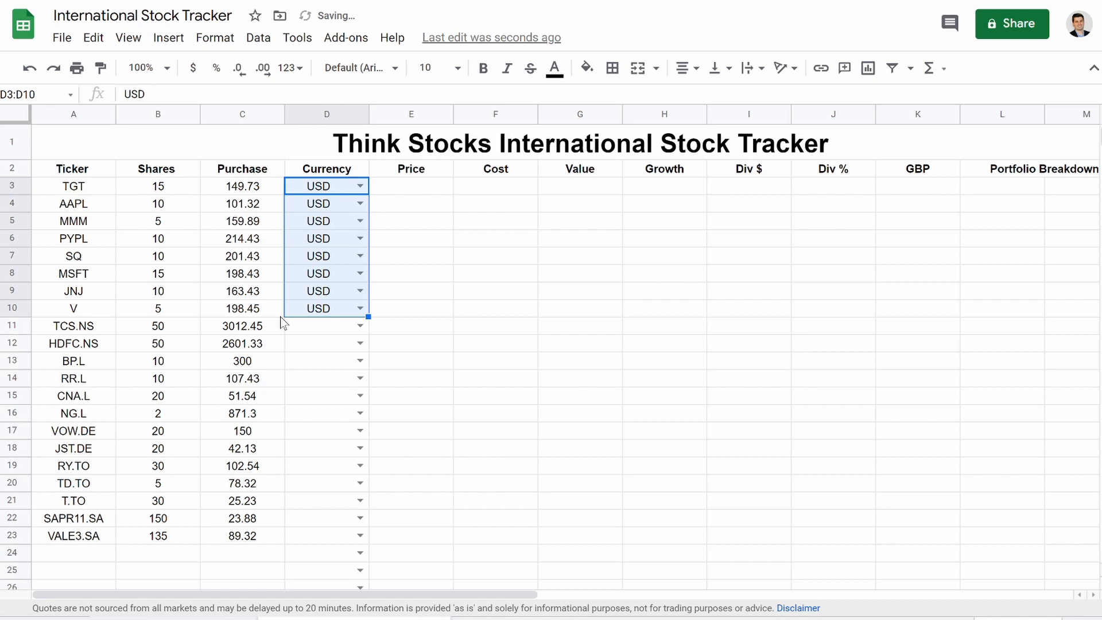
left_click(360, 325)
left_click(330, 437)
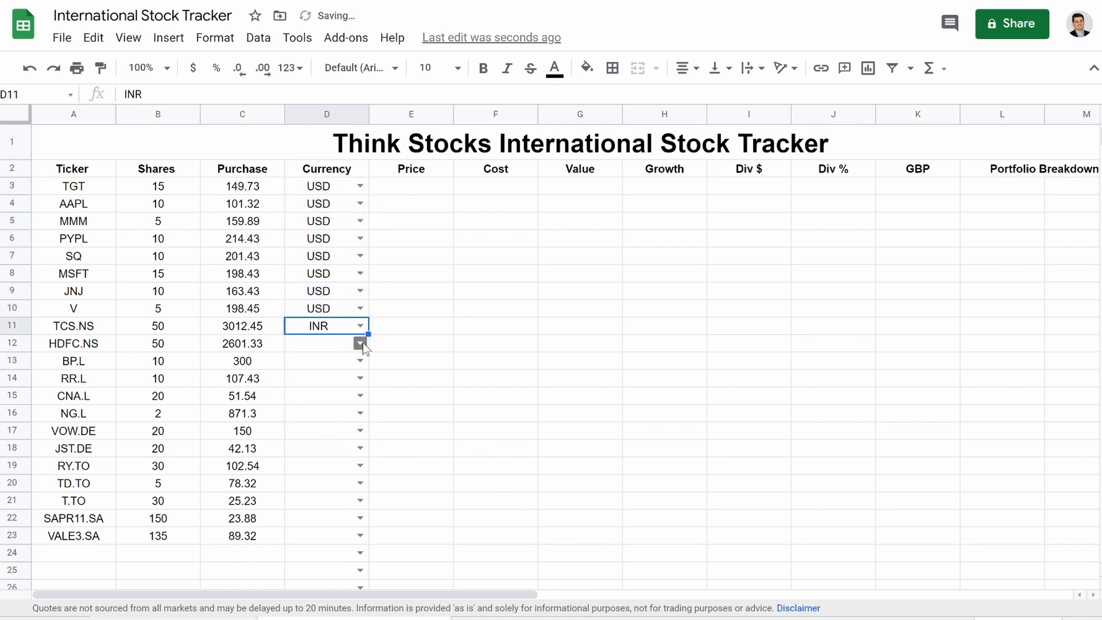
left_click_drag(367, 333, 360, 344)
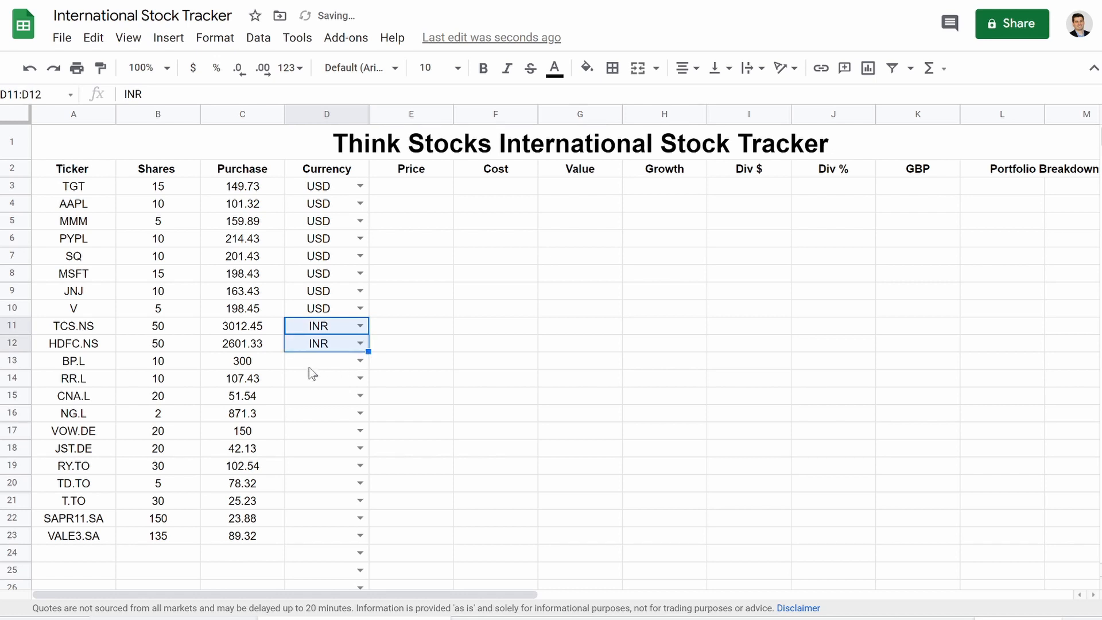
- Set the currency to GBP for BP.L through NG.L in D13:D16
left_click(310, 366)
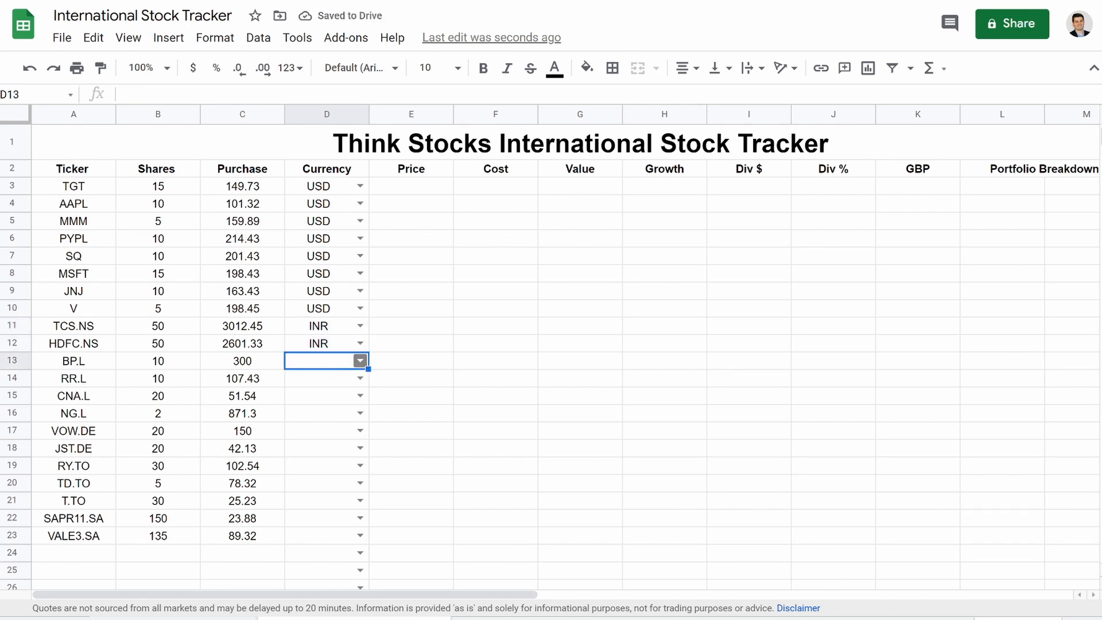
left_click(360, 360)
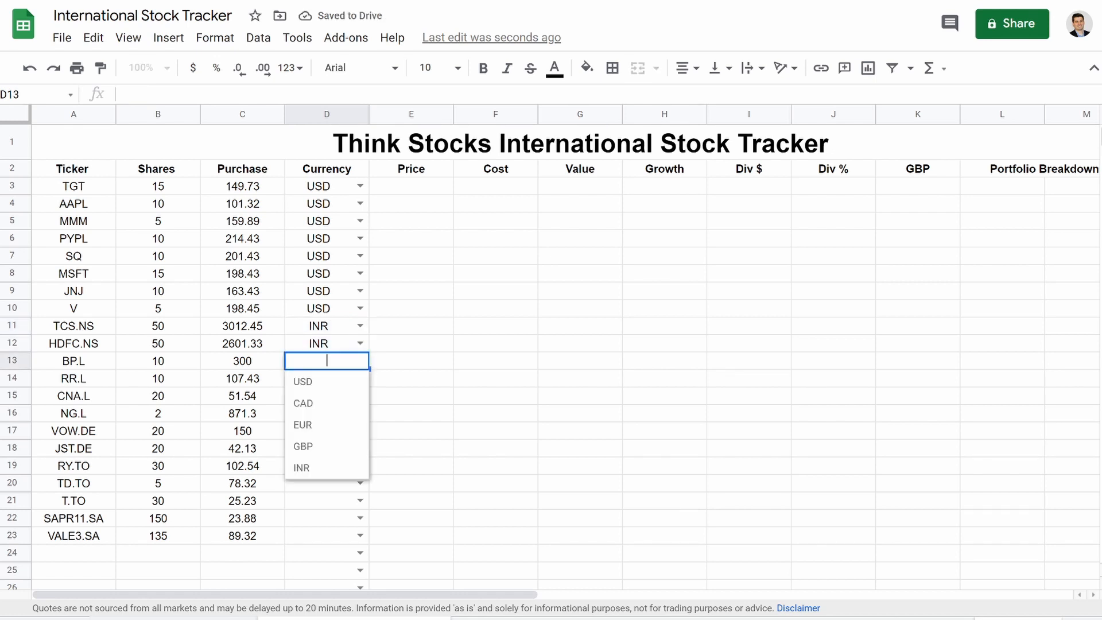
left_click(337, 448)
left_click_drag(368, 369, 364, 423)
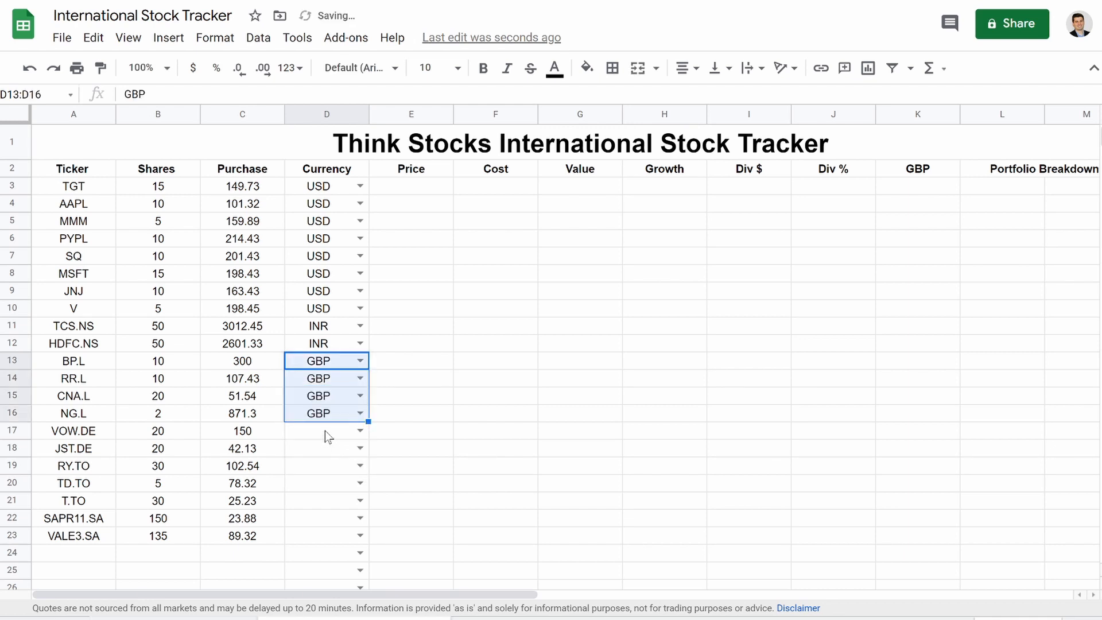
- Set the currency to EUR for VOW.DE and JST.DE in D17:D18
left_click(330, 434)
left_click(362, 434)
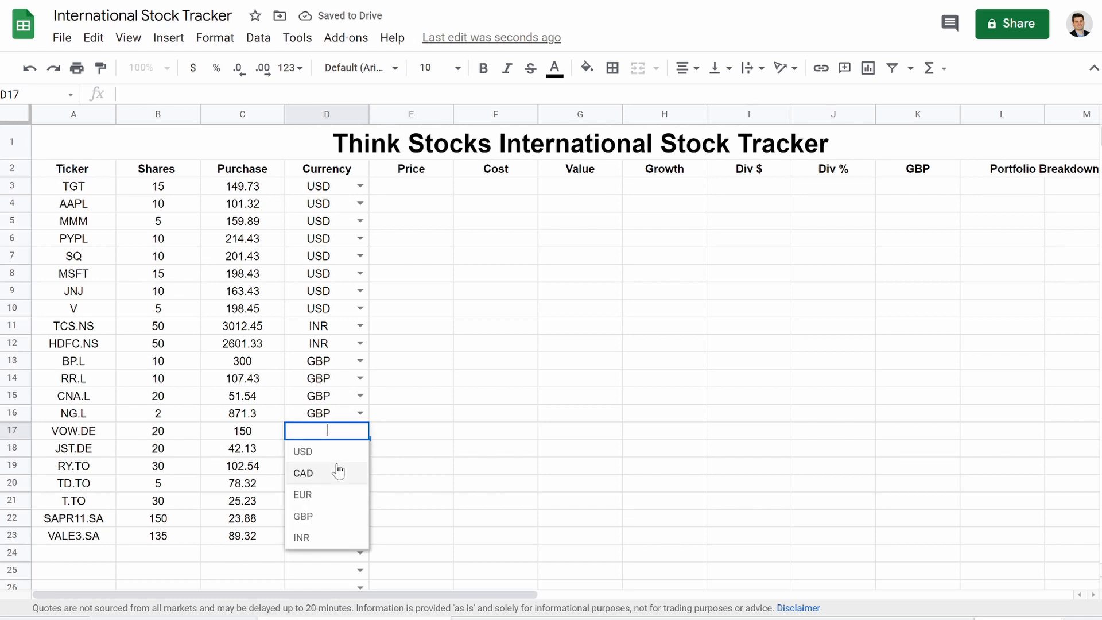
left_click(309, 494)
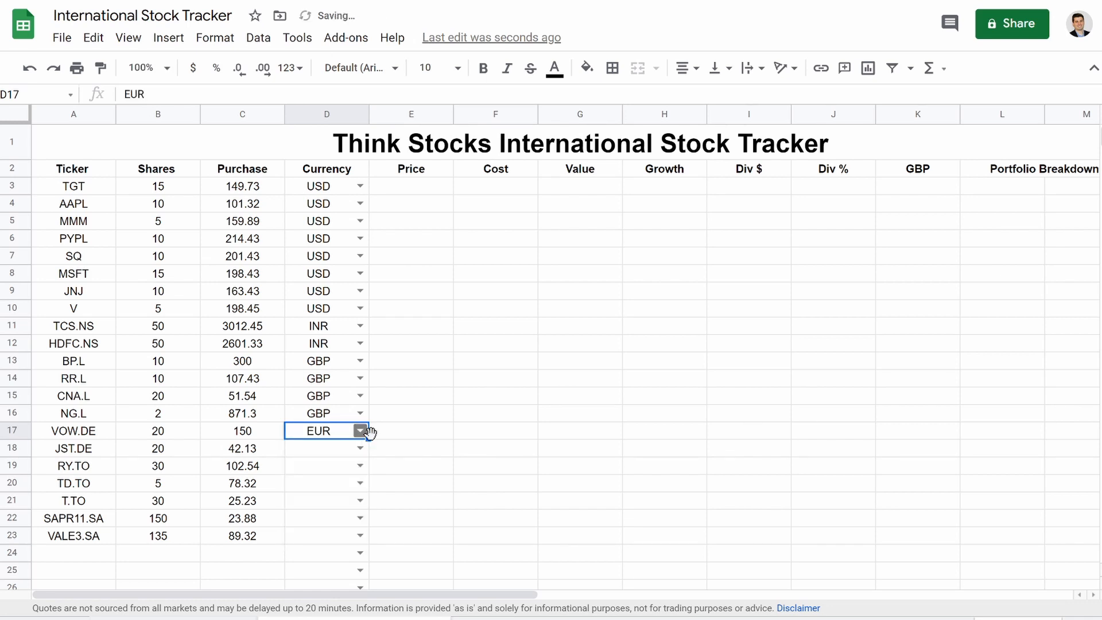
left_click_drag(369, 439, 369, 453)
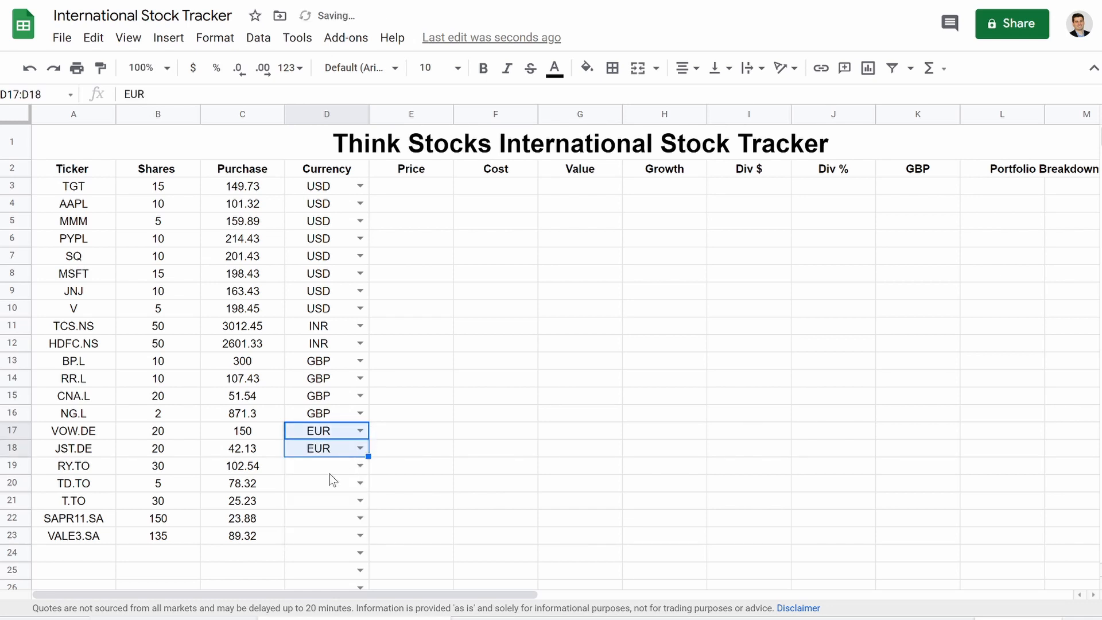
- Set the currency to CAD for RY.TO, TD.TO and T.TO in D19:D21
left_click(354, 466)
left_click(356, 464)
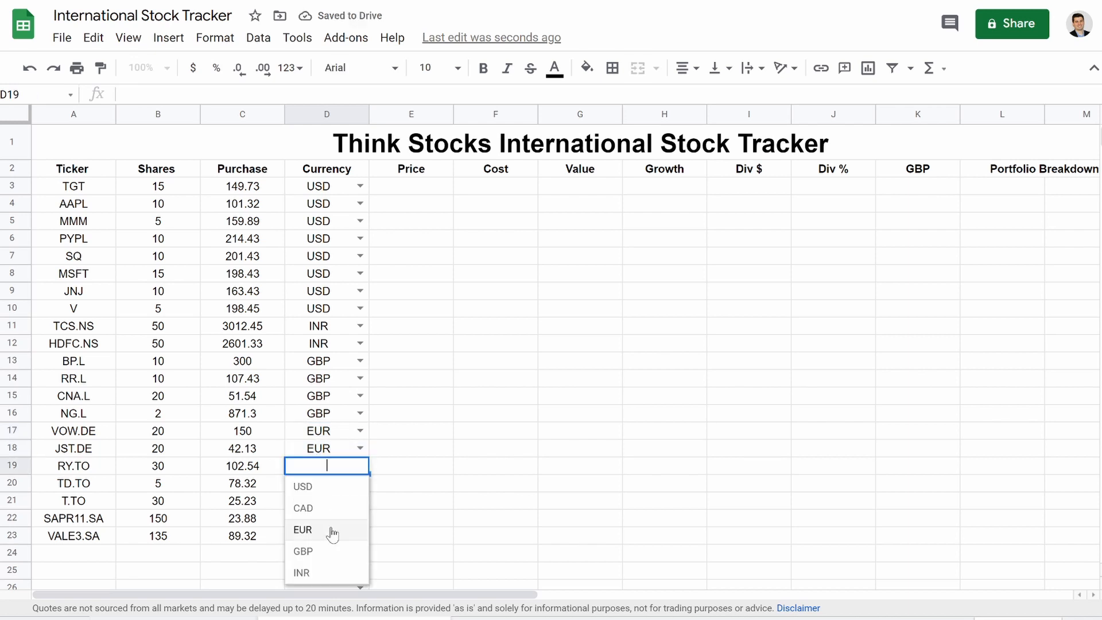
left_click(348, 508)
left_click_drag(368, 474, 364, 499)
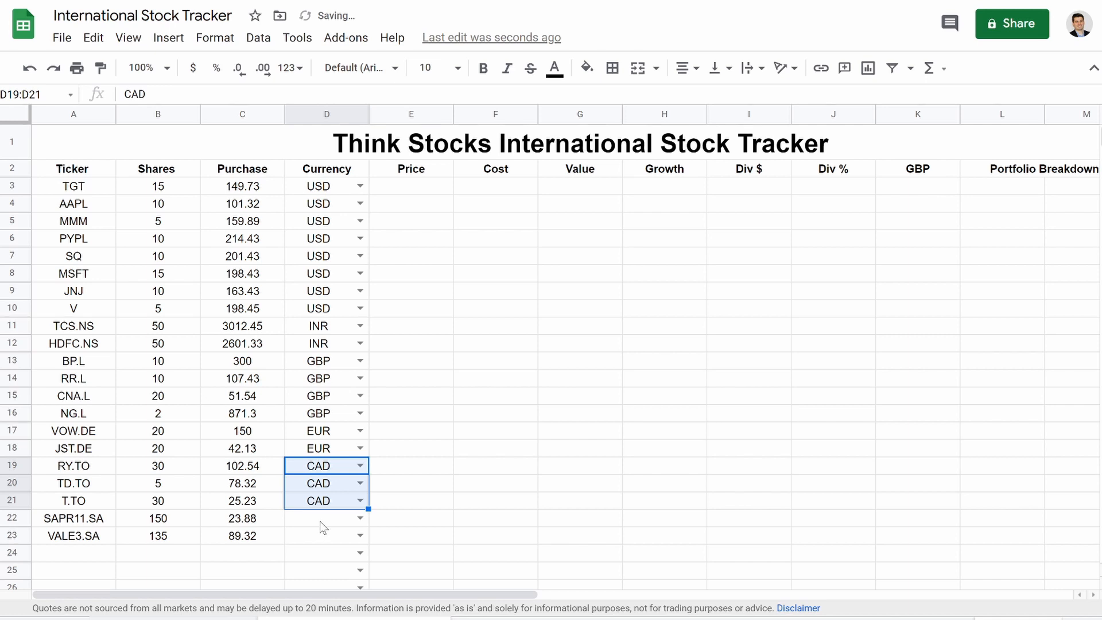
- Check the currency choices for SAPR11.SA in D22 and add BRL to the list of items in D3's data validation
left_click(319, 521)
left_click(360, 518)
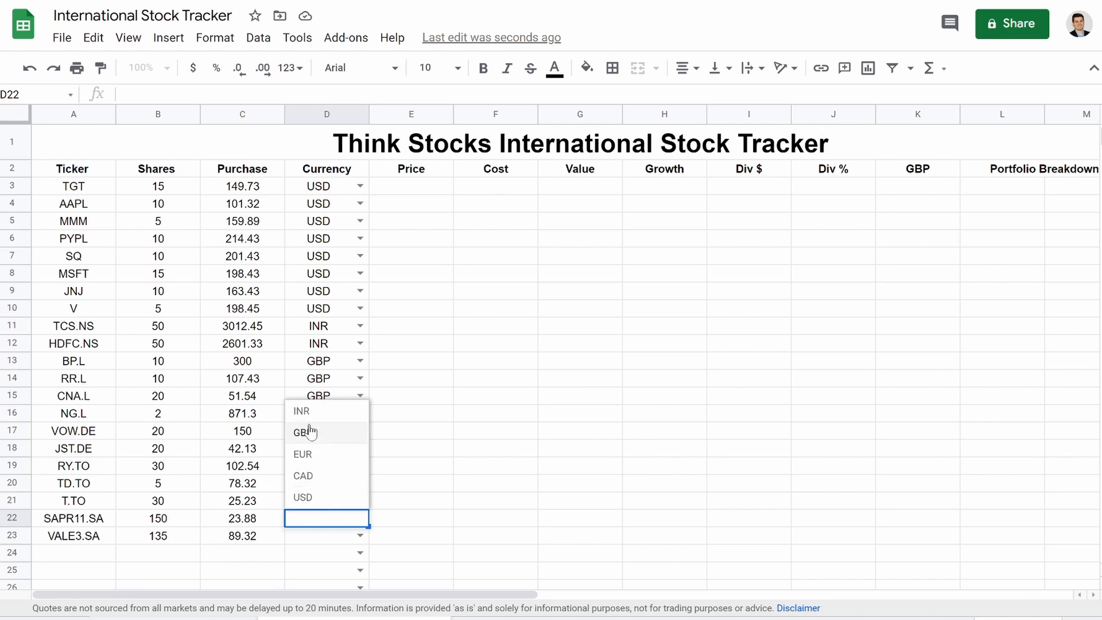
right_click(356, 189)
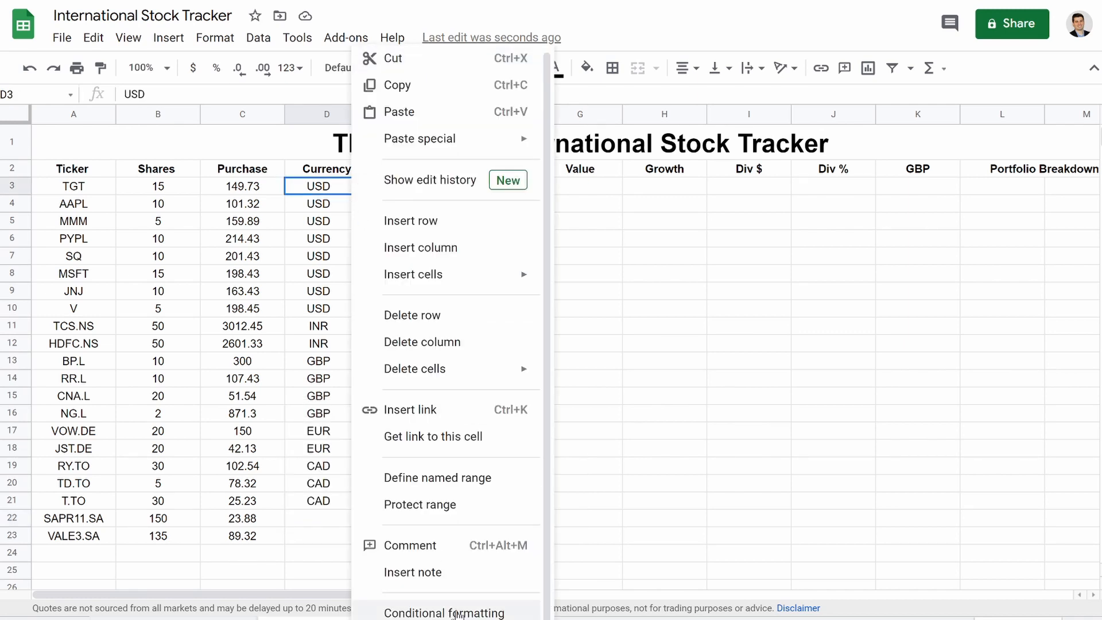
left_click(436, 619)
left_click(633, 284)
type(",BRL")
left_click(751, 438)
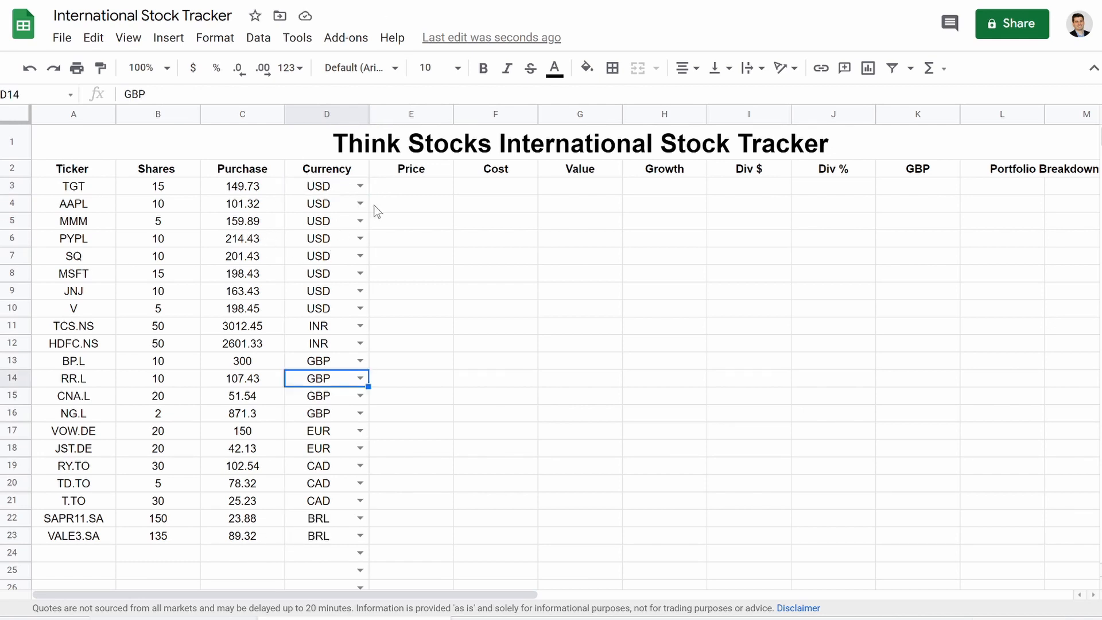
- Examine the price on the RY.TO page of Yahoo Finance and the non-USD currencies in D11:D23 of the tracker
left_click(387, 189)
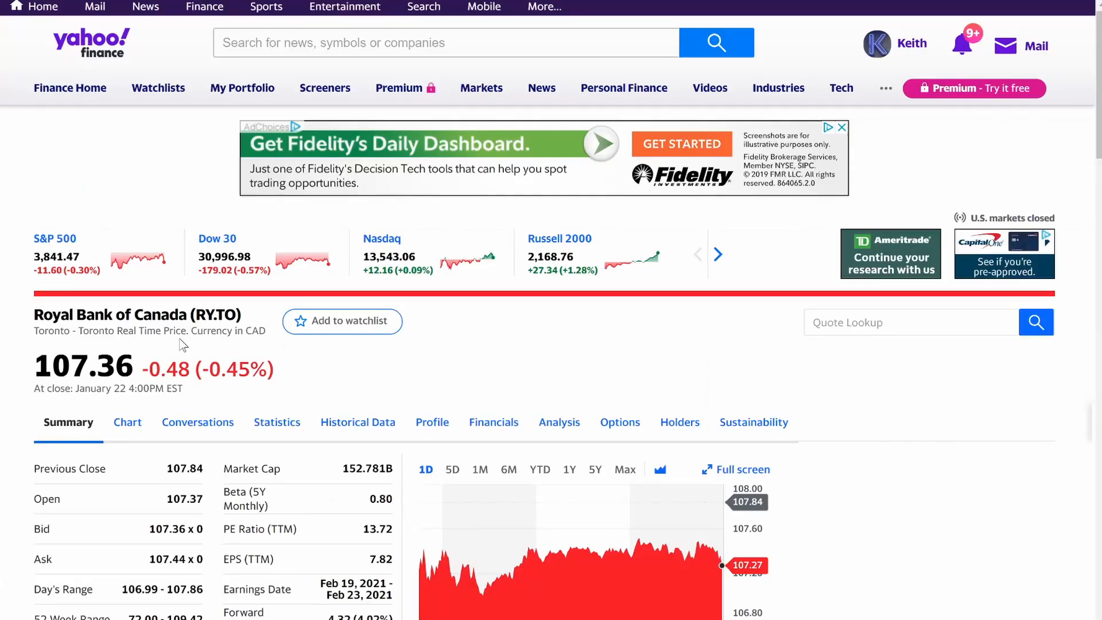
left_click_drag(32, 374, 132, 351)
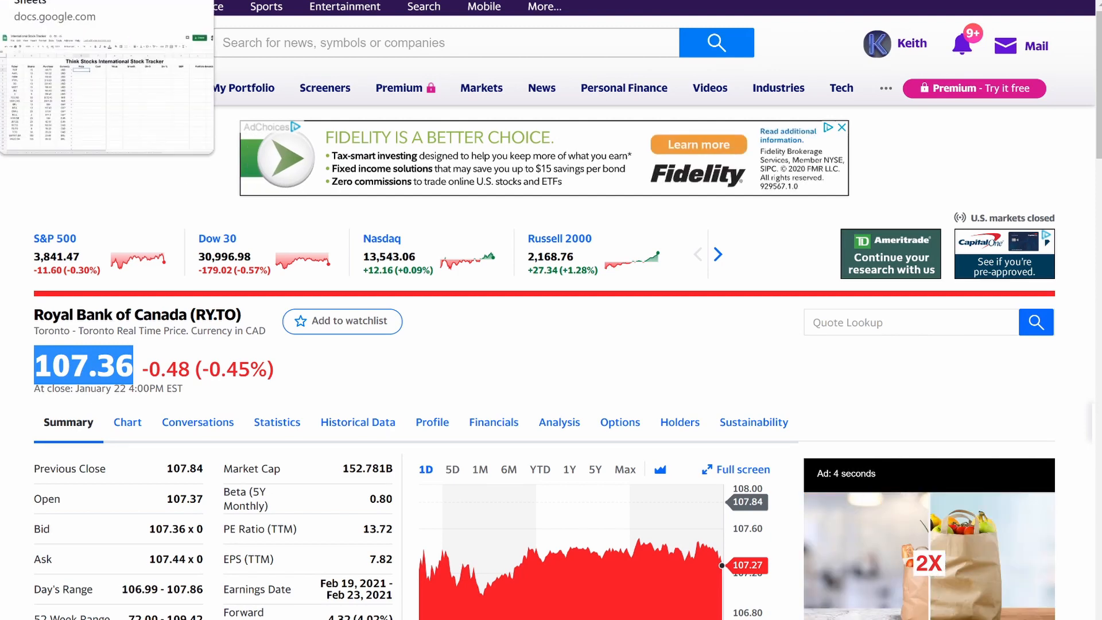
left_click(63, 0)
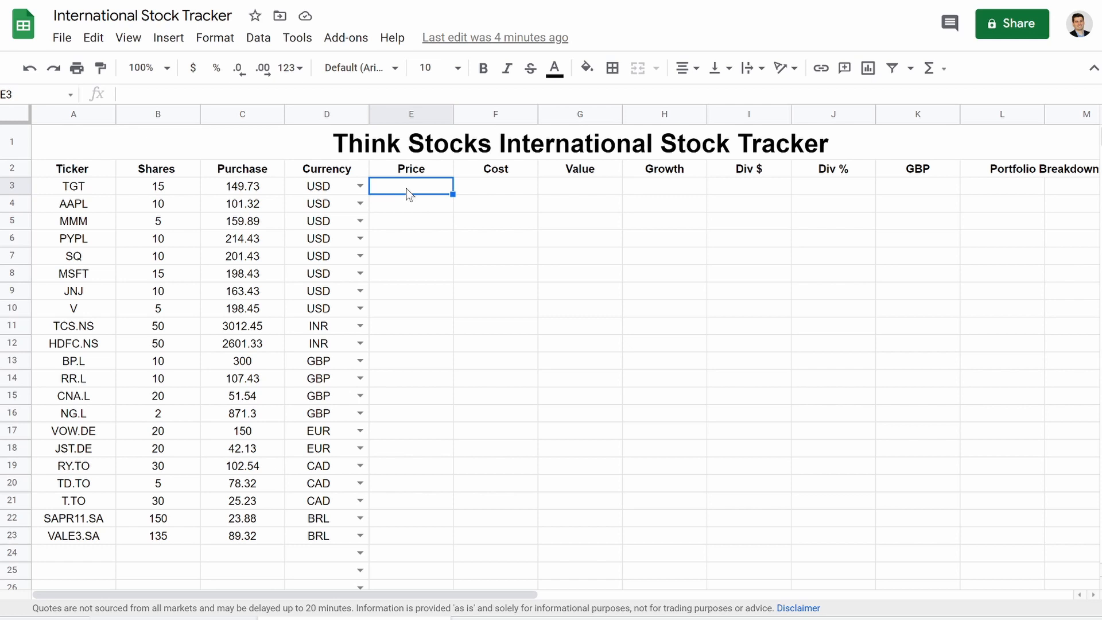
left_click(314, 194)
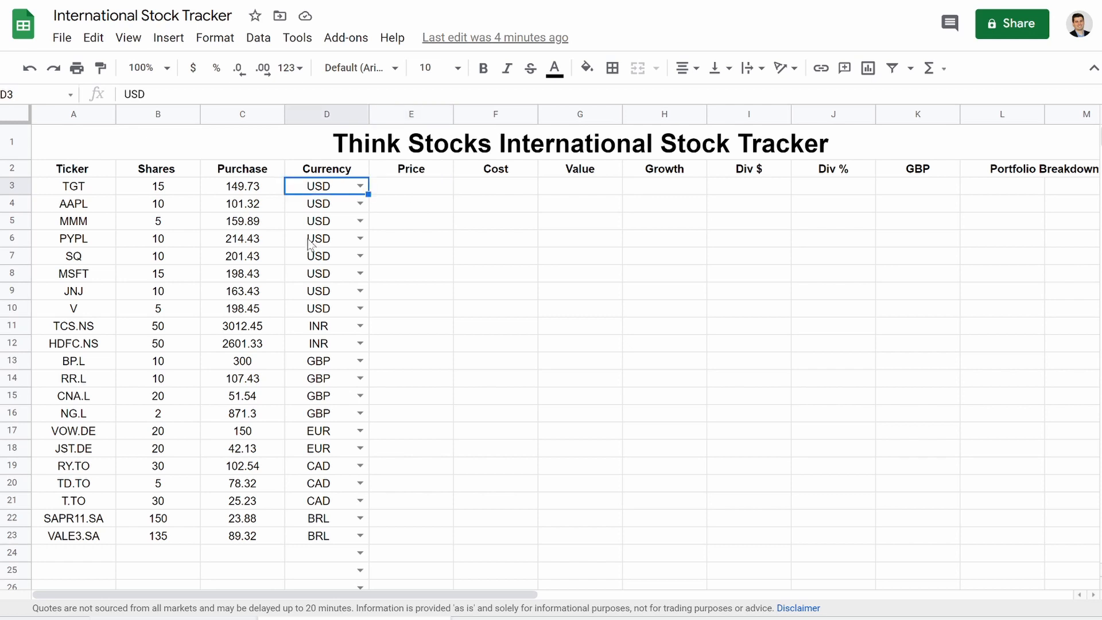
left_click(408, 196)
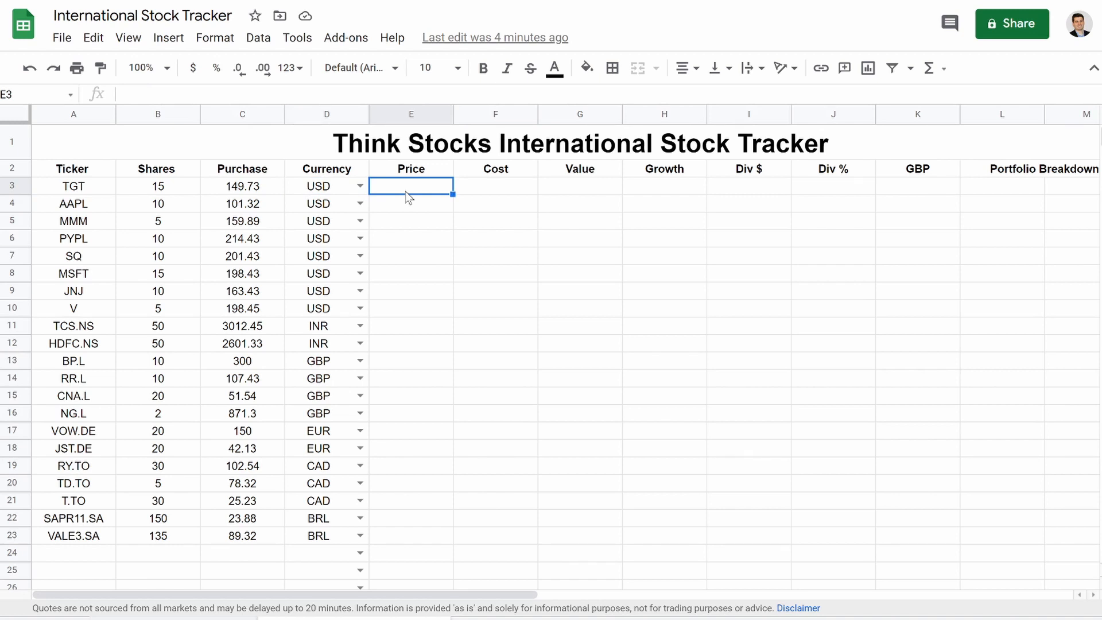
left_click_drag(332, 328, 320, 541)
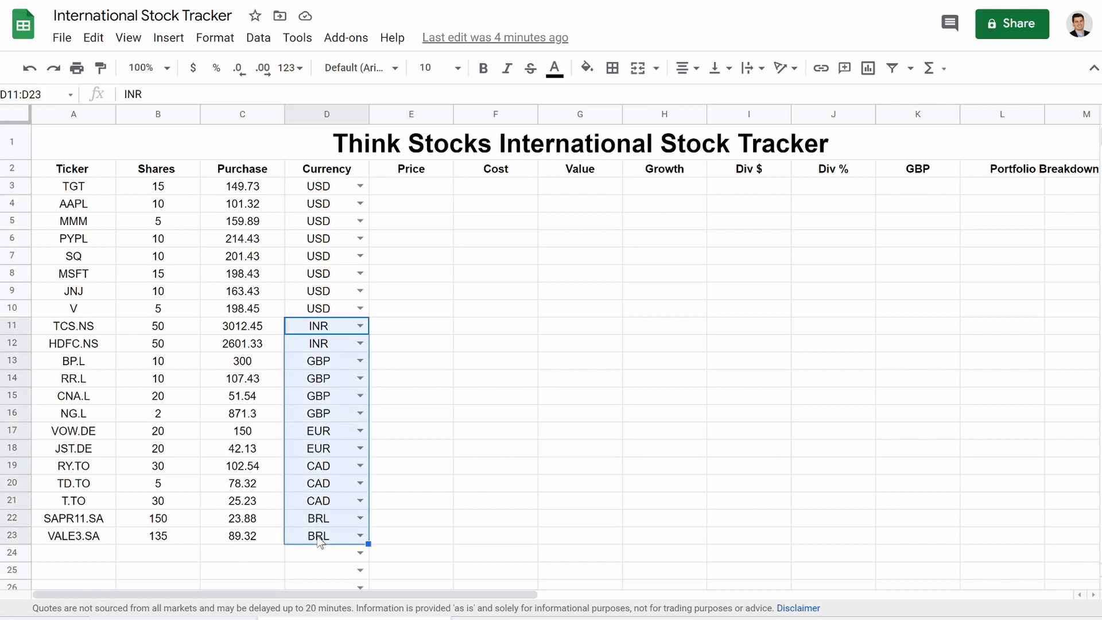
- Start the price formula in E3 with the blank-ticker check =if(A3"","", using the ticker cell A3
left_click(395, 194)
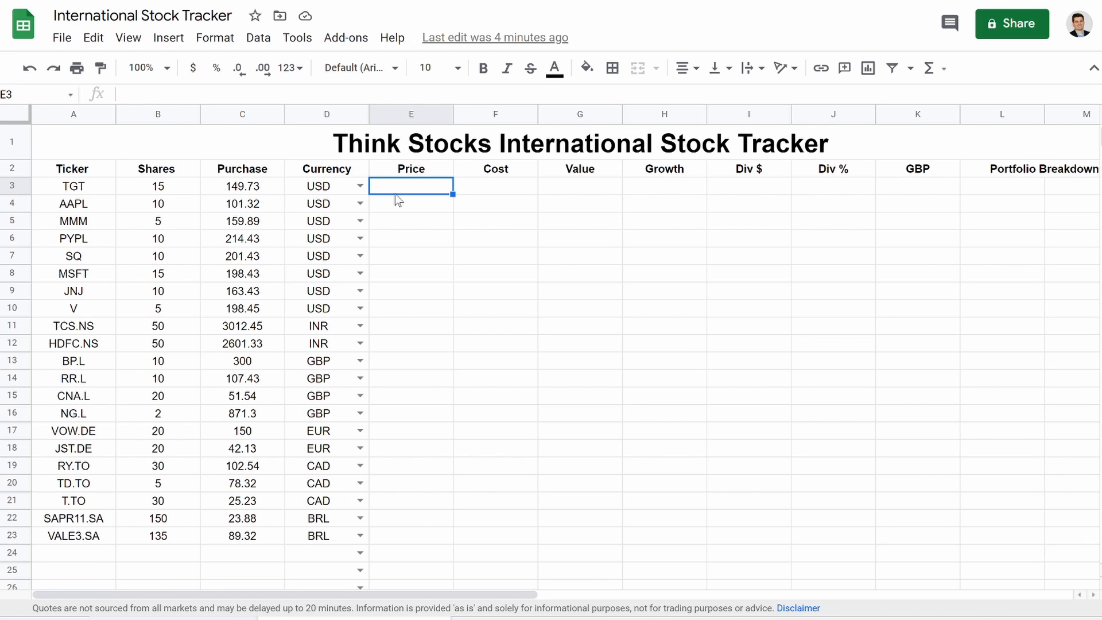
type("=if")
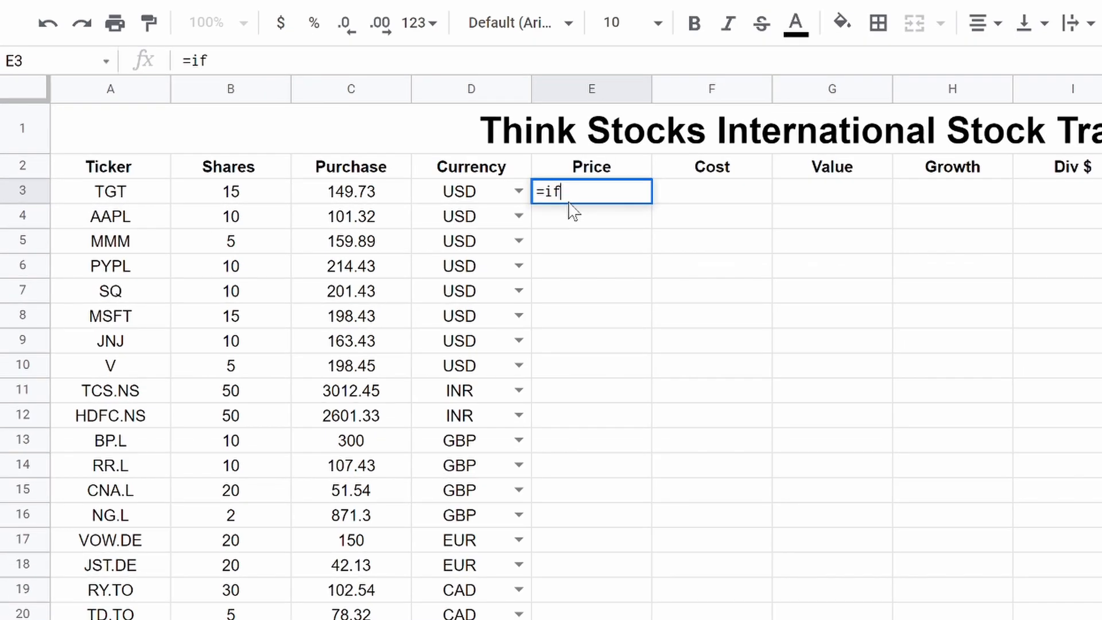
type("(")
left_click(132, 194)
type("\"")
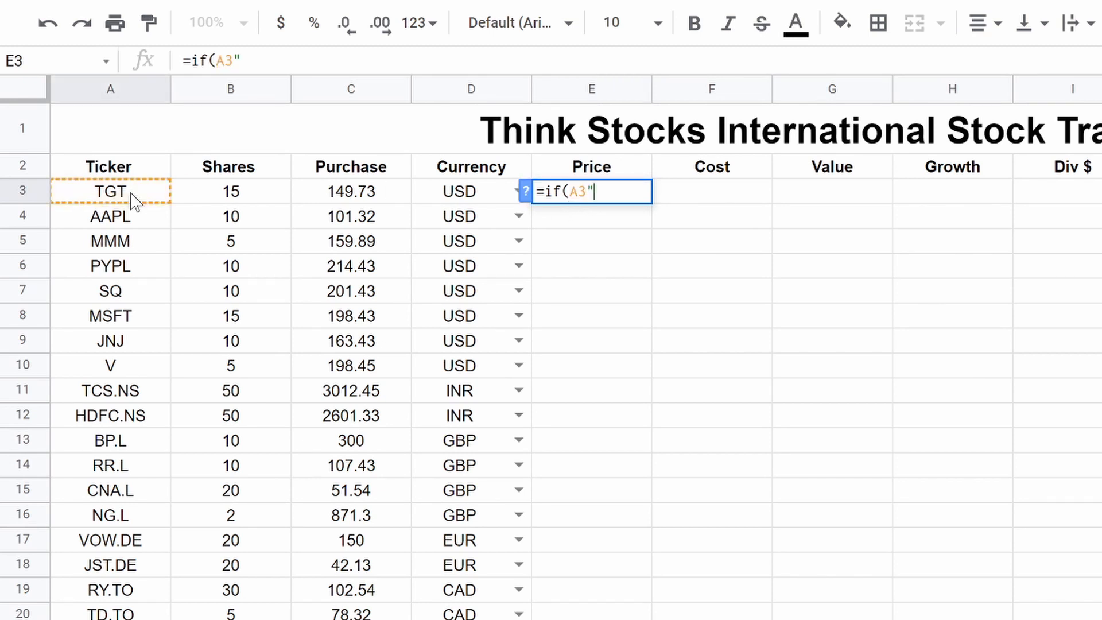
type("\",\"\",")
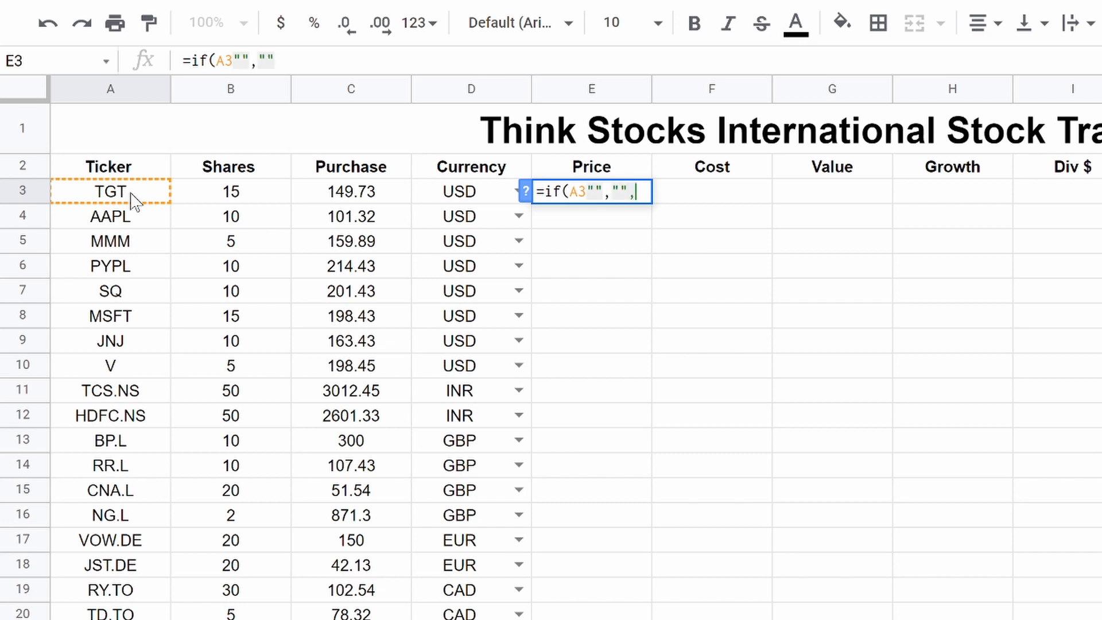
- Continue E3's formula with a nested currency test, if(D3="USD"
type("if")
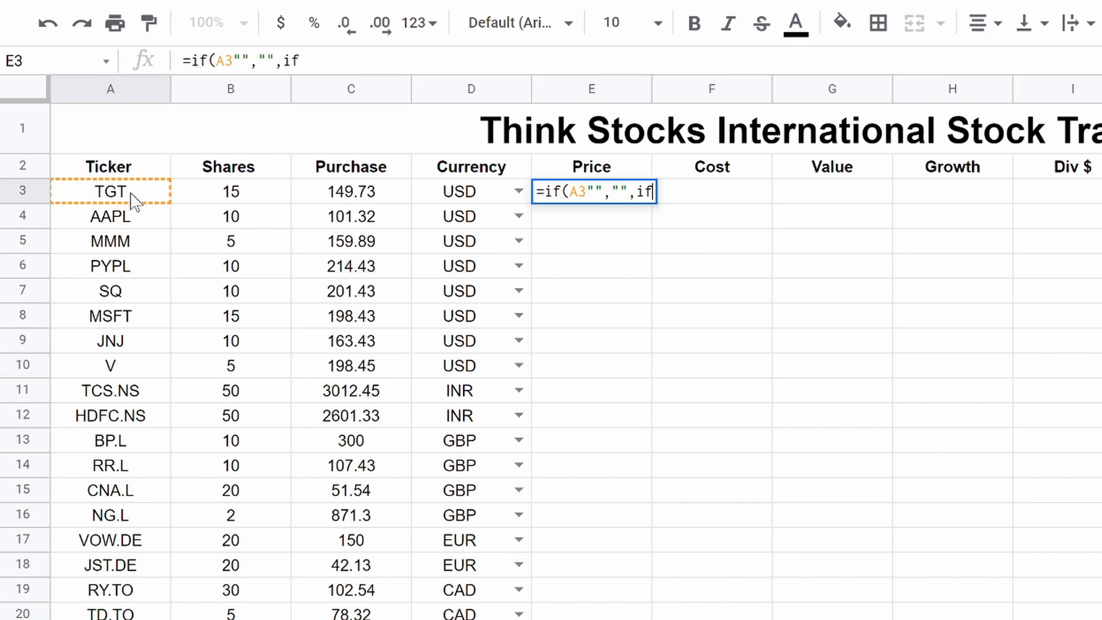
type("(")
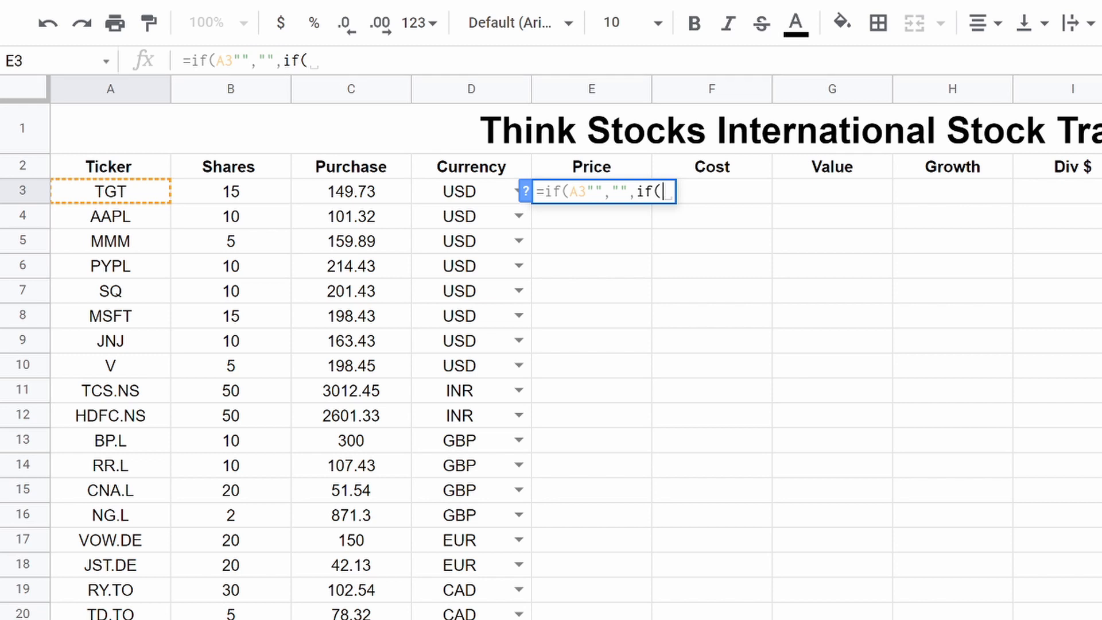
type("D3")
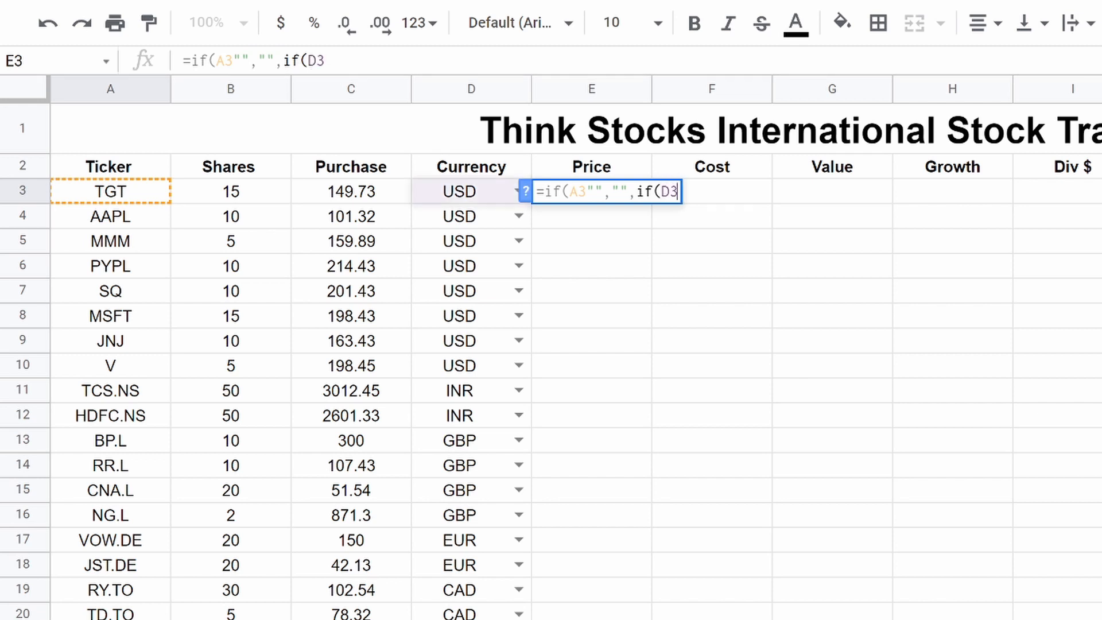
type("=")
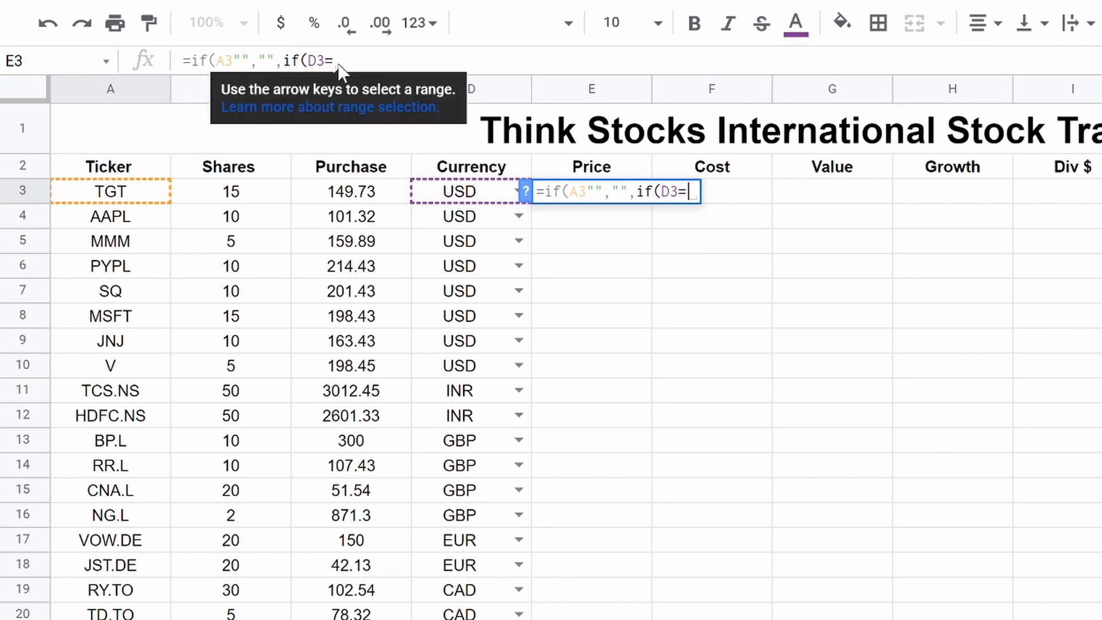
type("\"US")
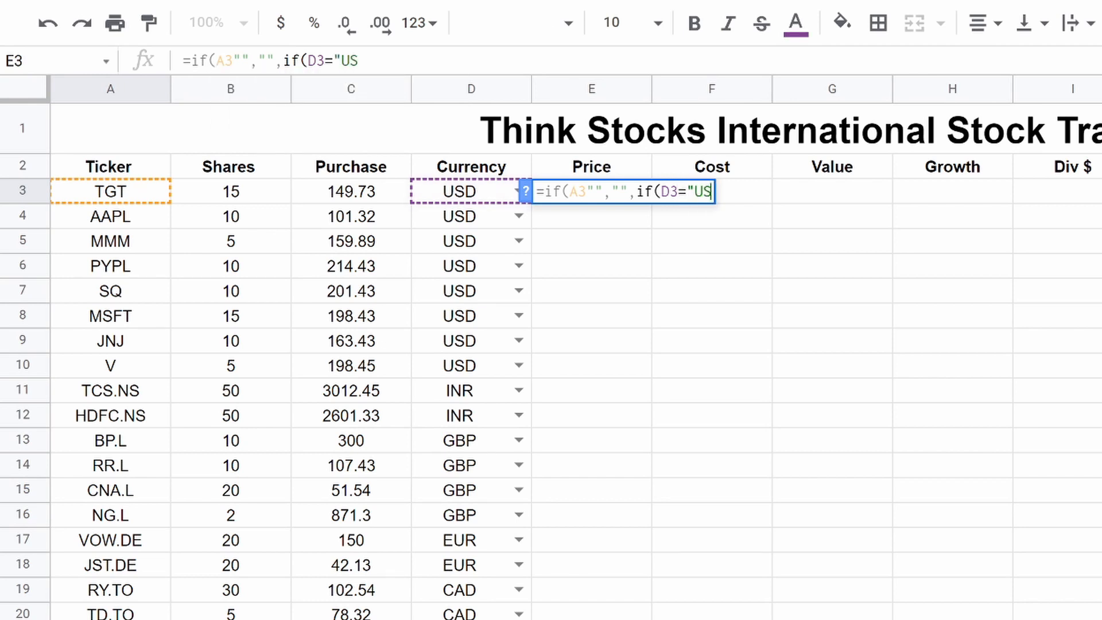
type("D\"")
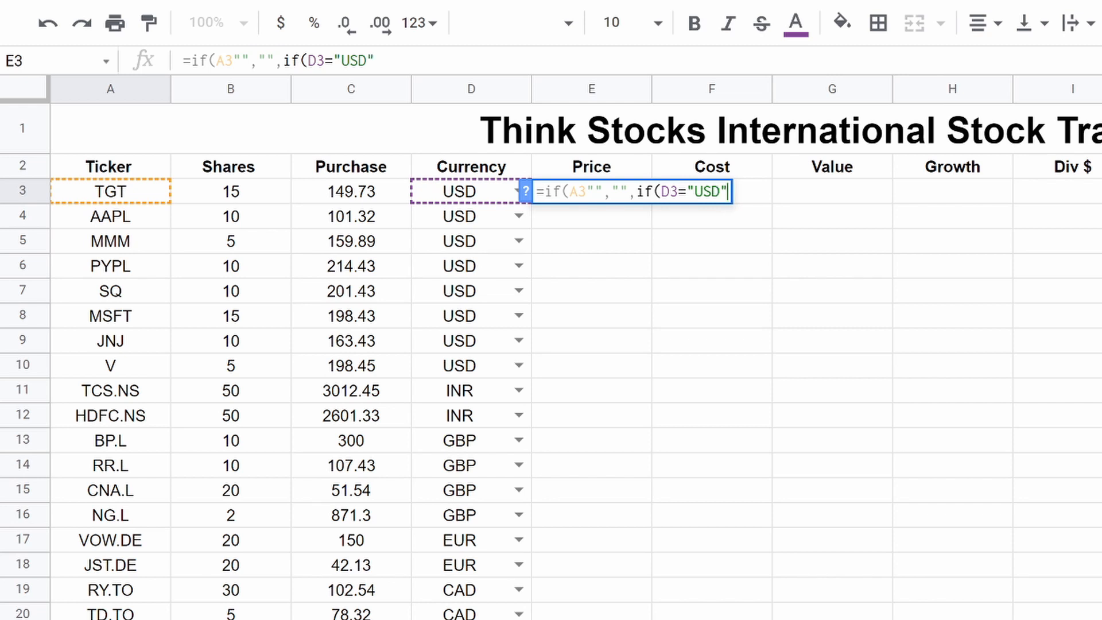
- Add ,(Googlefinance(A3,"Price")), to E3's formula as the result for USD stocks
type(", (Googlefinance")
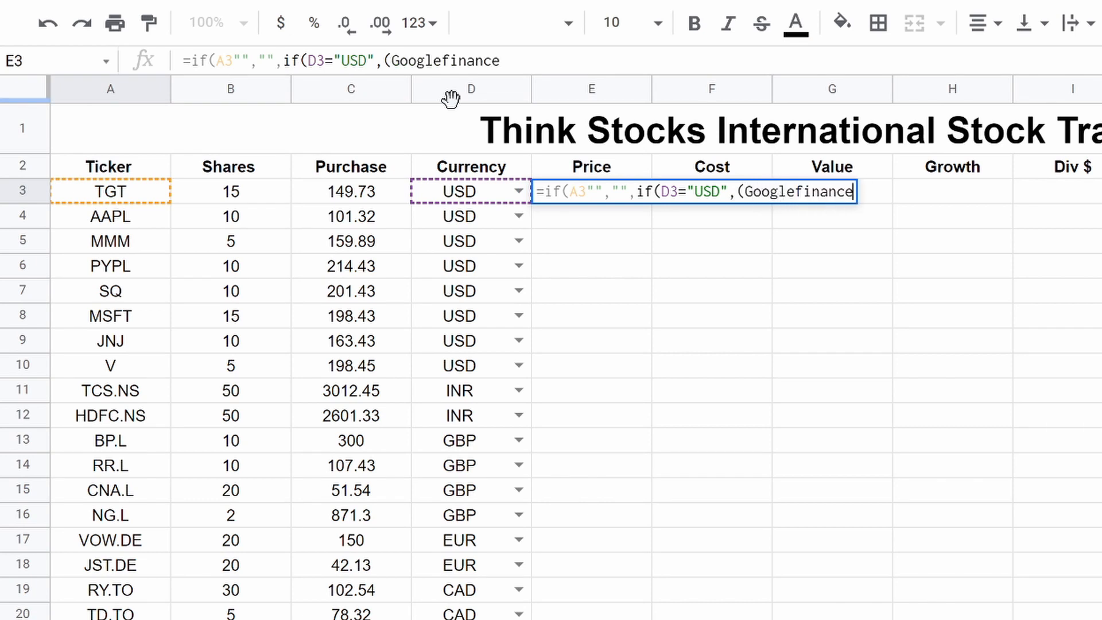
type("(")
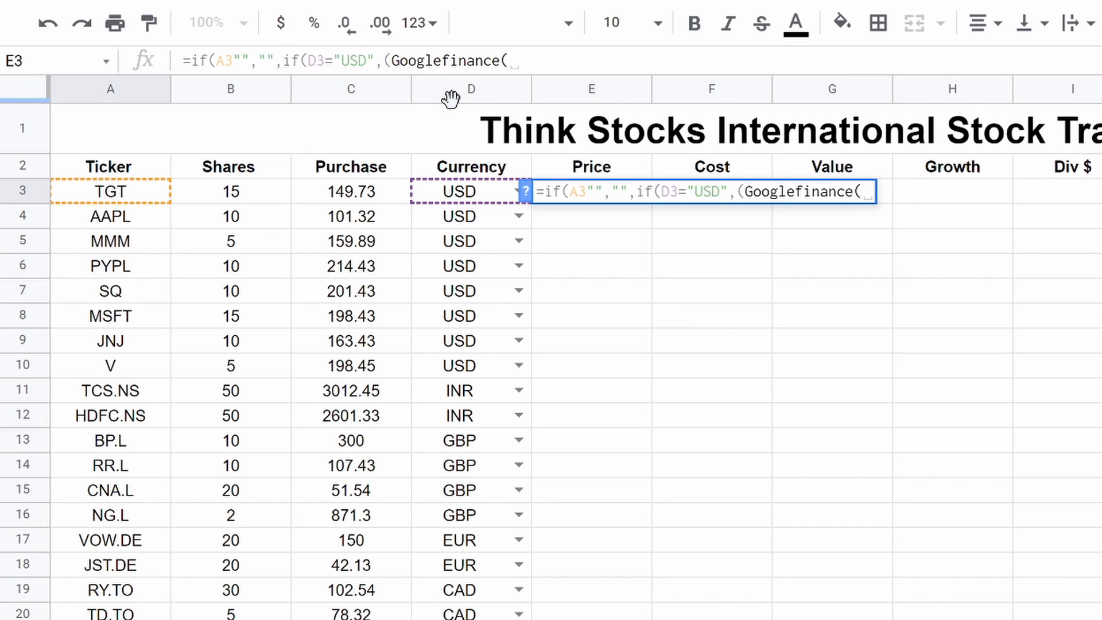
type("A3")
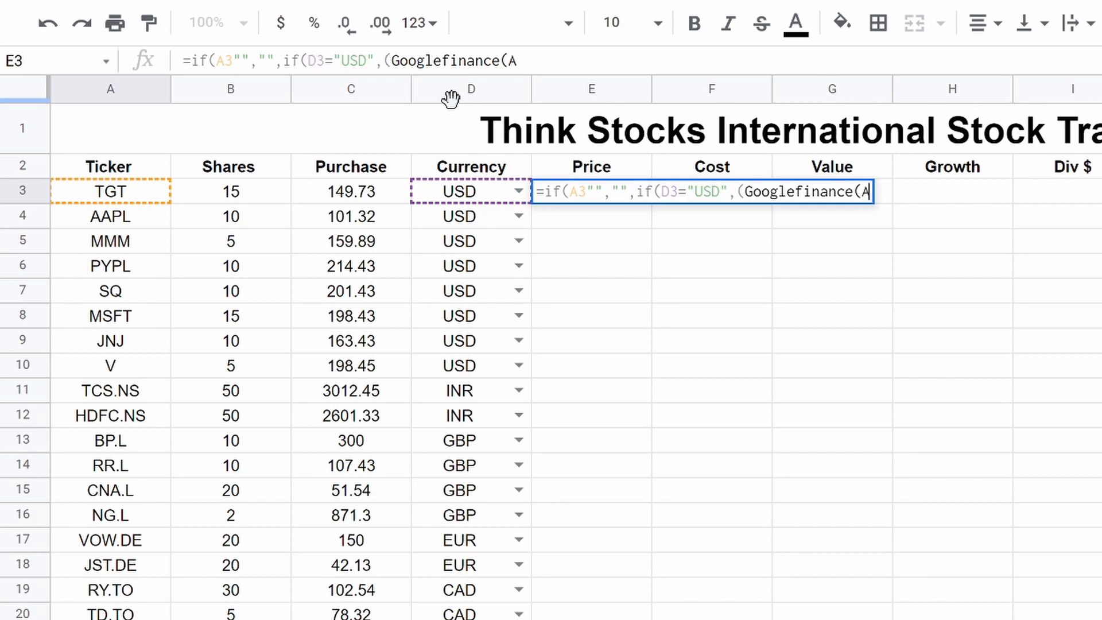
type(",\"Price")
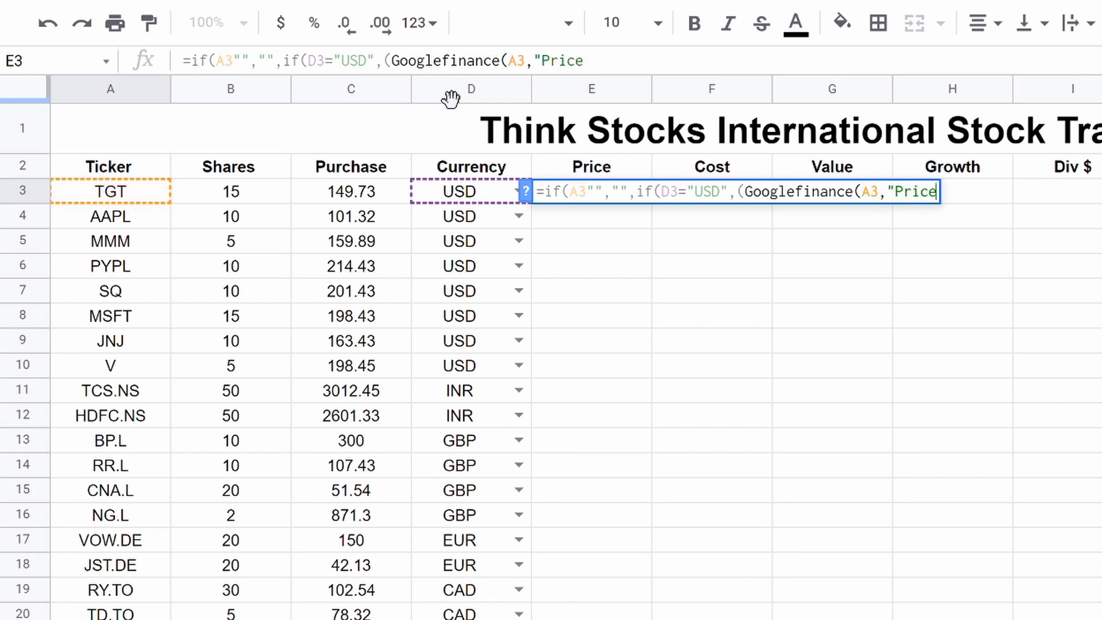
type("\")),")
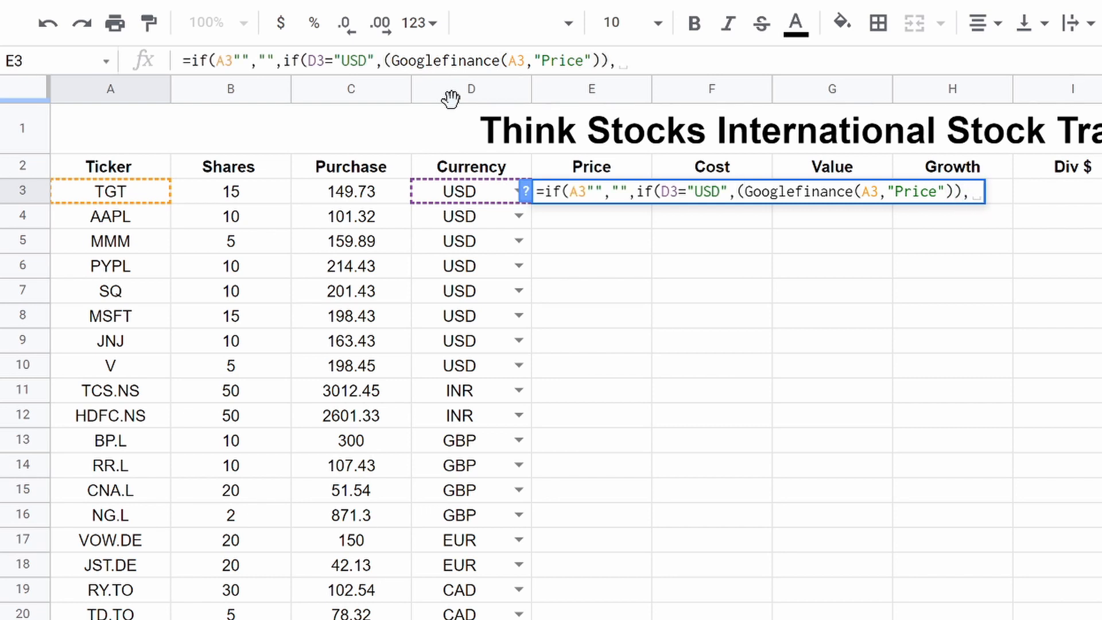
- Begin the non-USD result in E3's formula with (index(Importxml(
type("(Index")
key("BackSpace")
key("BackSpace")
key("BackSpace")
key("BackSpace")
key("BackSpace")
type("ind")
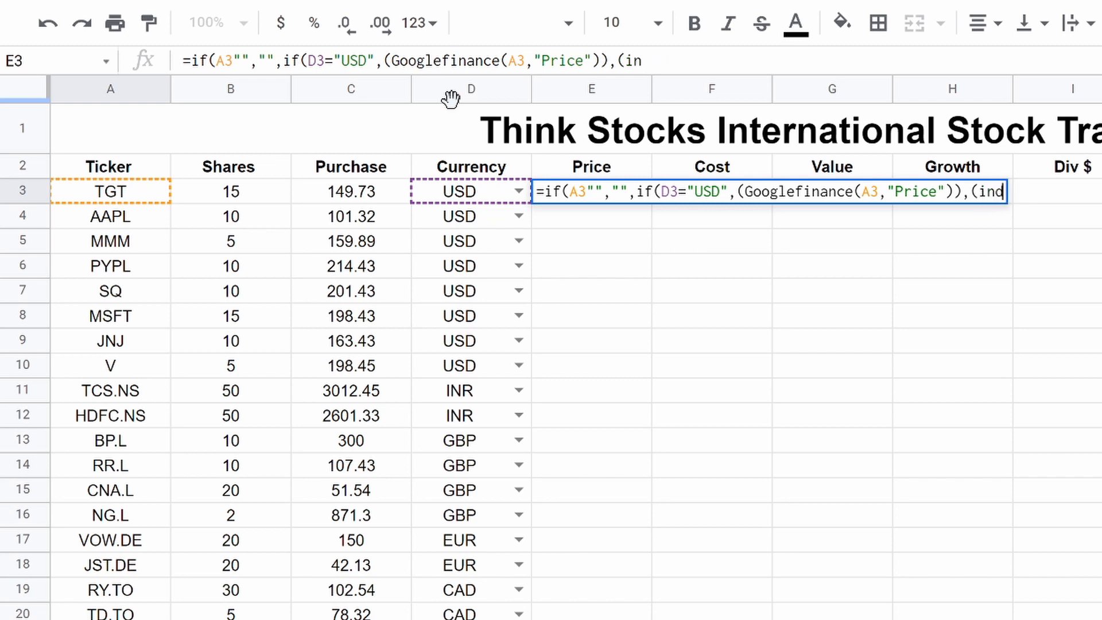
type("ex(")
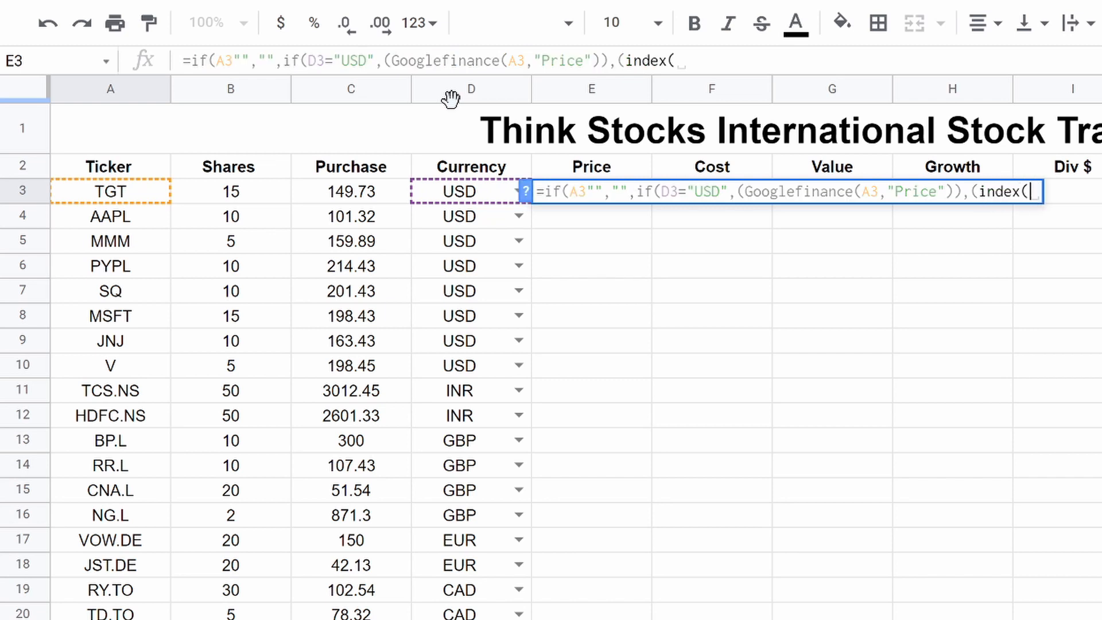
type("Im")
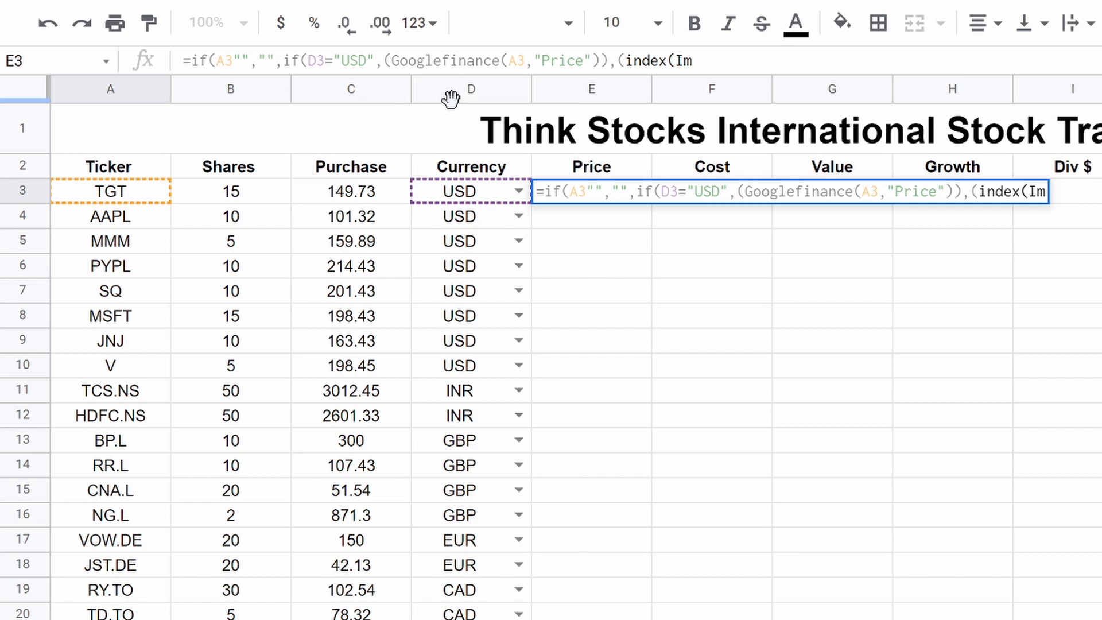
type("portx")
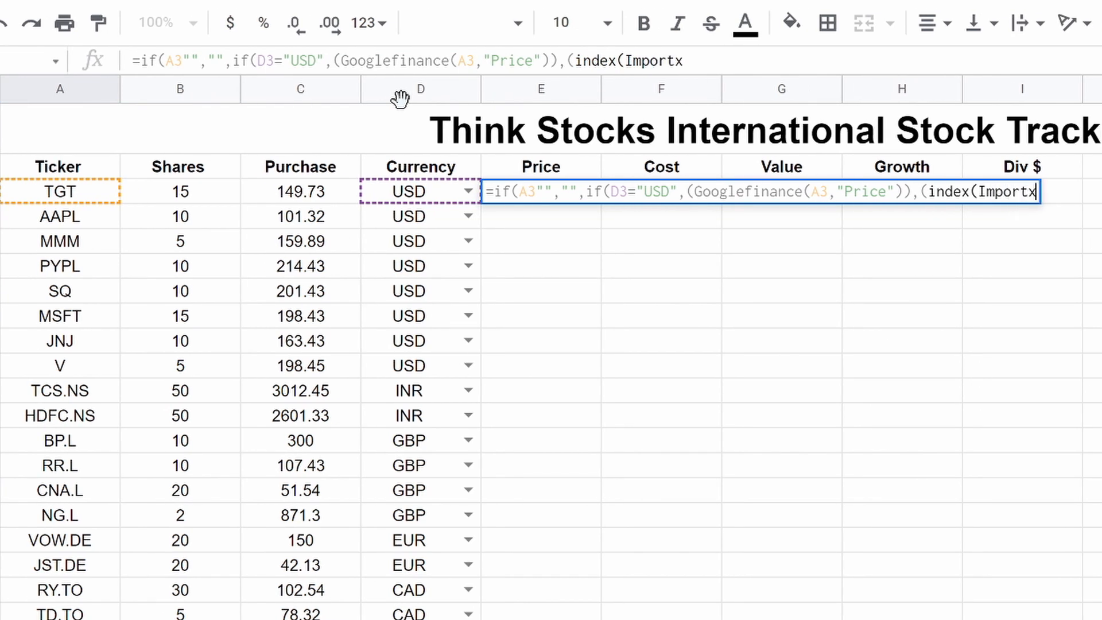
type("ml")
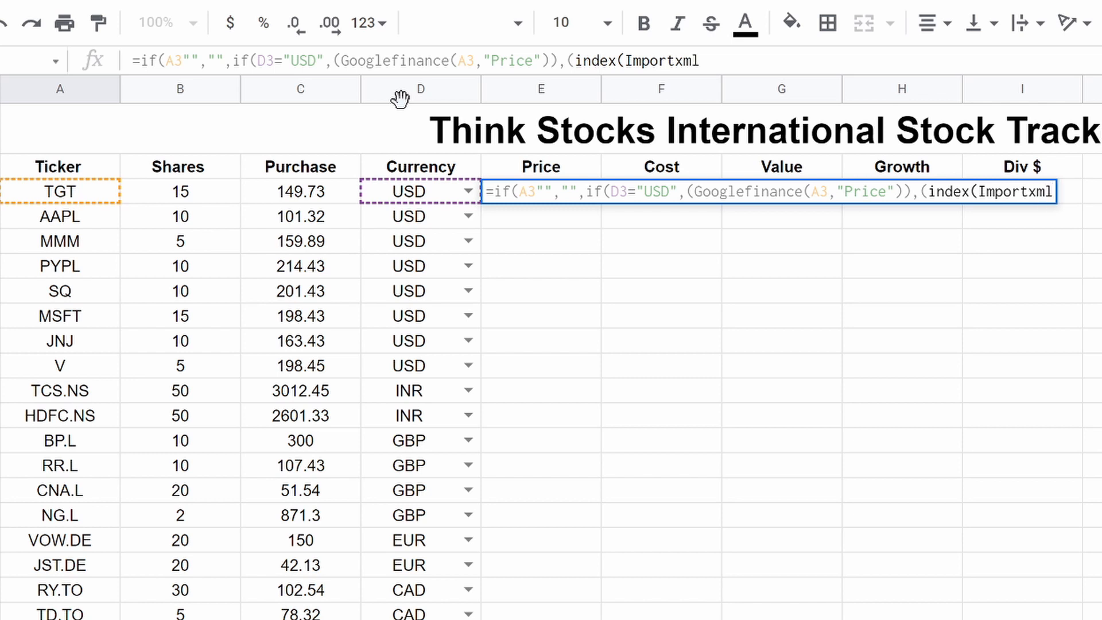
type("(")
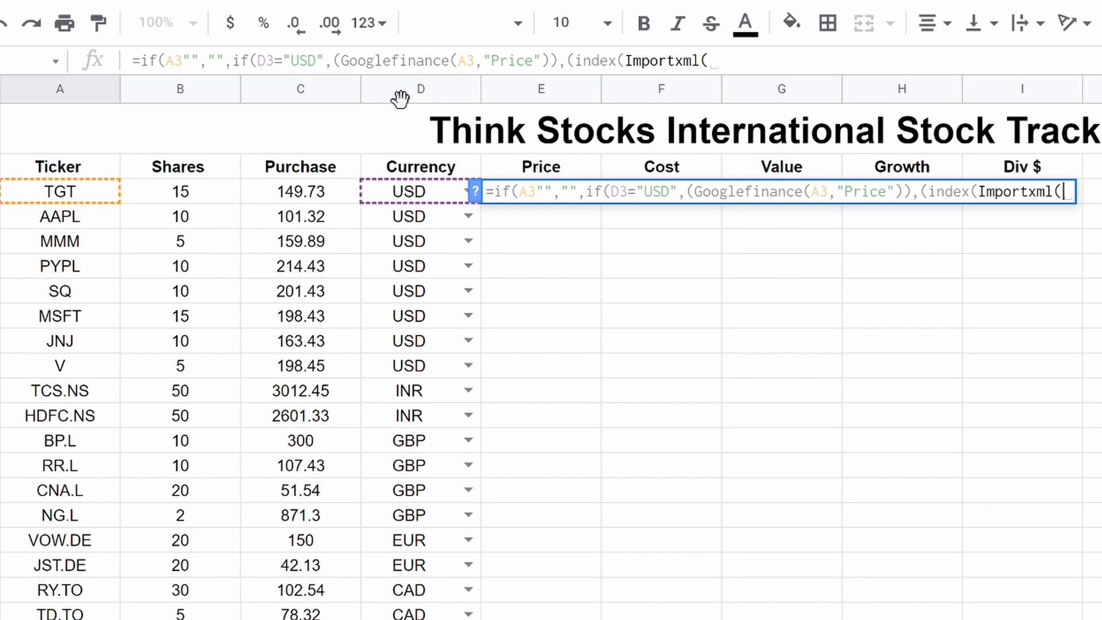
type("\"")
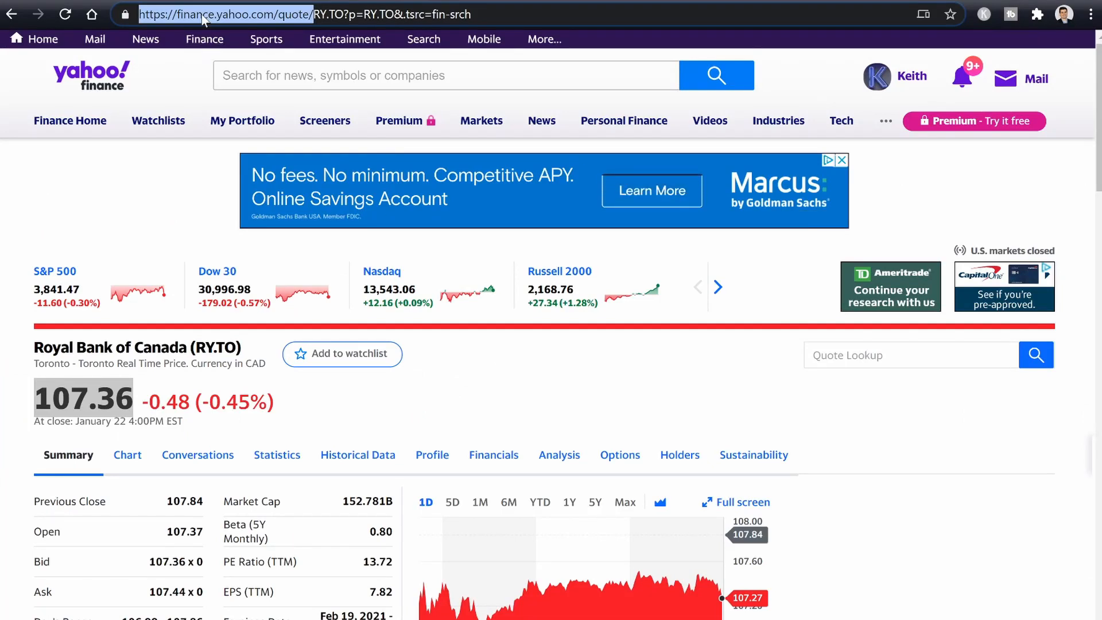
left_click(202, 15)
left_click_drag(139, 15, 570, 29)
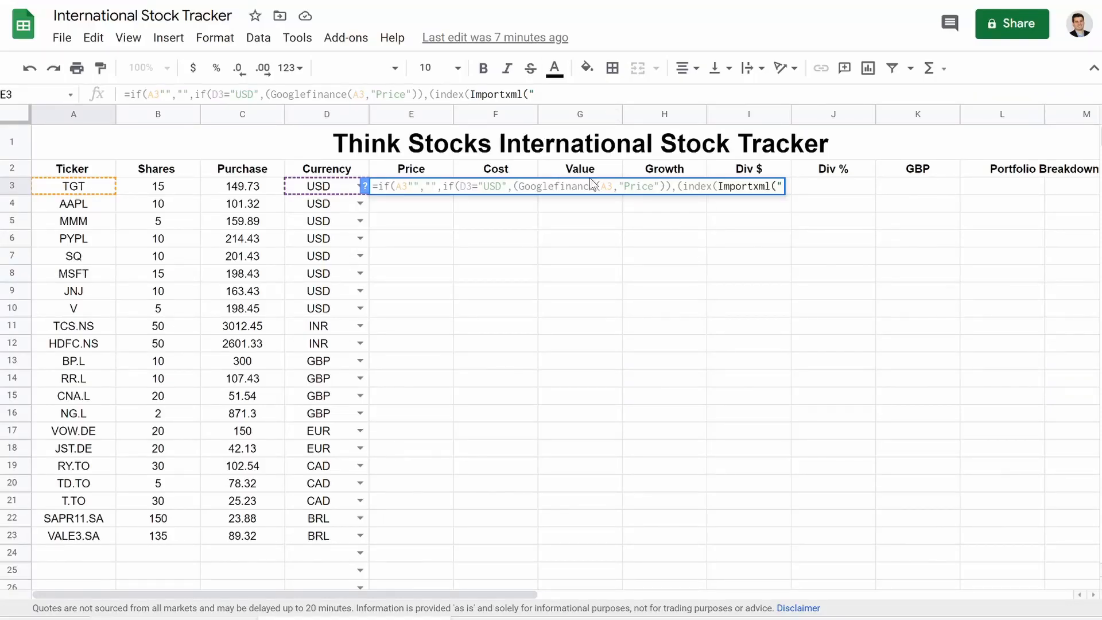
type("https://finance.yahoo.com/quote/")
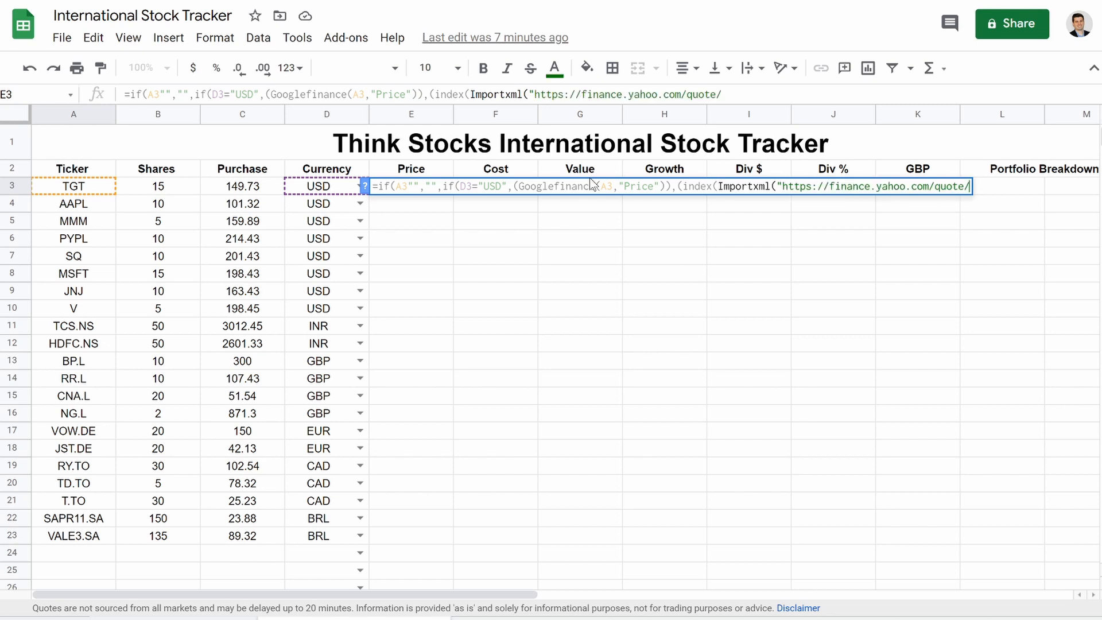
type("\"&")
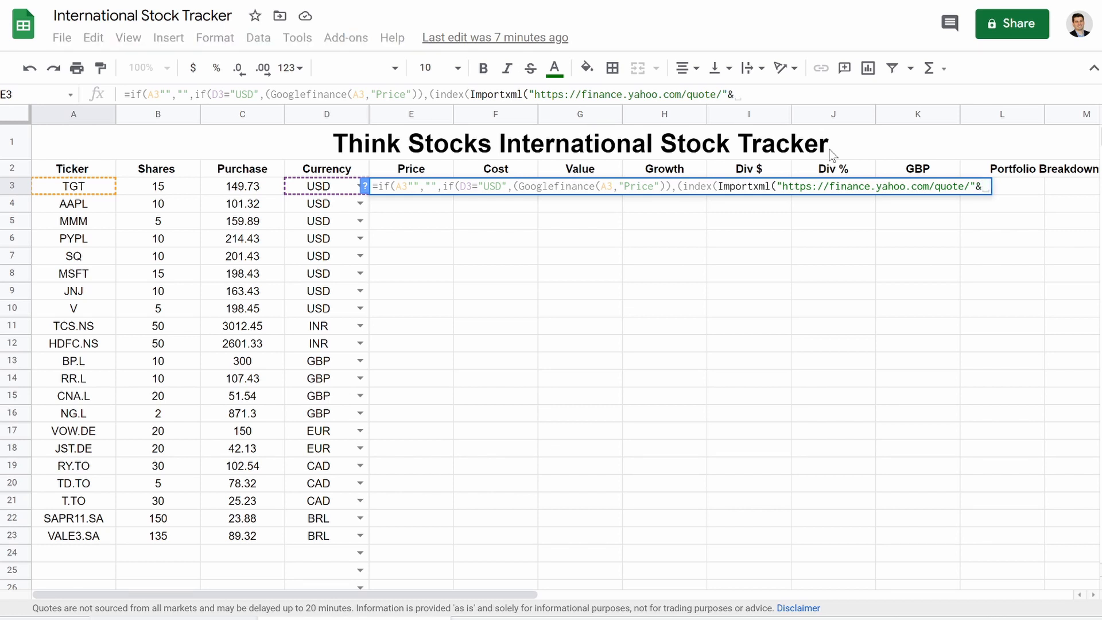
type("A3")
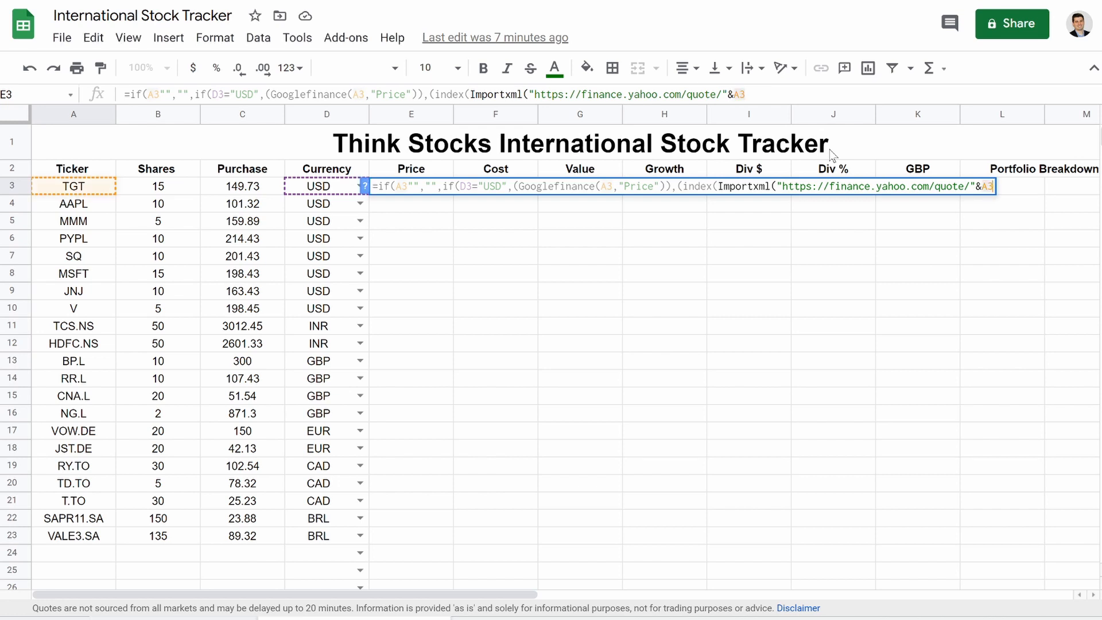
type(",")
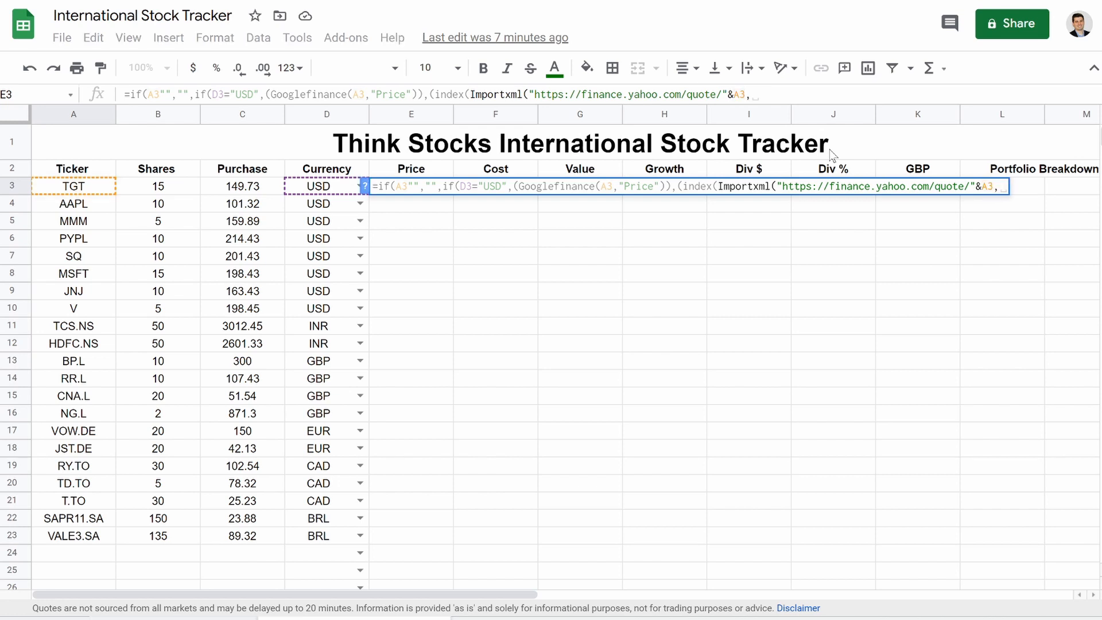
type("\"")
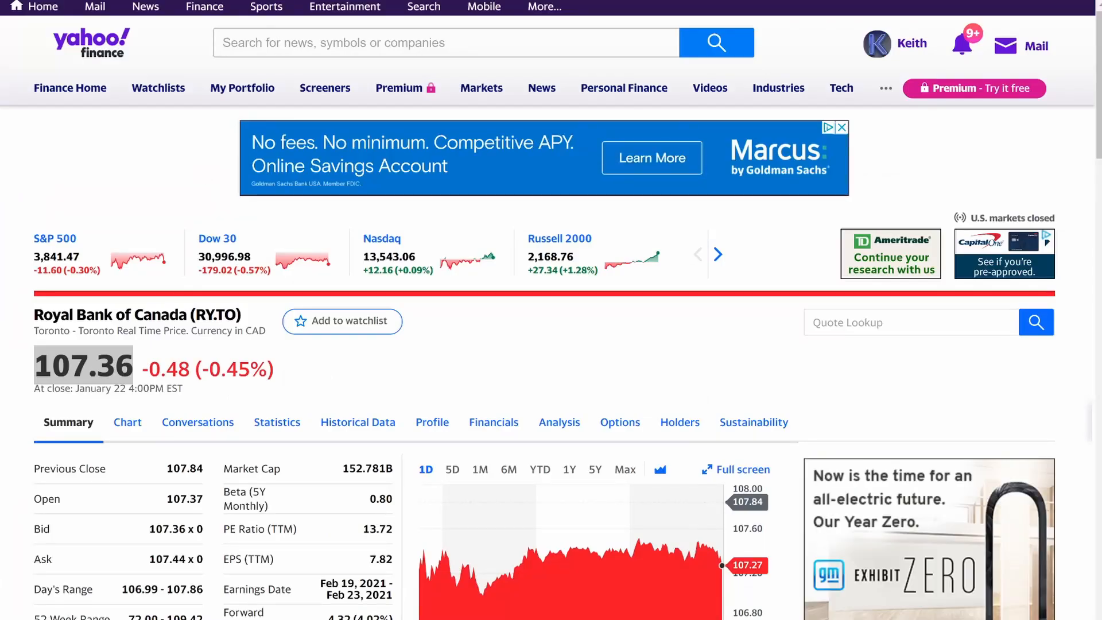
- Inspect the RY.TO price element on Yahoo Finance and examine the id of its enclosing quote-header-info div
right_click(80, 366)
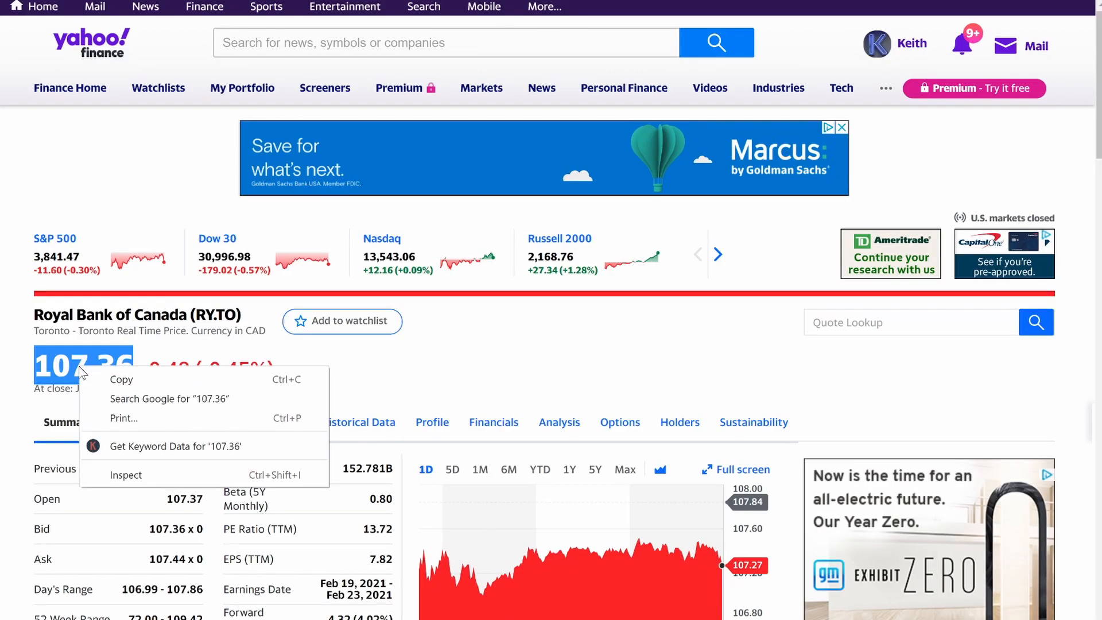
left_click(114, 476)
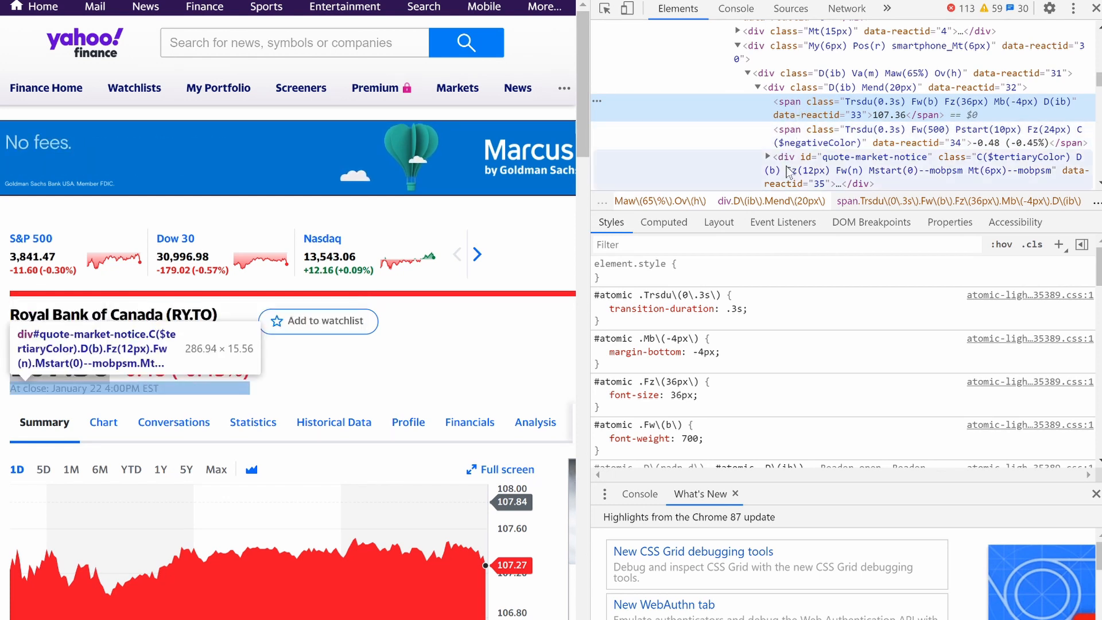
scroll(787, 171, "up", 3)
scroll(797, 169, "up", 1)
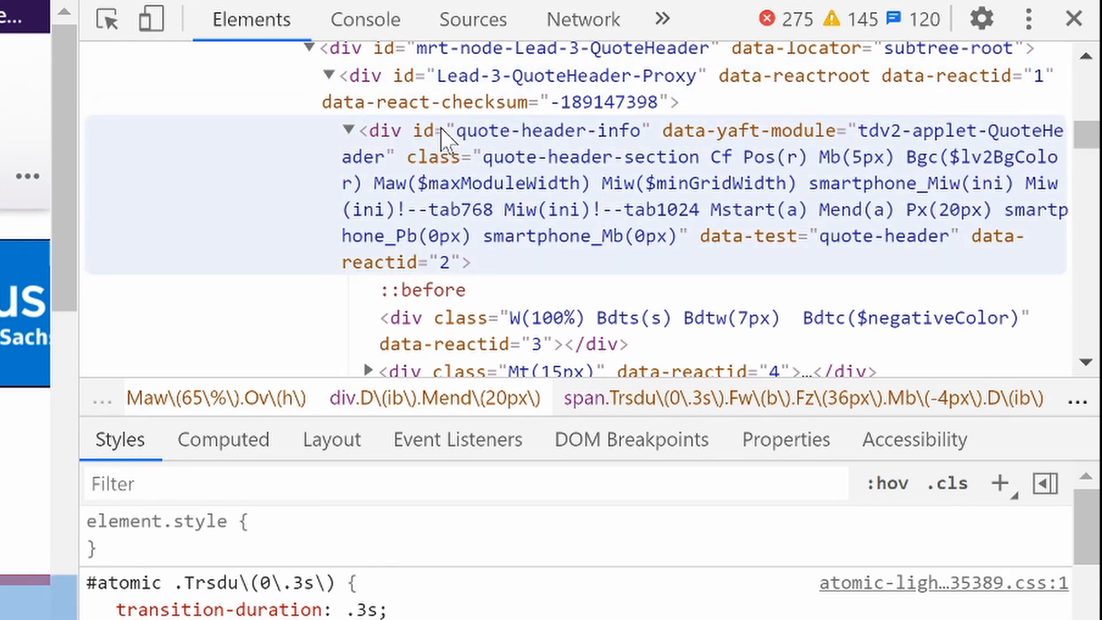
left_click(425, 128)
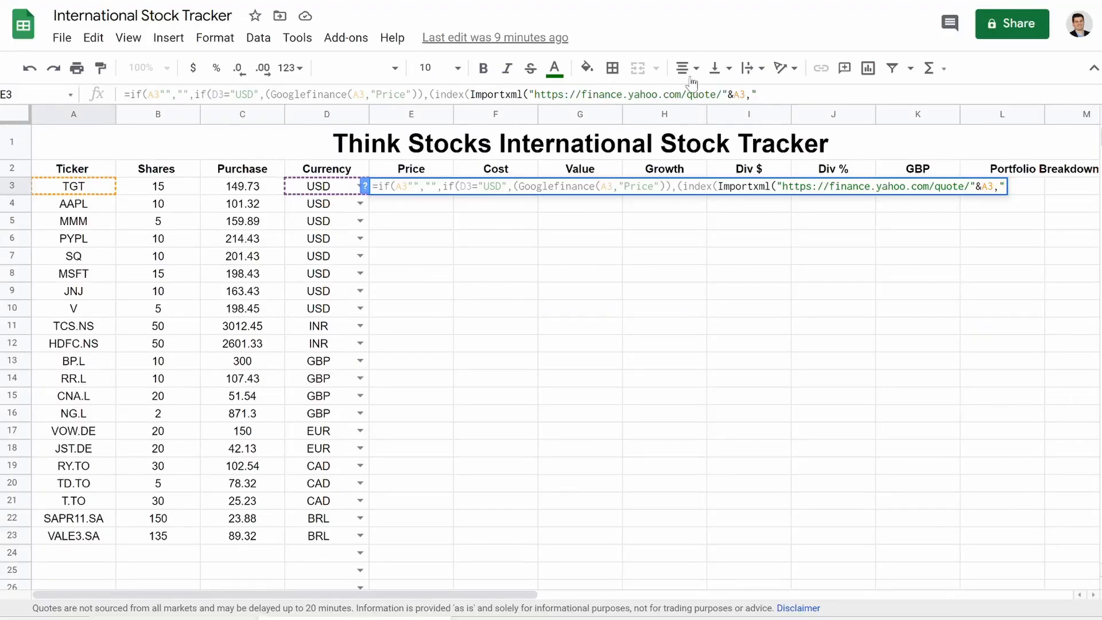
left_click(758, 94)
type("//")
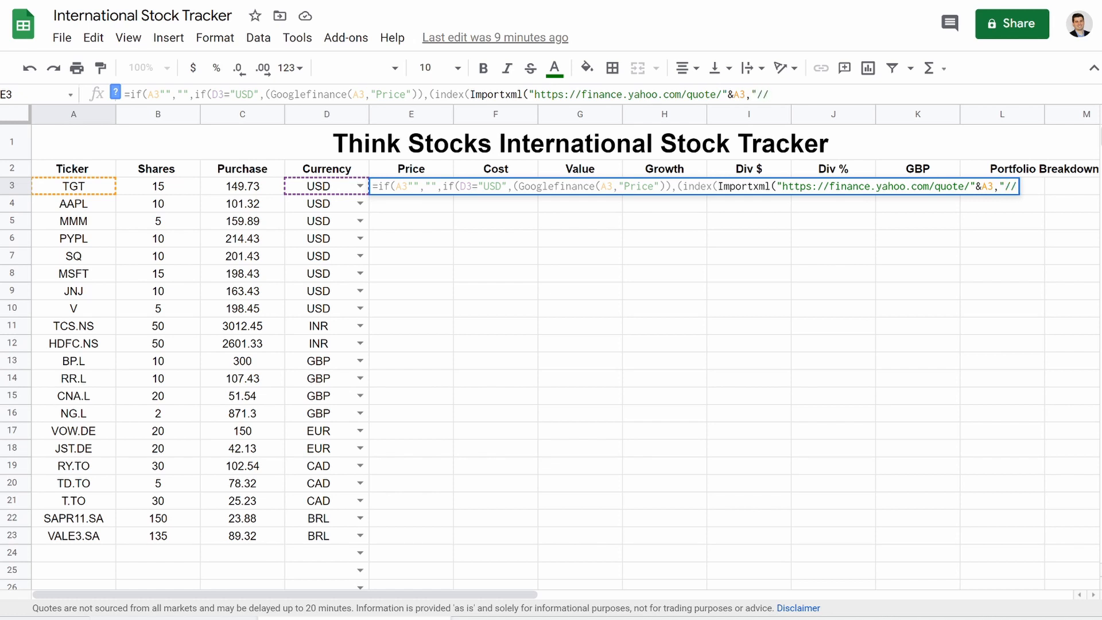
type("*[@id")
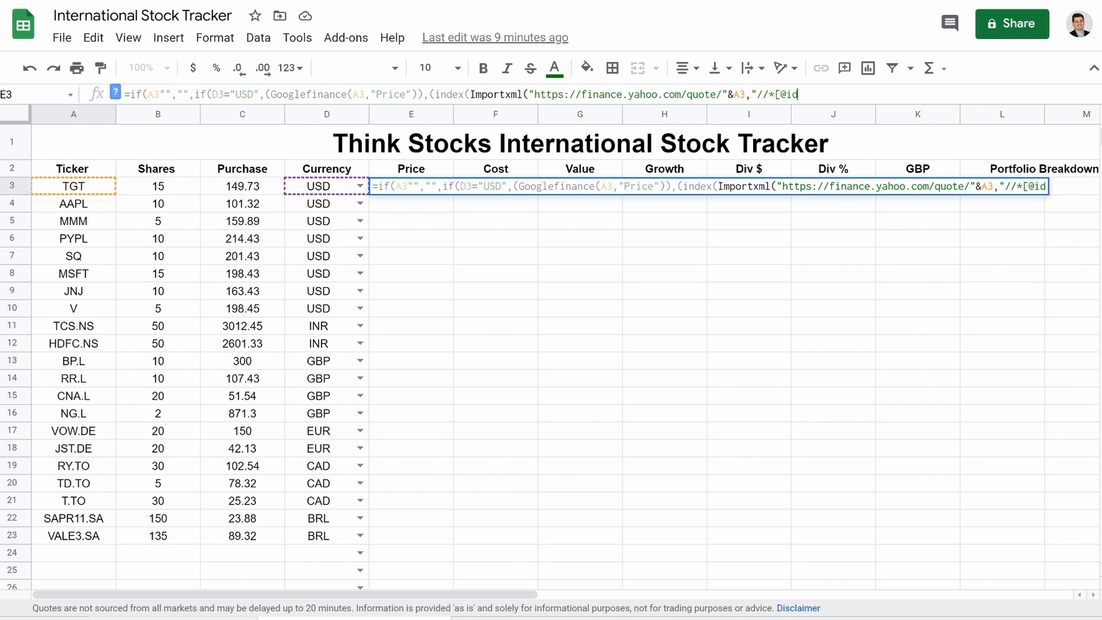
type("='quote")
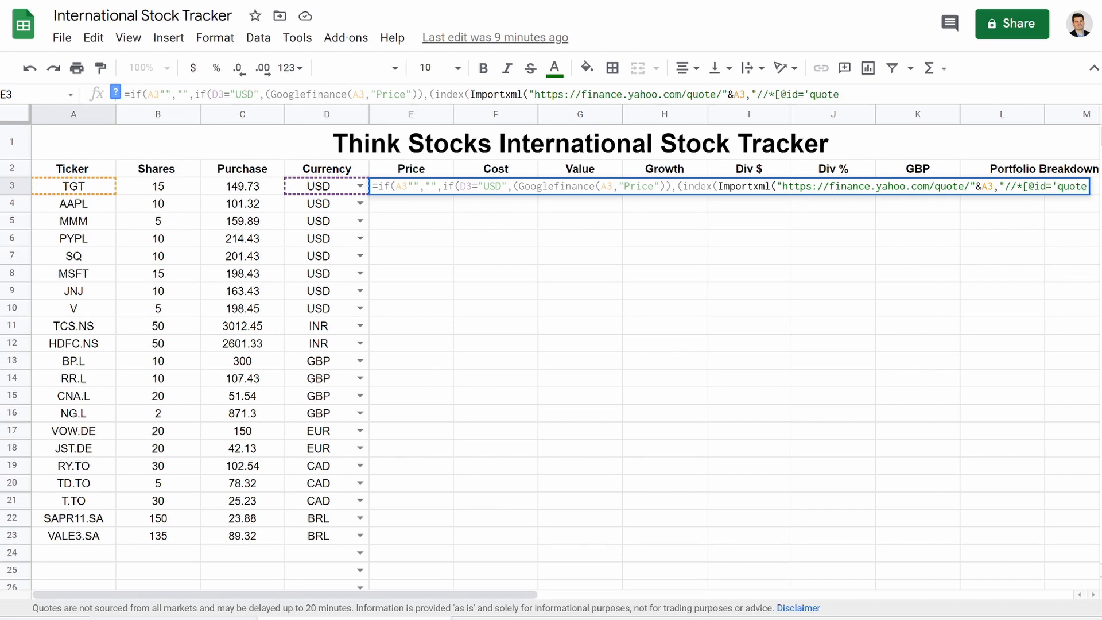
type("-hea")
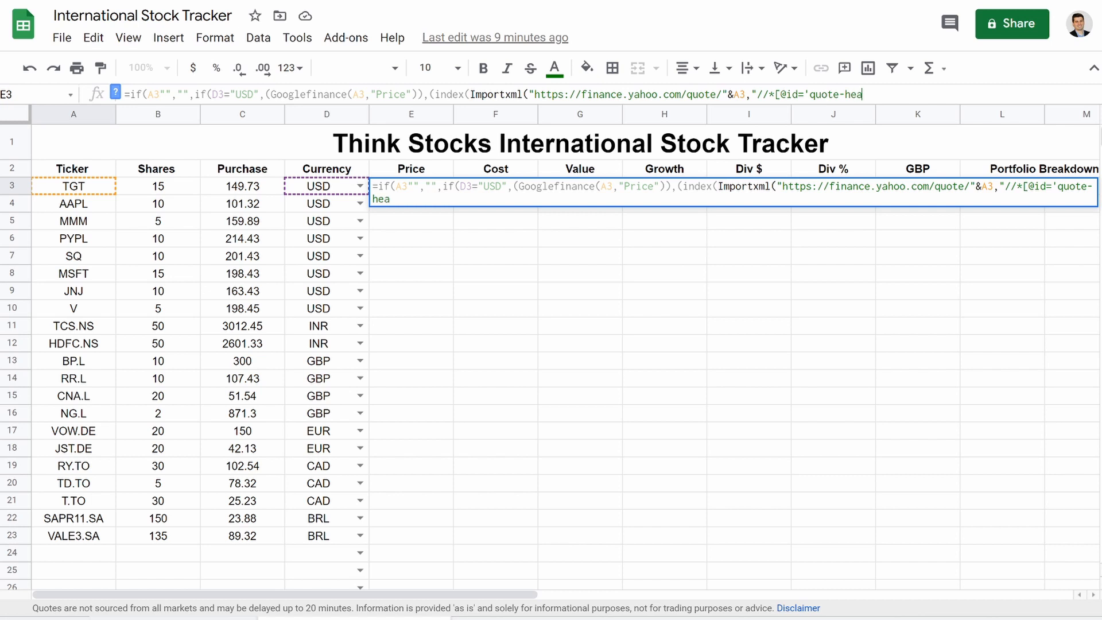
type("der-info']//span")
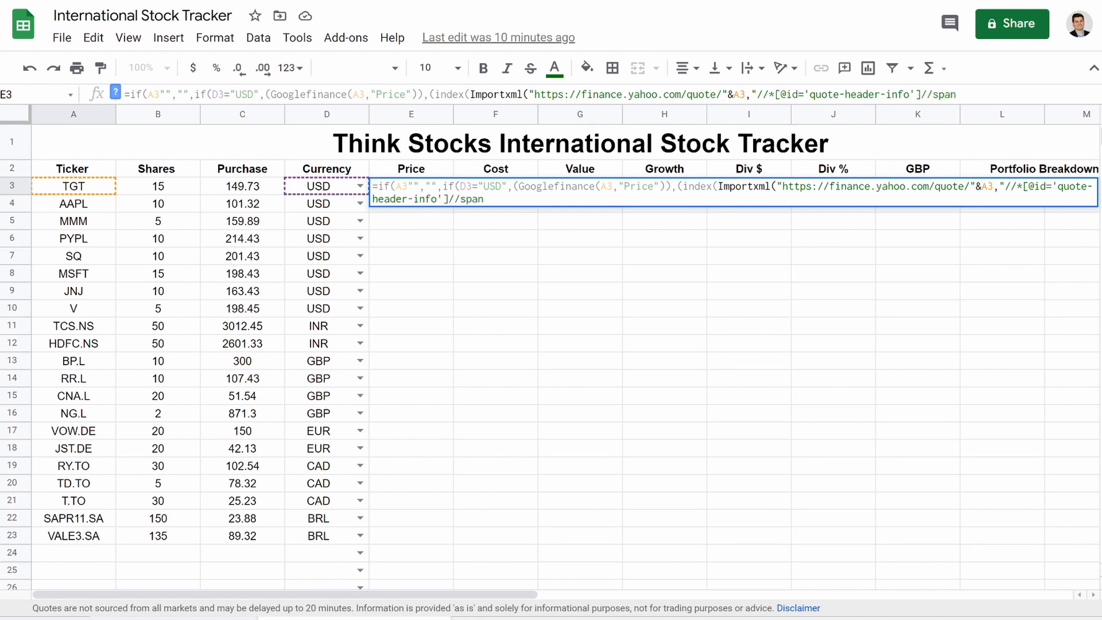
type("\")")
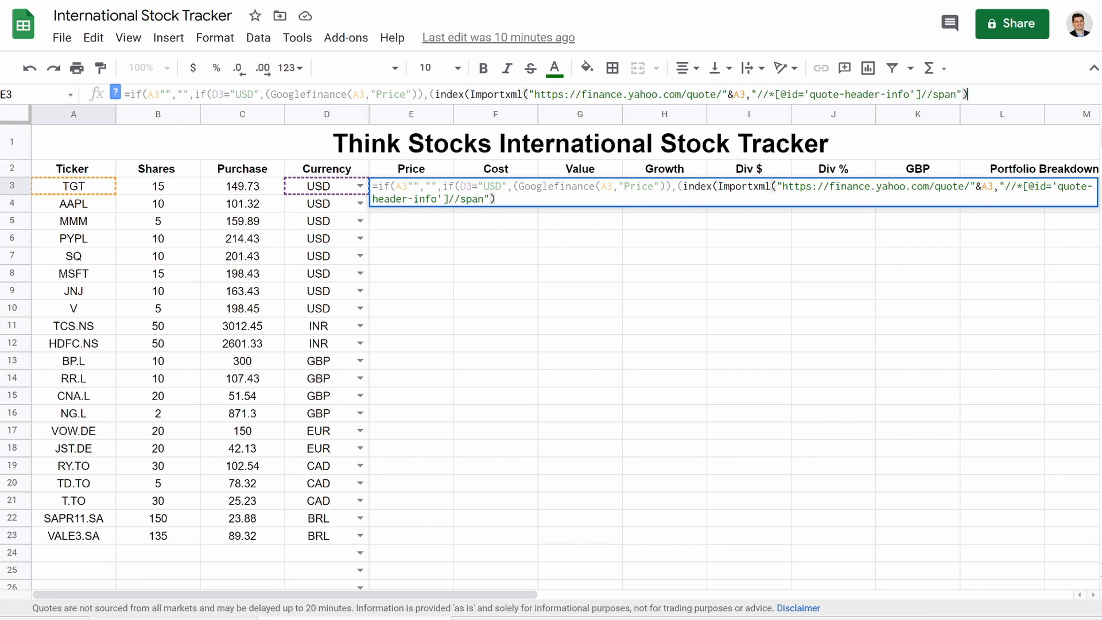
type(",4))))")
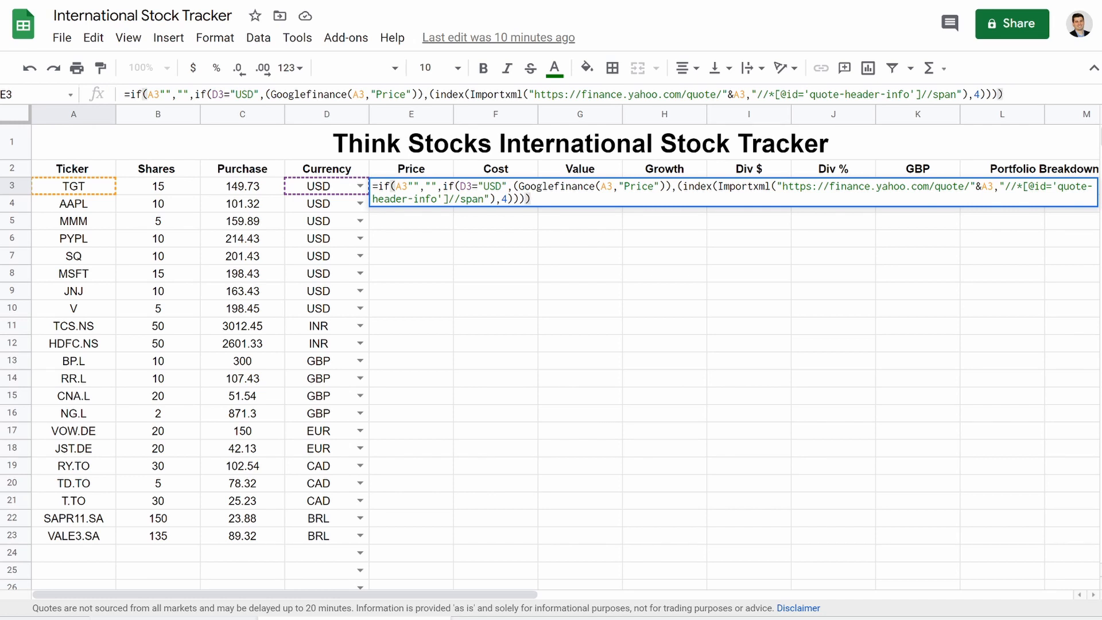
key("Return")
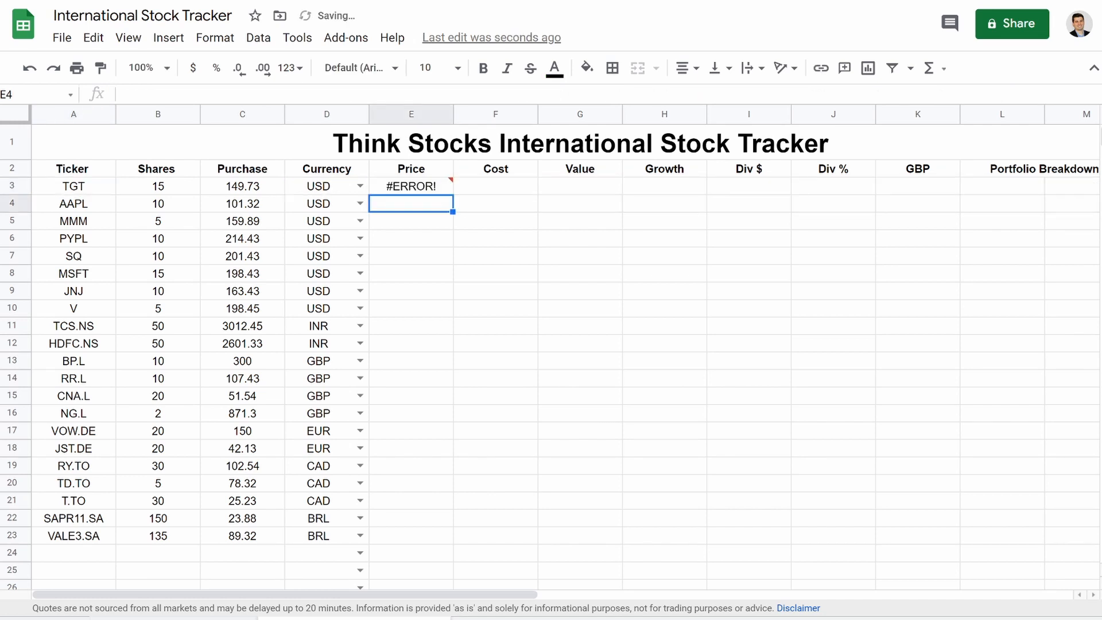
- Correct E3's formula by inserting the missing equals sign so the first condition reads A3=""
left_click(421, 192)
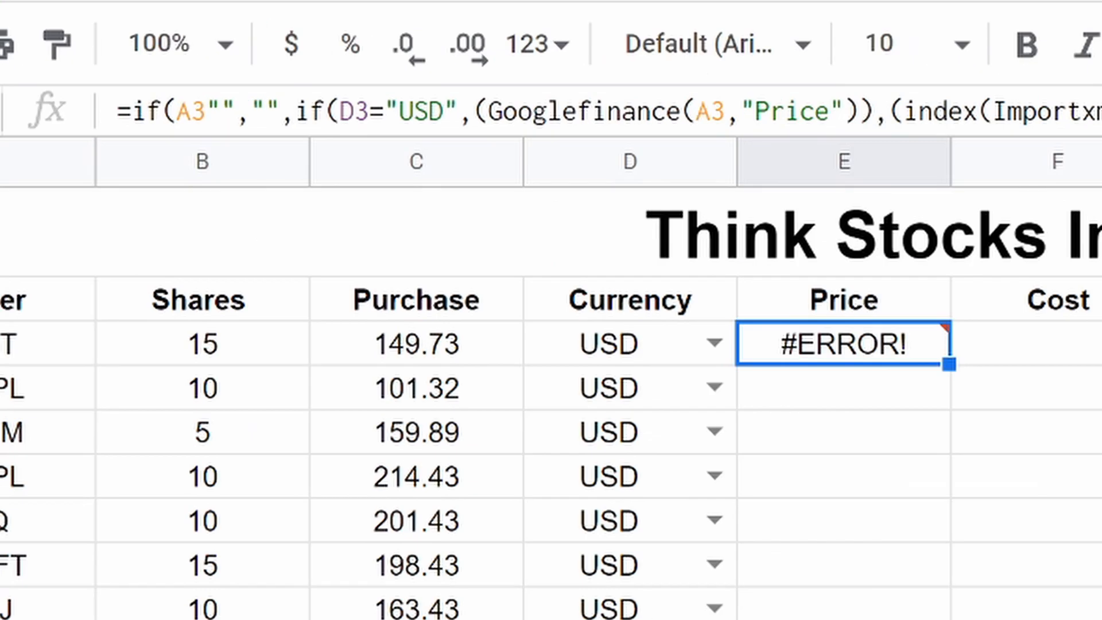
left_click(163, 97)
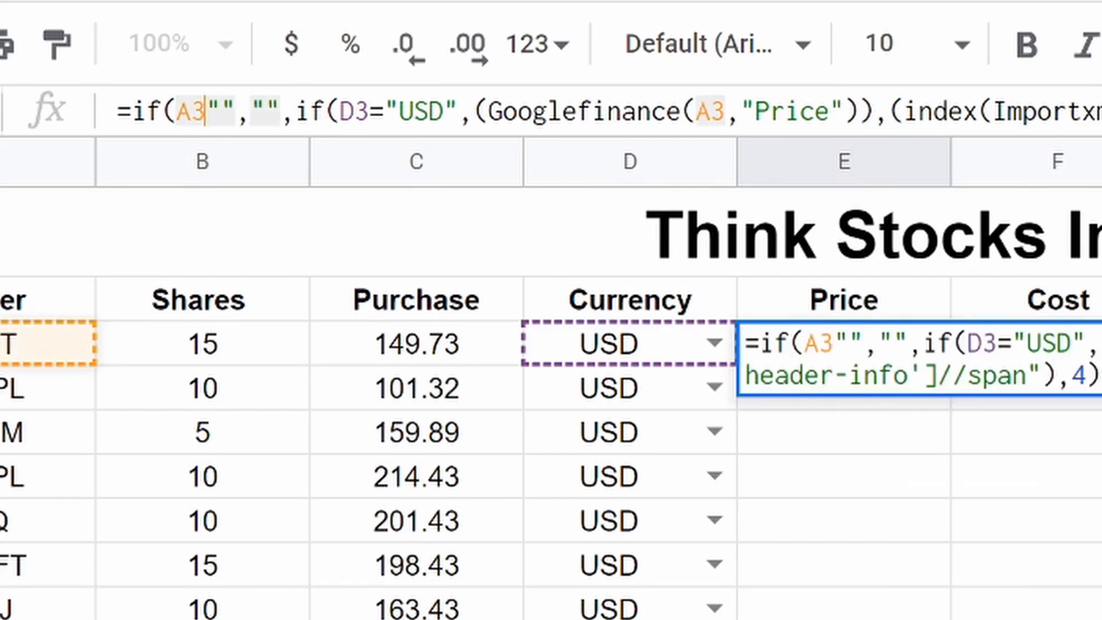
type("=")
key("Return")
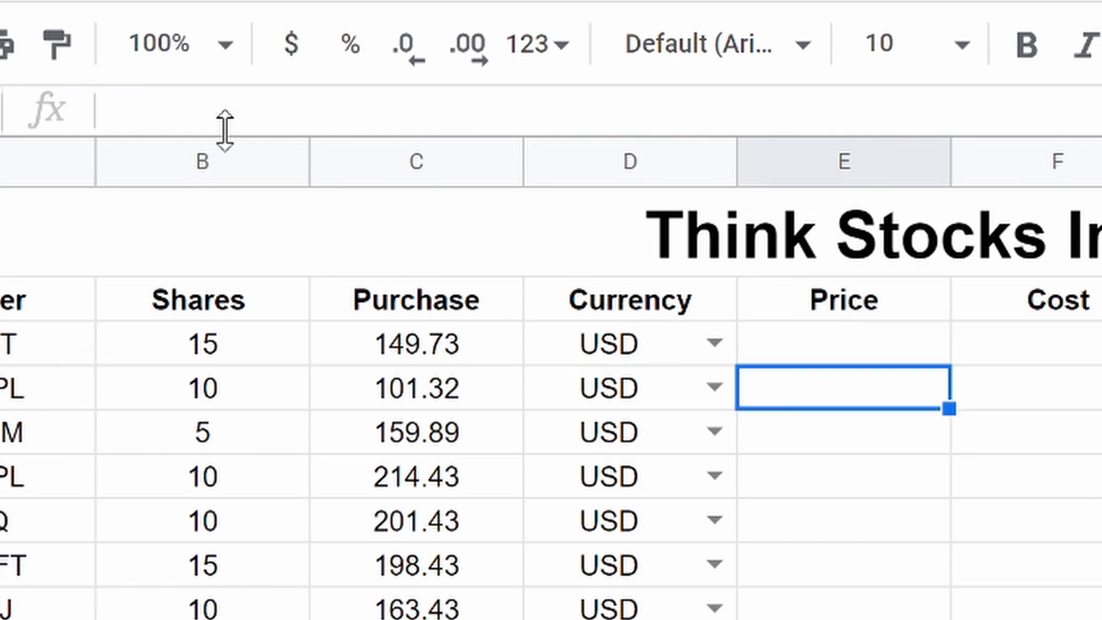
- Fill the Price formula from E3 down to E23 for all listed tickers
left_click(845, 344)
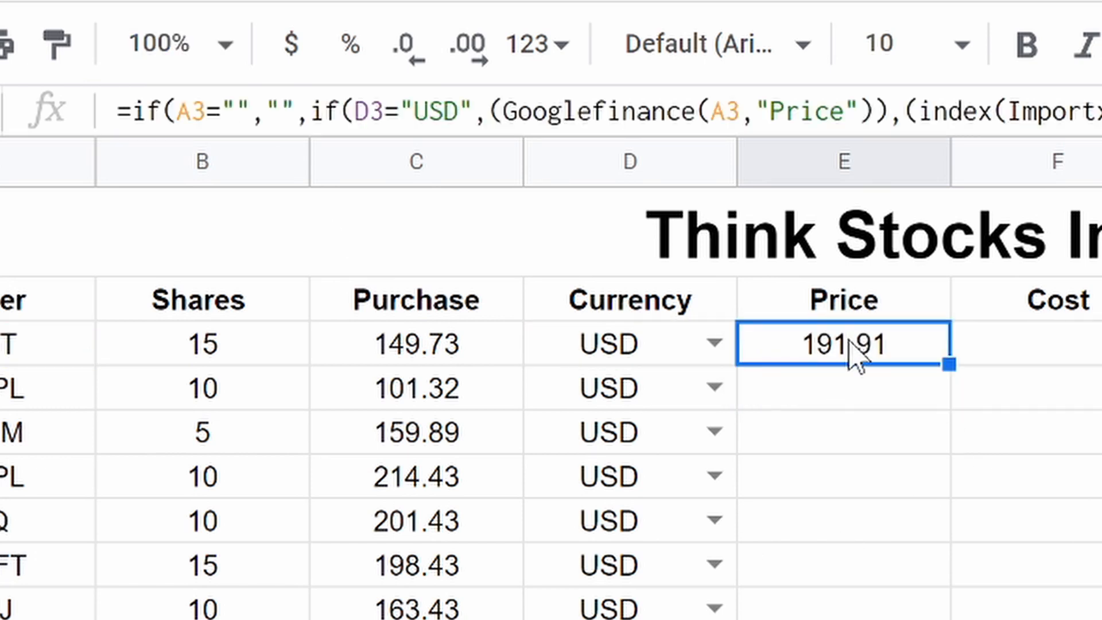
left_click_drag(945, 365, 872, 619)
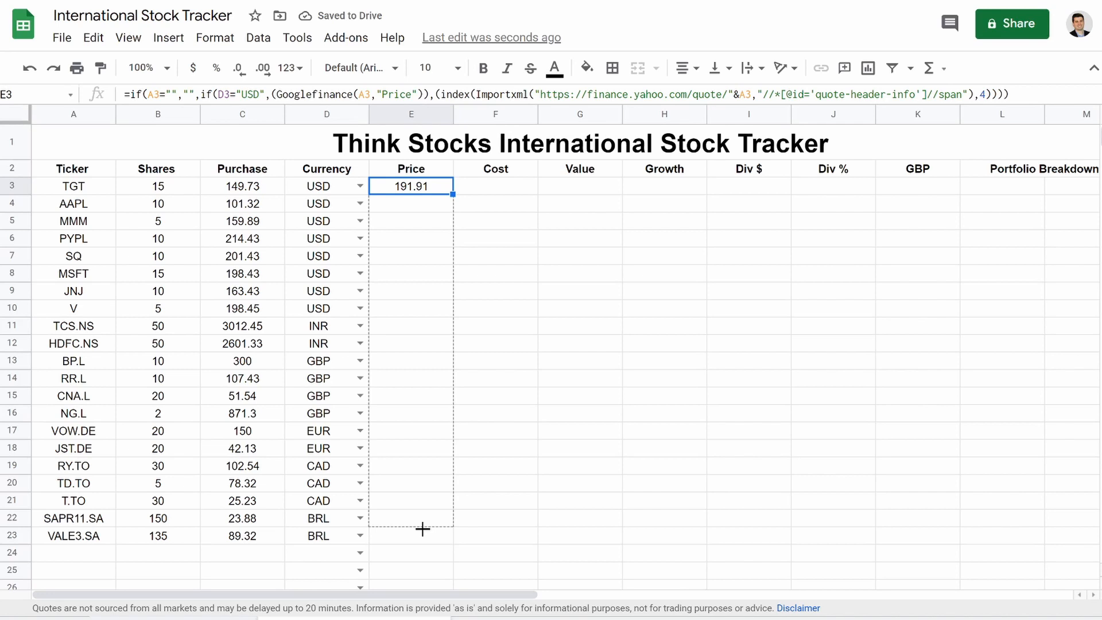
left_click_drag(423, 529, 451, 538)
left_click(569, 465)
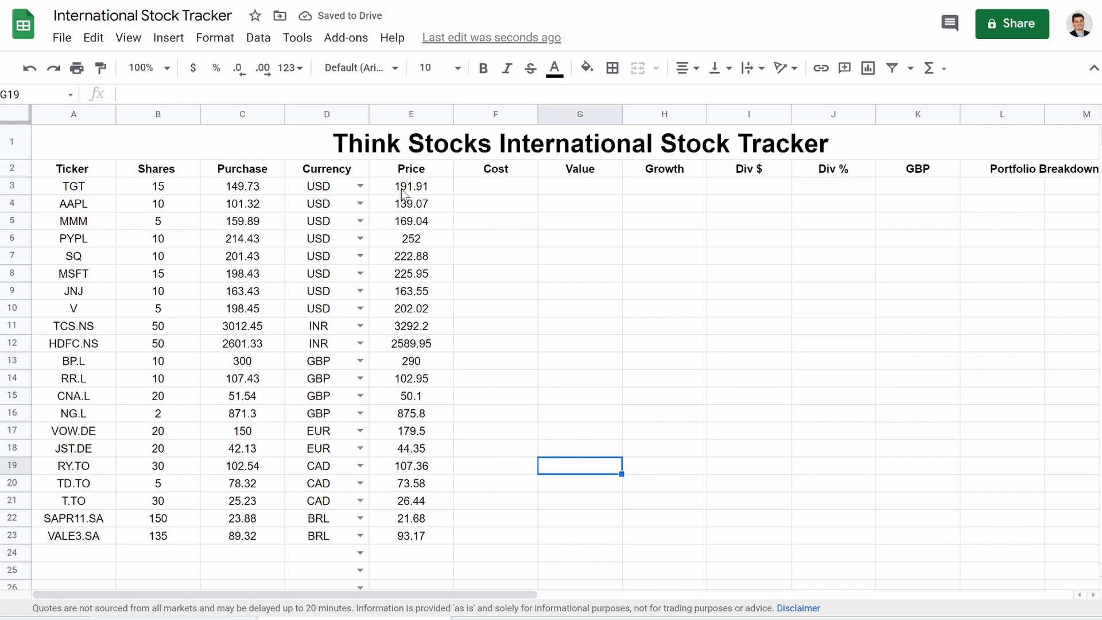
- Review E3's Price formula, including the USD condition and the Yahoo Finance portion, removing any stray cell reference before leaving it
left_click(402, 189)
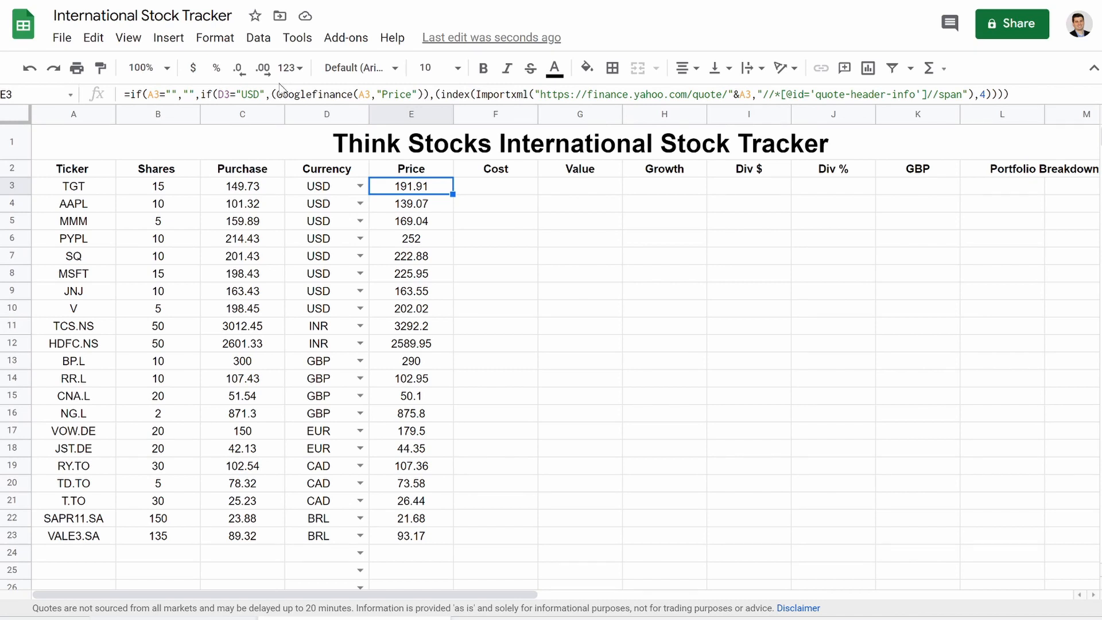
left_click_drag(312, 192, 322, 309)
left_click(425, 183)
left_click_drag(437, 94, 1009, 97)
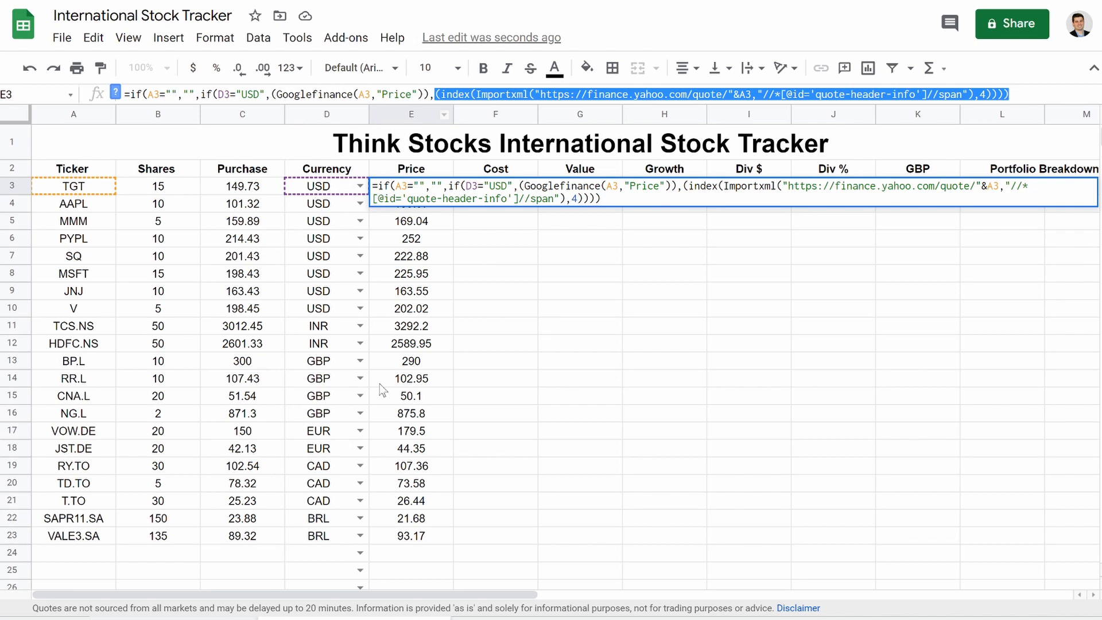
left_click(411, 363)
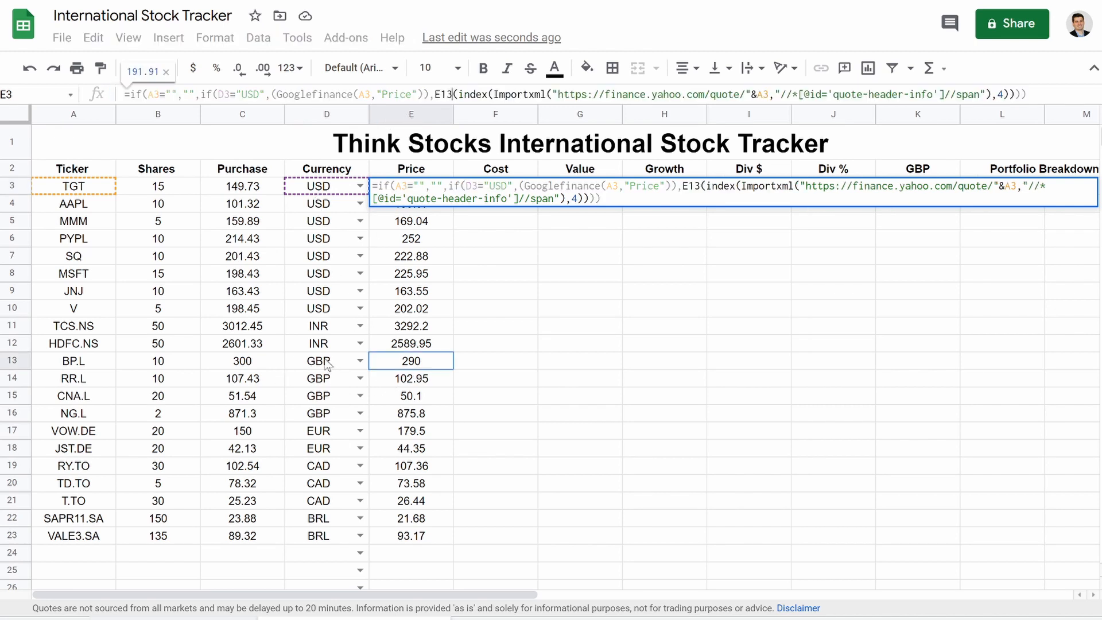
key("BackSpace")
key("BackSpace")
key("BackSpace")
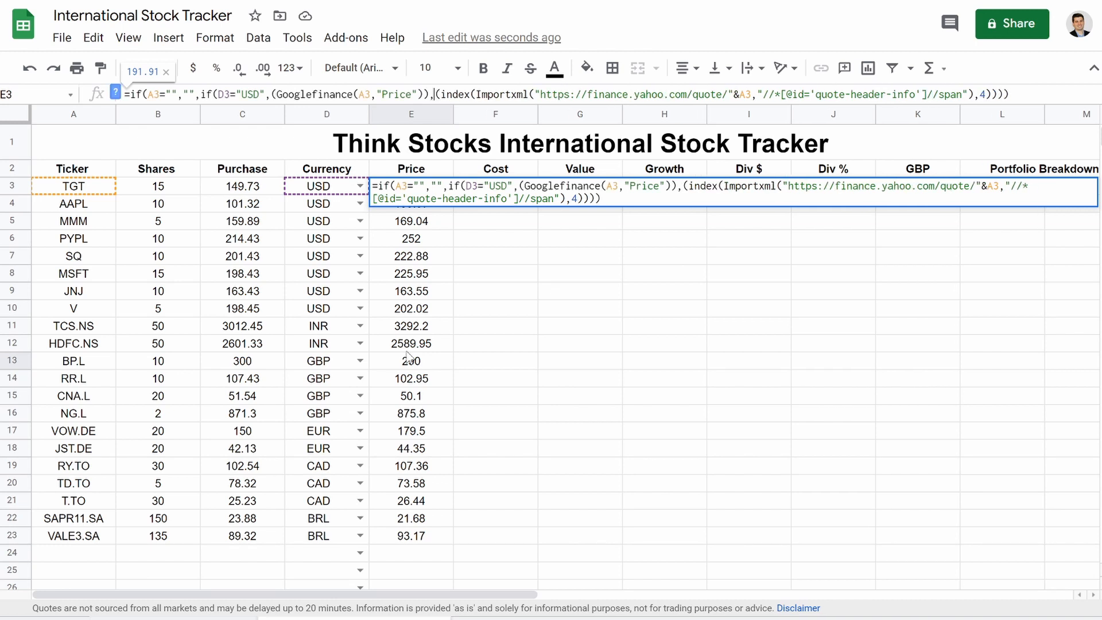
key("Return")
- Try reducing E13's formula to the Yahoo Finance lookup by deleting the if(D13="USD",(Googlefinance(A13,"Price")) part and one closing parenthesis
left_click(407, 366)
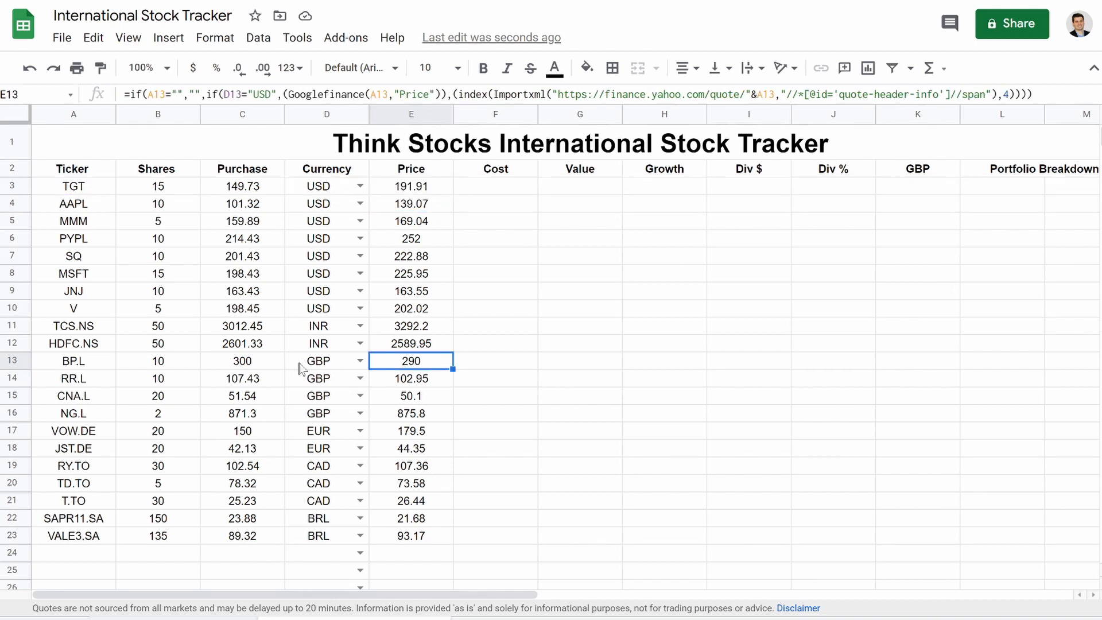
left_click_drag(451, 94, 131, 101)
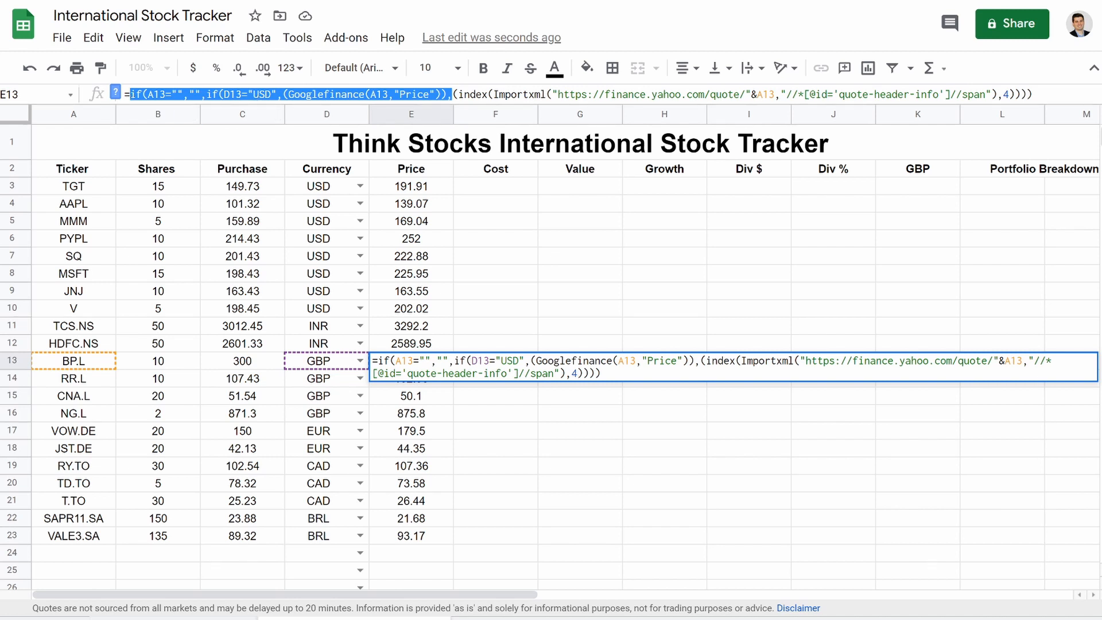
left_click(417, 95)
left_click_drag(452, 95, 200, 99)
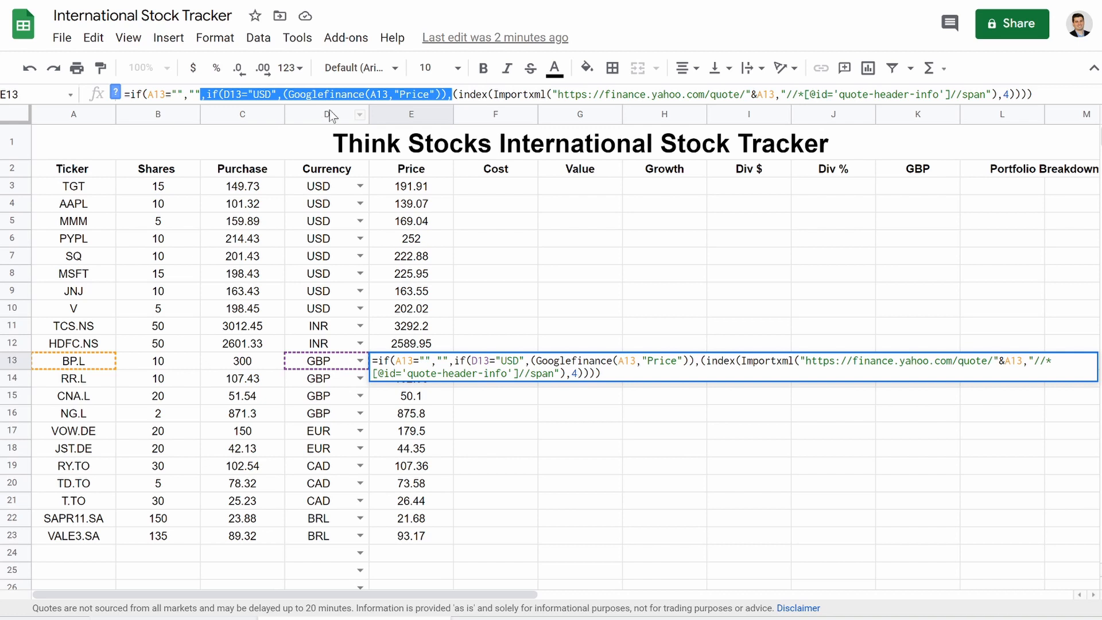
key("BackSpace")
key("End")
key("BackSpace")
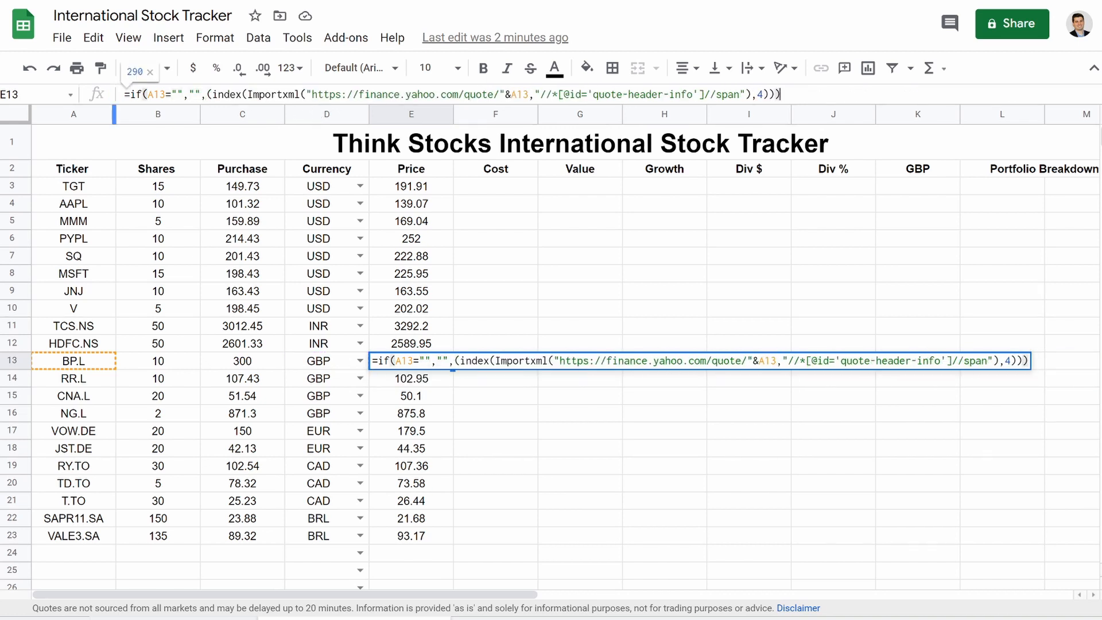
key("Return")
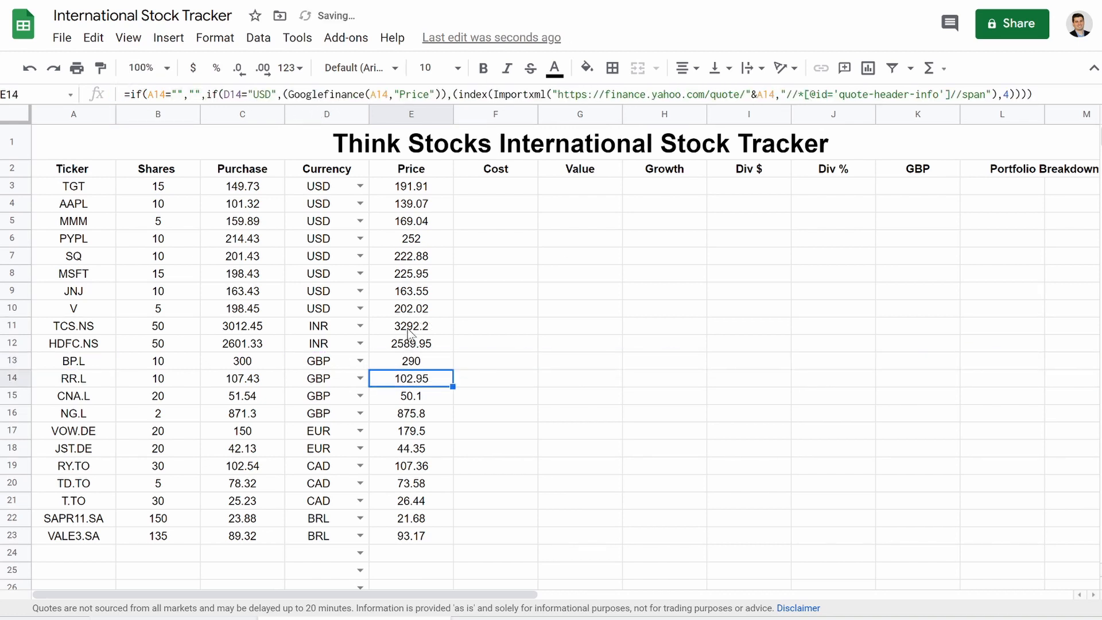
- Undo the simplification of the BP.L Price formula in E13
left_click(411, 364)
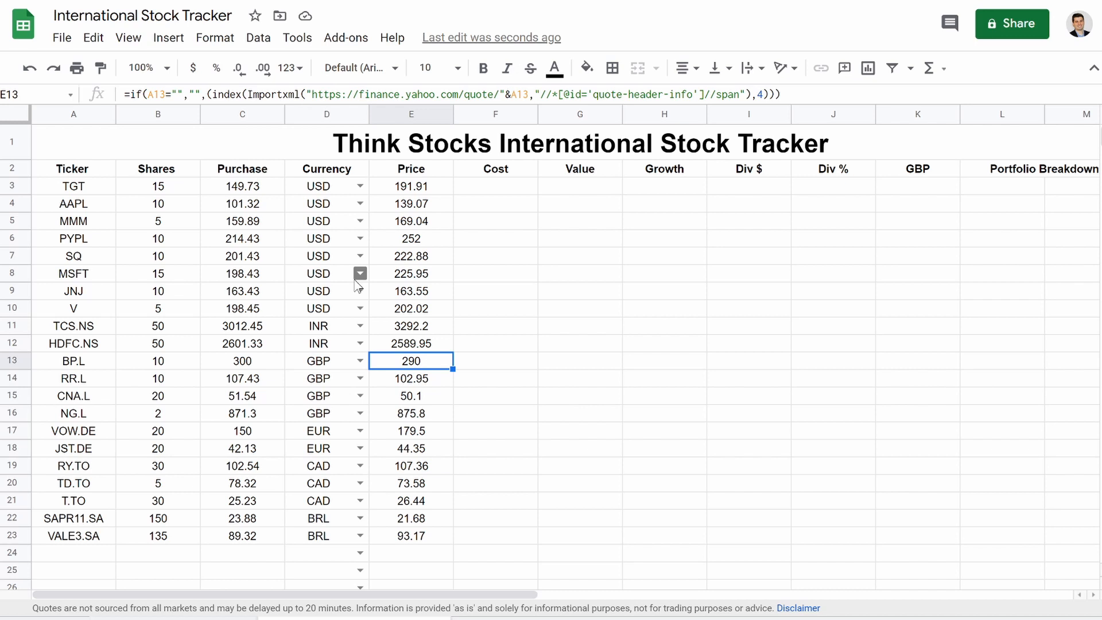
key("ctrl+z")
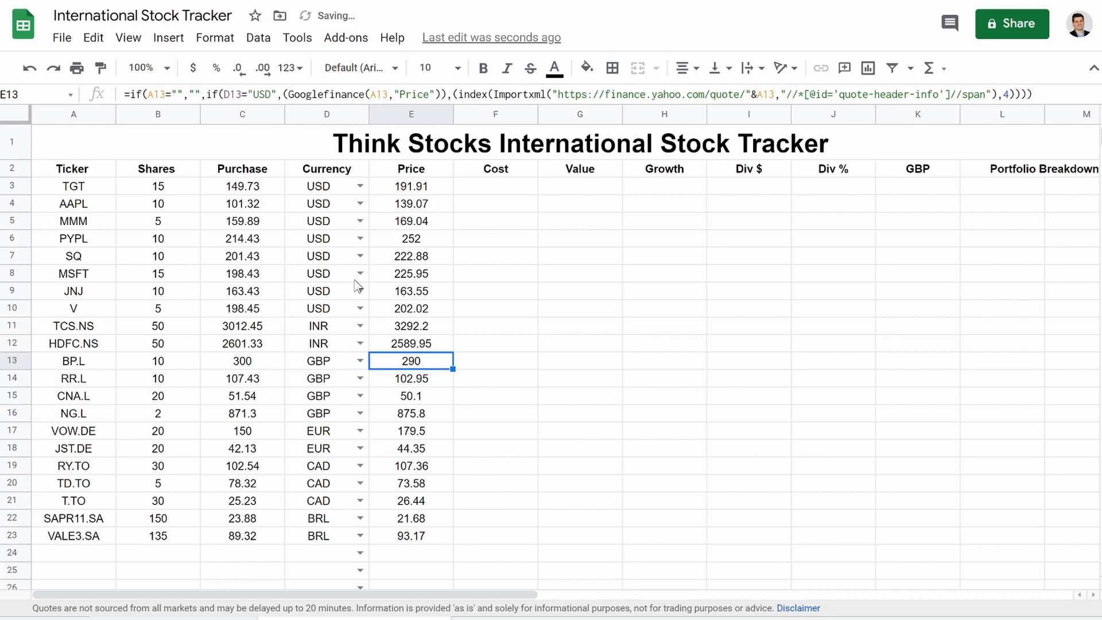
key("Return")
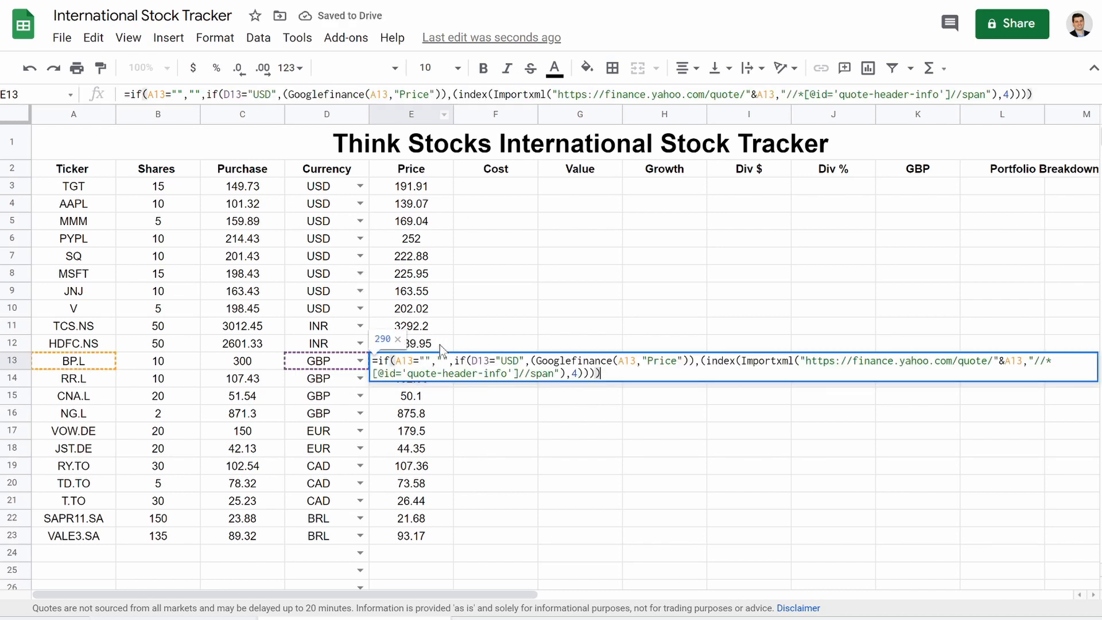
key("Return")
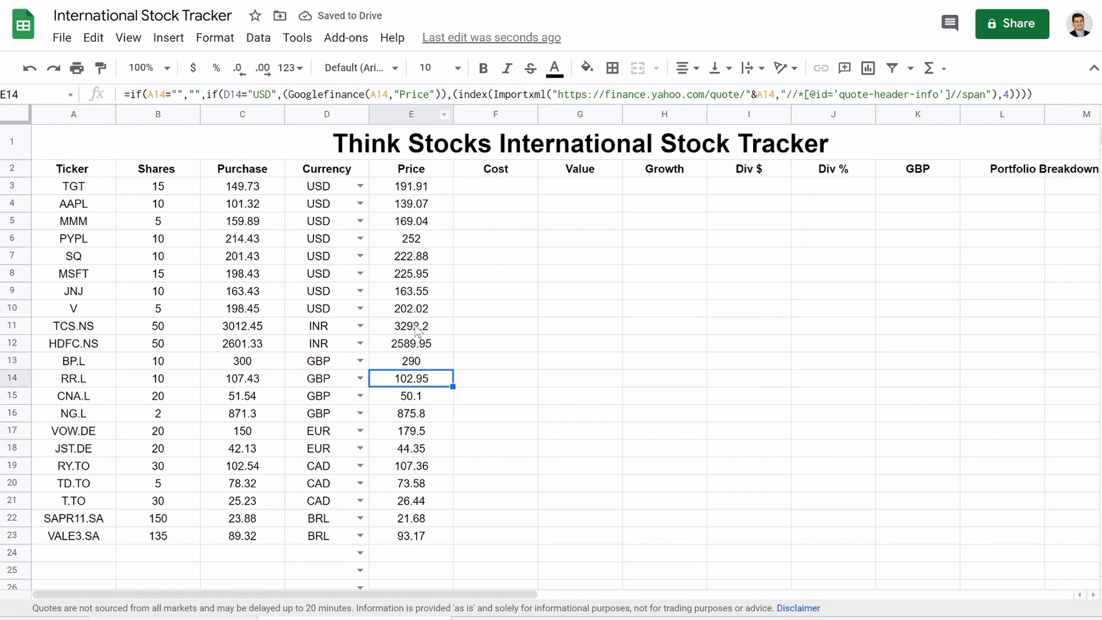
left_click(418, 362)
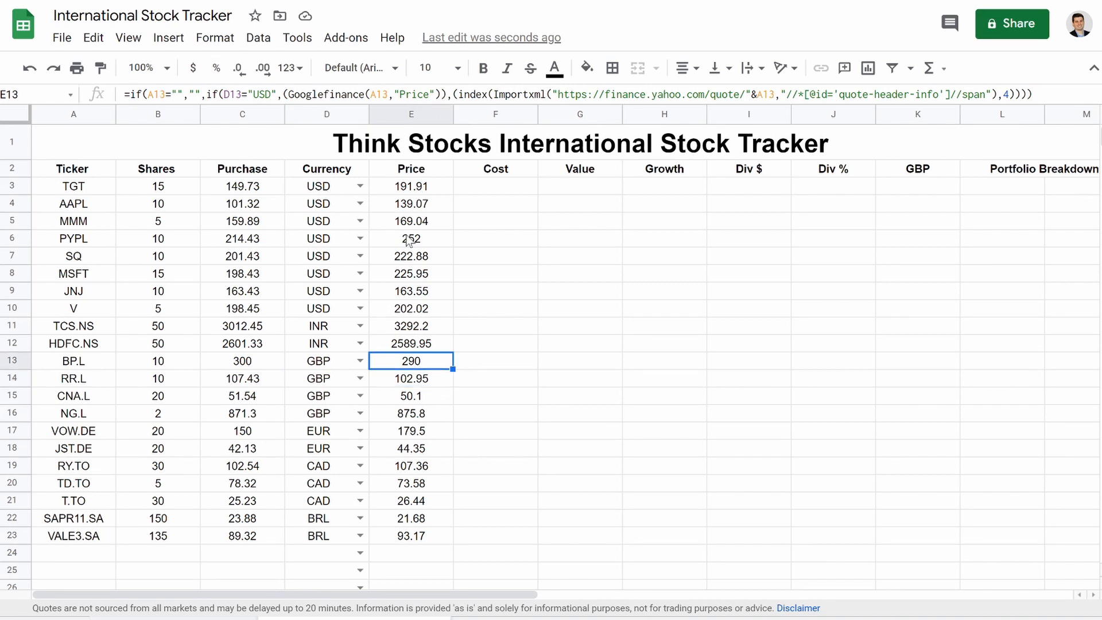
- Enter the Cost formula =if(A3="","",C3*B3) in F3 and autofill it down to F23
left_click(489, 186)
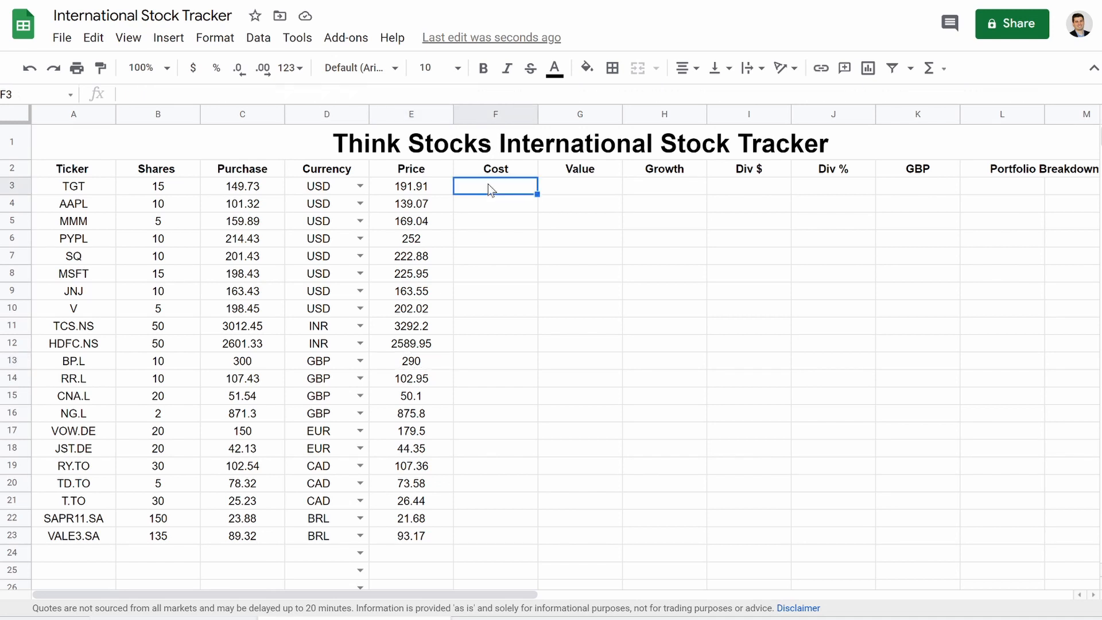
type("=")
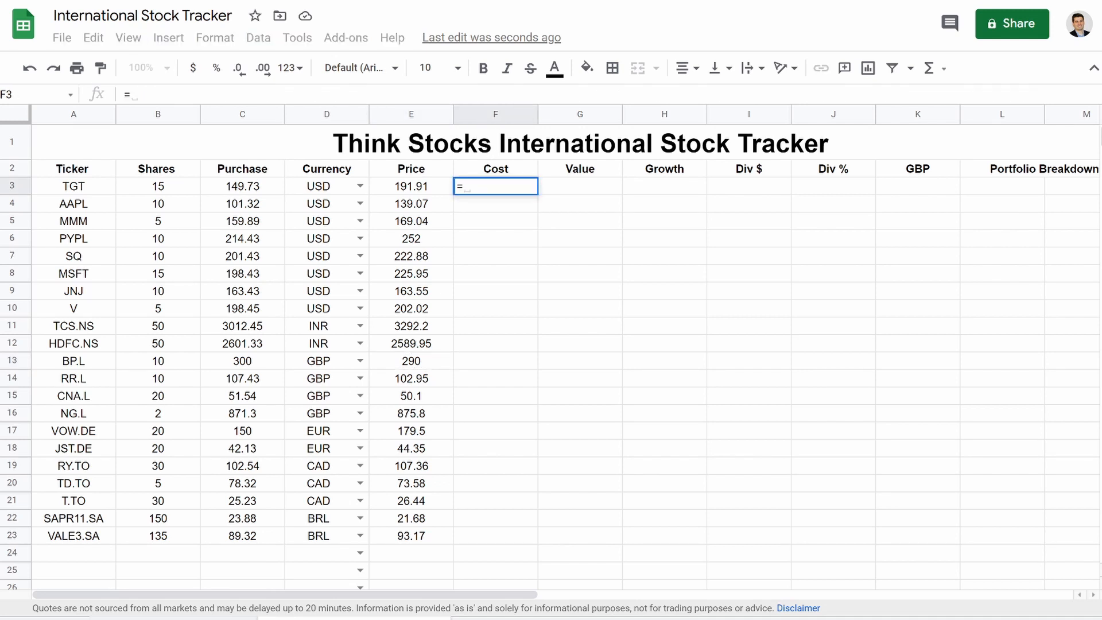
type("if(A#")
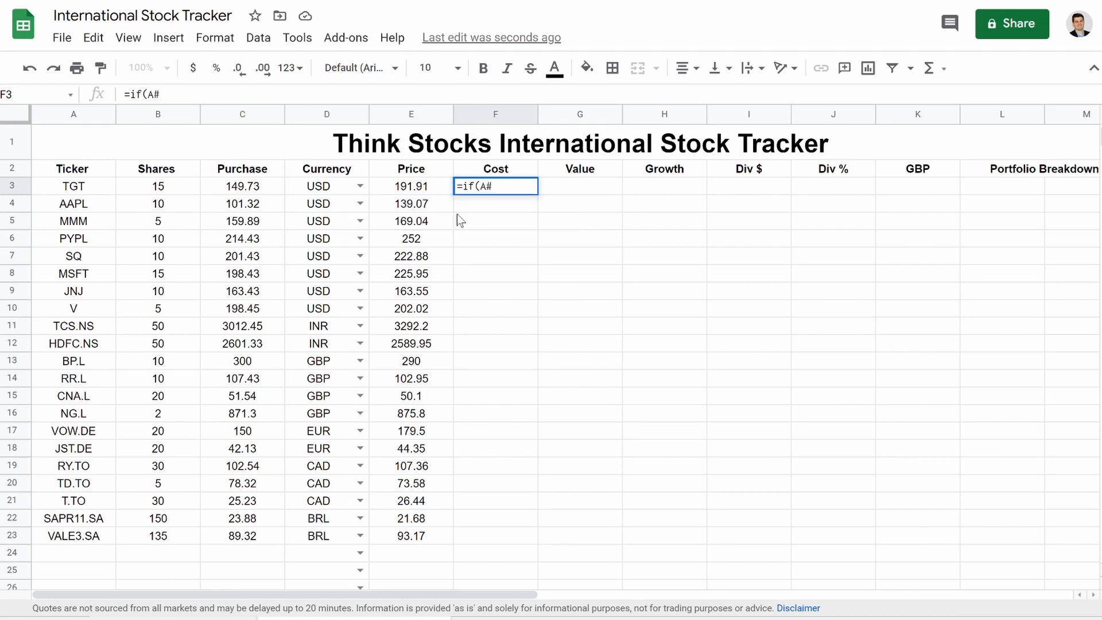
key("BackSpace")
type("3=")
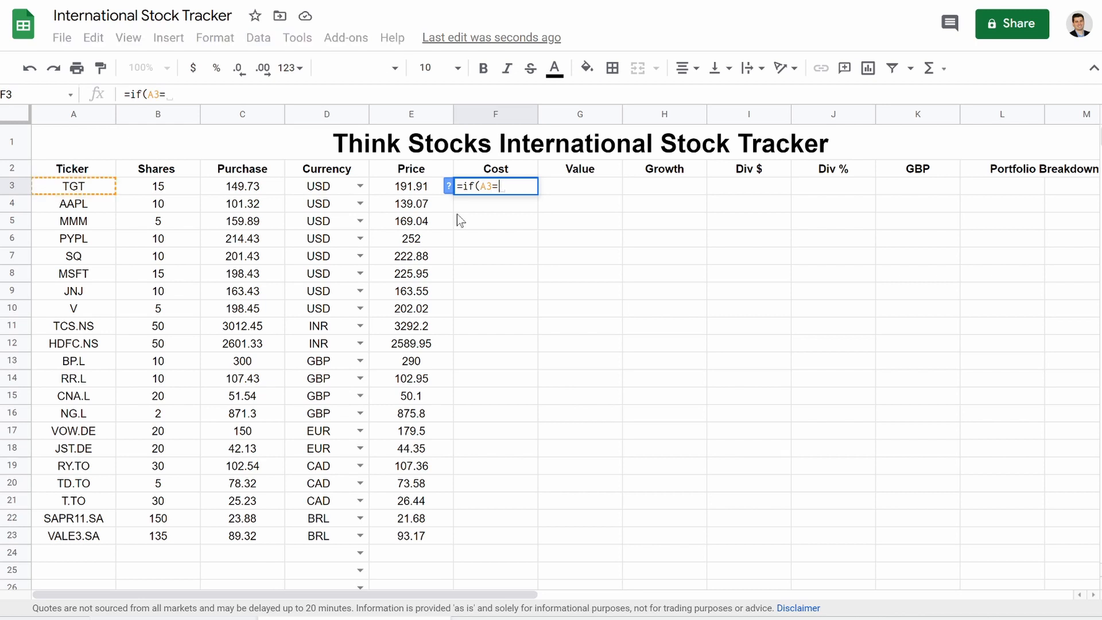
type("\"\"")
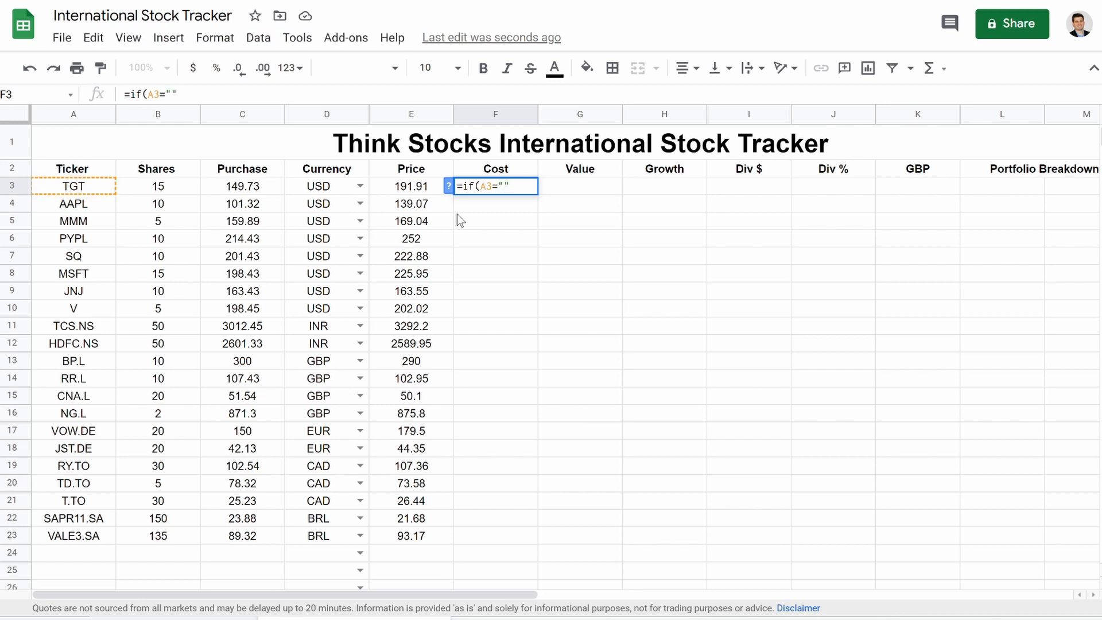
type(",\"\",")
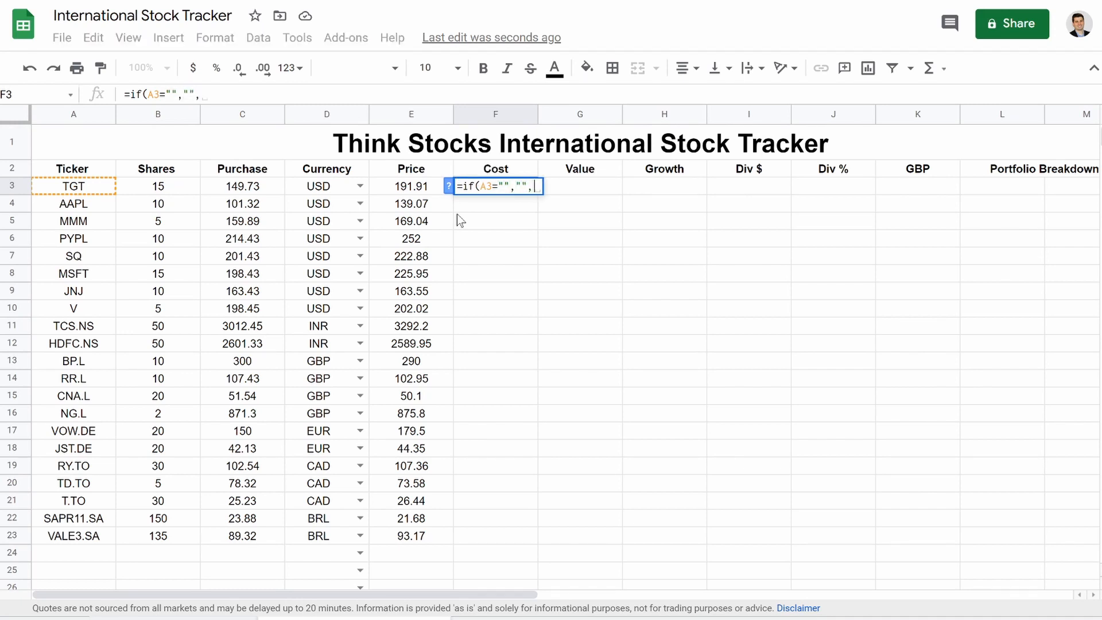
left_click(240, 194)
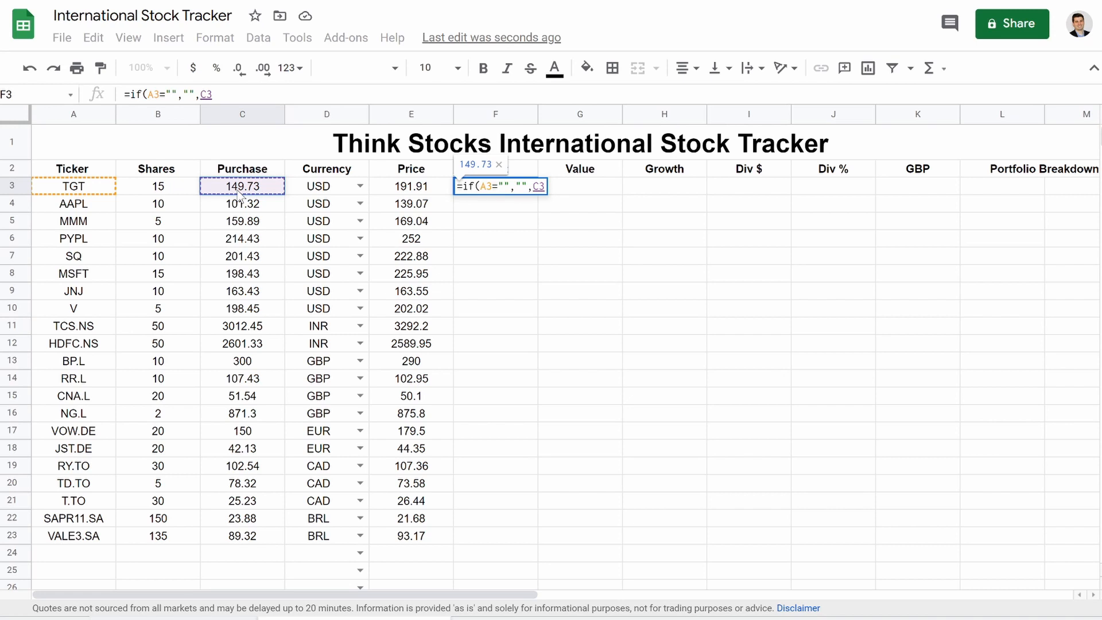
type("*")
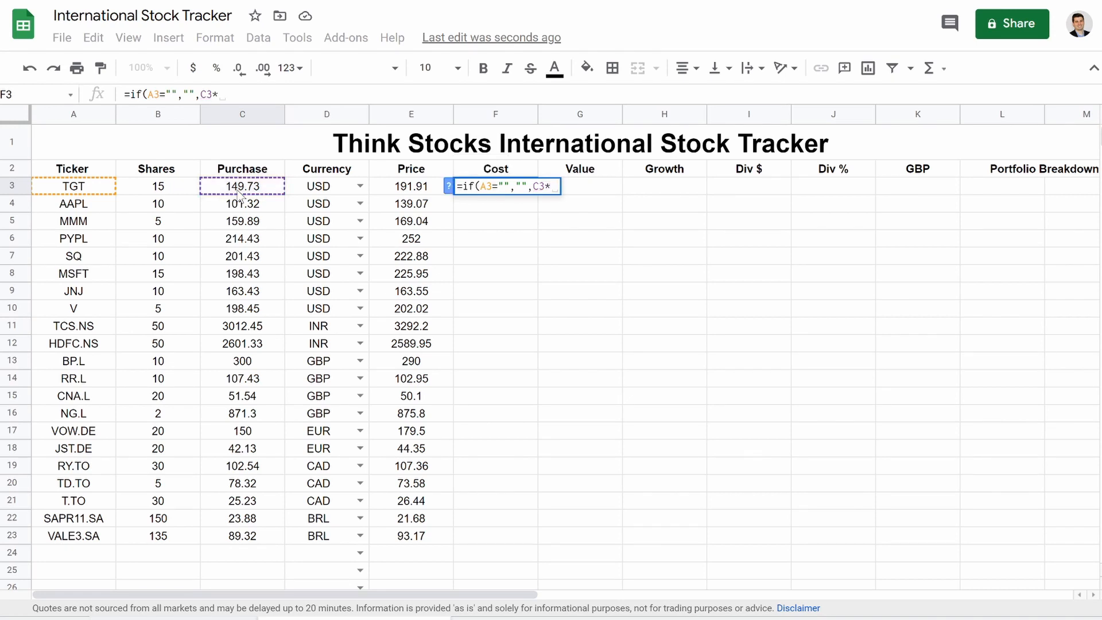
left_click(173, 187)
type(")")
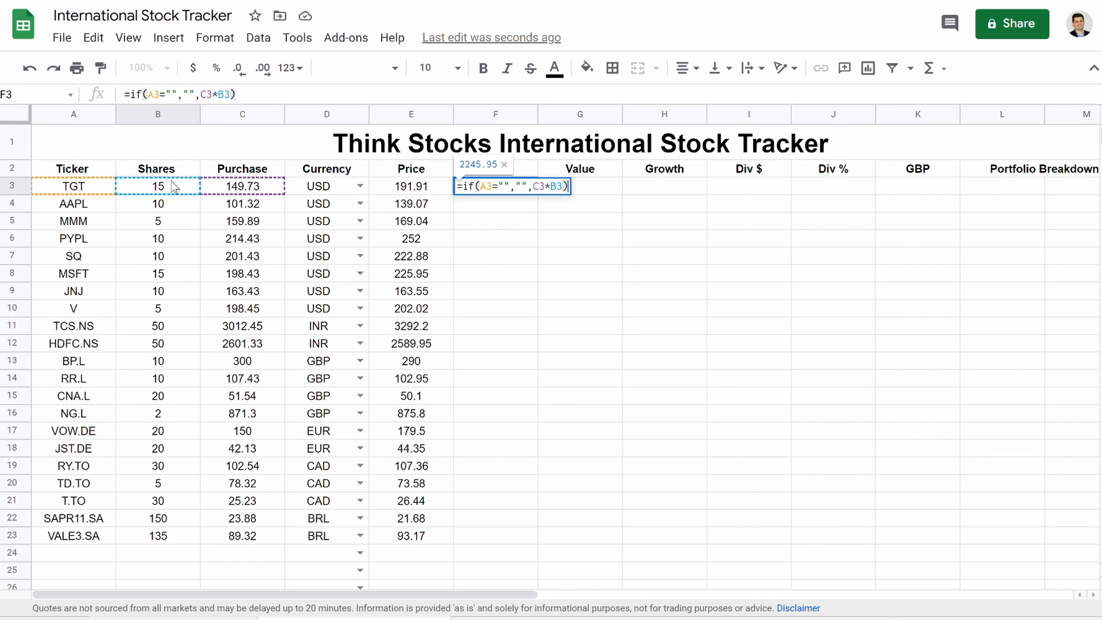
key("Return")
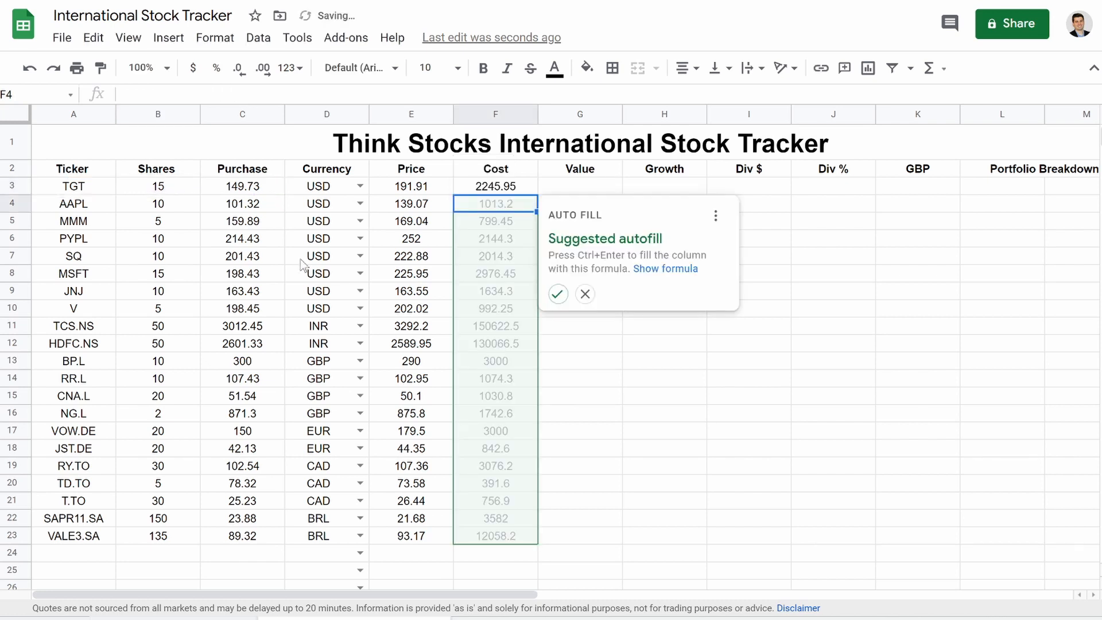
left_click(556, 295)
- Try the dollar currency format on the Cost values in F3:F23
left_click(497, 193)
left_click_drag(488, 241, 480, 537)
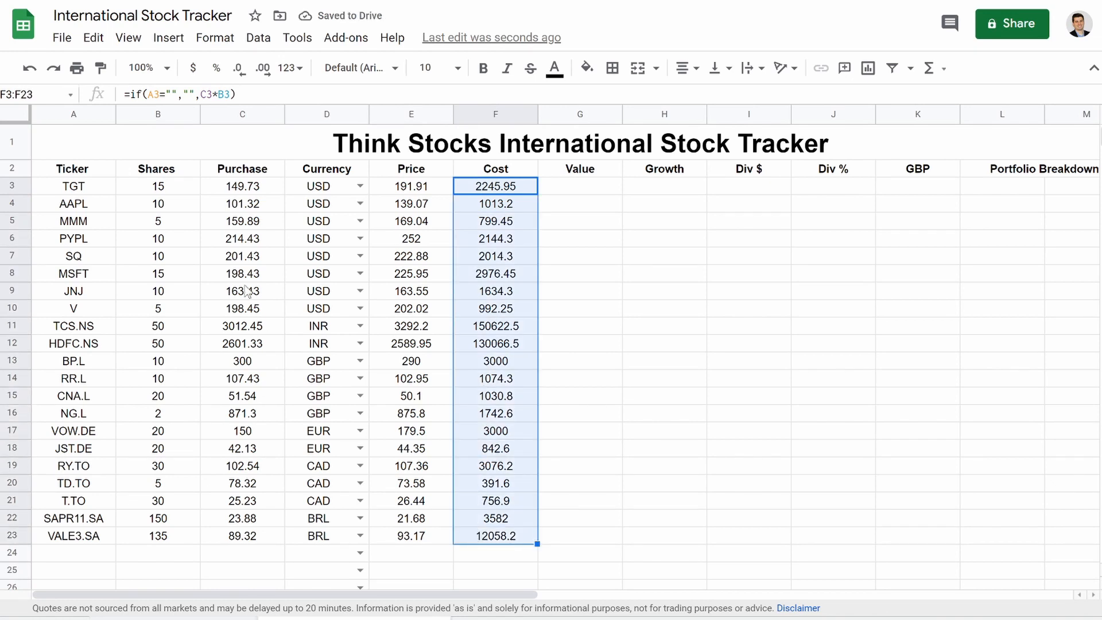
left_click(193, 69)
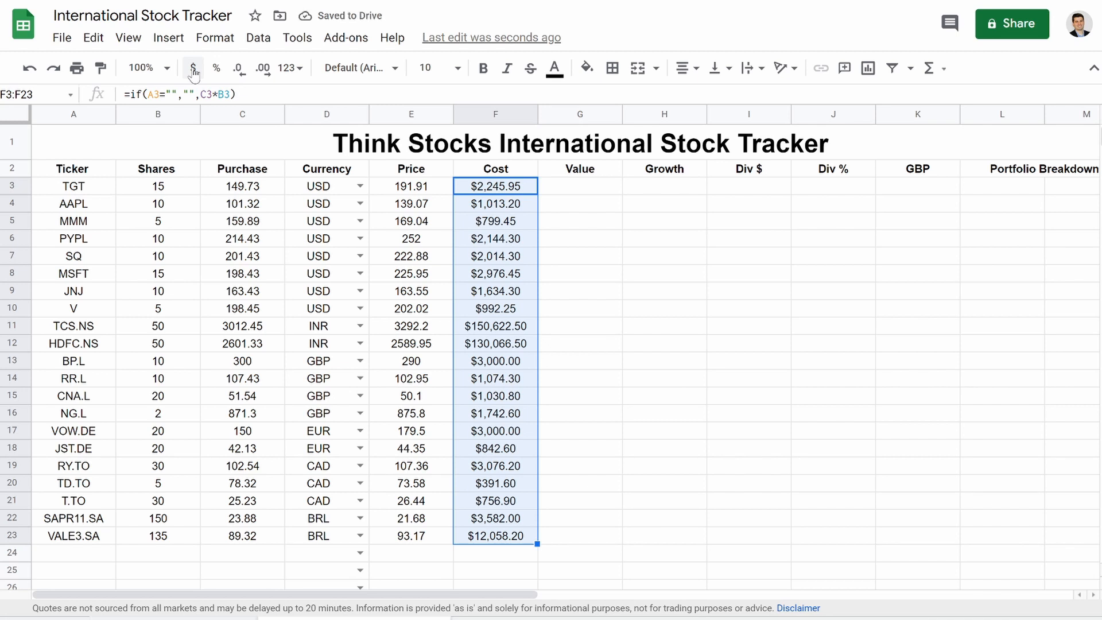
left_click(193, 70)
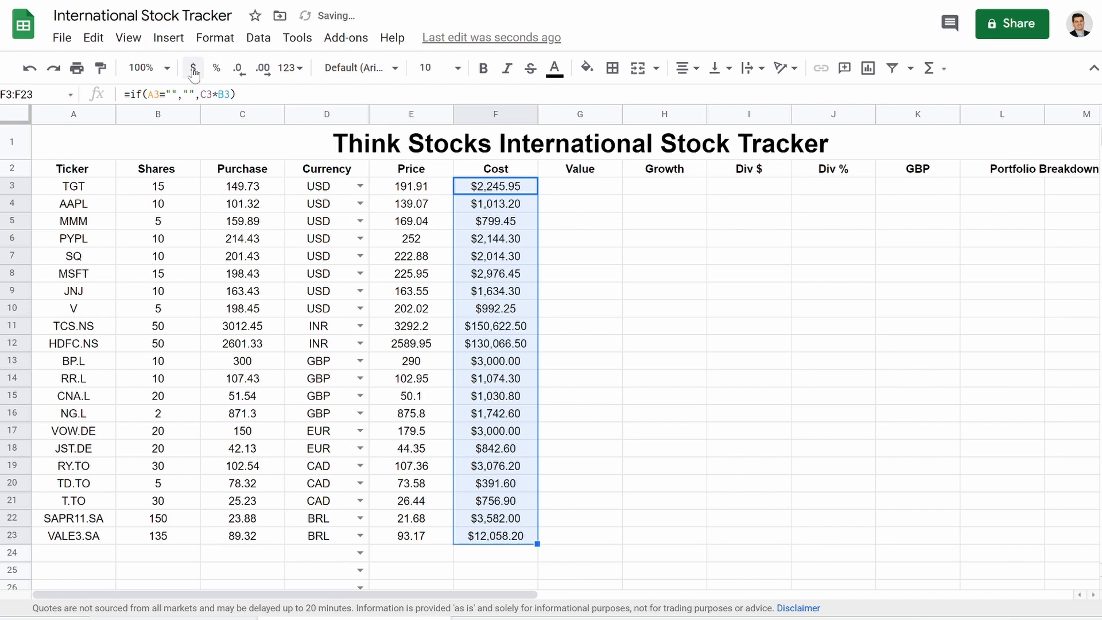
- Set the number format of the Cost values in F3:F23 to Plain text
left_click(289, 70)
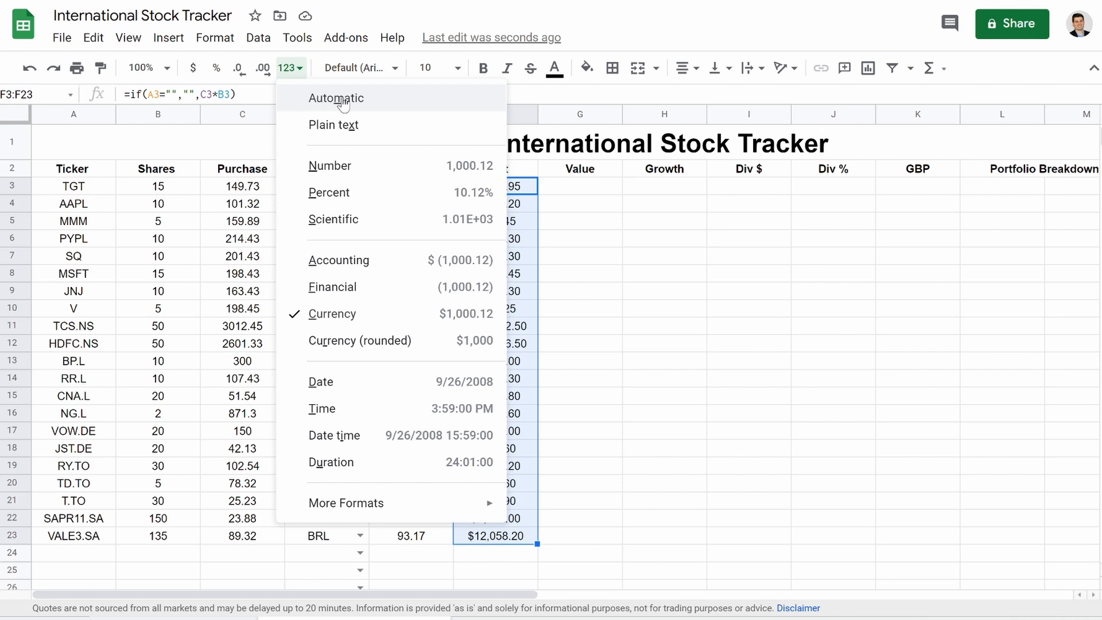
left_click(333, 124)
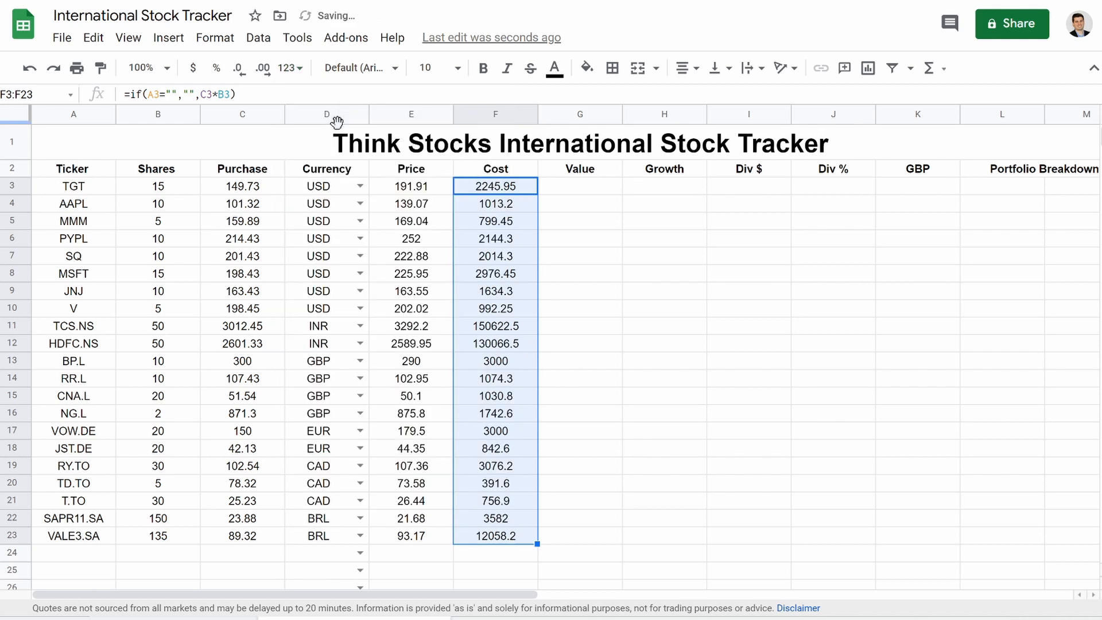
left_click(574, 310)
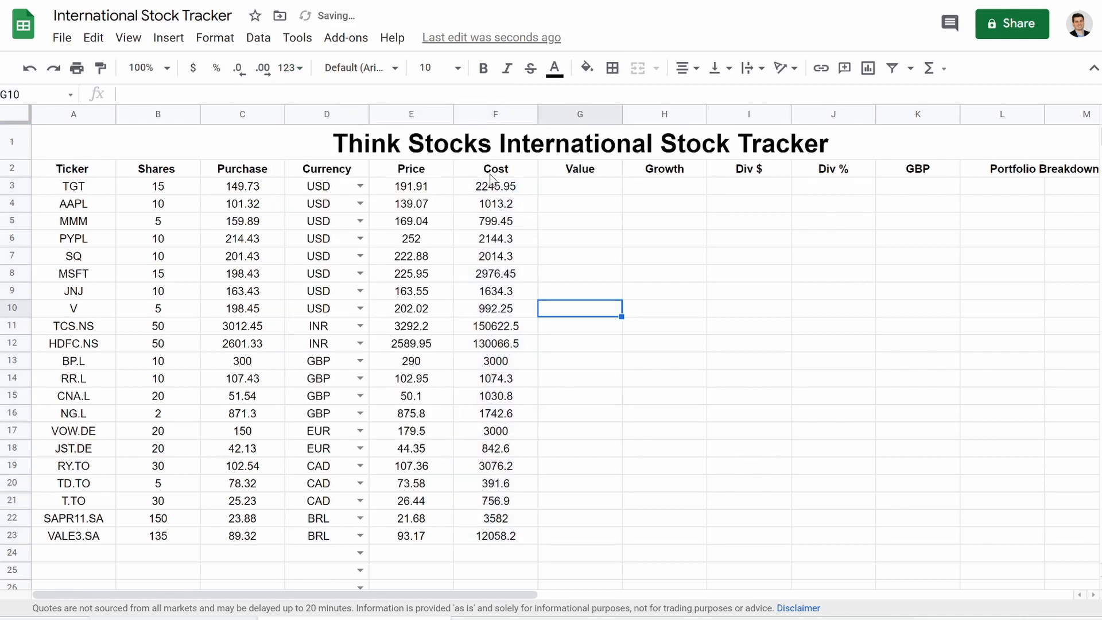
- Enter the Value formula =if(A3="","",E3*B3) in G3 and autofill it down to G23
left_click(576, 191)
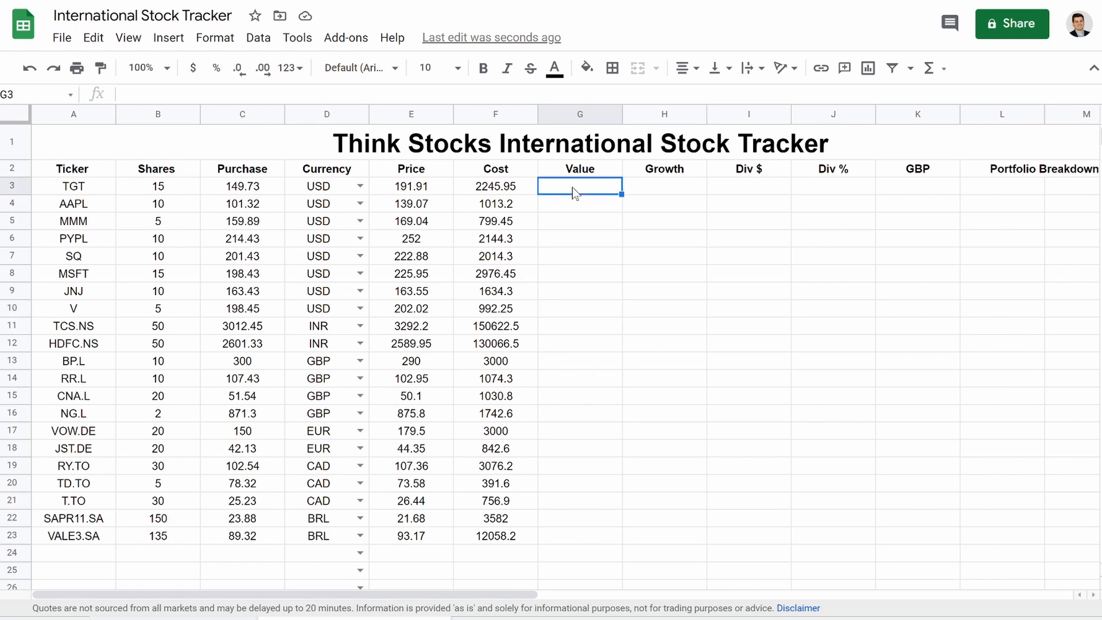
type("=")
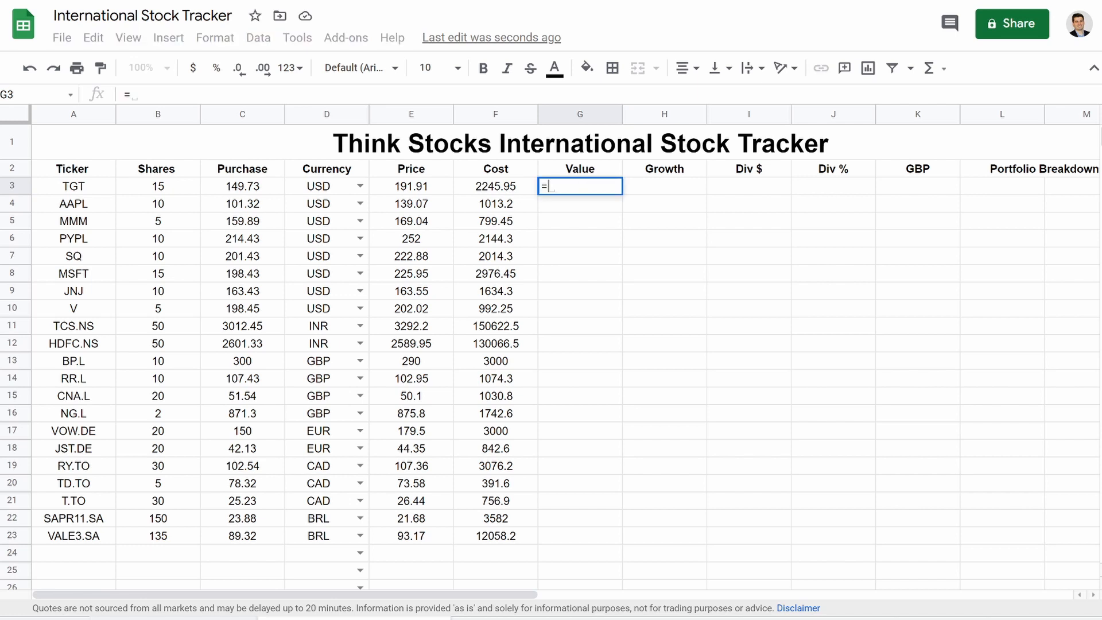
type("if(A3")
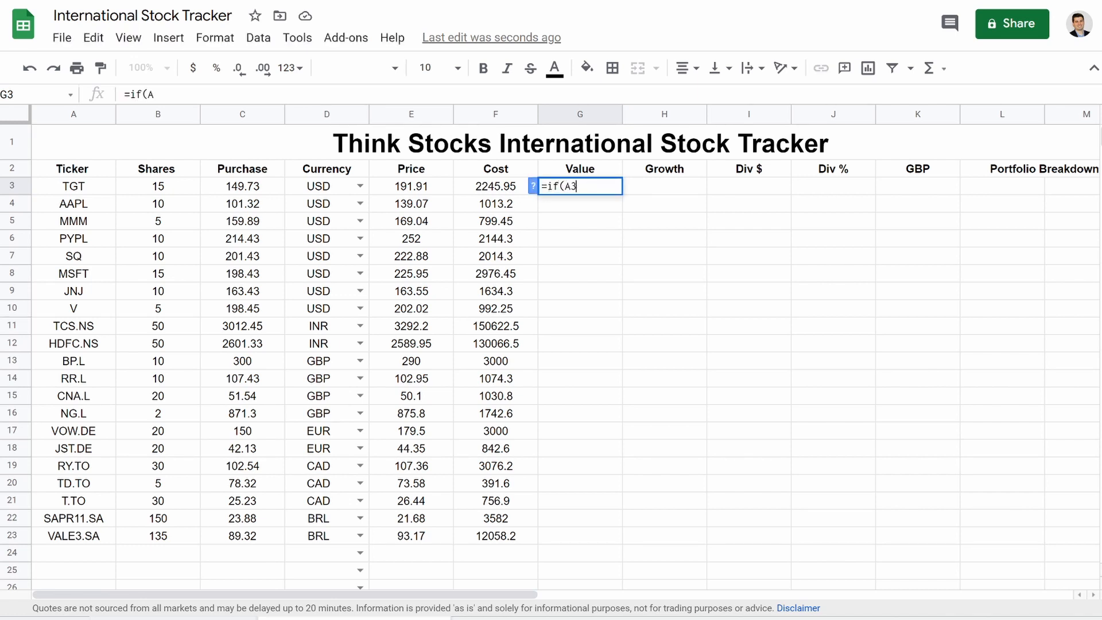
type("=\"\",\"\"")
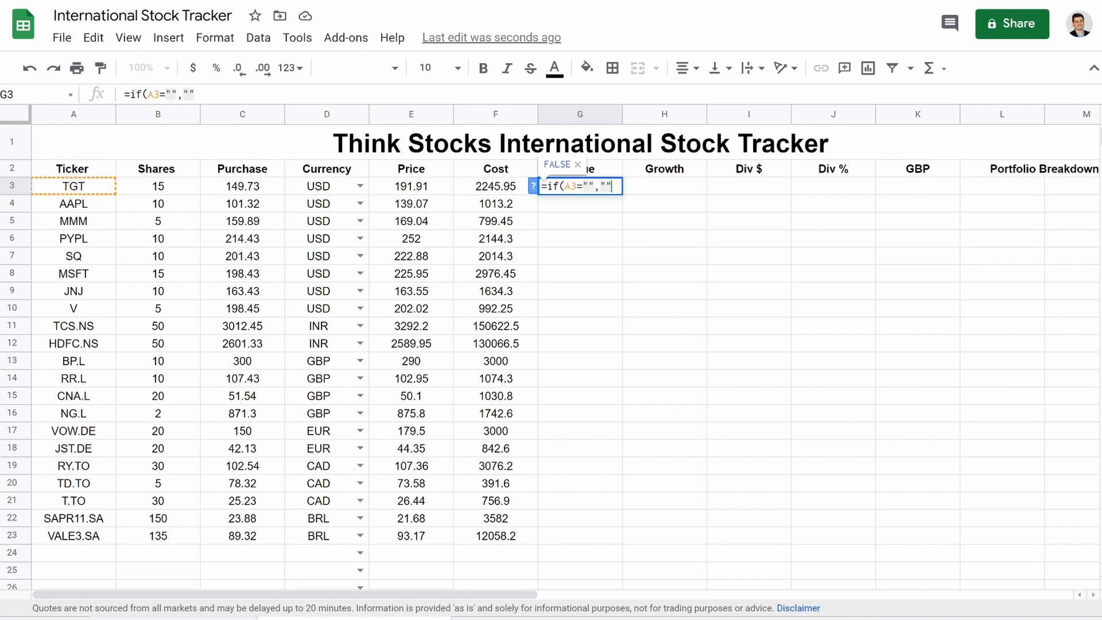
type(",")
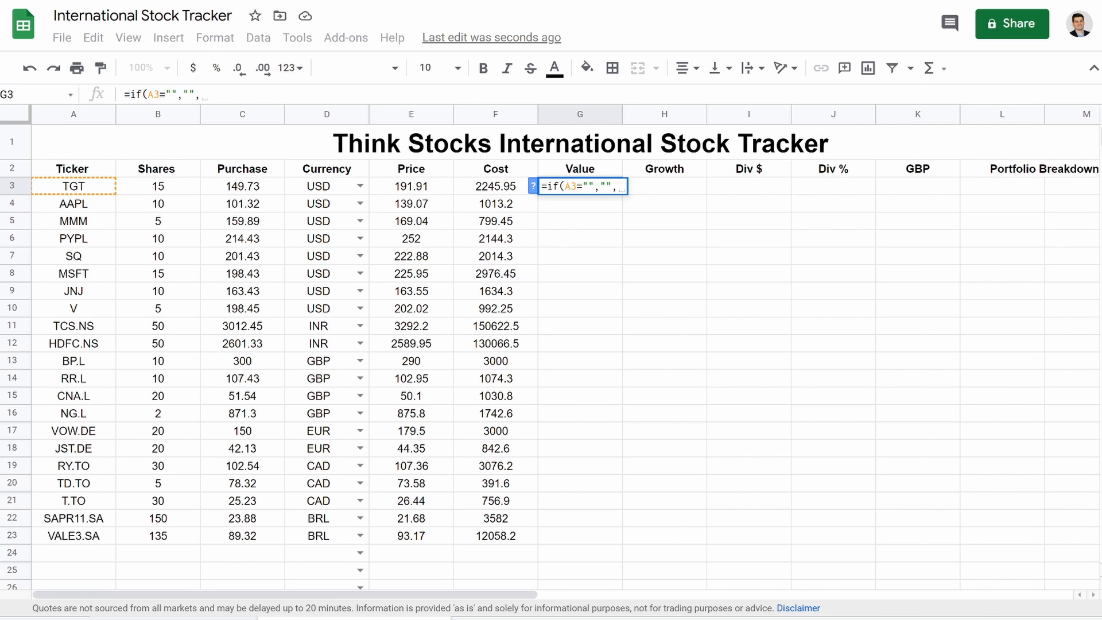
left_click(402, 192)
type("*")
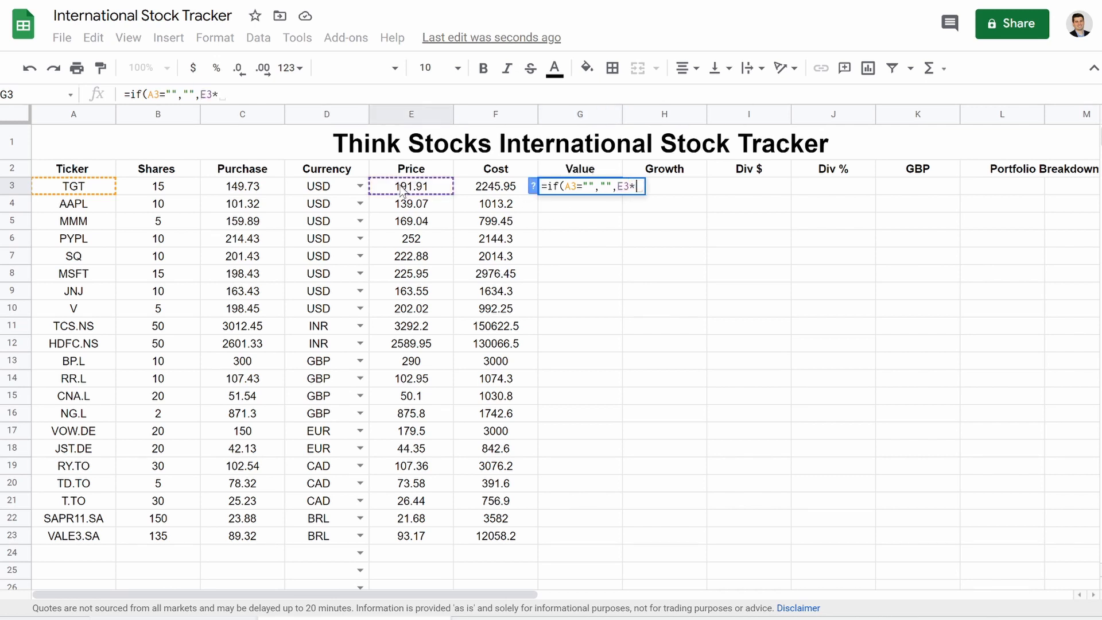
left_click(161, 189)
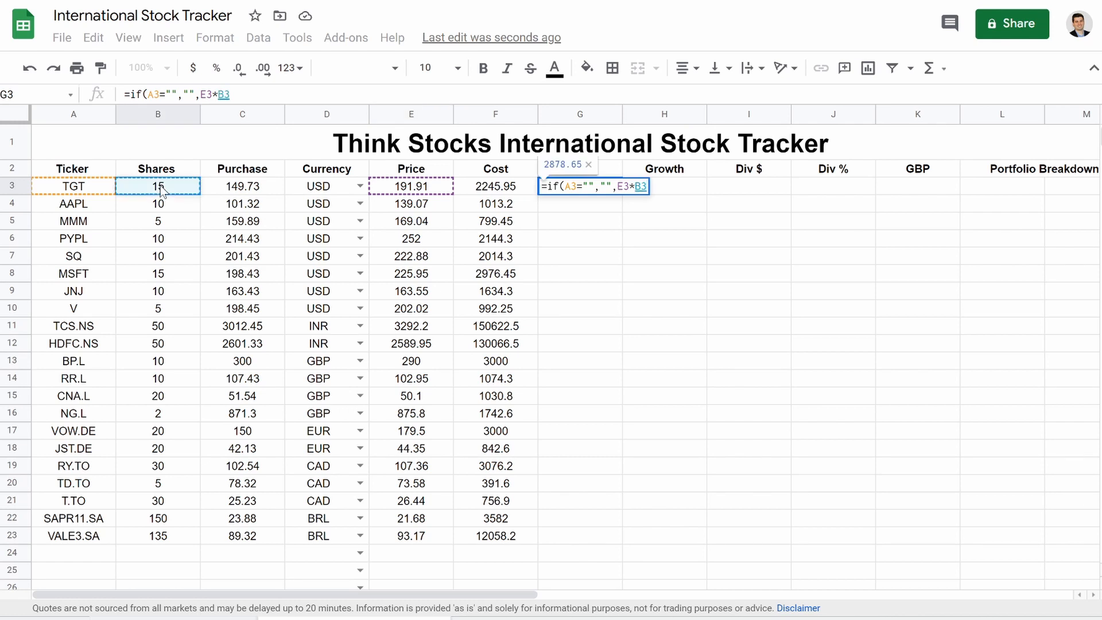
key("Return")
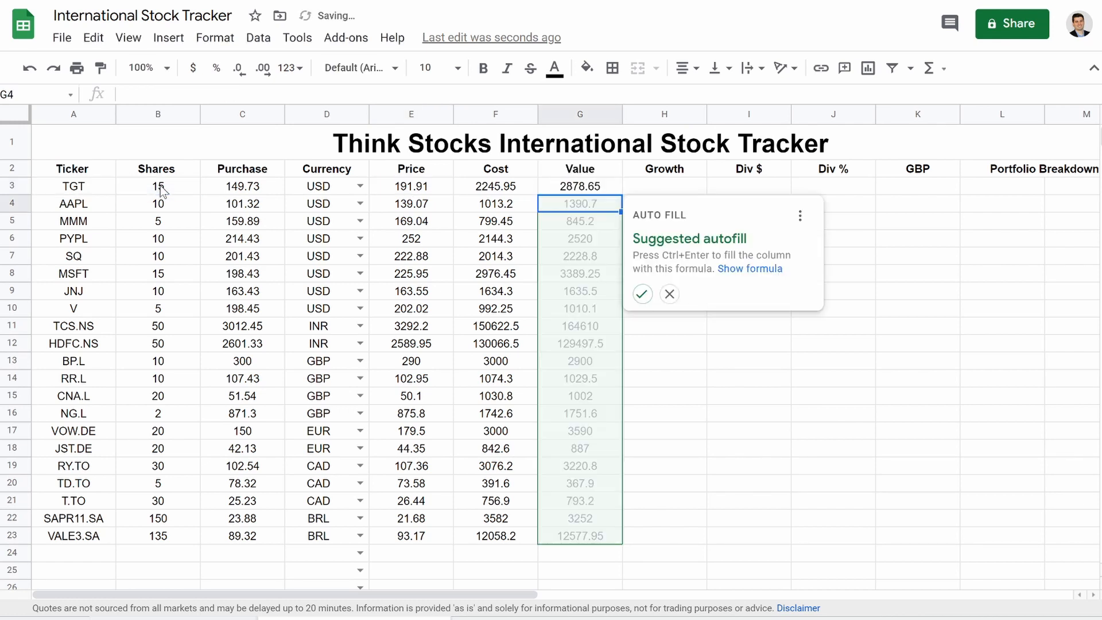
left_click(643, 296)
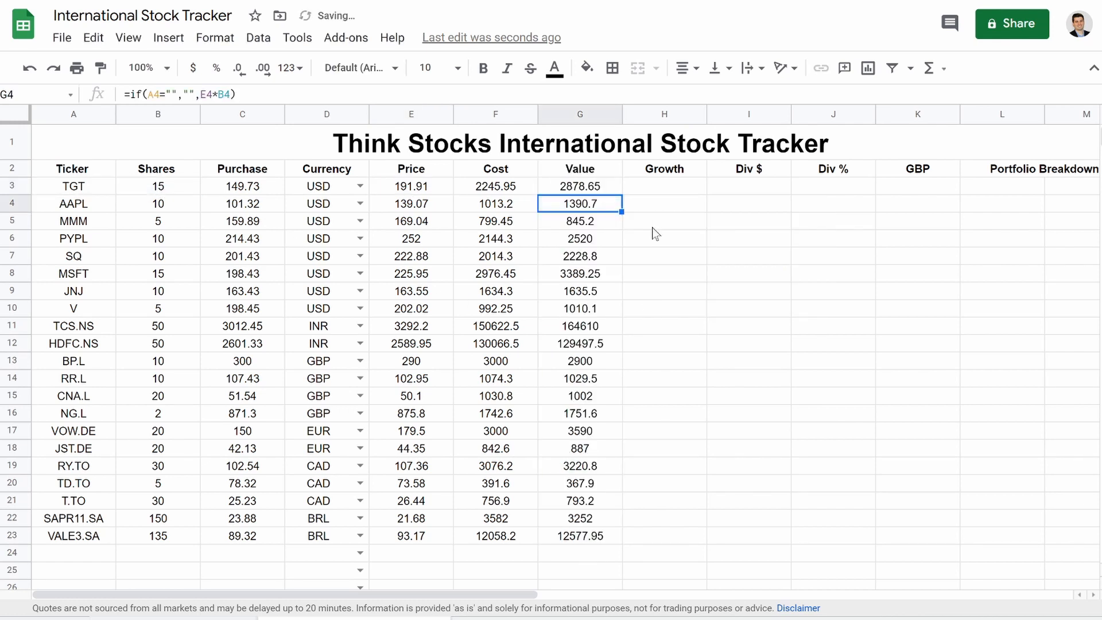
- Enter the Growth formula =If(A3"","",(E3-C3)/C3) in H3
left_click(647, 191)
type("=")
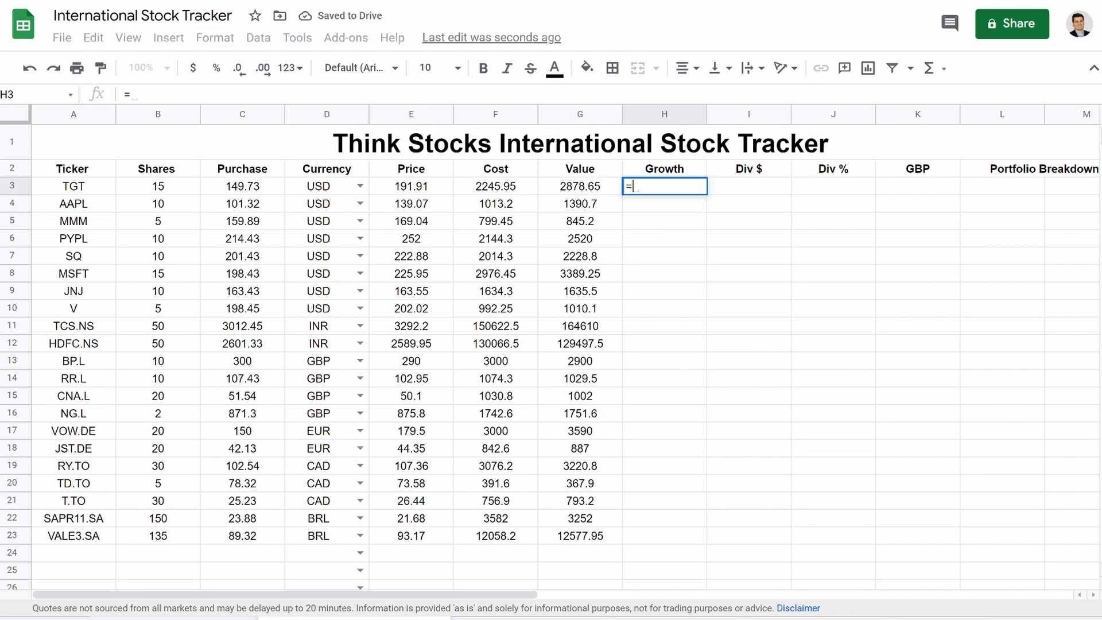
type("If(")
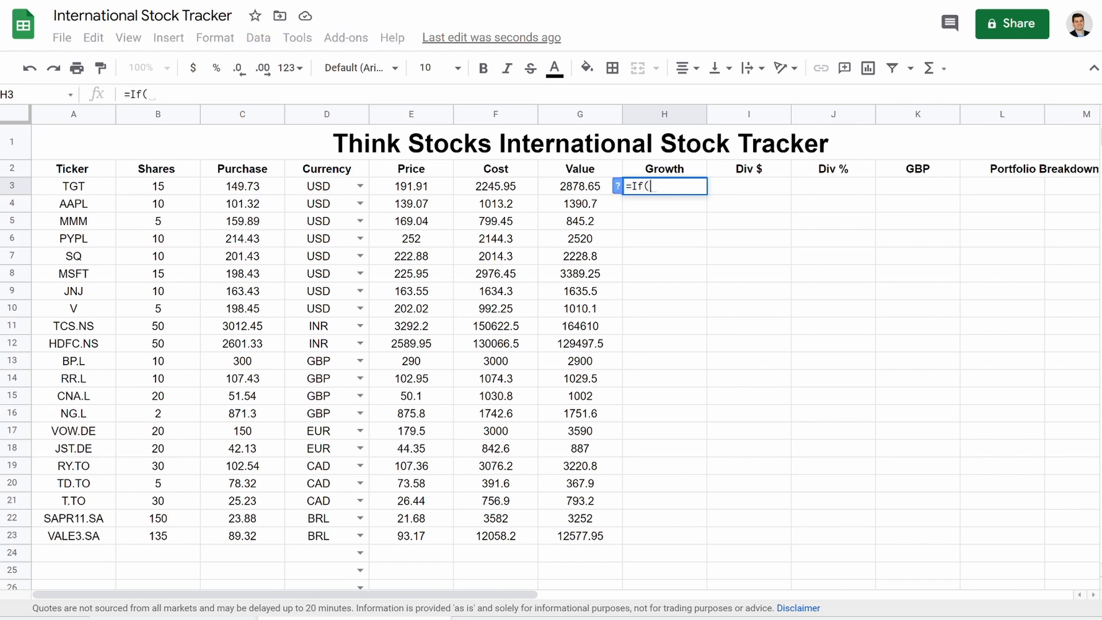
type("A3\"\",\"\"")
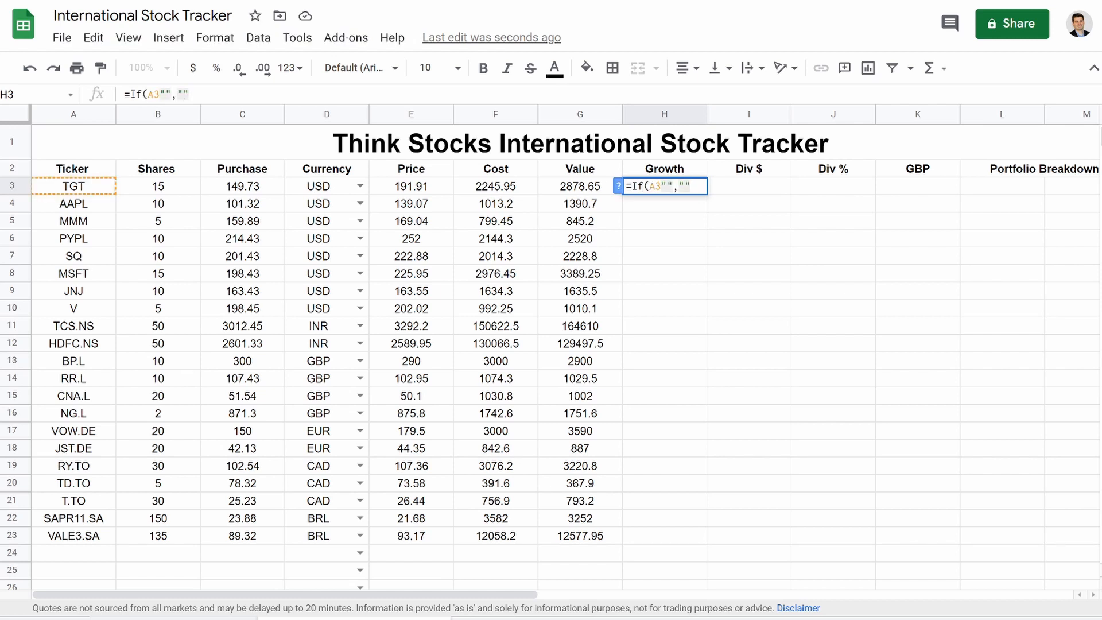
type(",(")
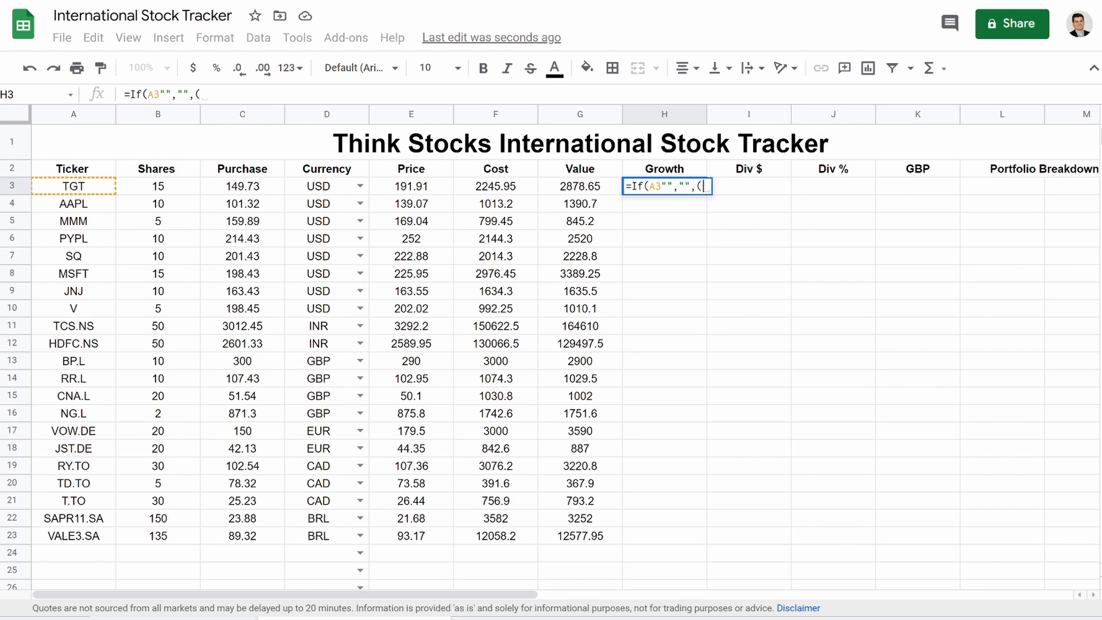
type("E3")
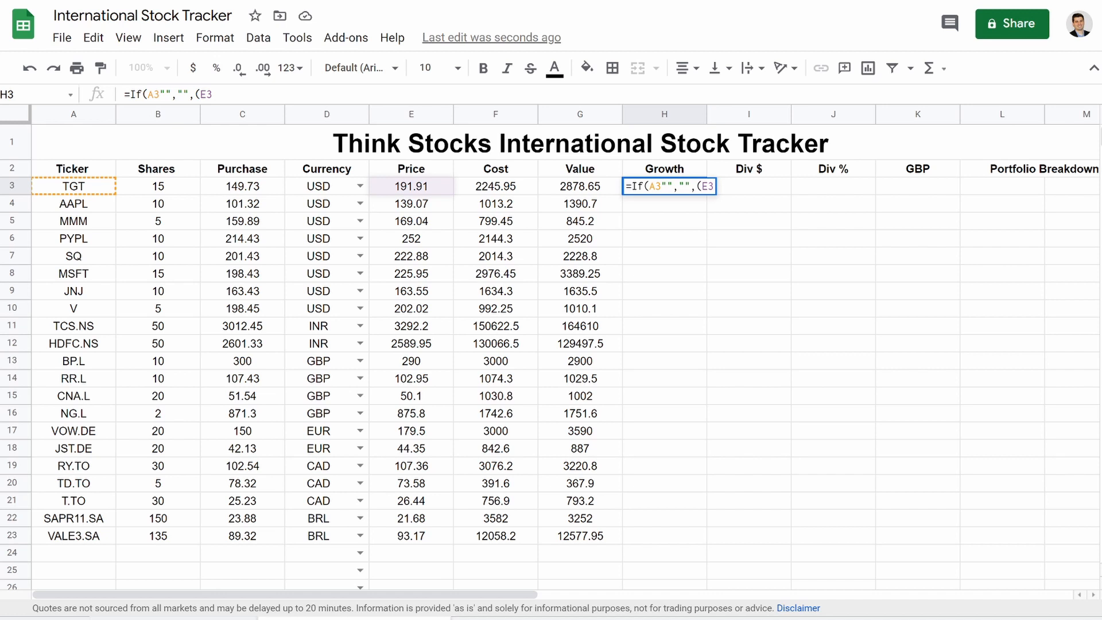
type("-")
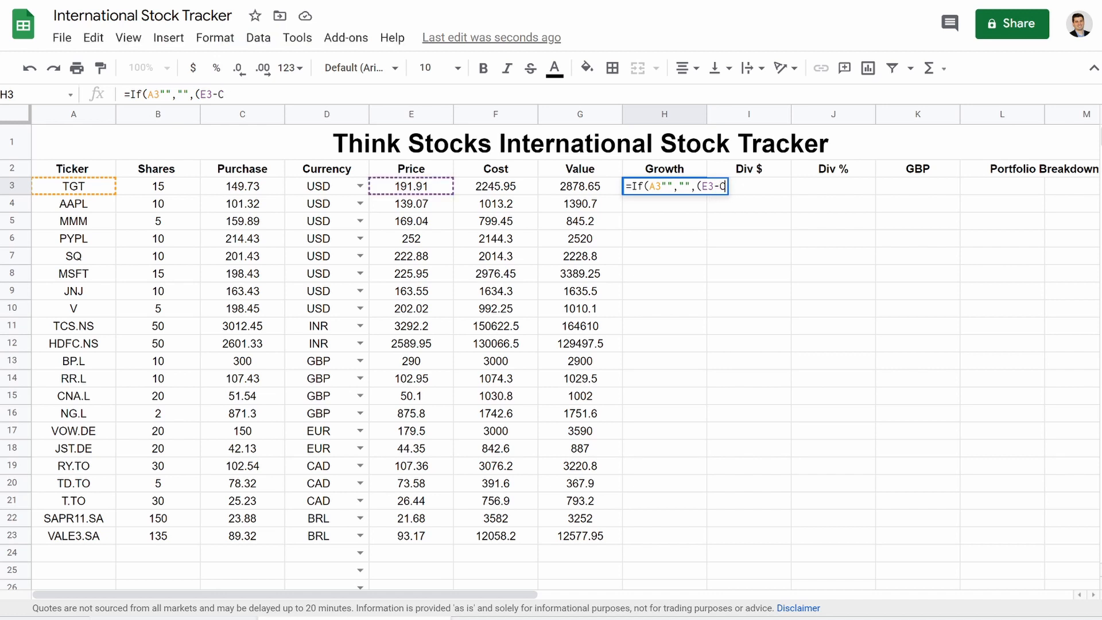
type("C3)")
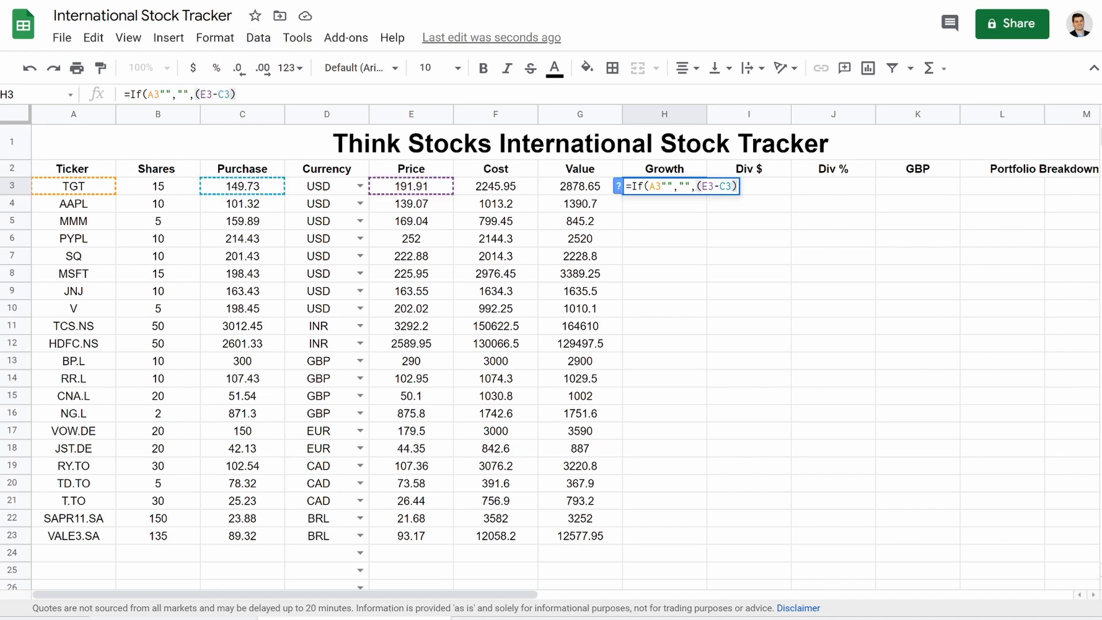
type("/")
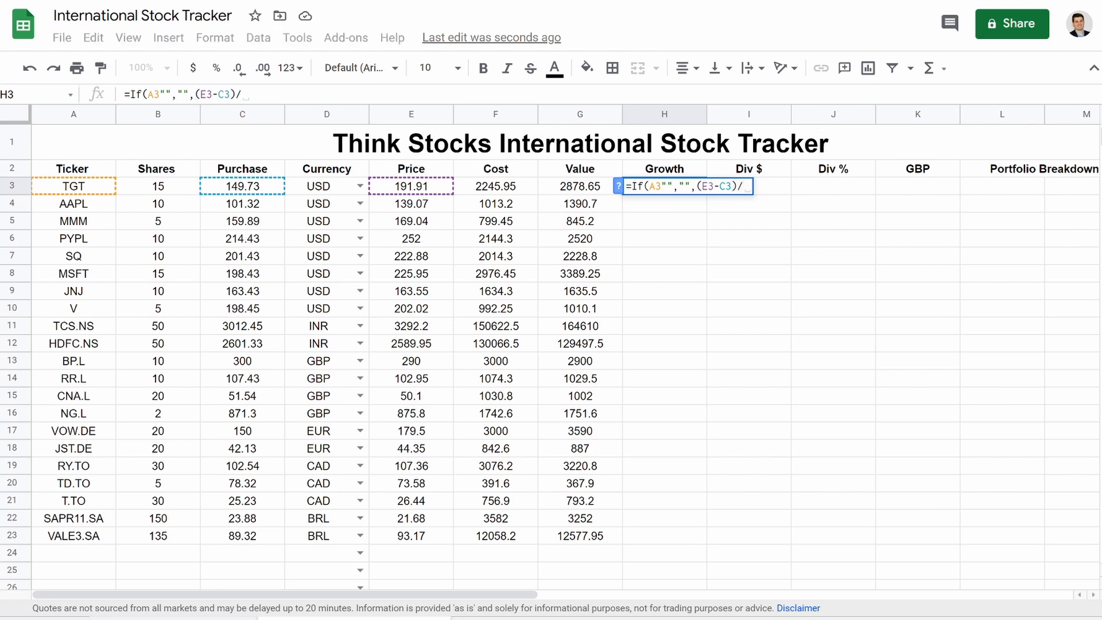
type("C3)")
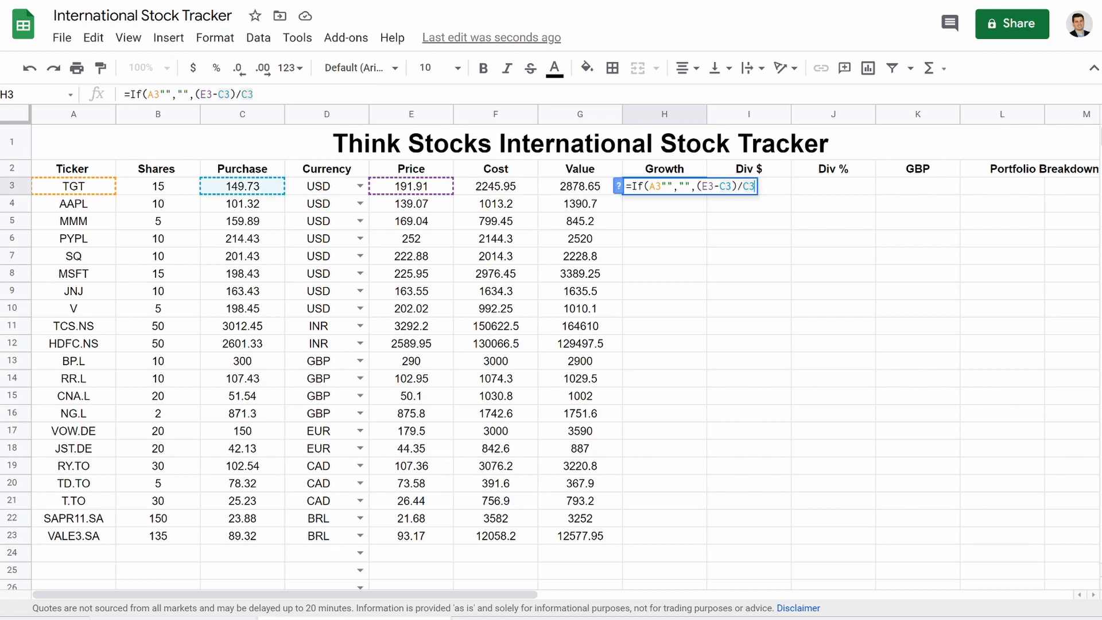
left_click_drag(703, 186, 757, 186)
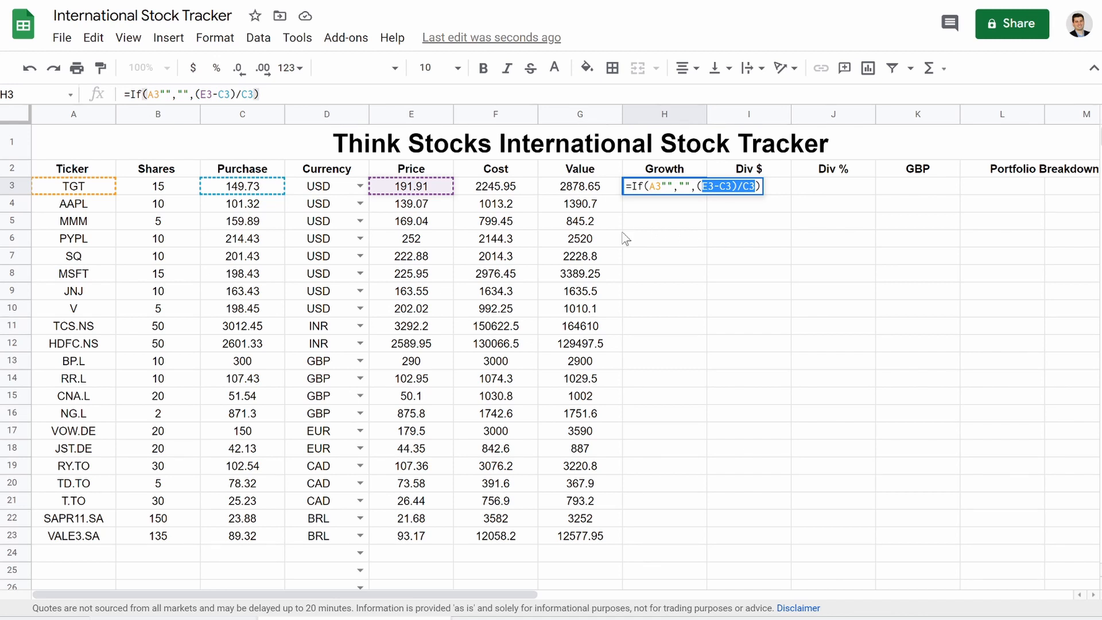
key("Escape")
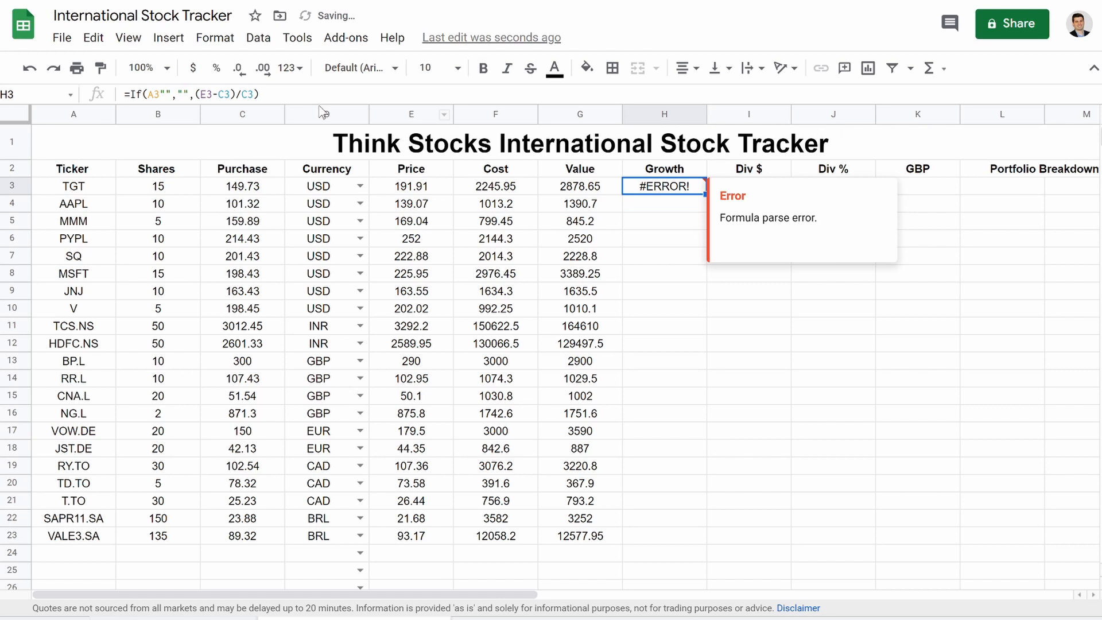
- Correct the condition in the H3 Growth formula so it reads =If(A3="","",(E3-C3)/C3)
key("Return")
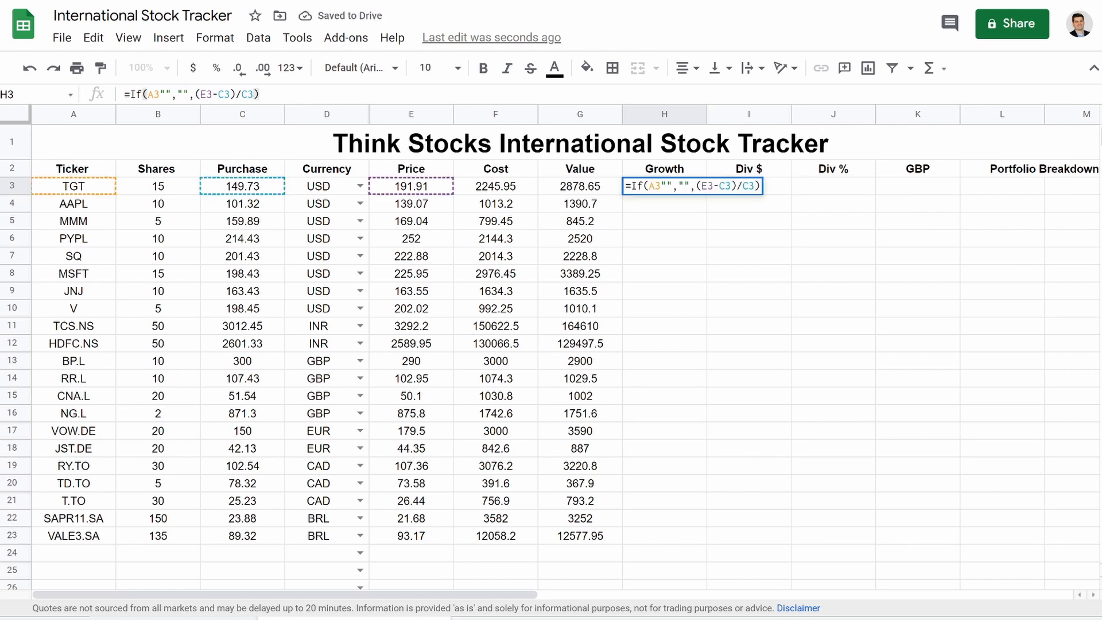
left_click(159, 94)
type("<>")
key("Return")
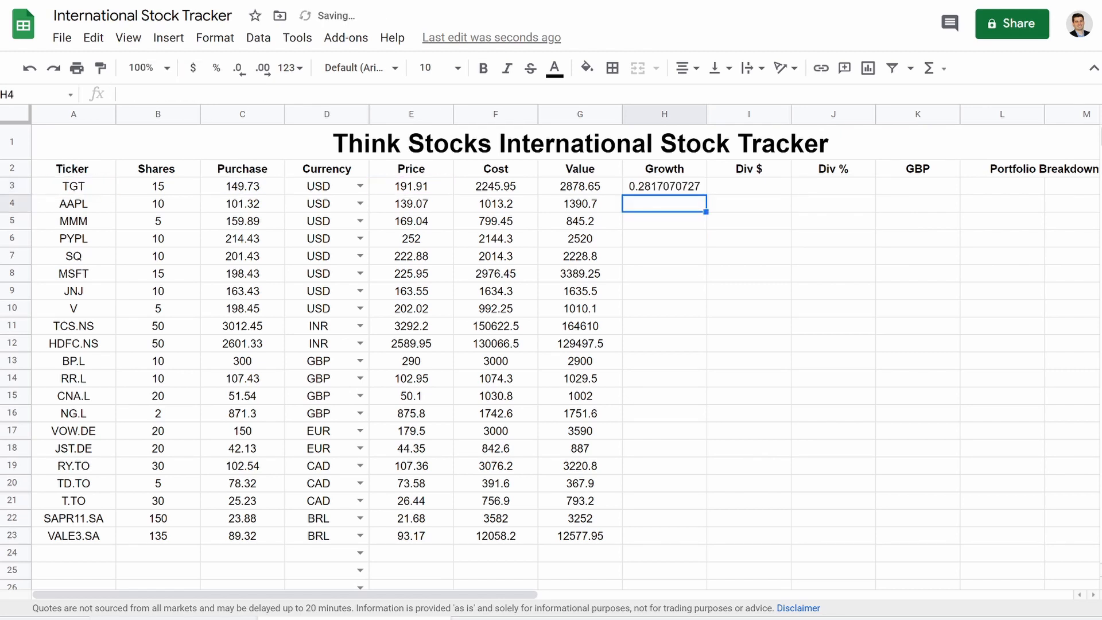
- Format the Growth value in H3 as a percentage and autofill it down to H23
left_click(648, 191)
left_click(216, 67)
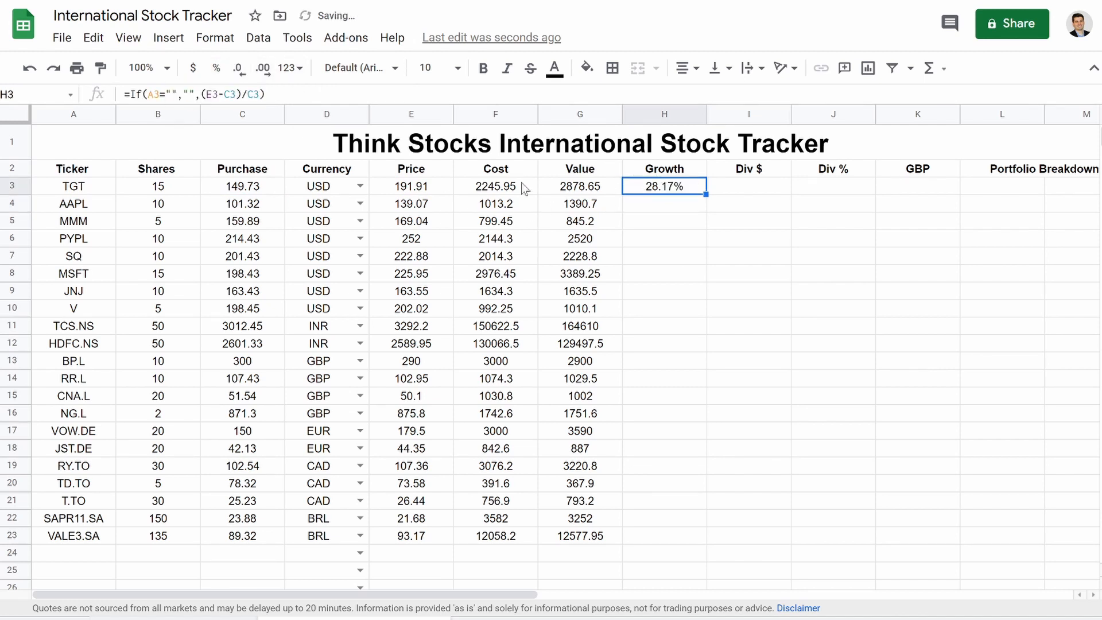
left_click_drag(706, 194, 679, 545)
left_click(775, 366)
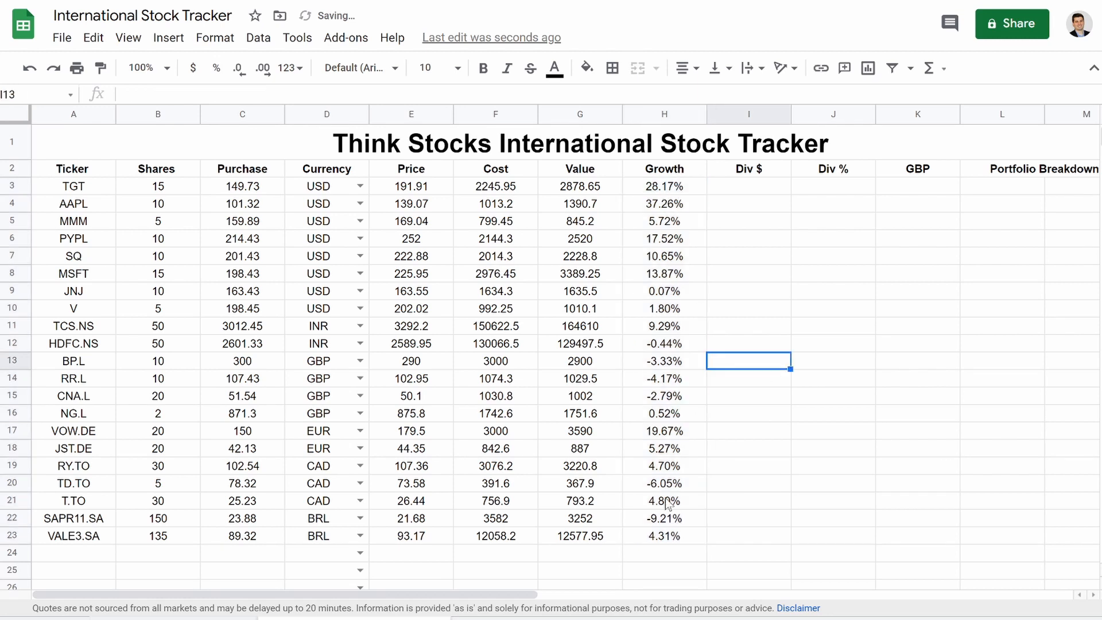
- Switch to the Yahoo Finance page for RY.TO, close the developer tools and examine its Forward Dividend & Yield entry
left_click(665, 192)
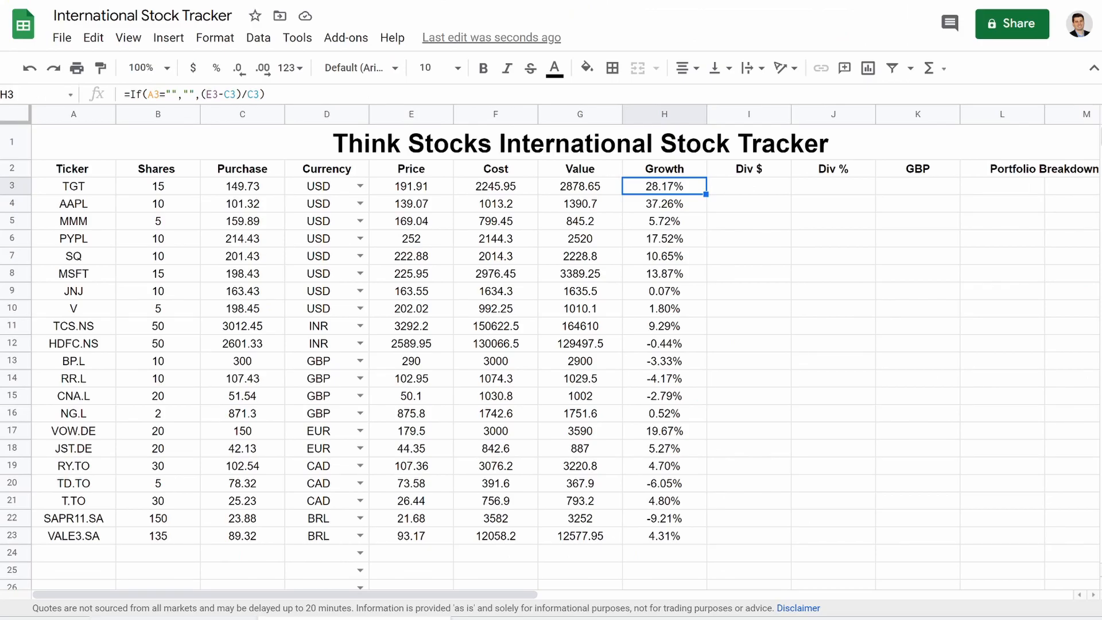
left_click(756, 185)
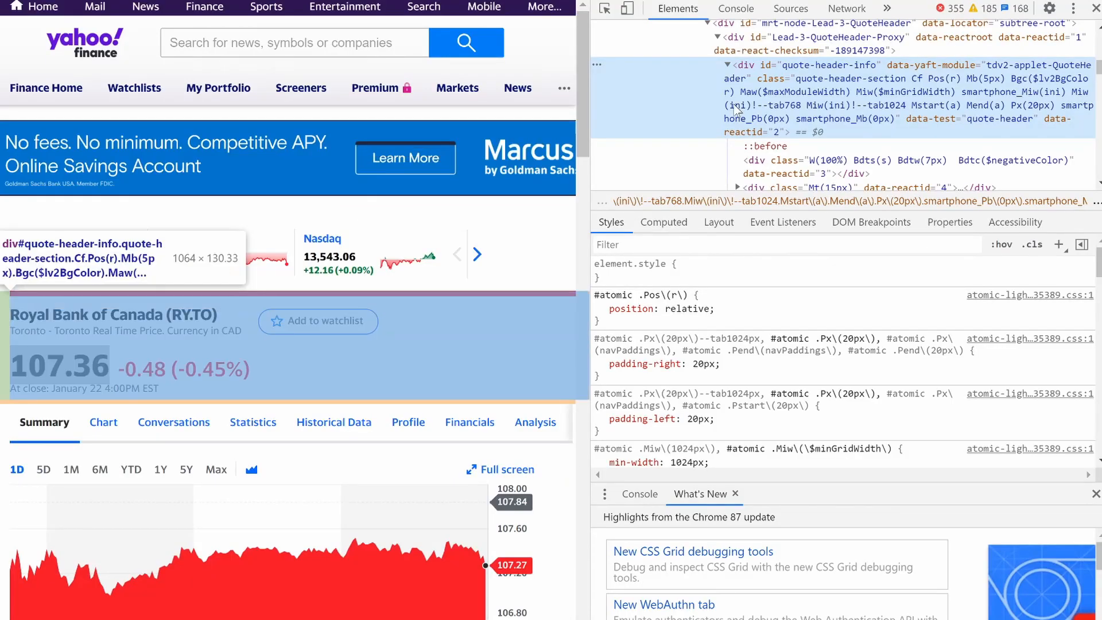
left_click(1093, 8)
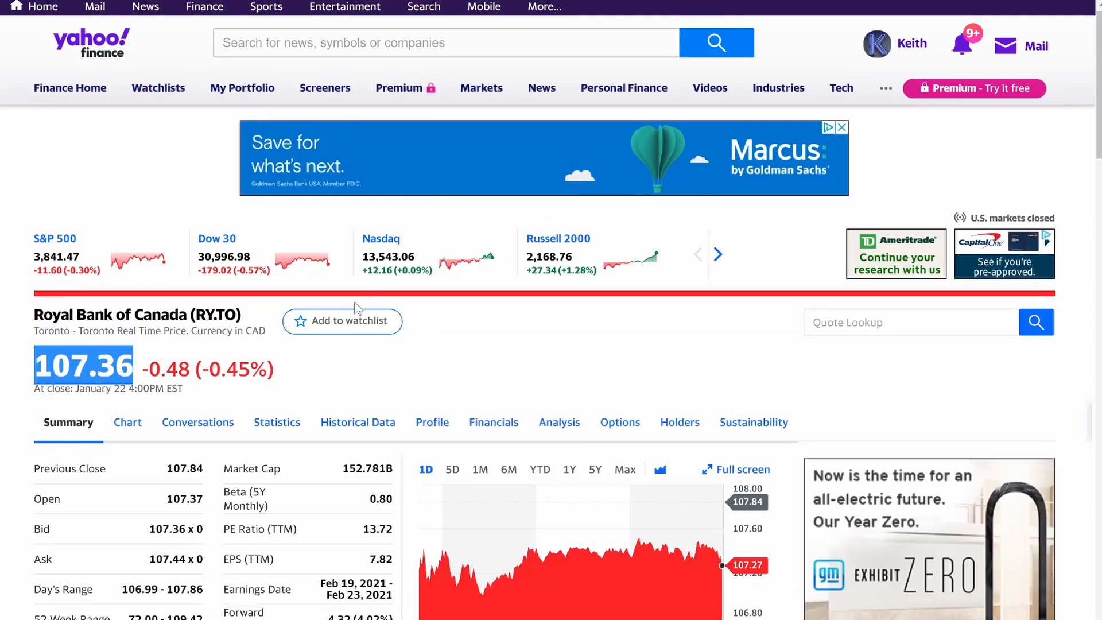
scroll(355, 302, "down", 3)
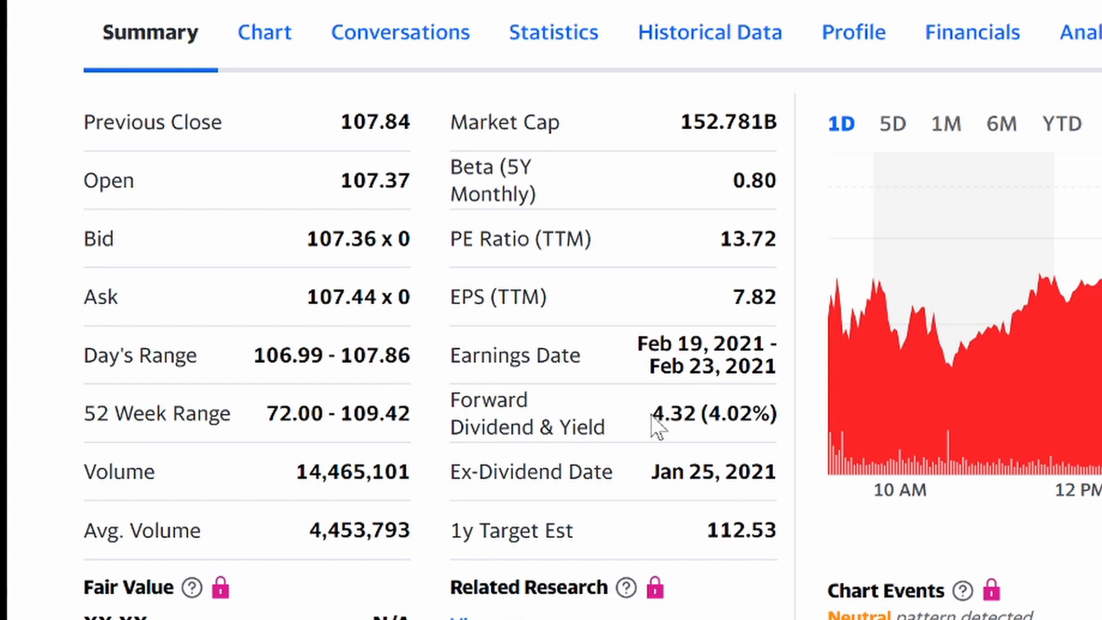
left_click_drag(652, 415, 771, 415)
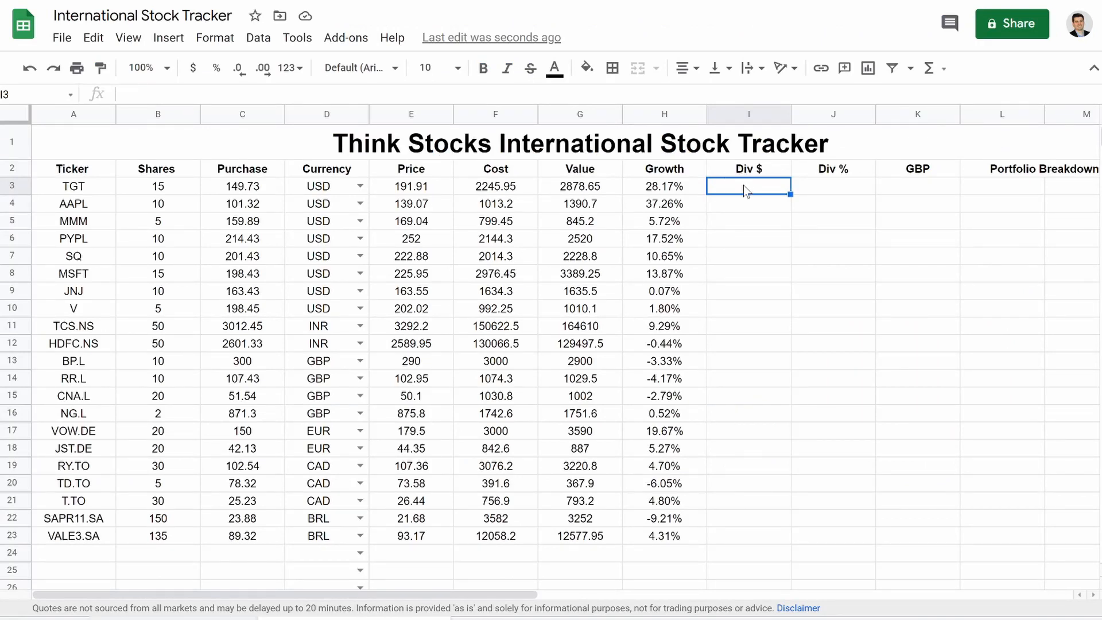
- Start the Div $ formula in I3 with =if(A3="","",Substitue((split(index(
type("=if")
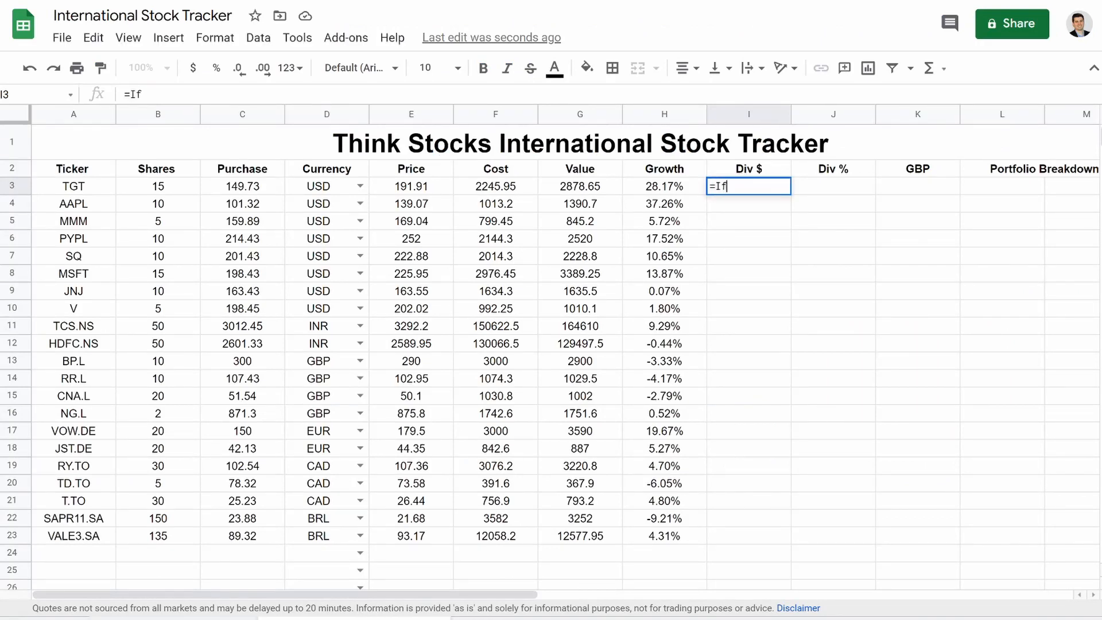
type("(A")
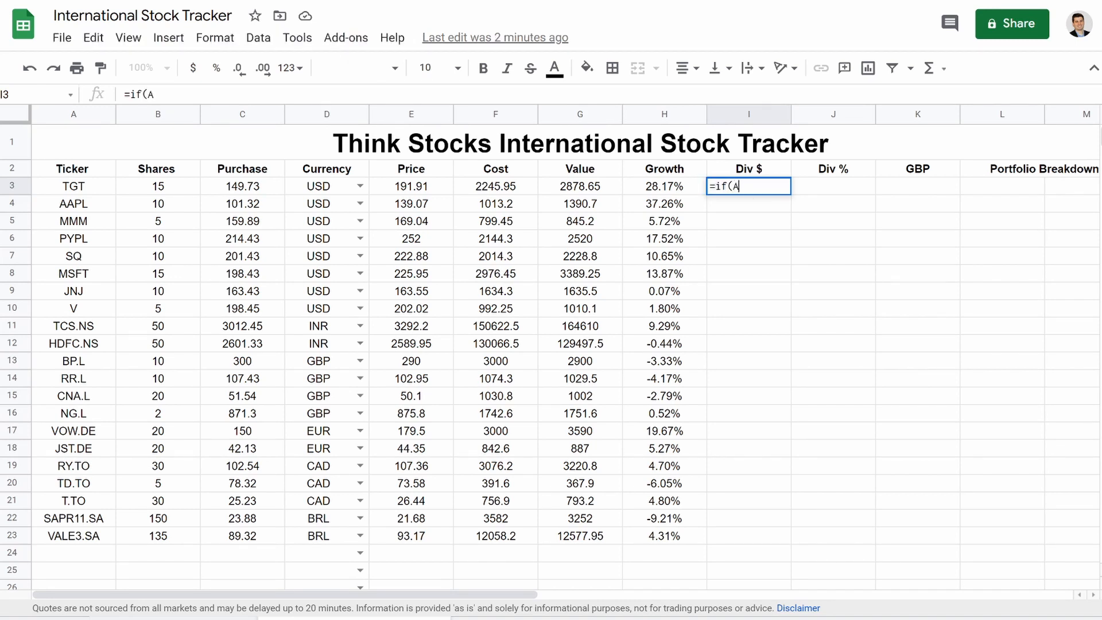
type("3=\"\",\"\",")
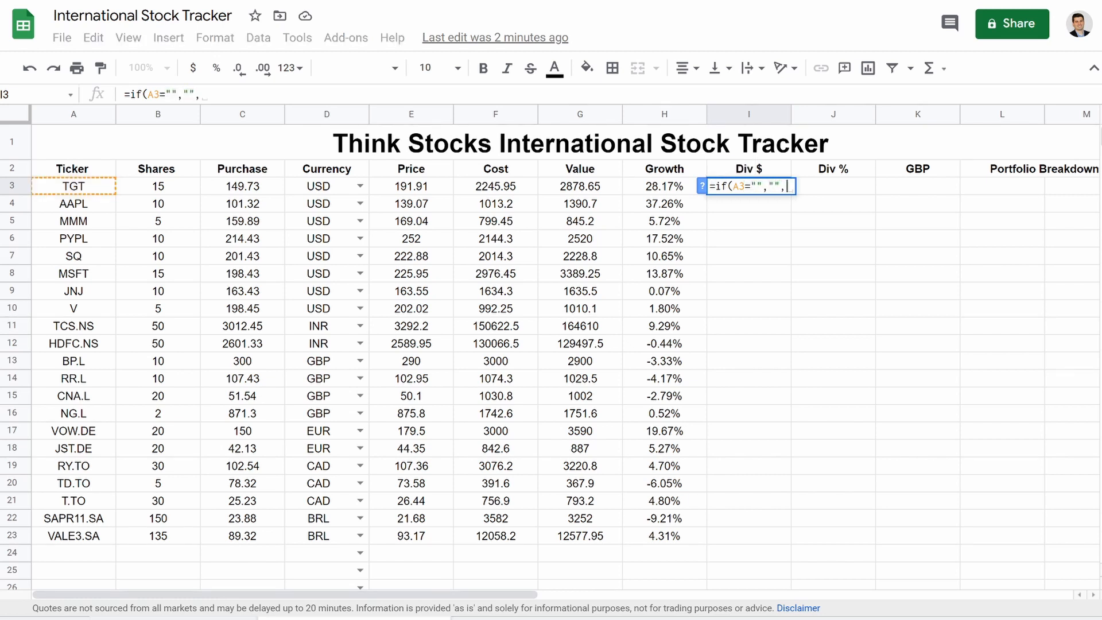
type("Substitue((")
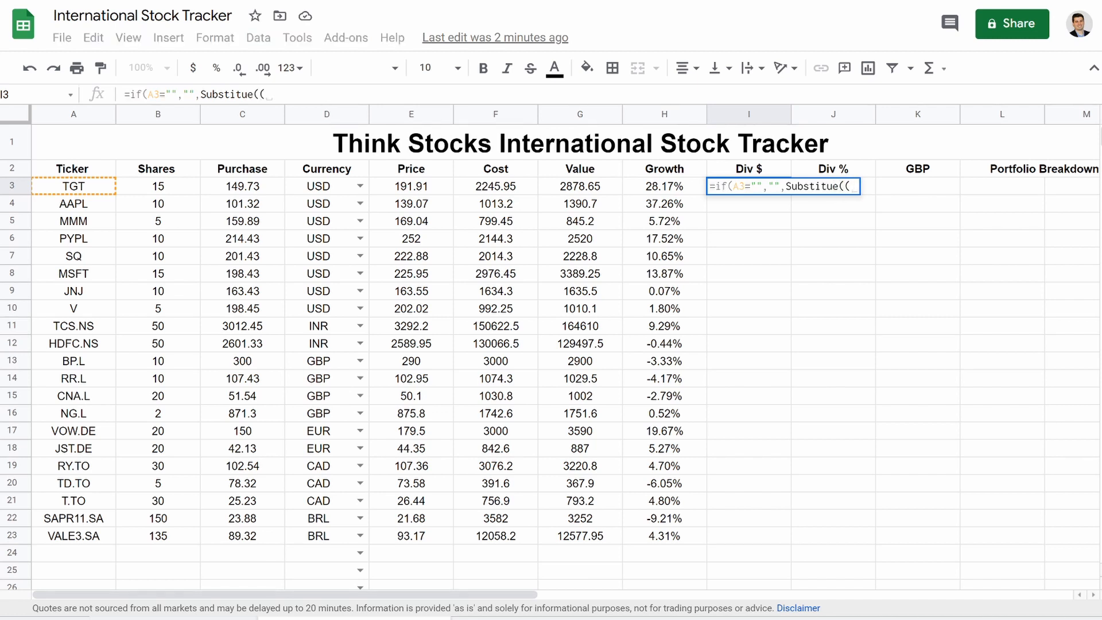
type("split")
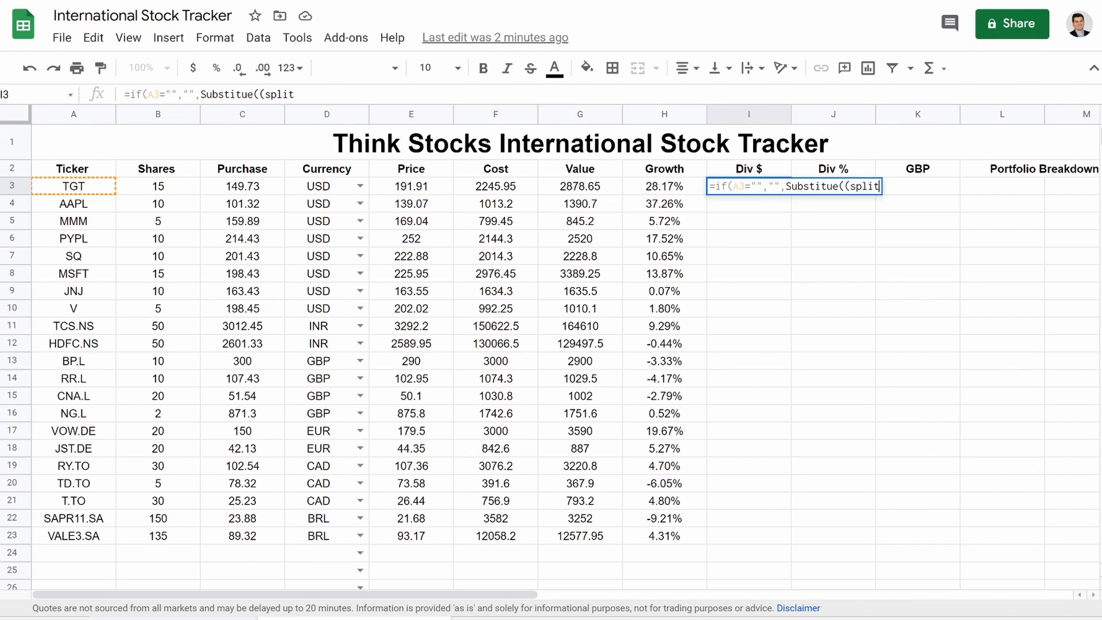
type("(")
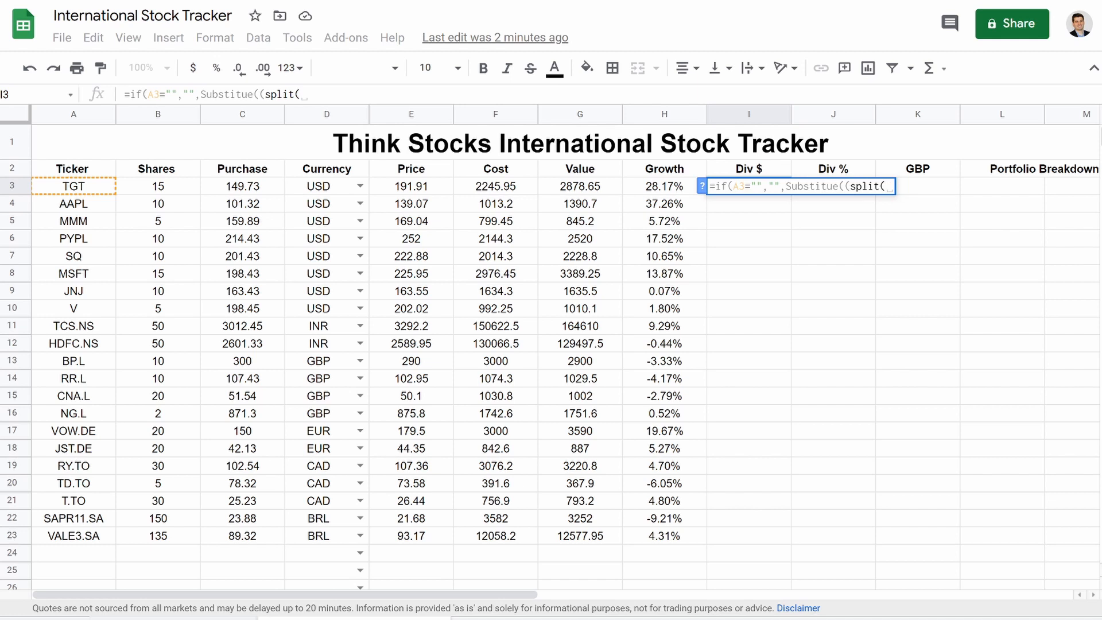
type("index")
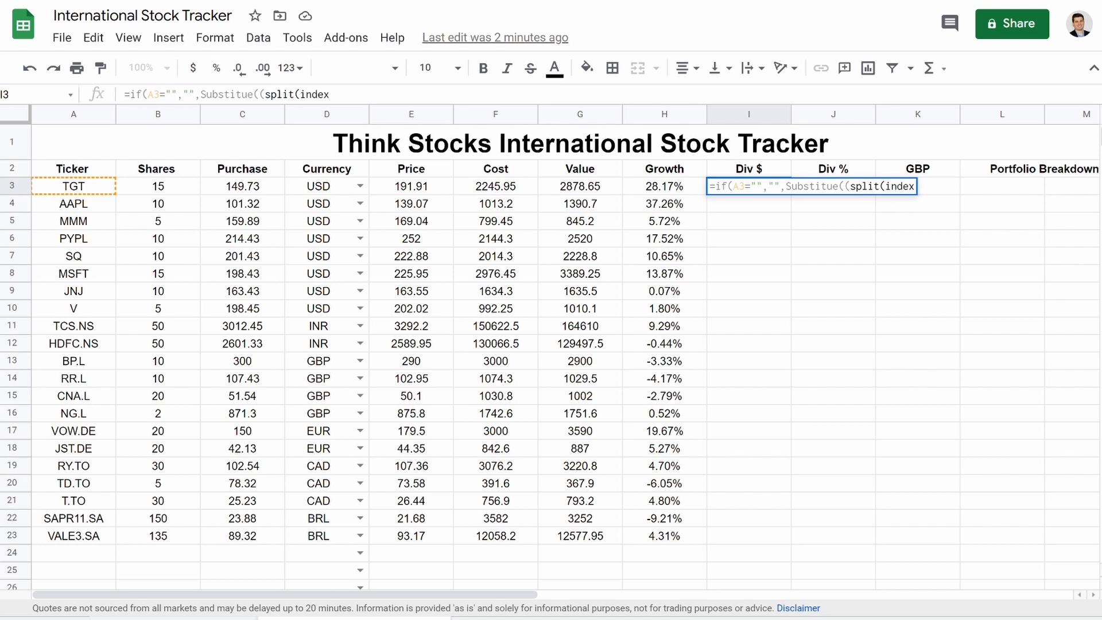
type("(")
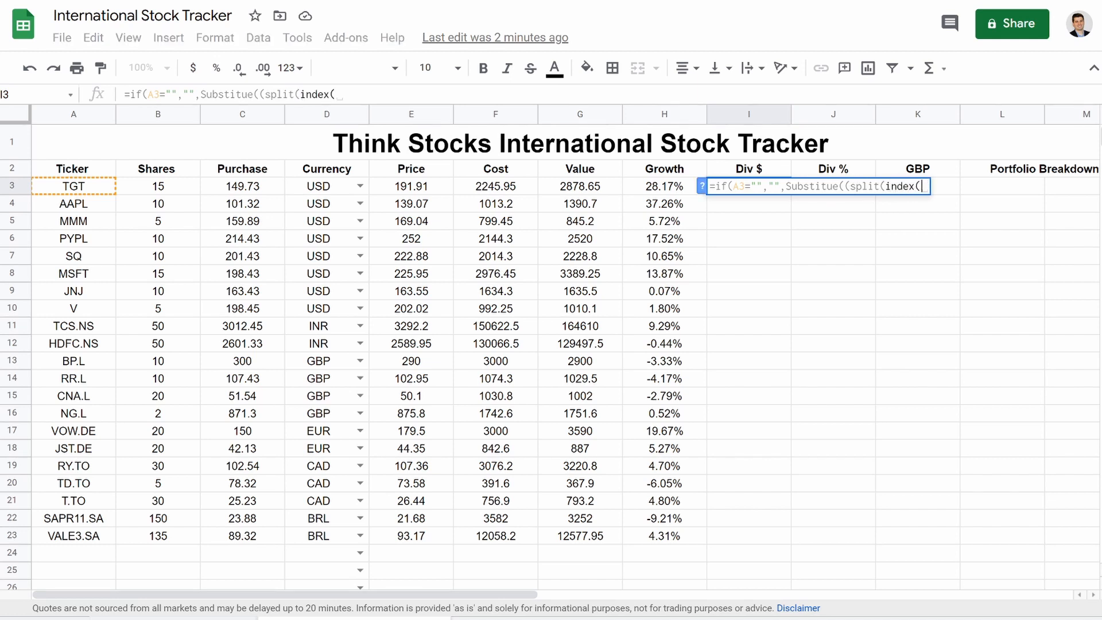
- Append importhtml(concatenate( to the Div $ formula in I3 and commit the partial formula
type("import")
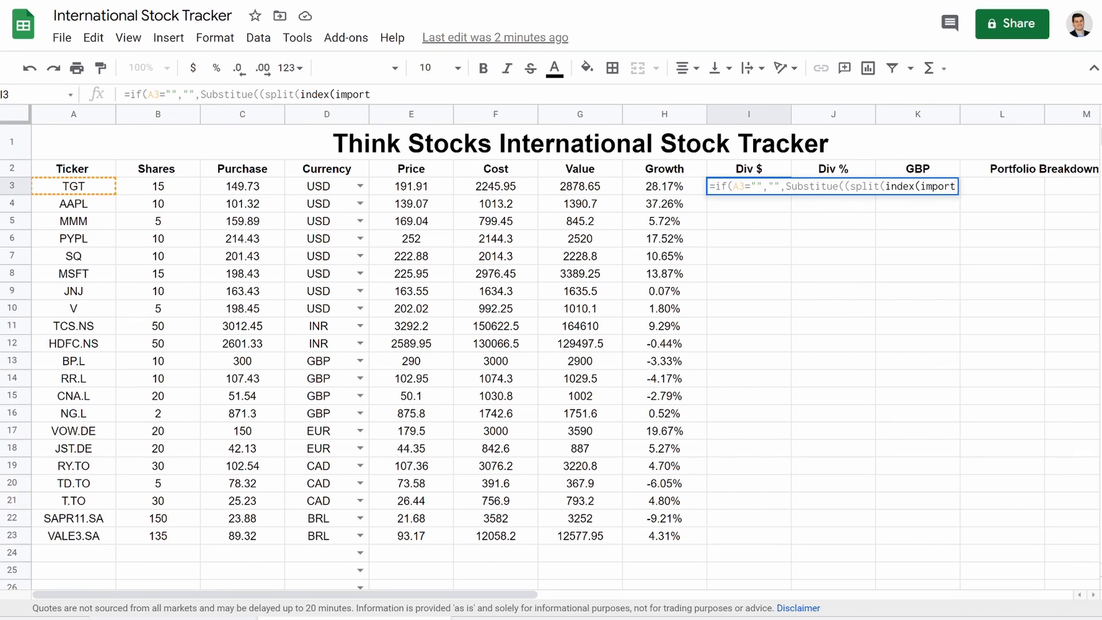
type("html")
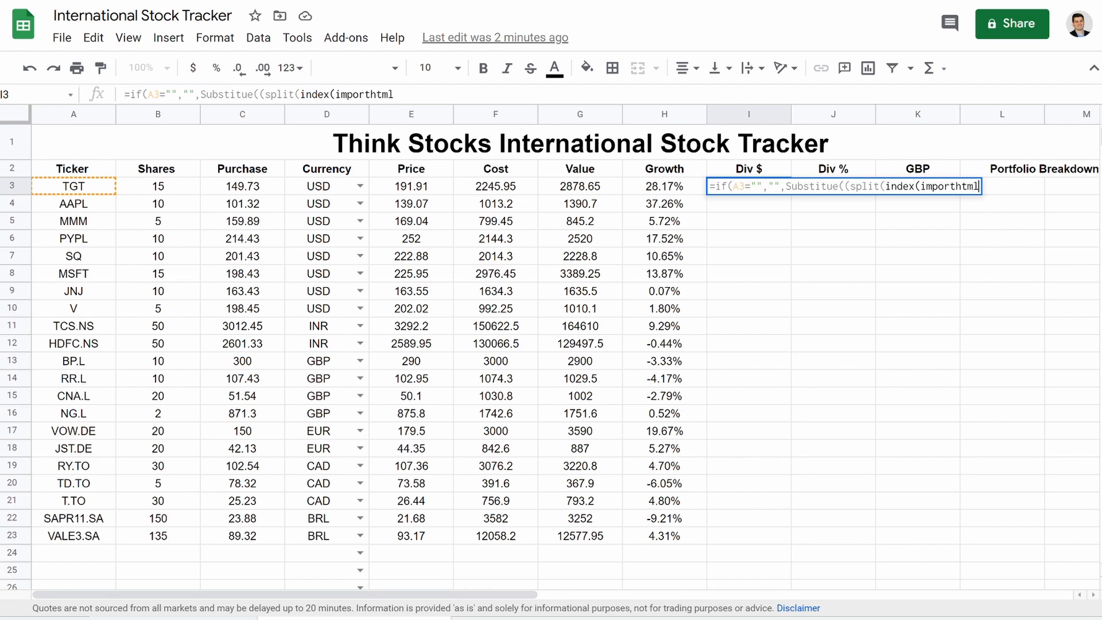
type("(")
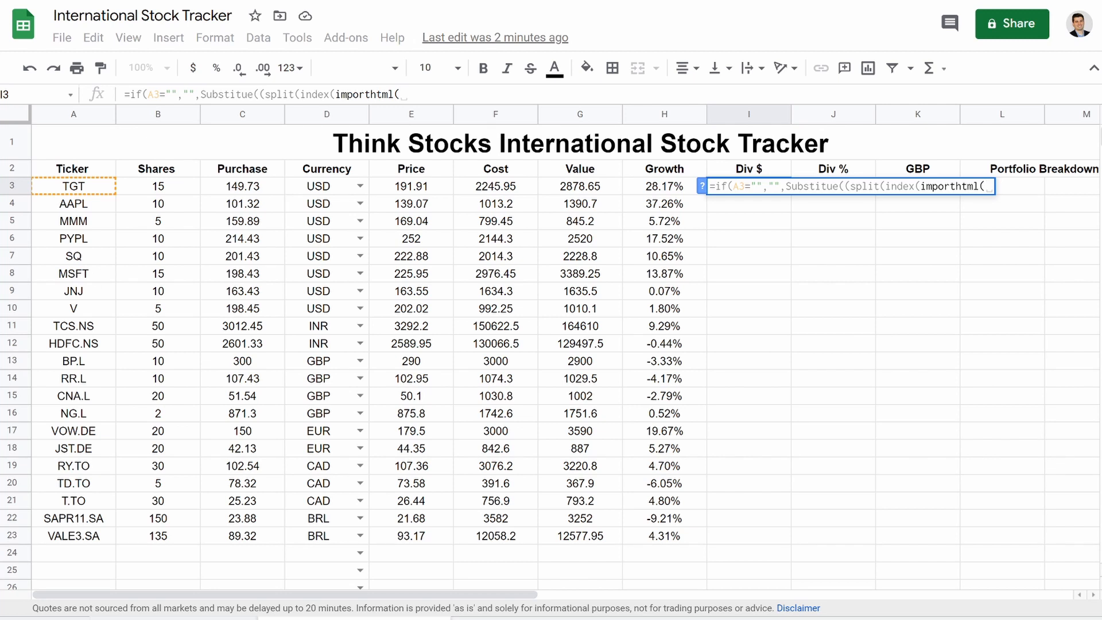
type("conca")
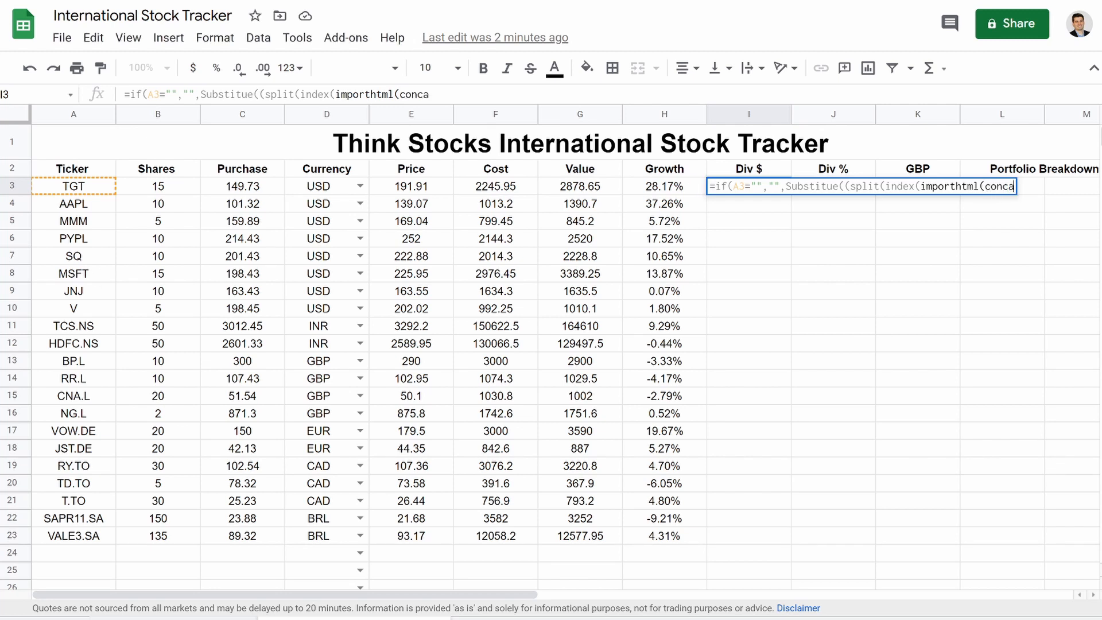
type("tenate")
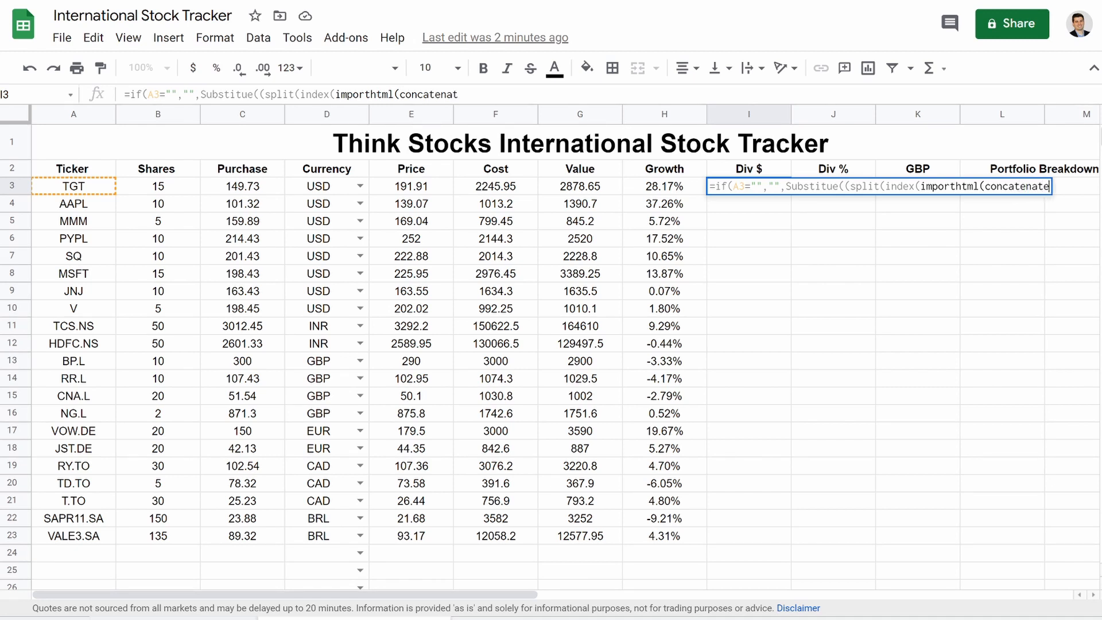
type("(")
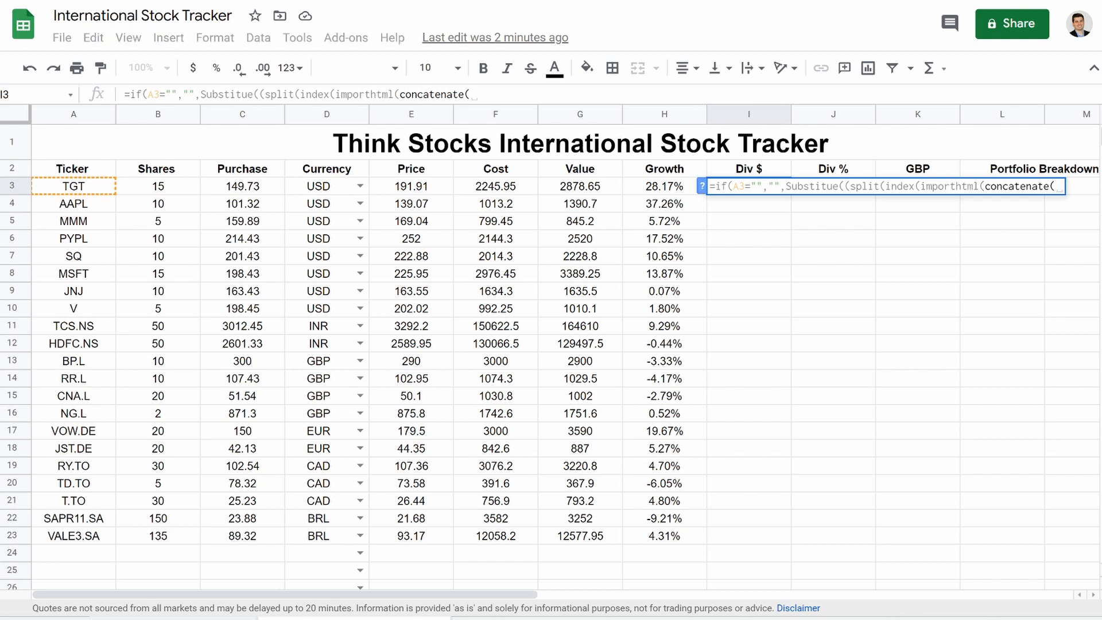
key("shift+Return")
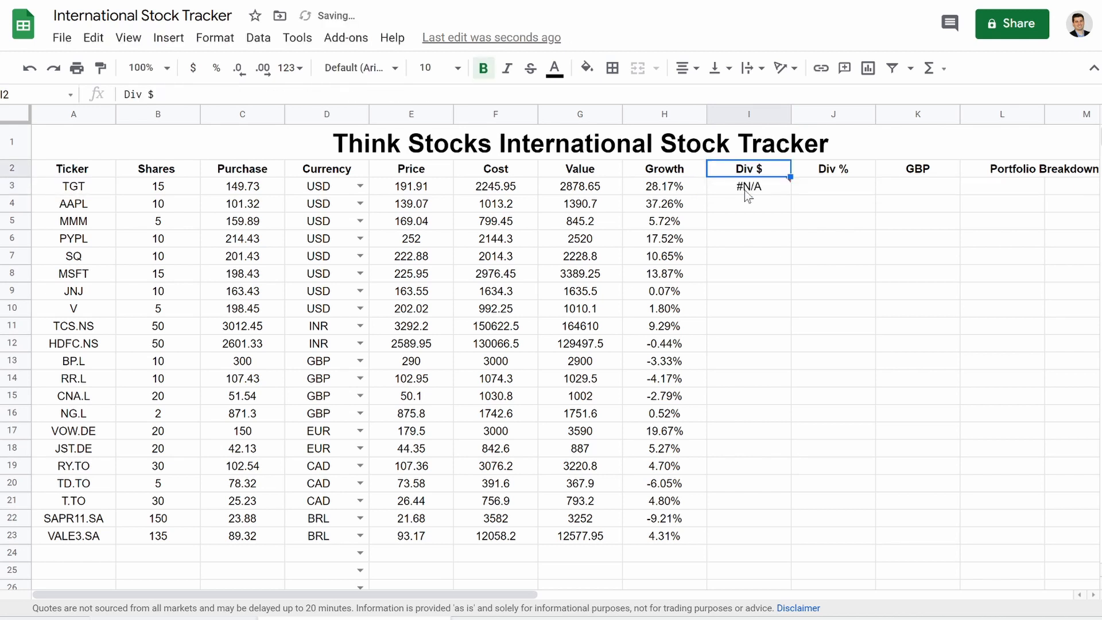
- Reopen the I3 formula, remove all closing parentheses after concatenate( and start a quoted text argument there
left_click(746, 192)
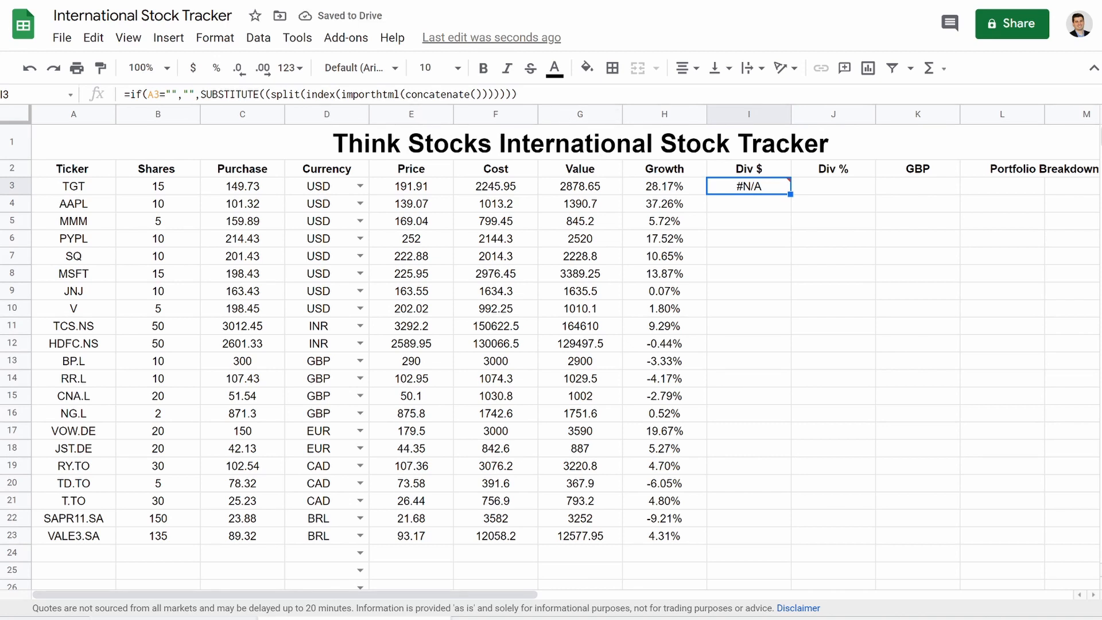
left_click_drag(516, 93, 479, 94)
key("BackSpace")
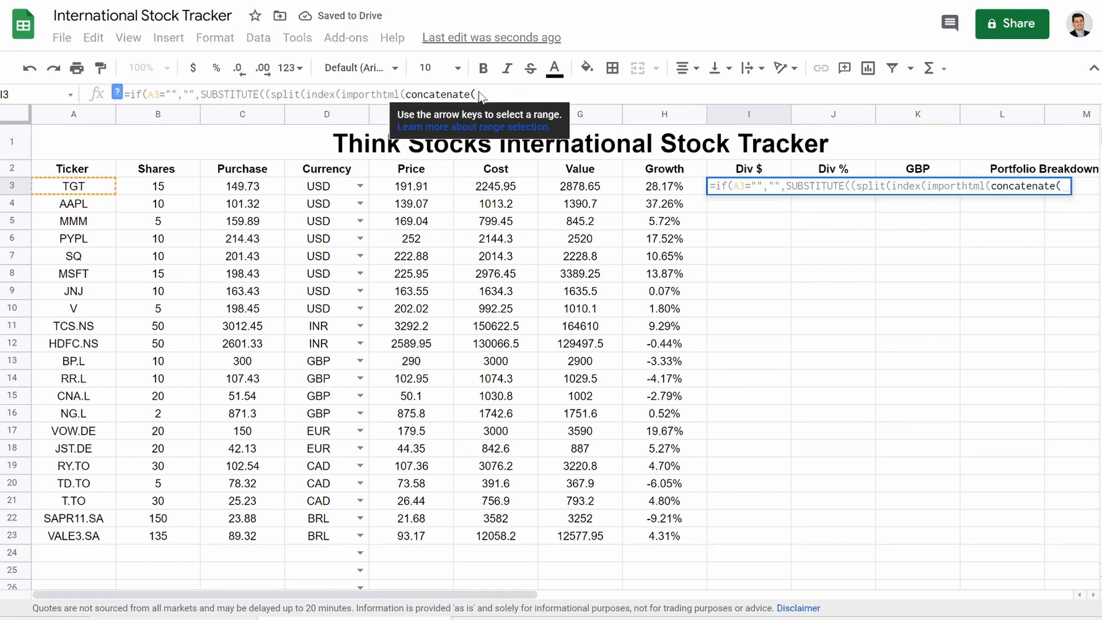
type("\"")
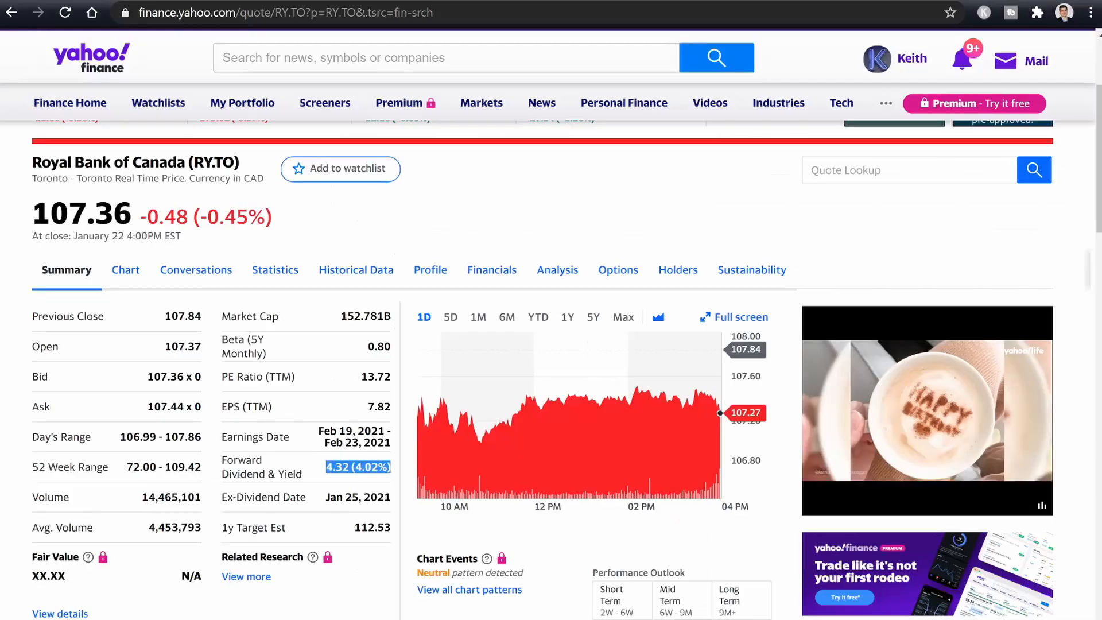
key("alt+Tab")
left_click(149, 14)
double_click(155, 17)
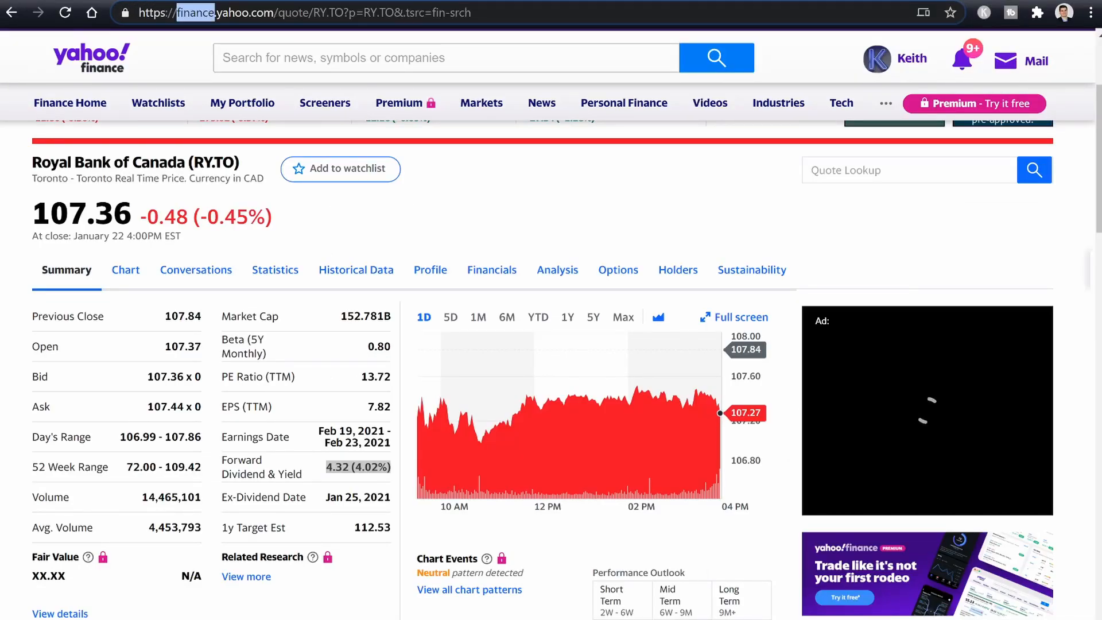
left_click_drag(139, 13, 313, 13)
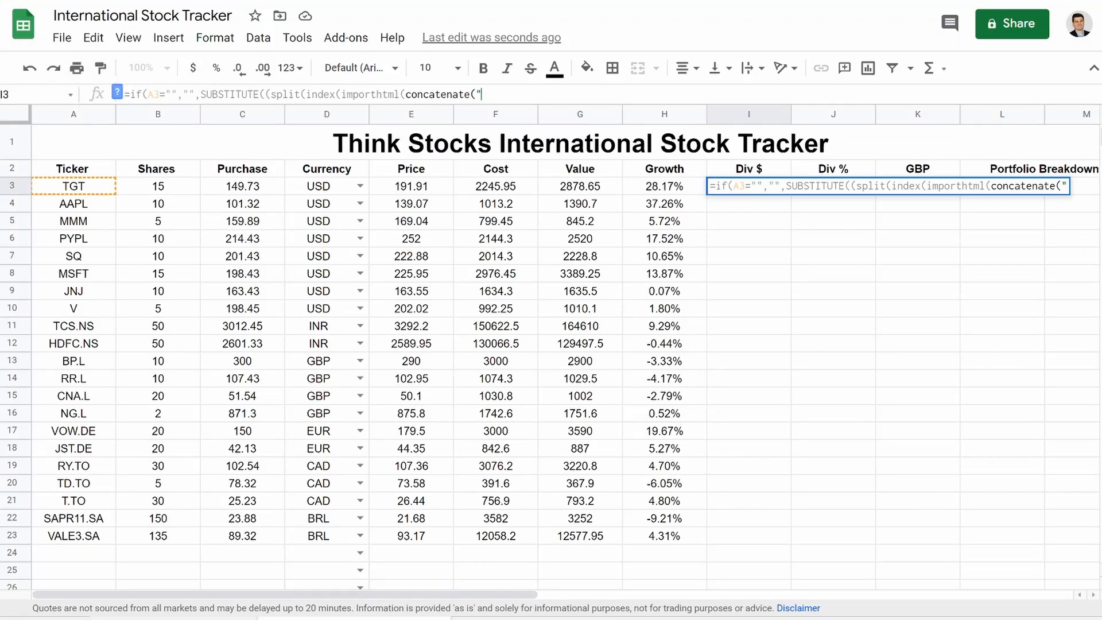
type("https://finance.yahoo.com/quote/")
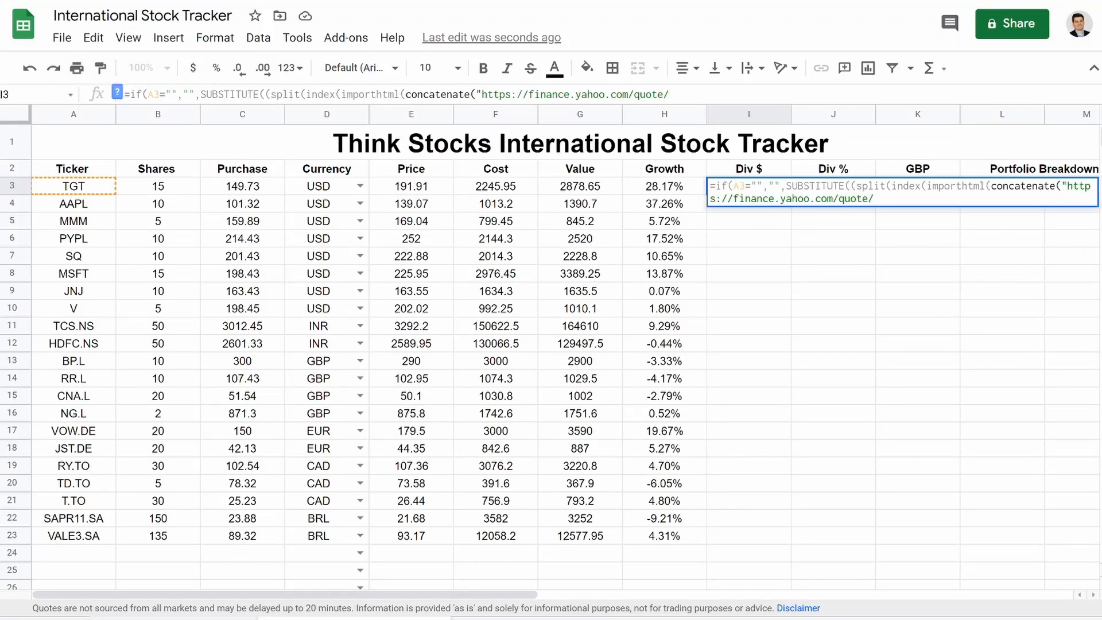
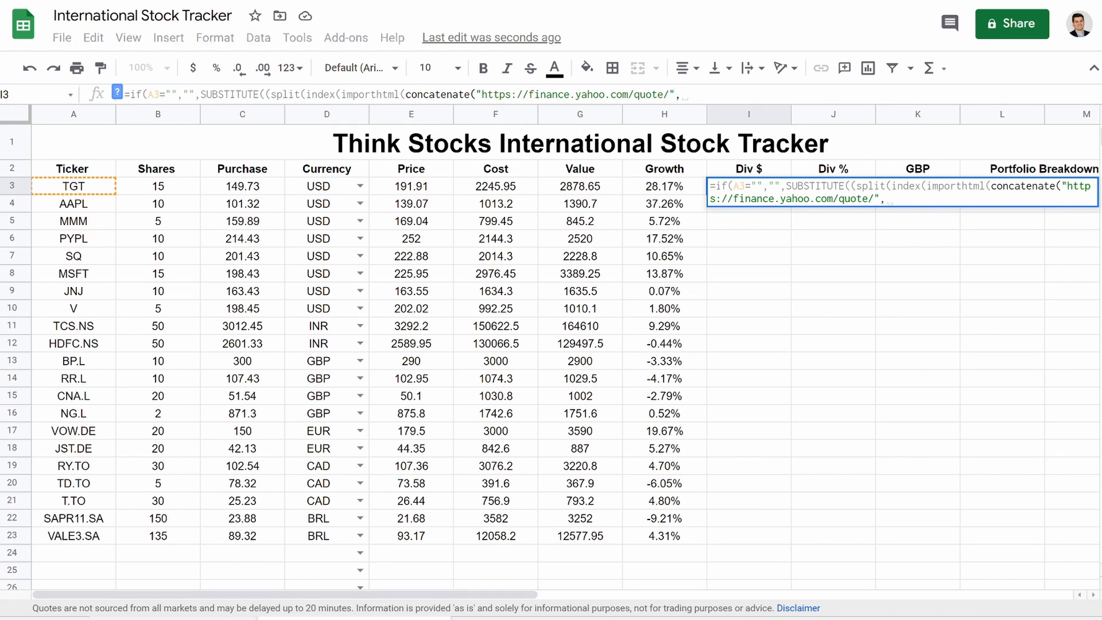
- Complete the concatenate, importhtml and index arguments in I3 with the ticker cell A3, "Table", table number 2, row 6 and column 2
type(",A3)")
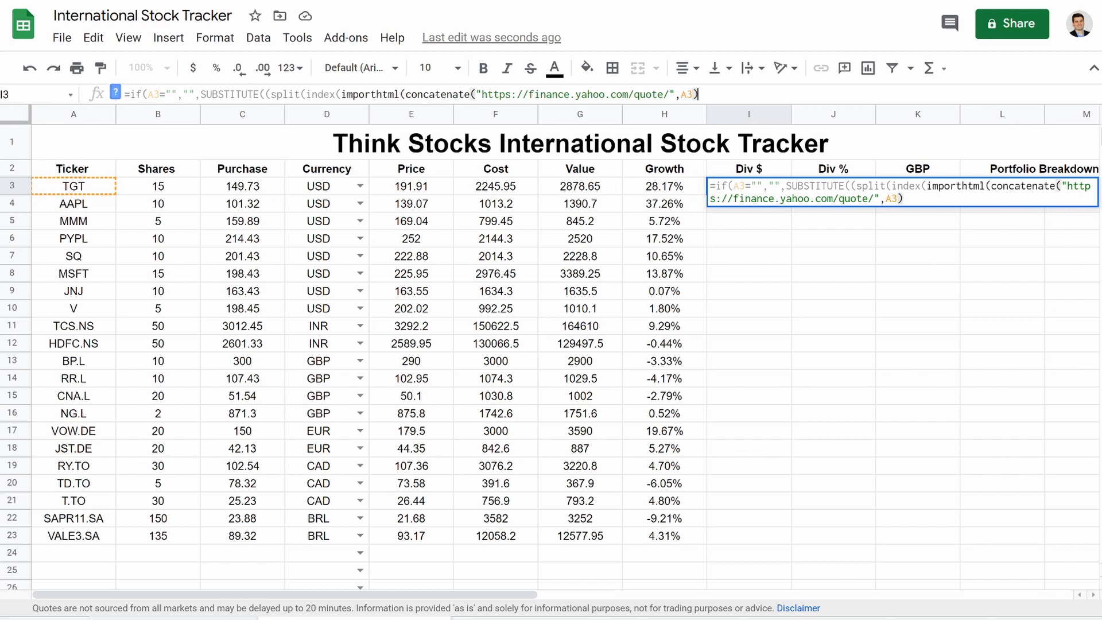
type(",\"Tal")
type("be")
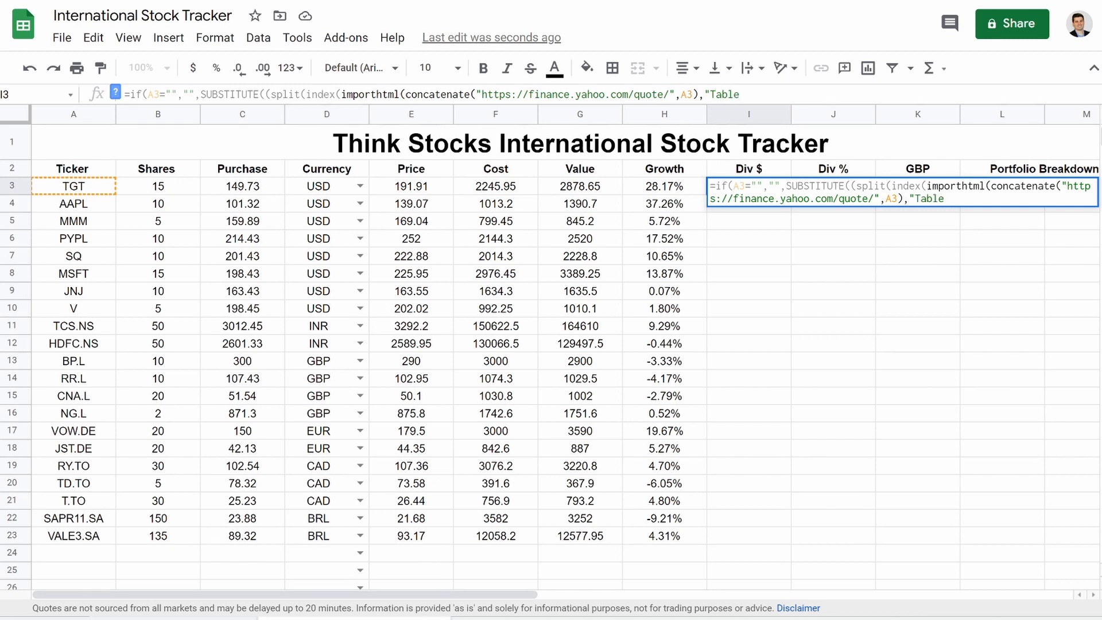
type("\",2)")
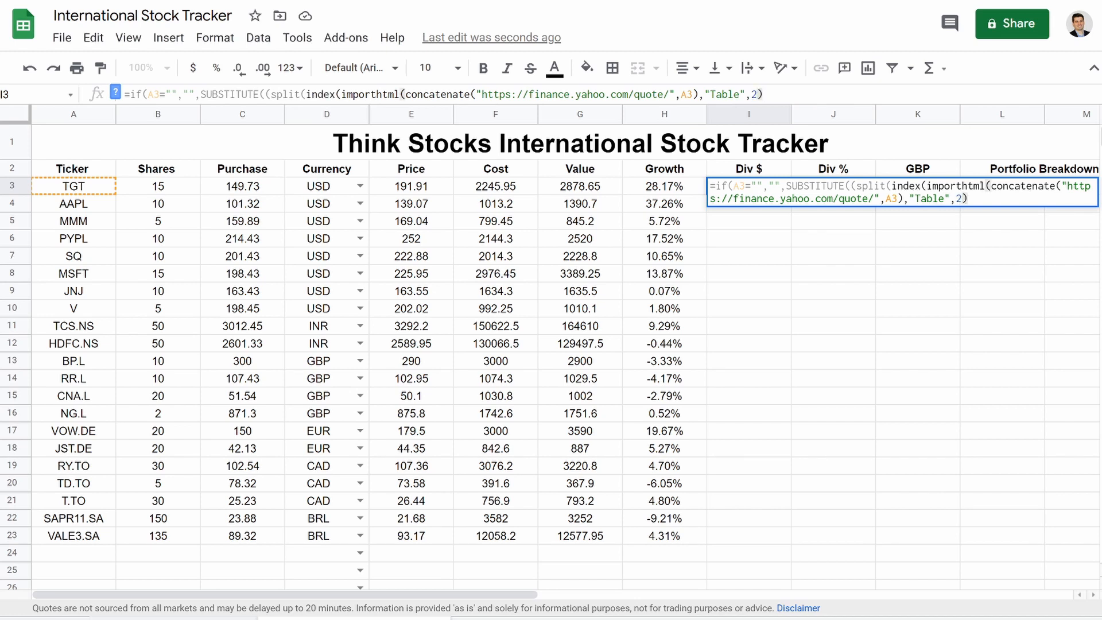
type(",6,")
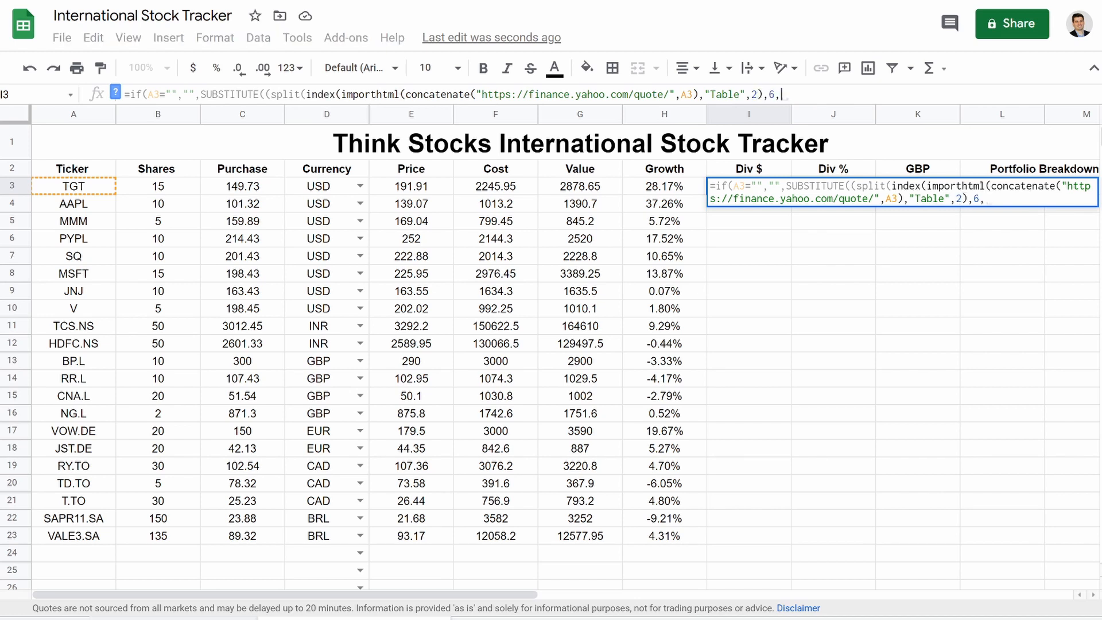
type("2)")
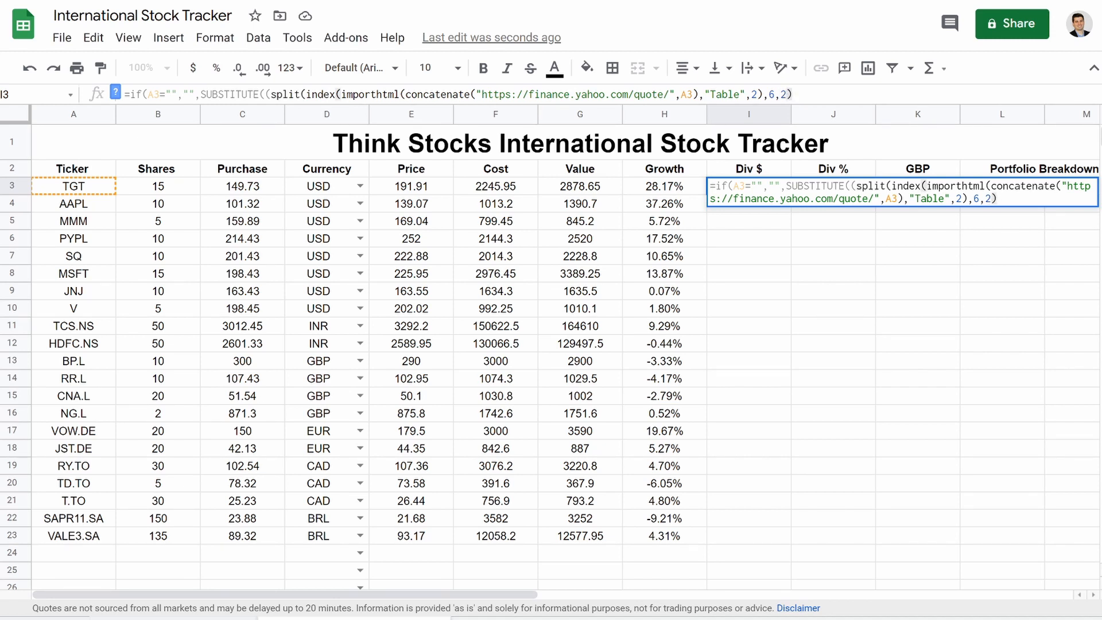
- Add the split delimiter " ()" to the I3 formula and close both parentheses around the split
type(",")
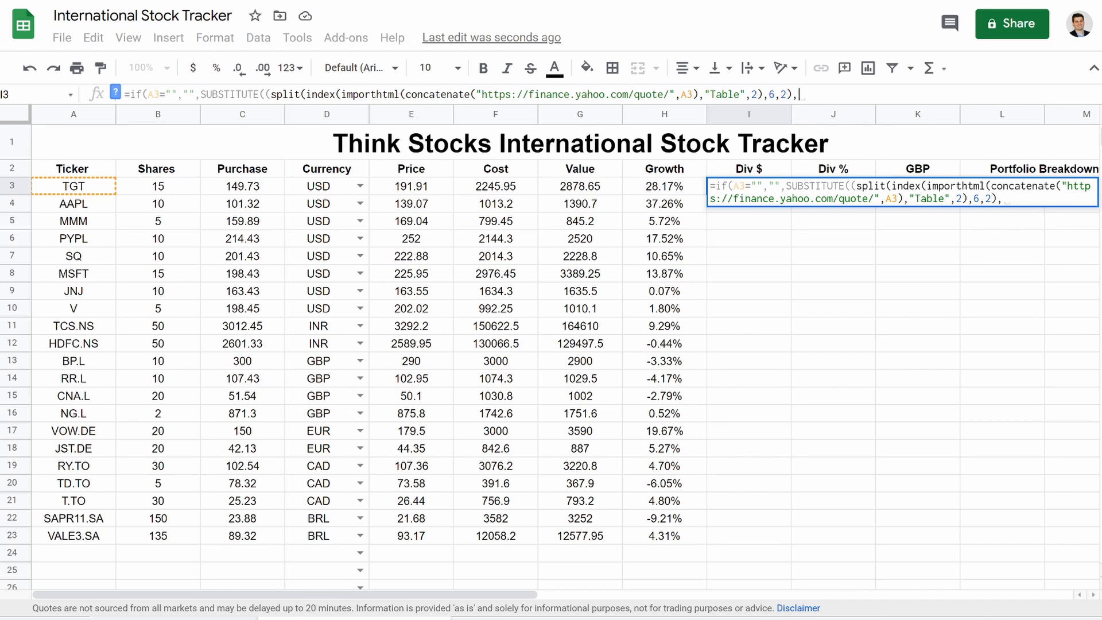
type("\"")
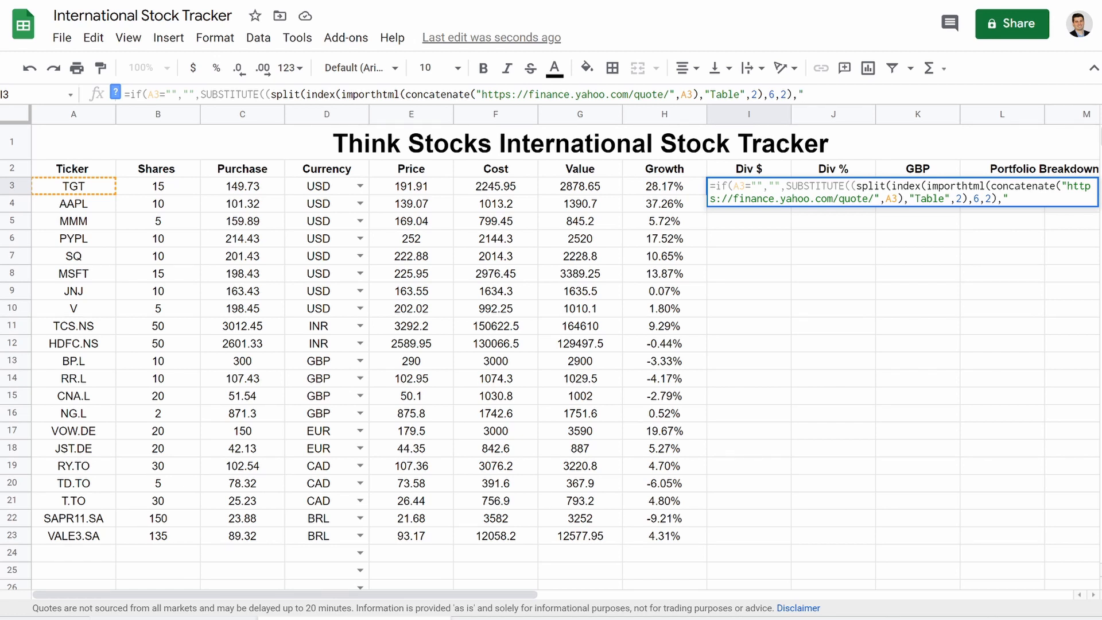
type("()\"))")
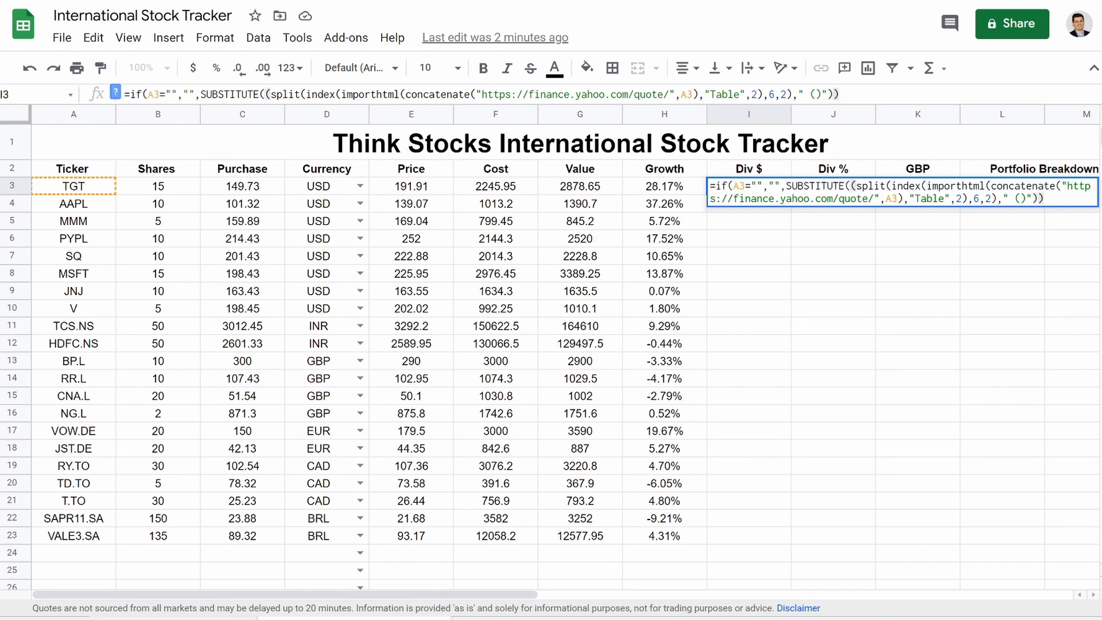
- Finish the I3 formula by having SUBSTITUTE replace "N/A" with "0.00", close the remaining parentheses and enter it
type(",")
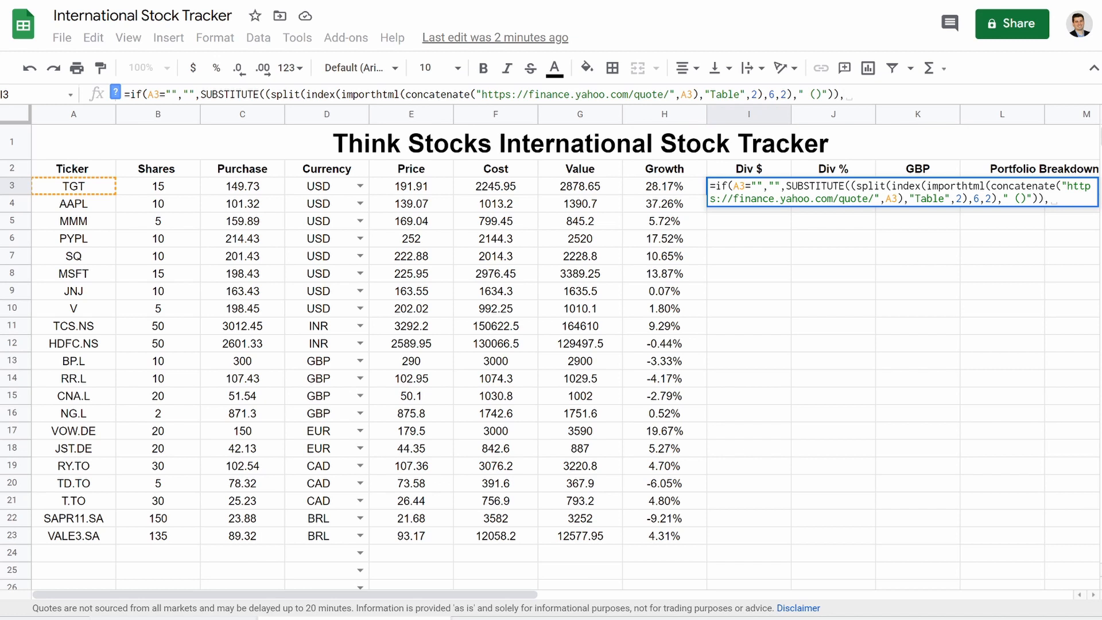
type("\"")
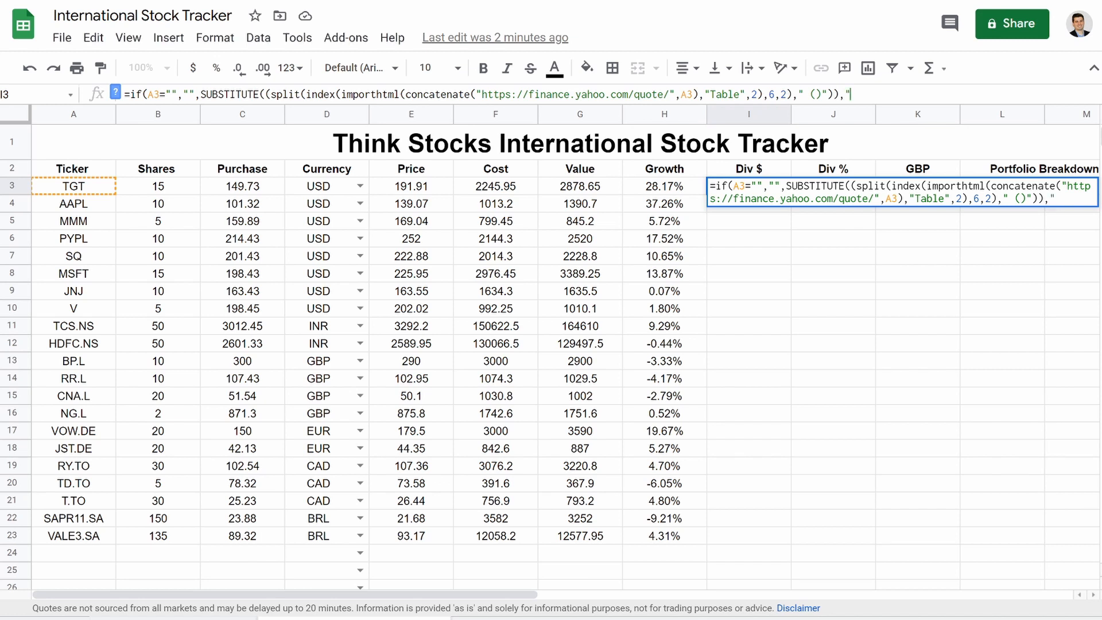
type("N/A\",")
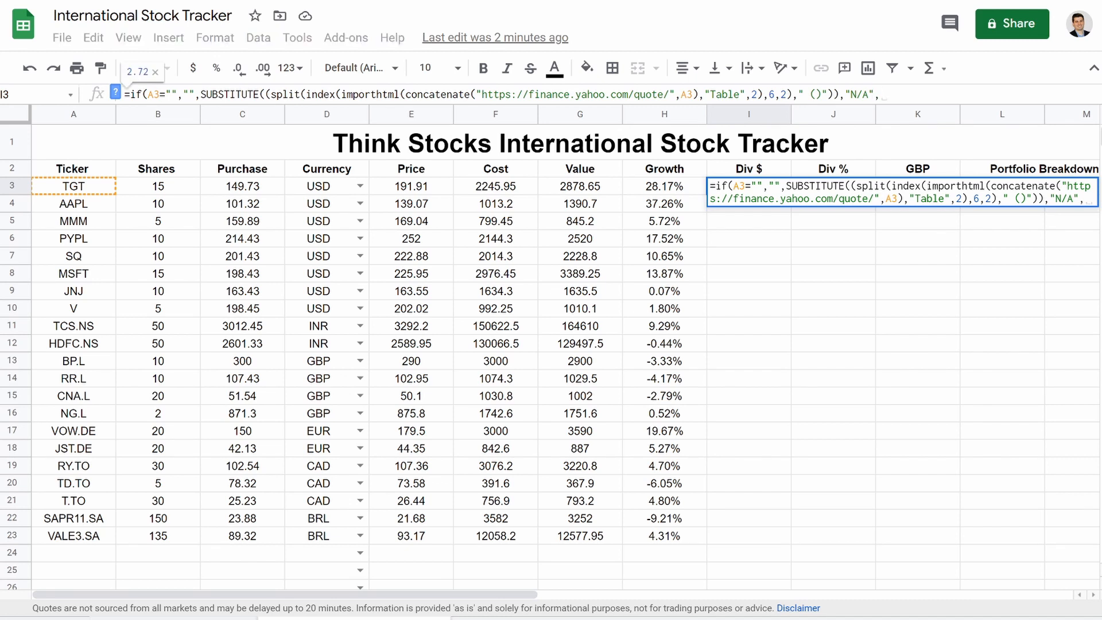
type("\"")
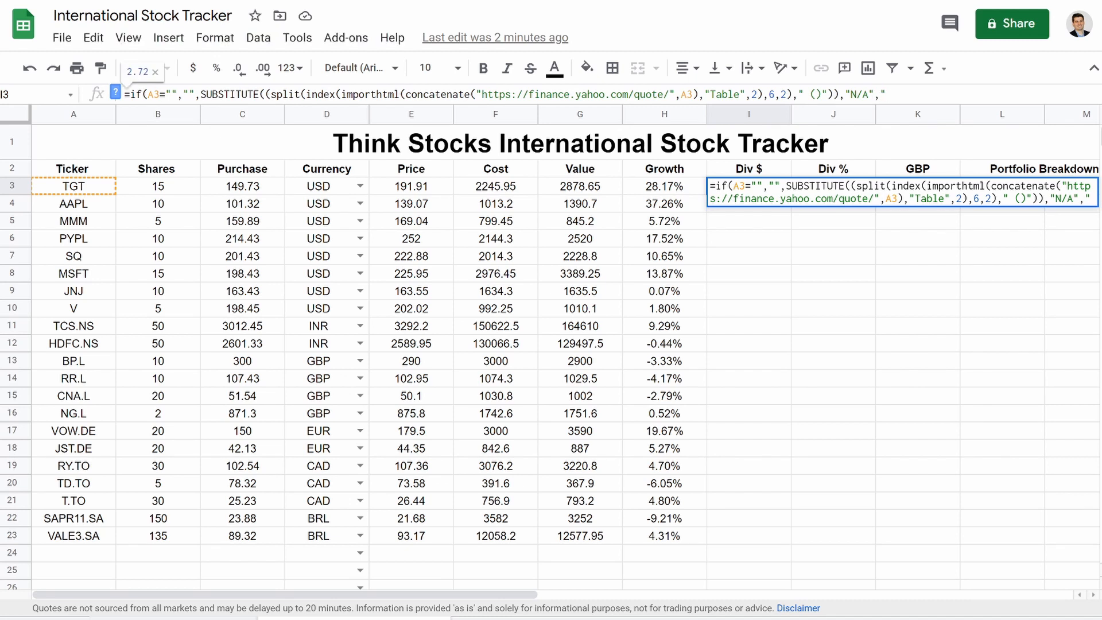
type("0.00")
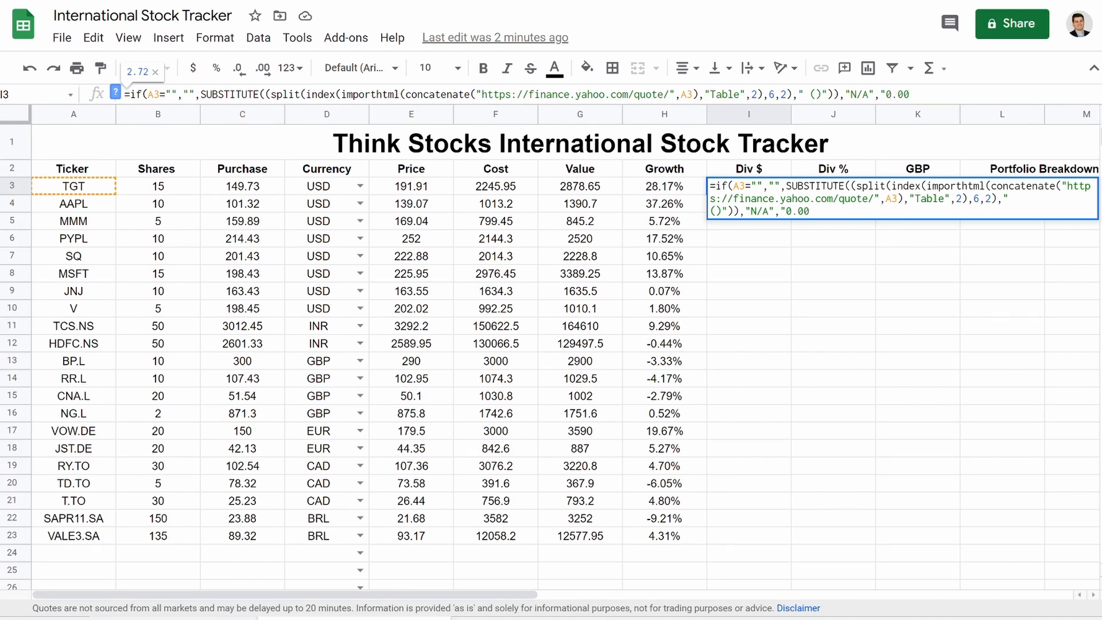
type("\"))")
key("Return")
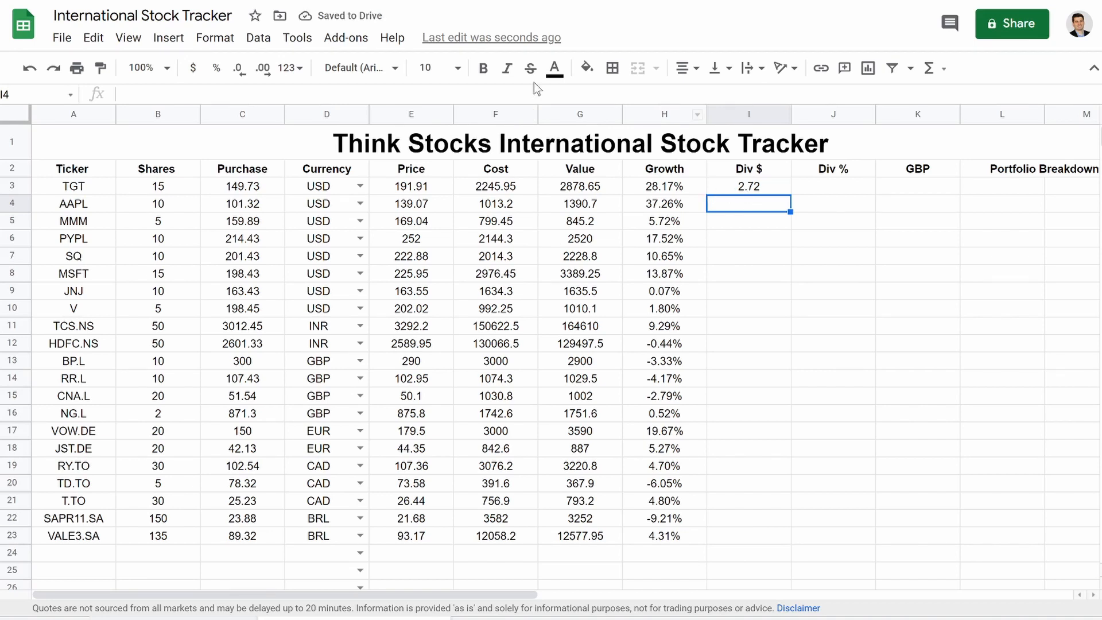
- Look up the first ticker, TGT, on Yahoo Finance and check its Forward Dividend & Yield value
left_click(73, 189)
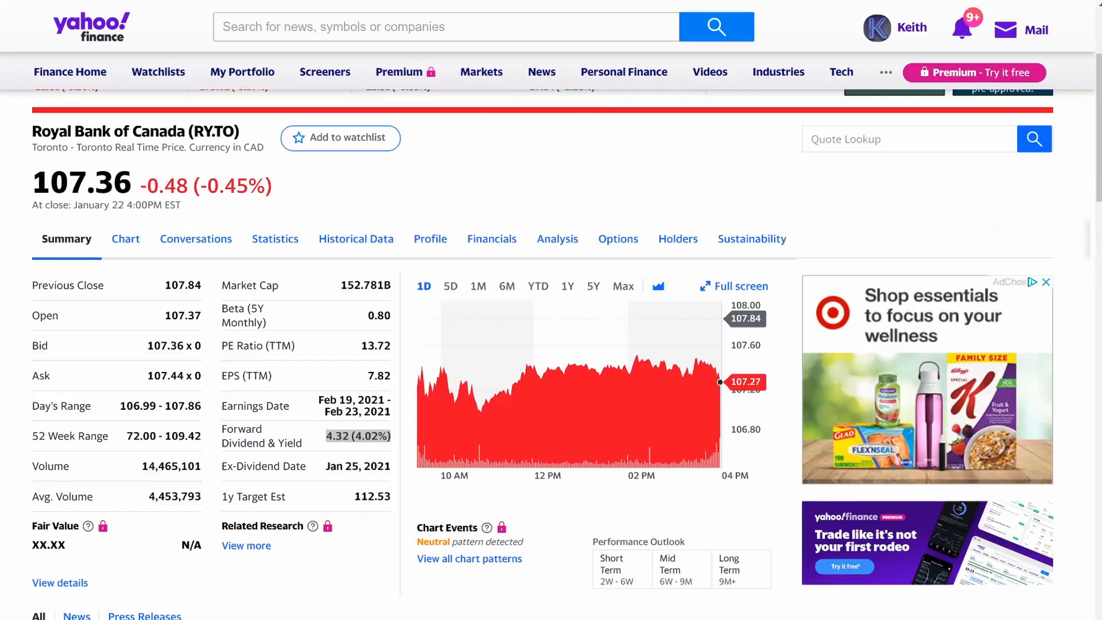
type("tgt")
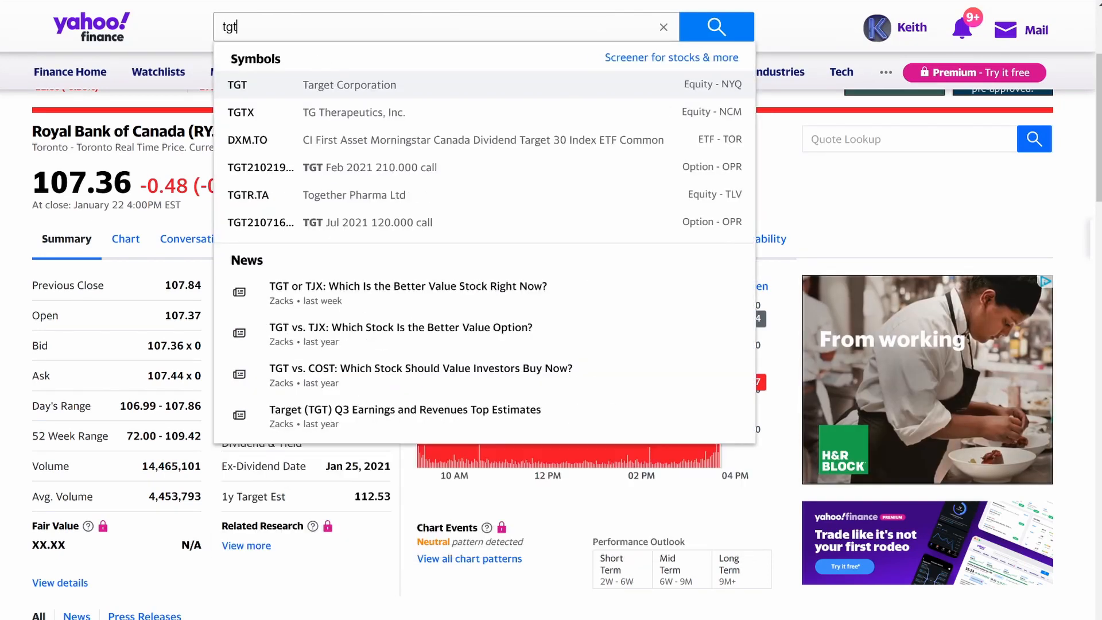
key("Return")
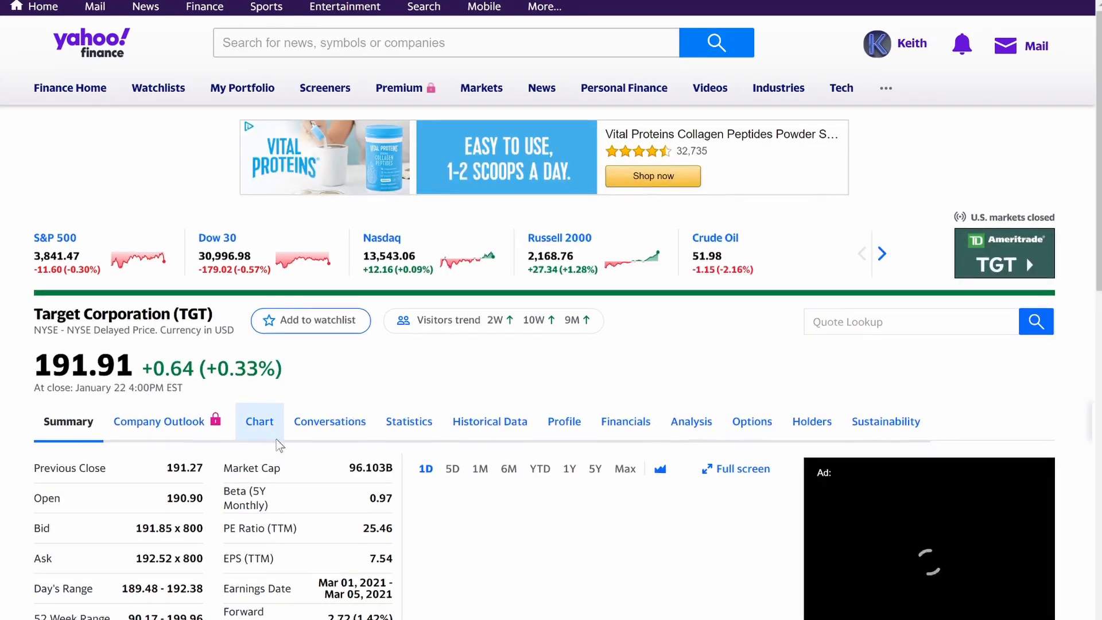
scroll(318, 440, "down", 3)
double_click(340, 433)
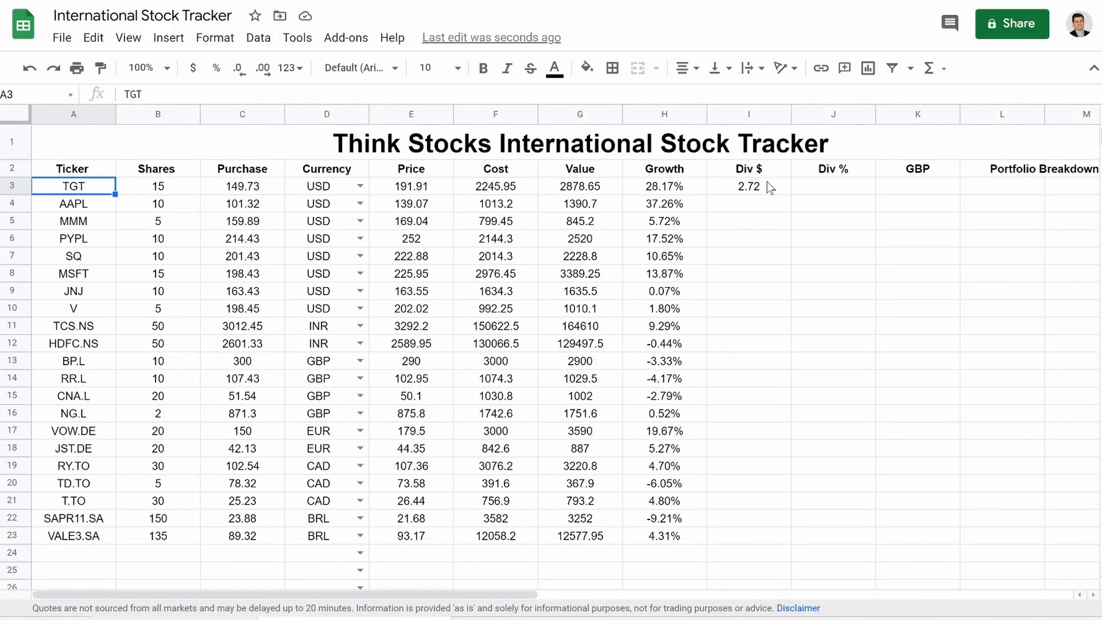
- Fill the Div $ formula from I3 down through I23 and check the results for PYPL, SQ, RR.L, CNA.L and JST.DE
left_click(767, 182)
left_click_drag(791, 194, 773, 546)
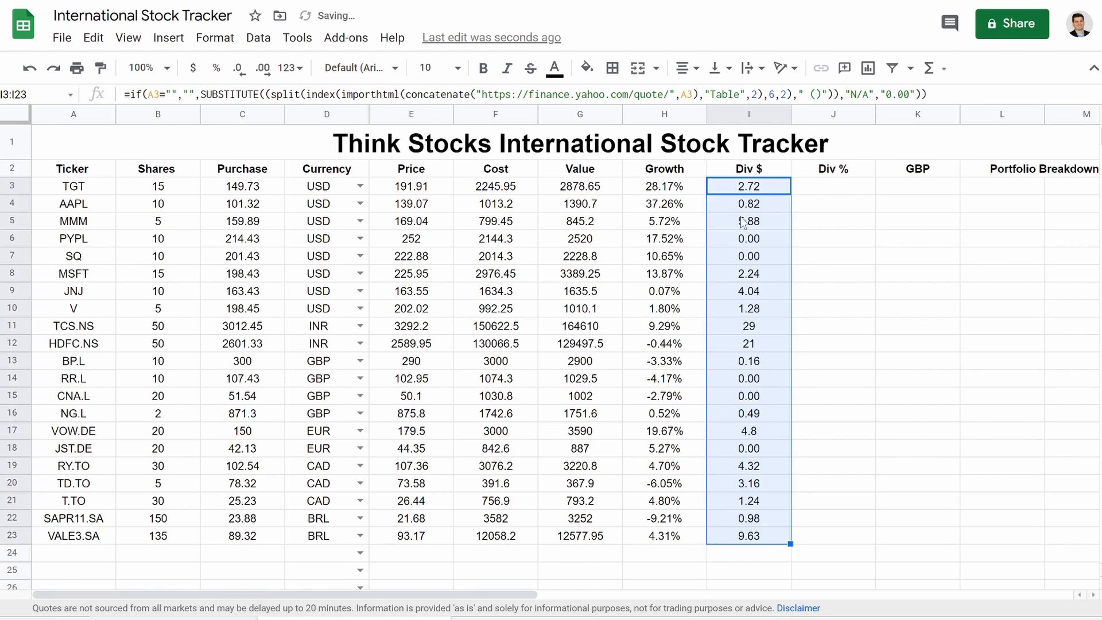
left_click(744, 247)
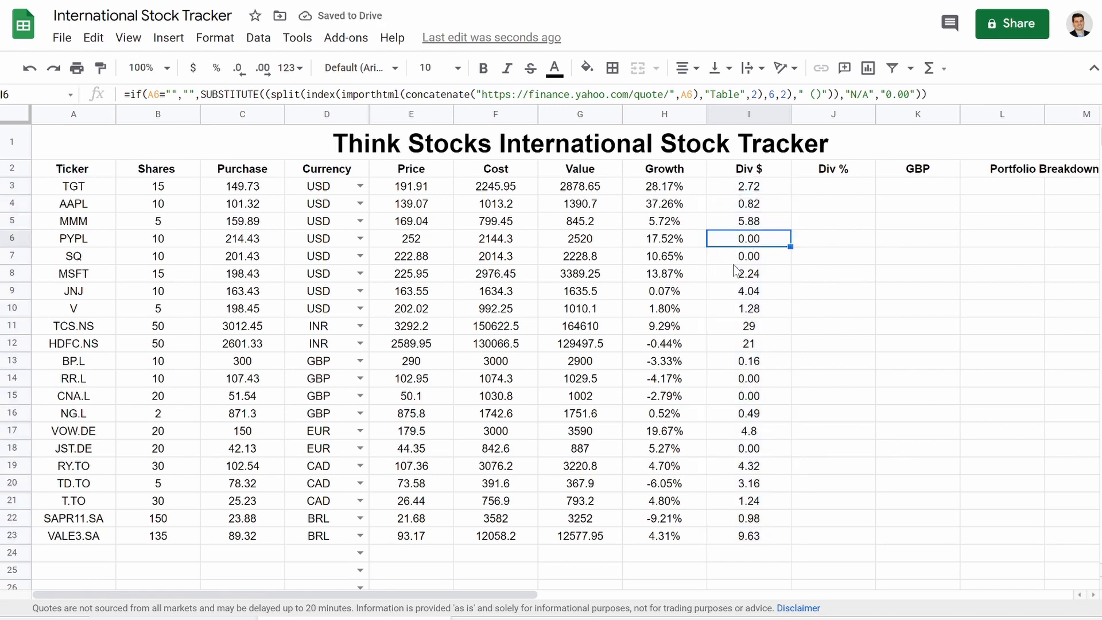
left_click(738, 261)
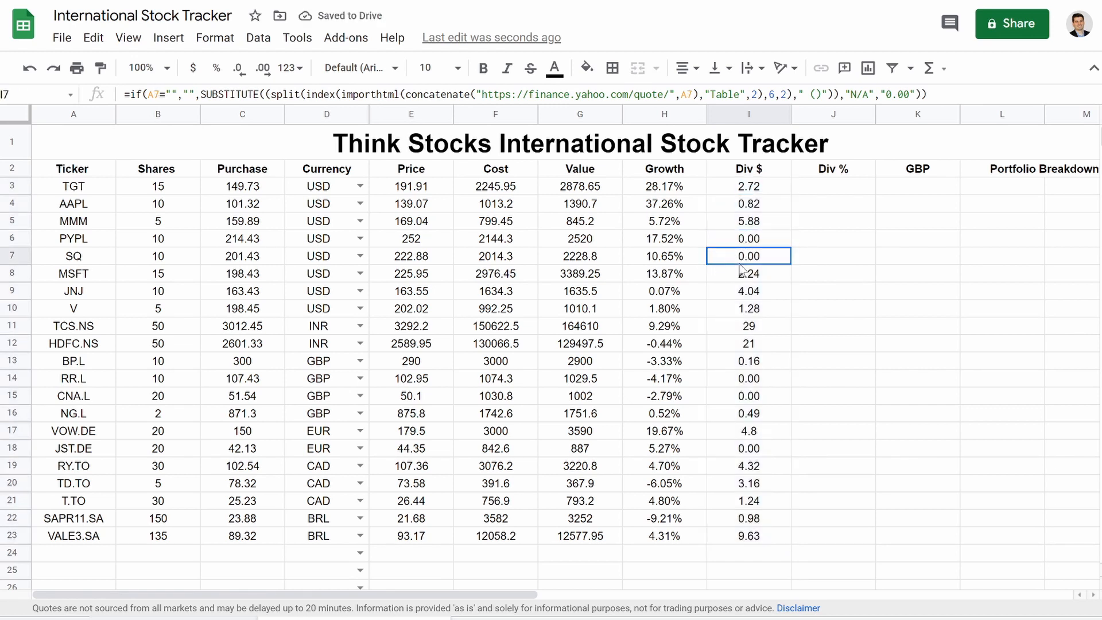
left_click(737, 383)
left_click(742, 402)
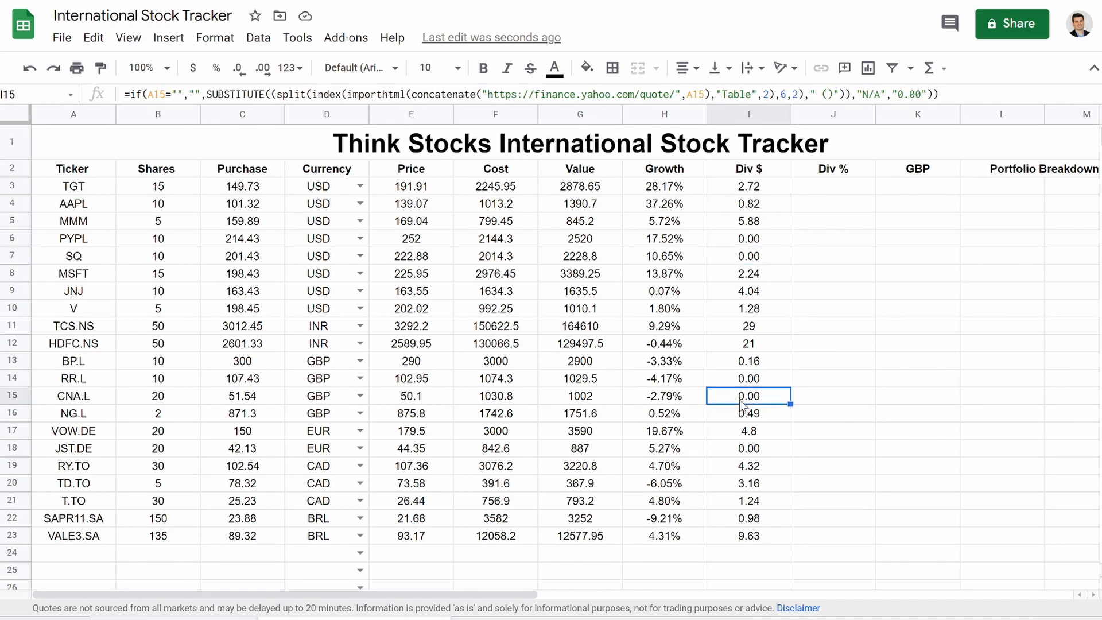
left_click(741, 451)
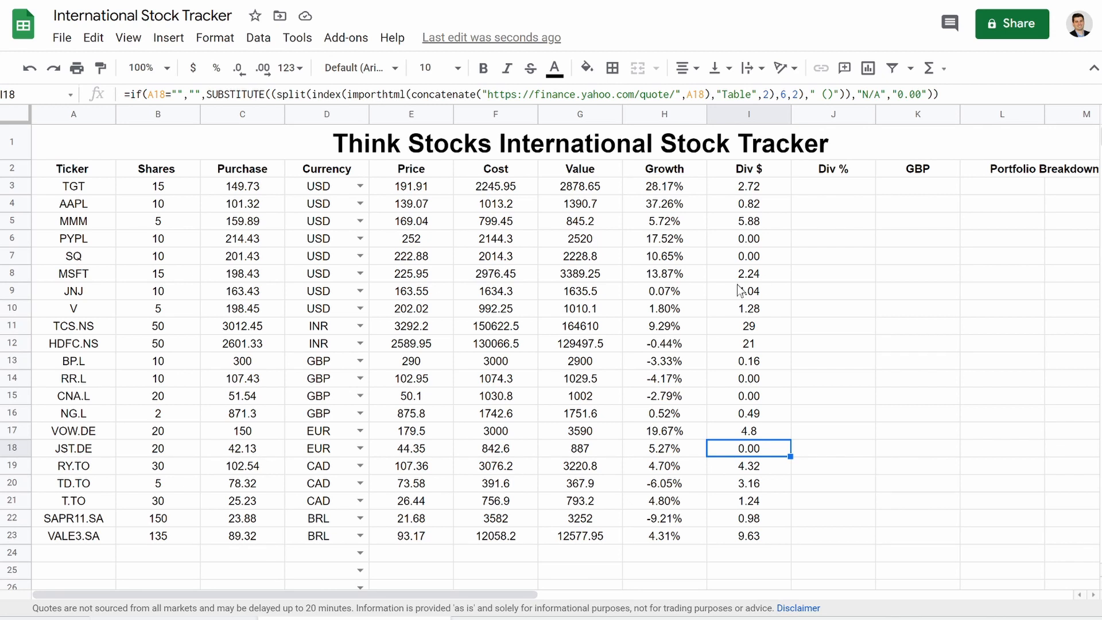
- Enter =if(A3="","",I3/E3) in J3 under Div % and fill the formula down to row 23
left_click(741, 243)
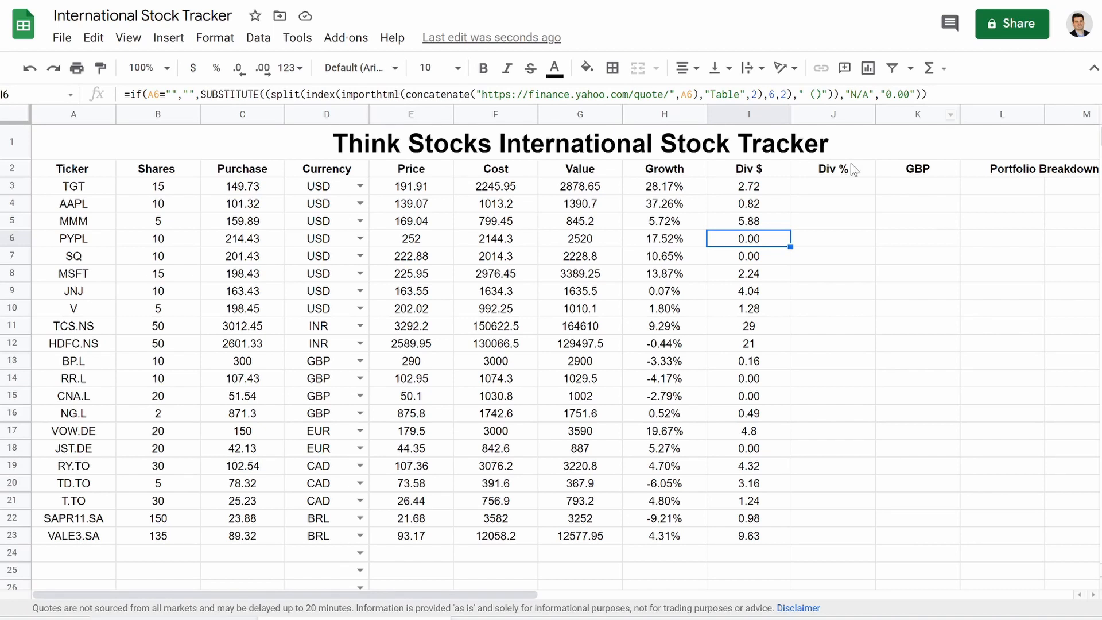
left_click(817, 189)
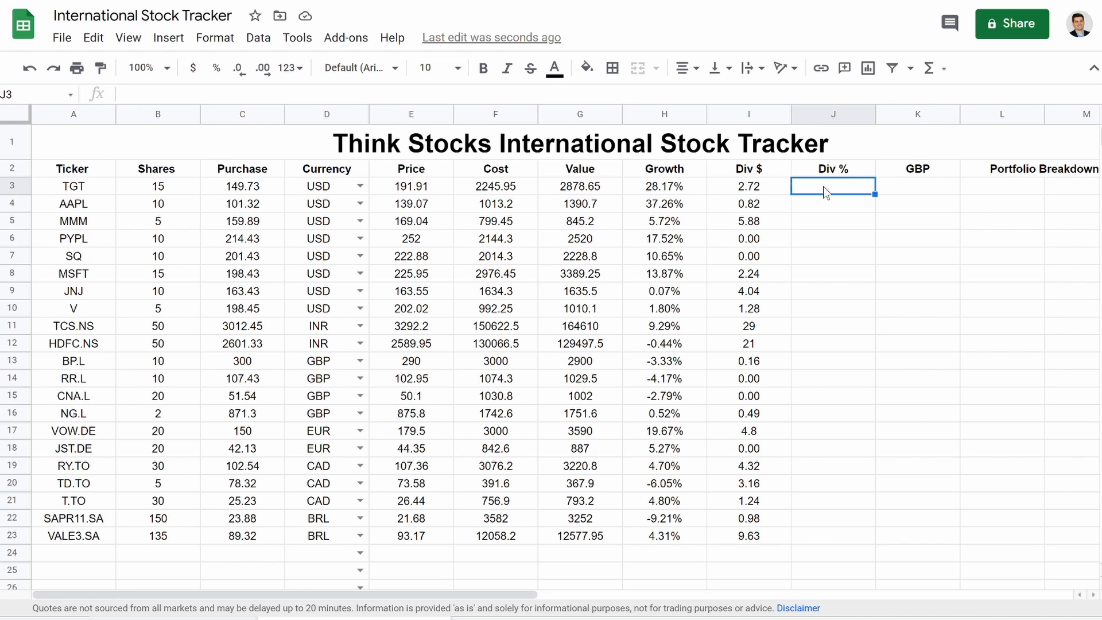
type("=if")
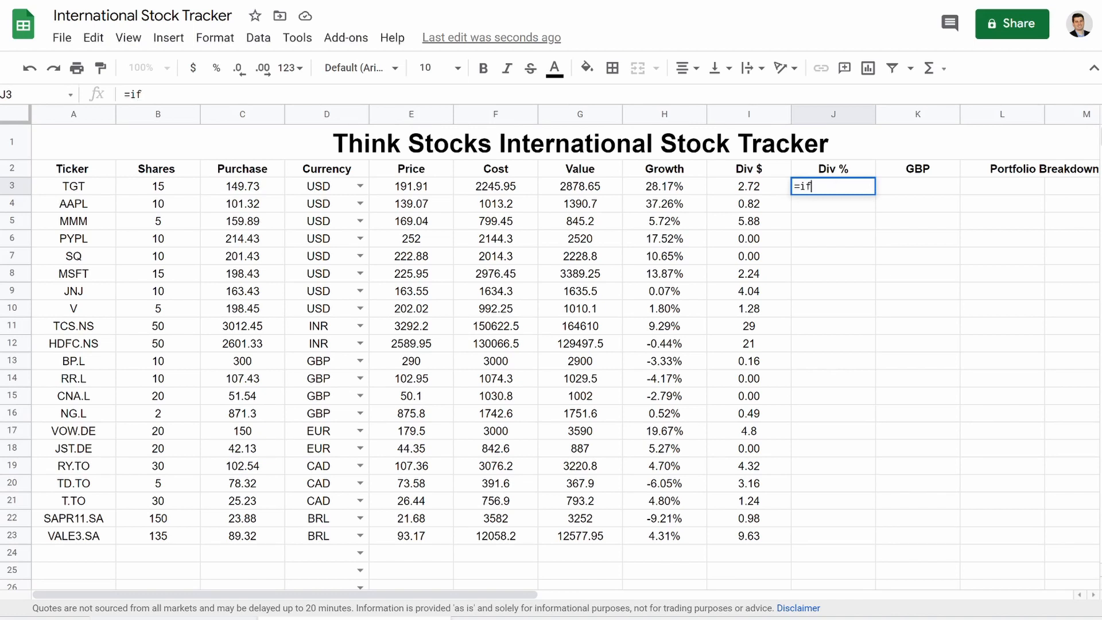
type("(A3=\"\",")
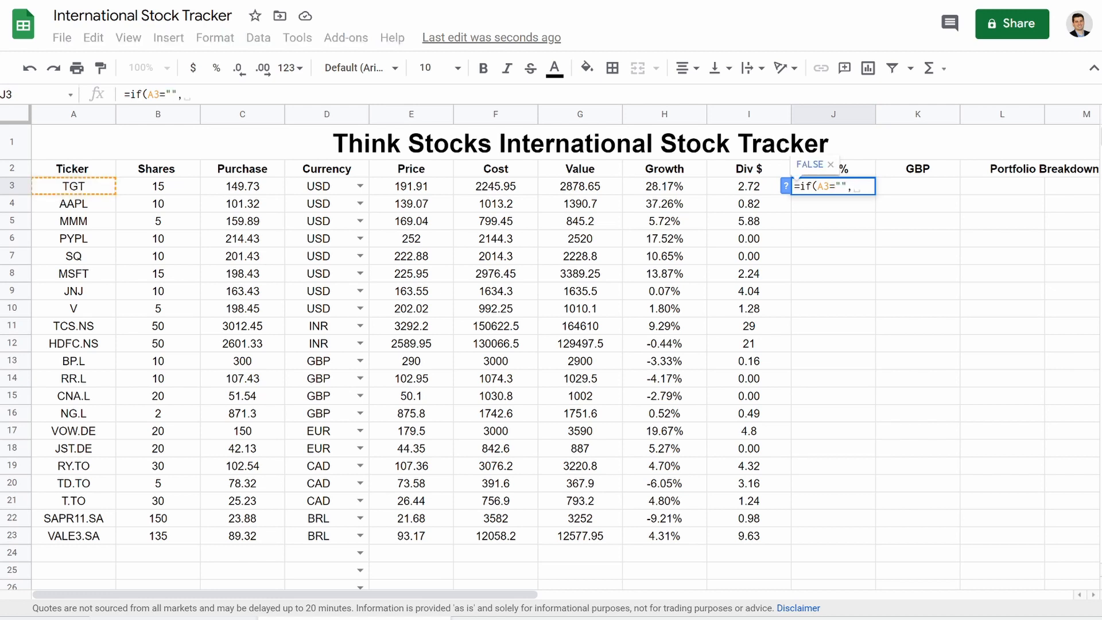
type("\"\",")
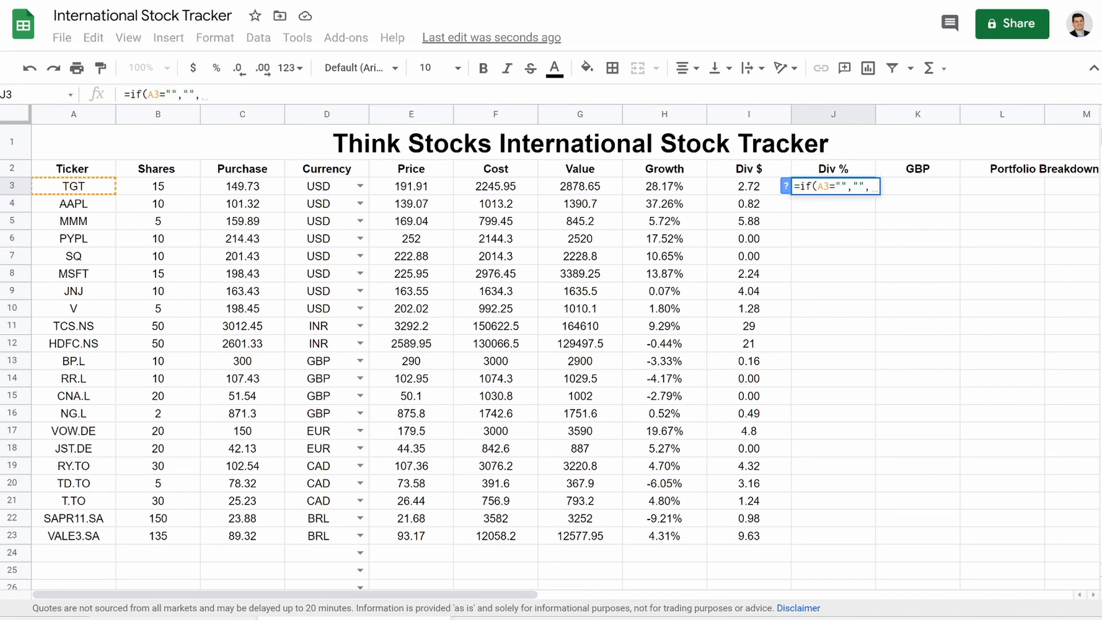
left_click(748, 192)
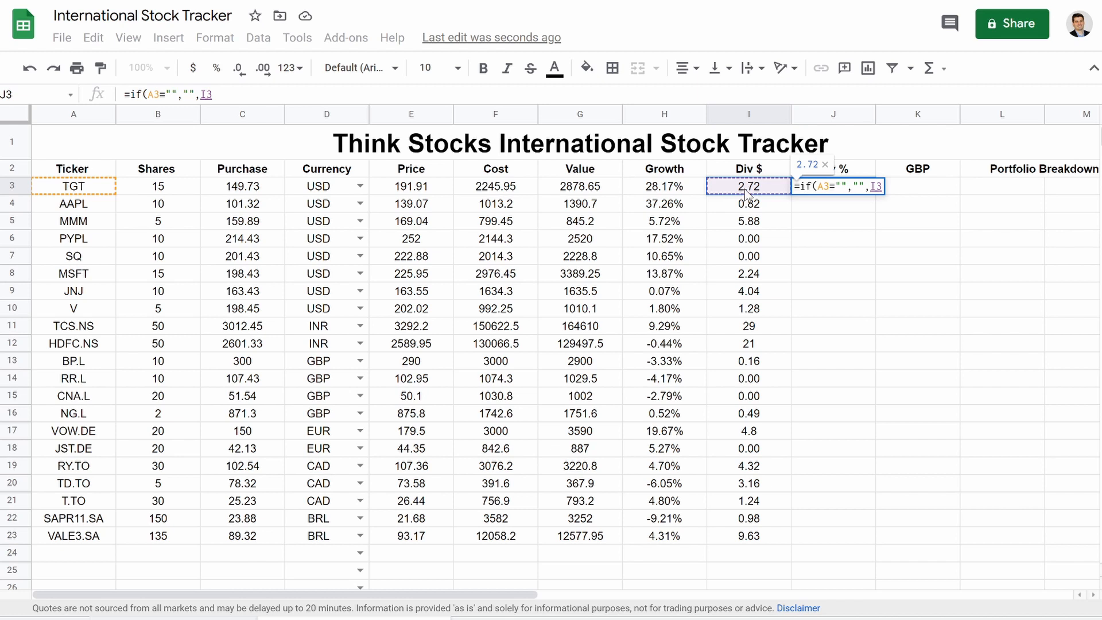
type("/")
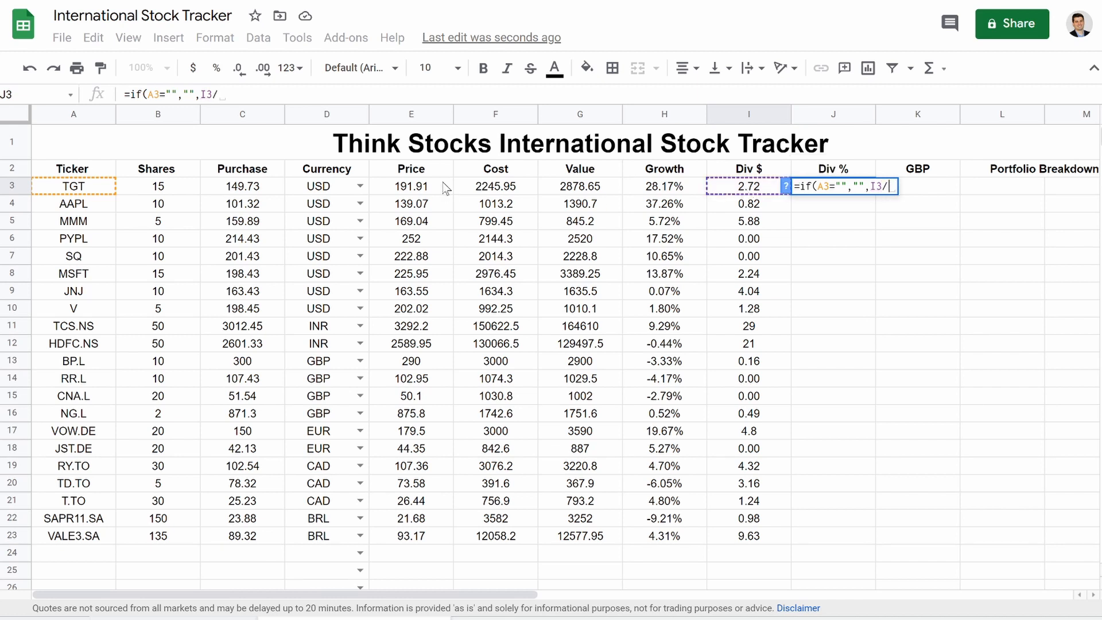
left_click(414, 189)
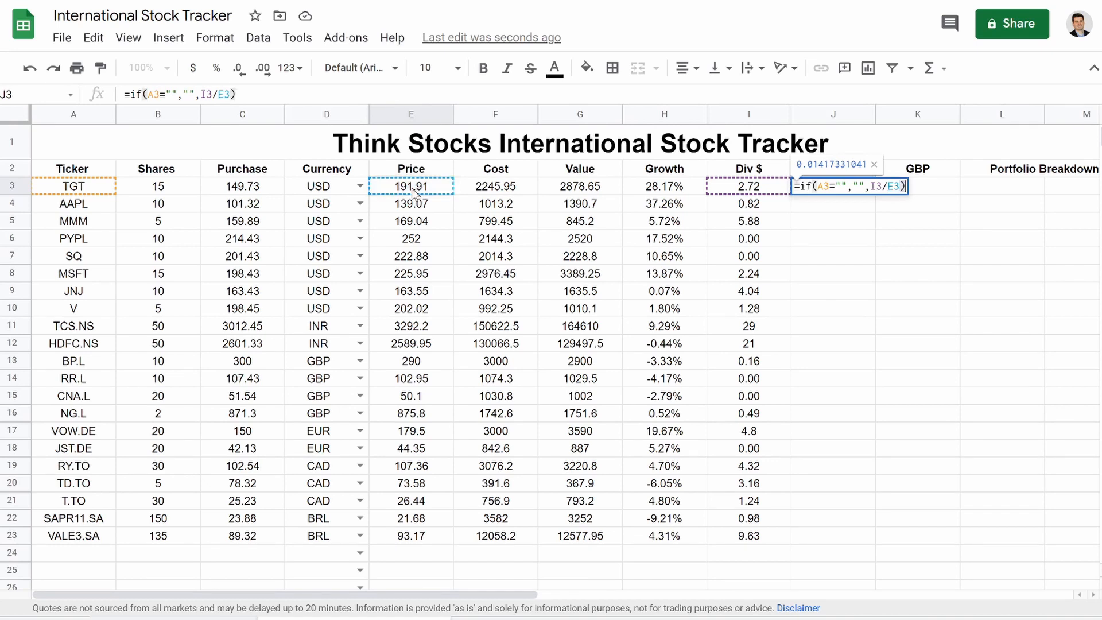
key("Return")
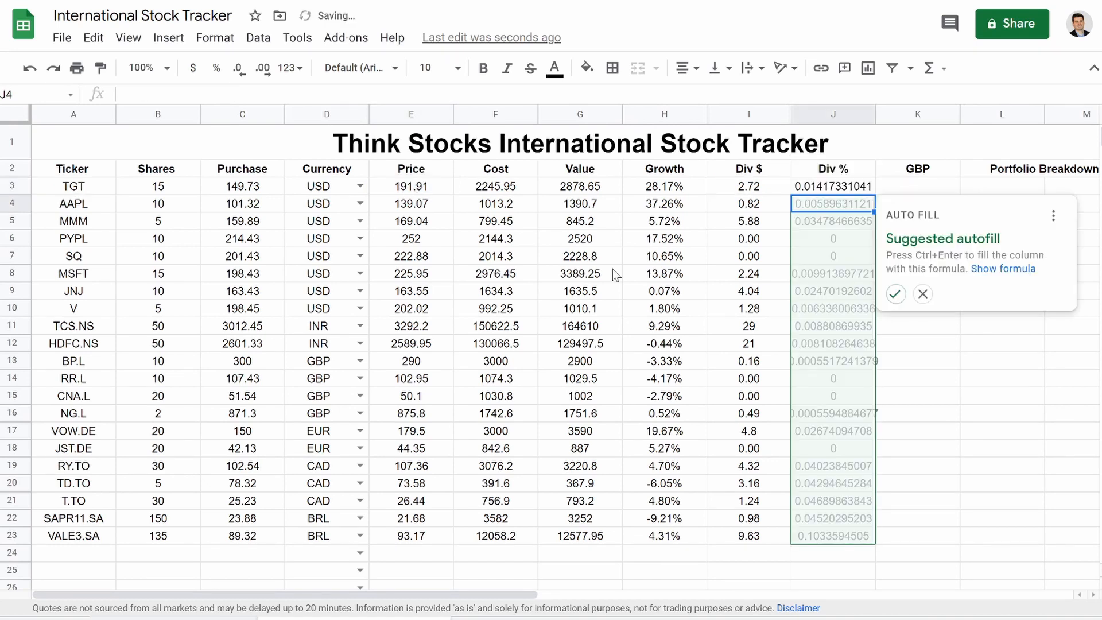
left_click(896, 294)
- Format the whole Div % column as percentages
left_click(834, 115)
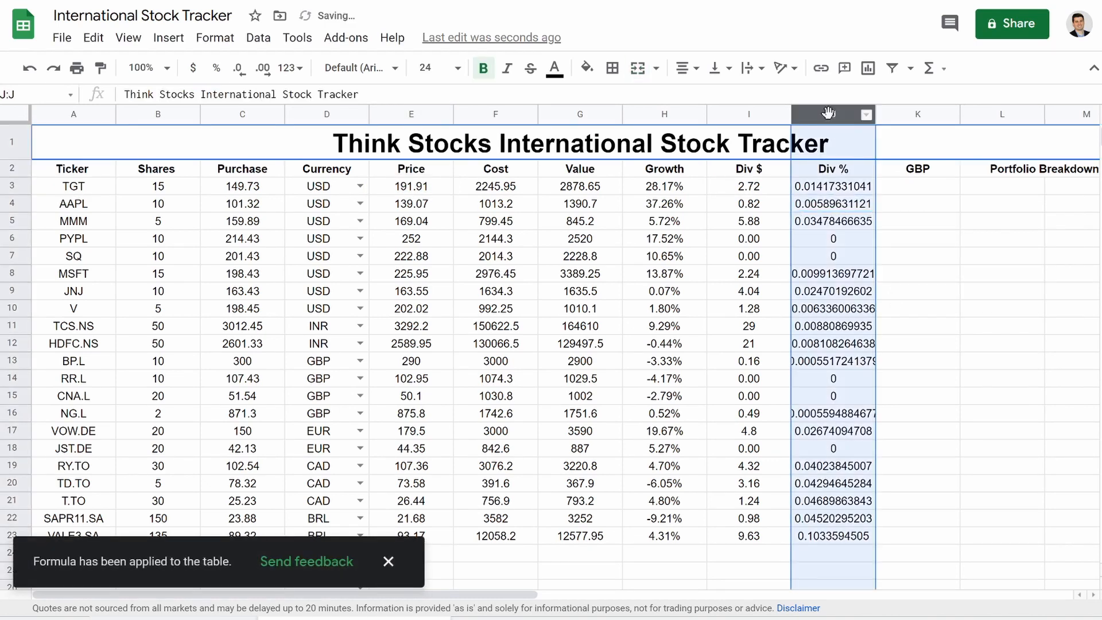
left_click(216, 68)
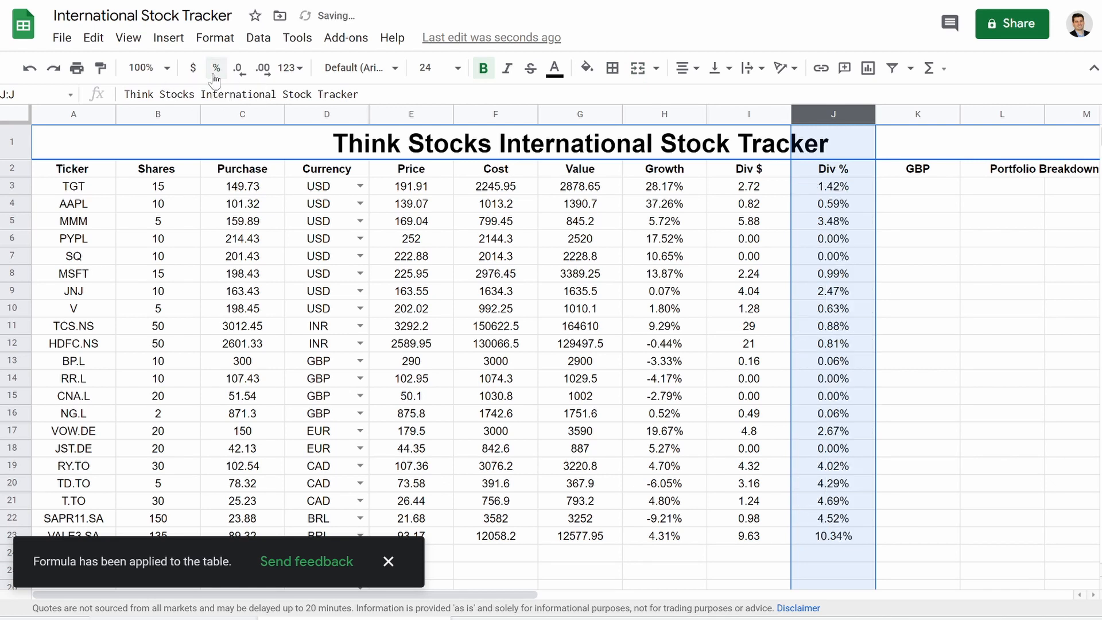
left_click(858, 224)
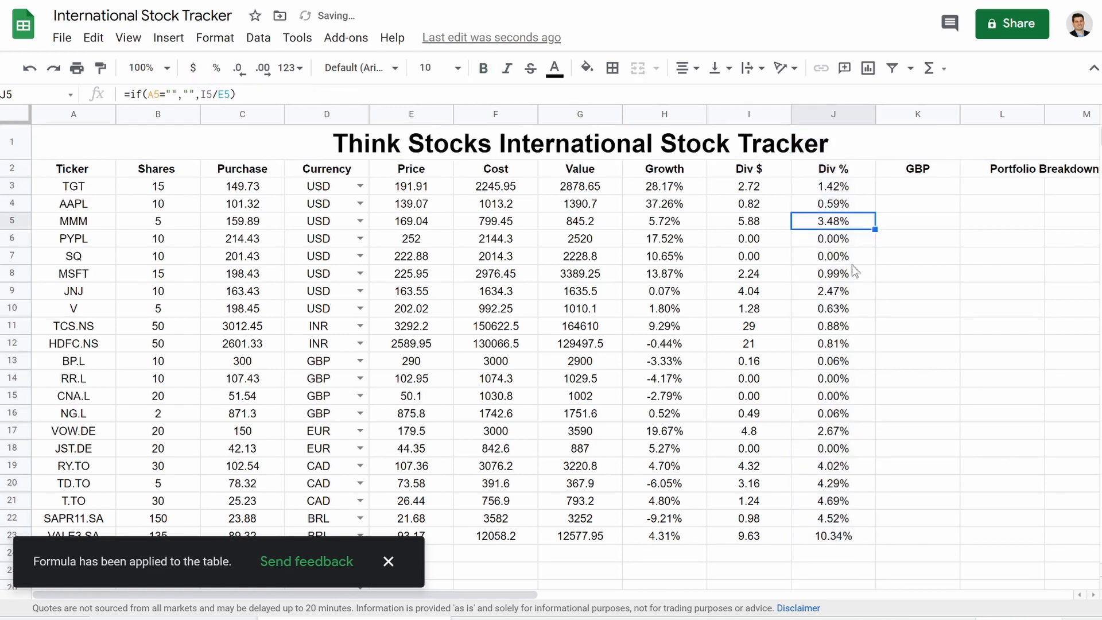
- Compare the TGT dividend percentage in J3 with the forward dividend yield on Target's Yahoo Finance page
left_click(836, 193)
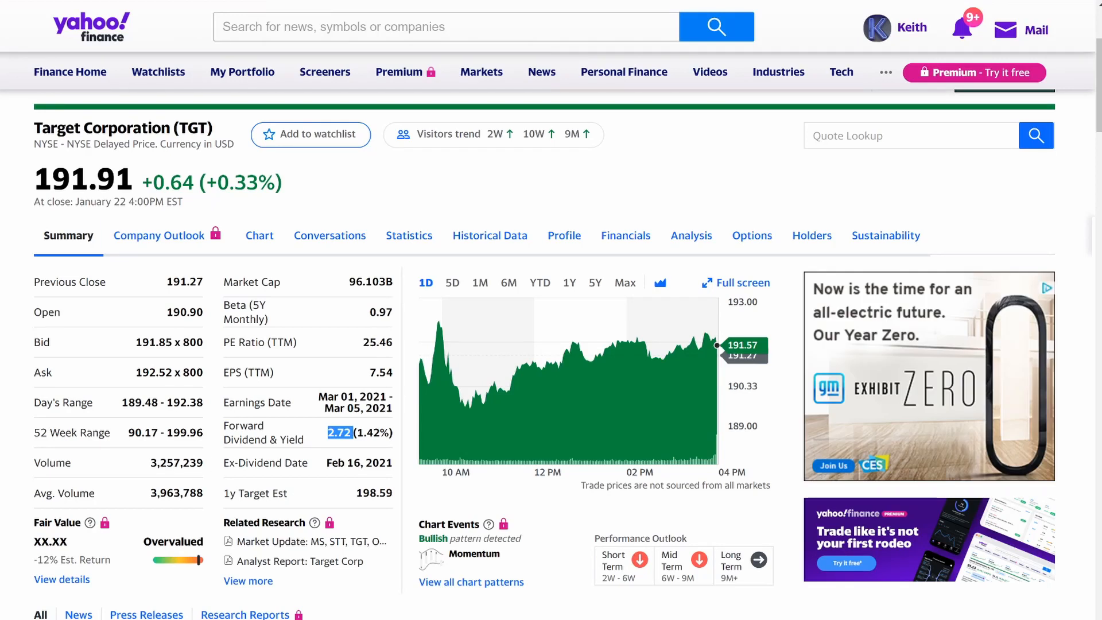
left_click_drag(357, 432, 390, 433)
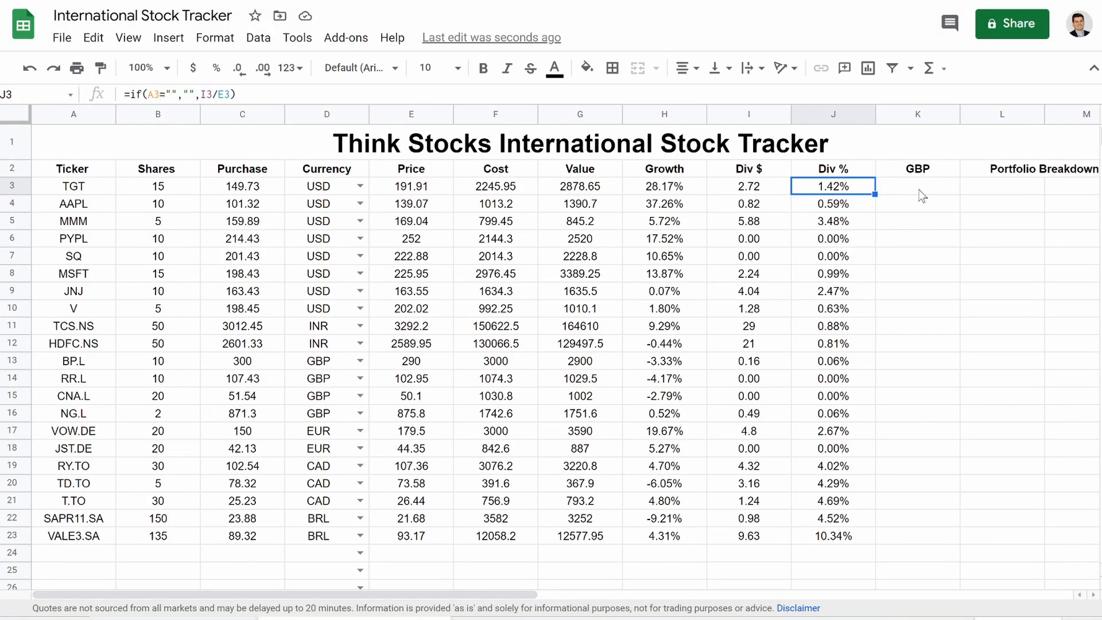
- Change the column header in K2 to USD
left_click(914, 194)
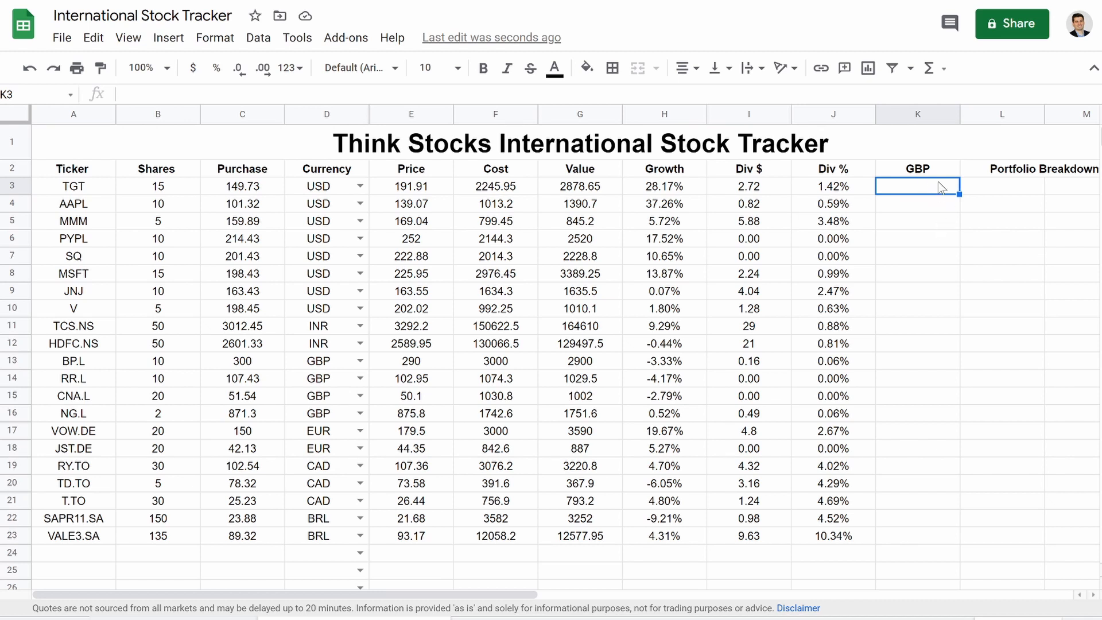
scroll(951, 245, "right", 1)
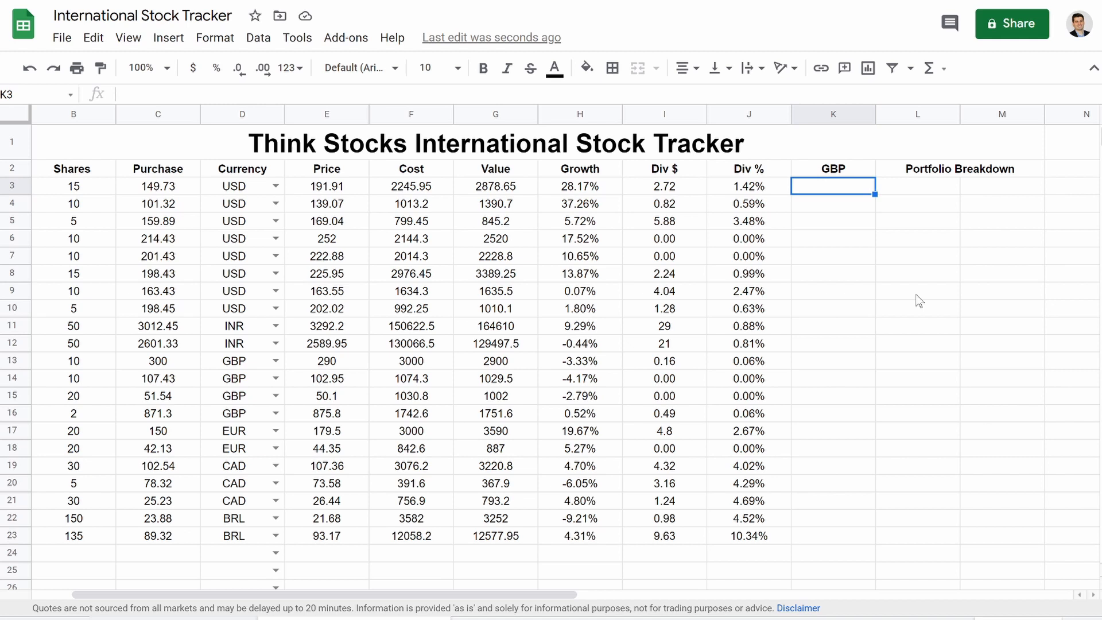
left_click(839, 171)
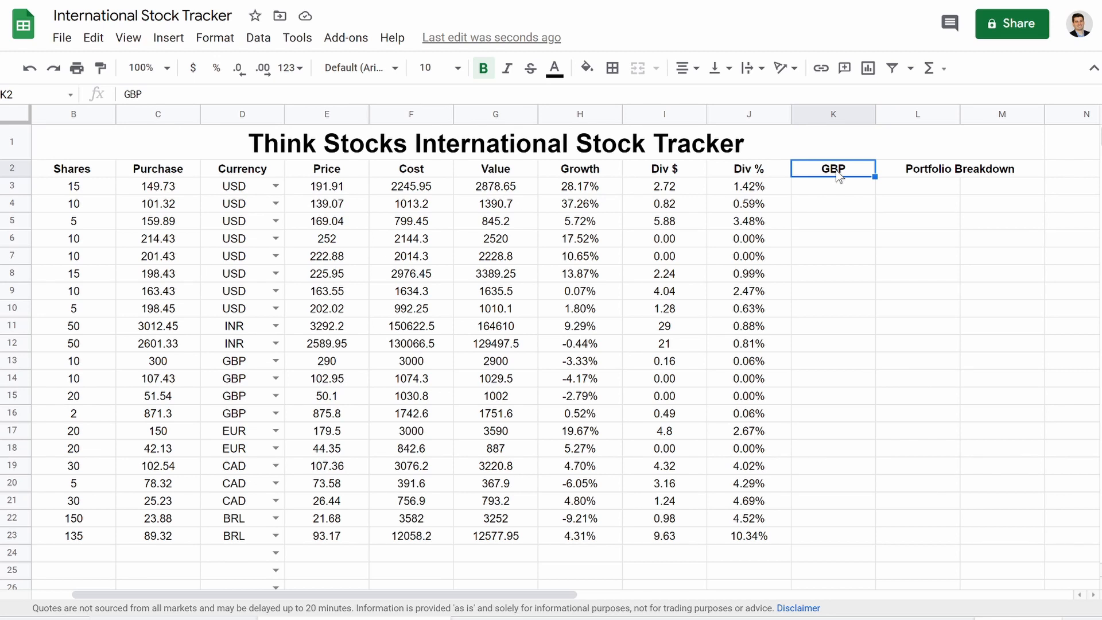
type("USD")
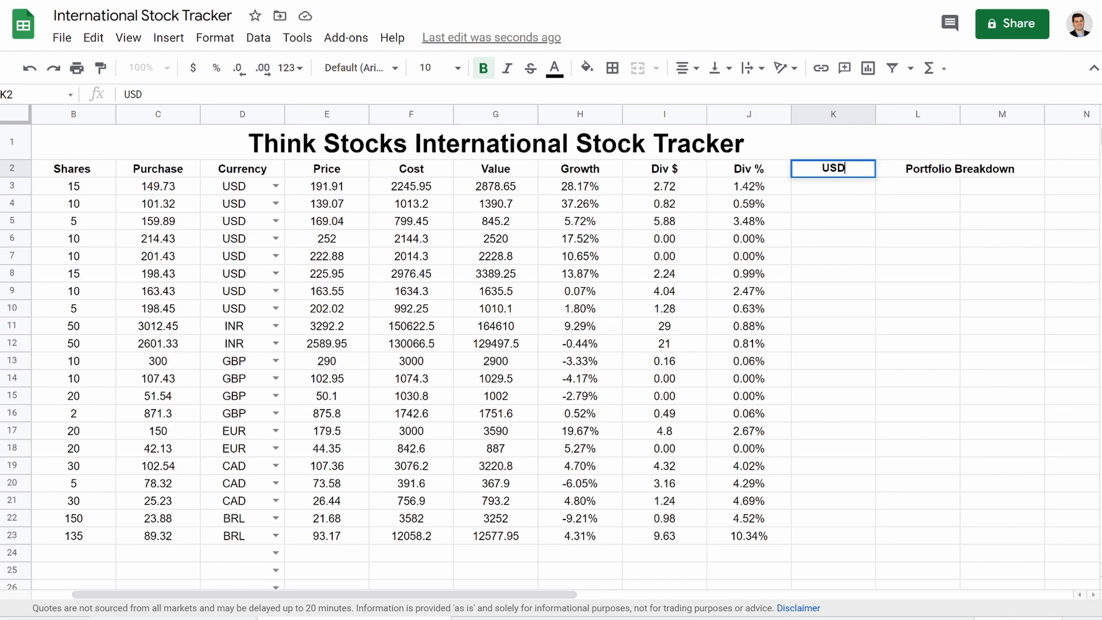
key("Return")
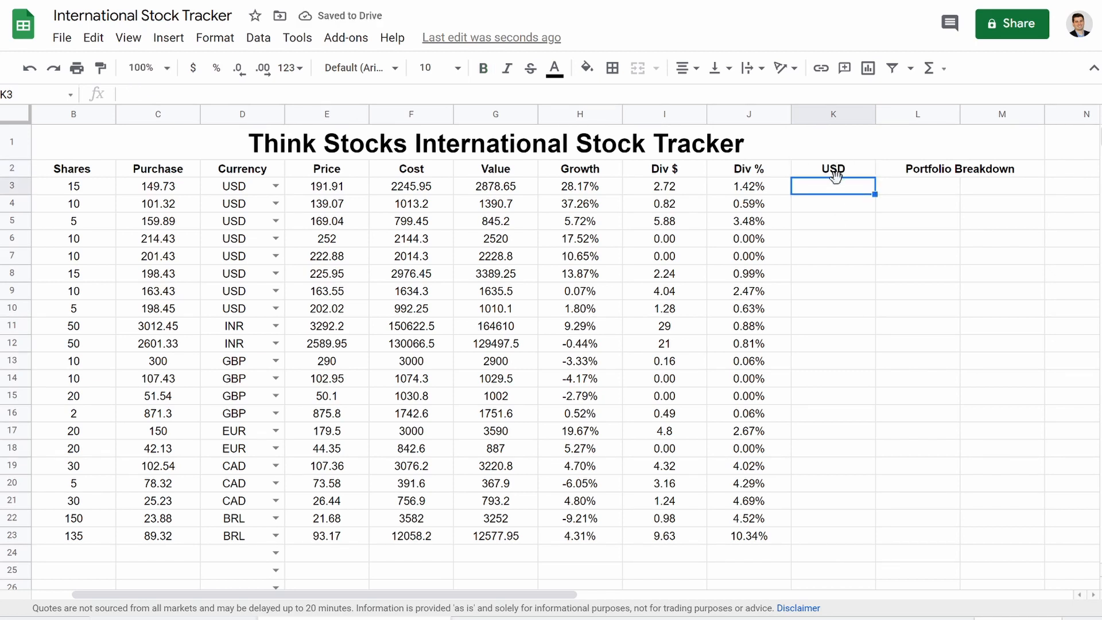
mouse_move(915, 191)
left_mouse_down()
mouse_move(998, 298)
mouse_move(1007, 339)
mouse_move(976, 326)
left_mouse_up()
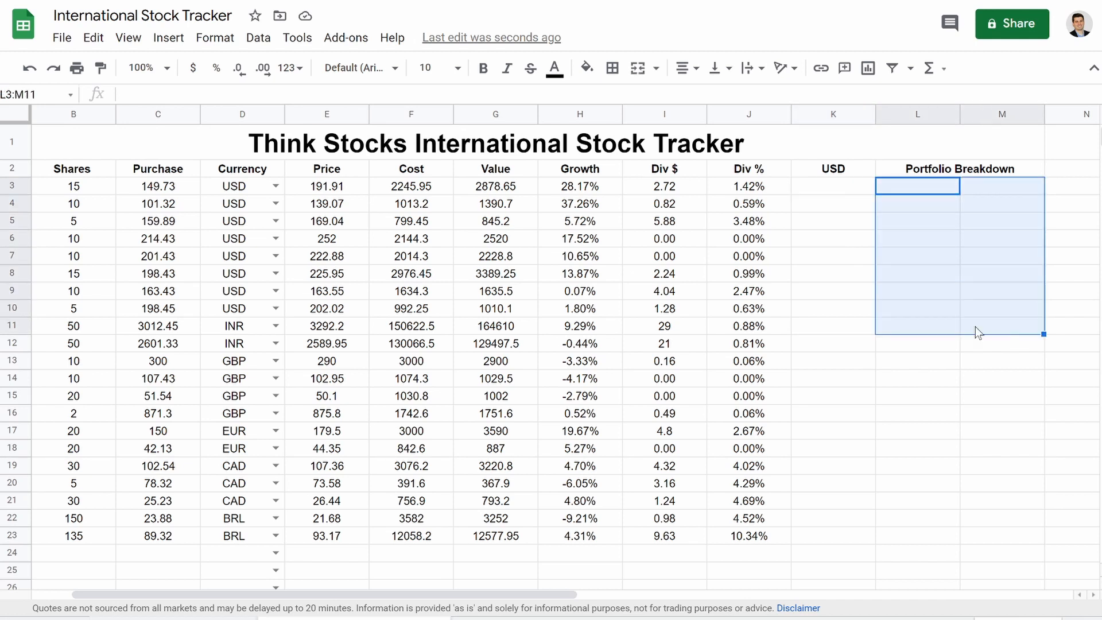
left_click(942, 291)
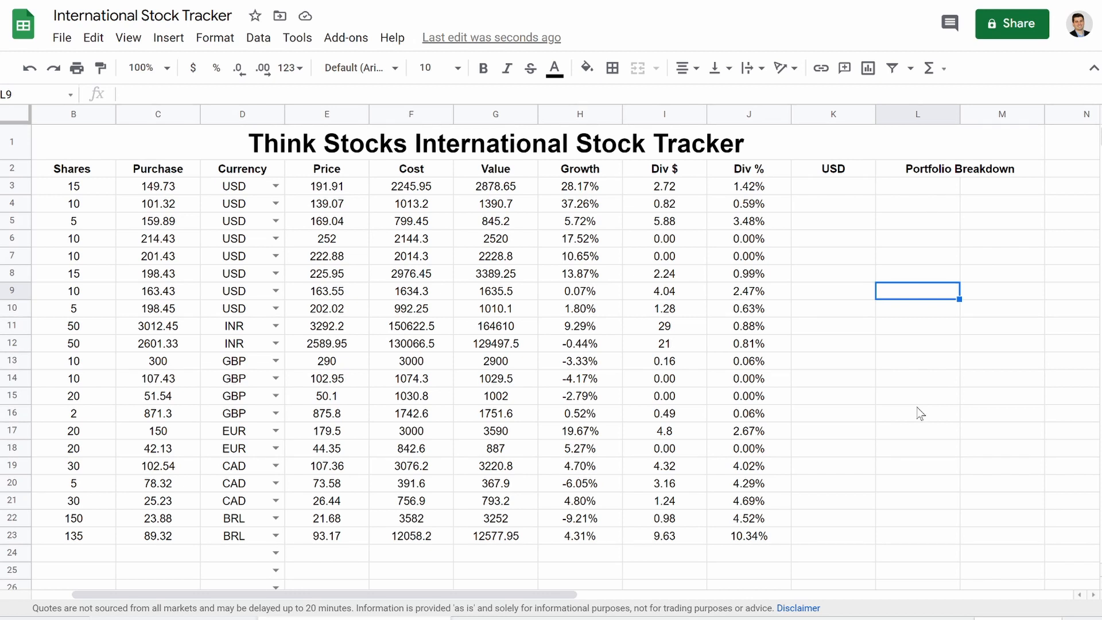
left_click(7, 428)
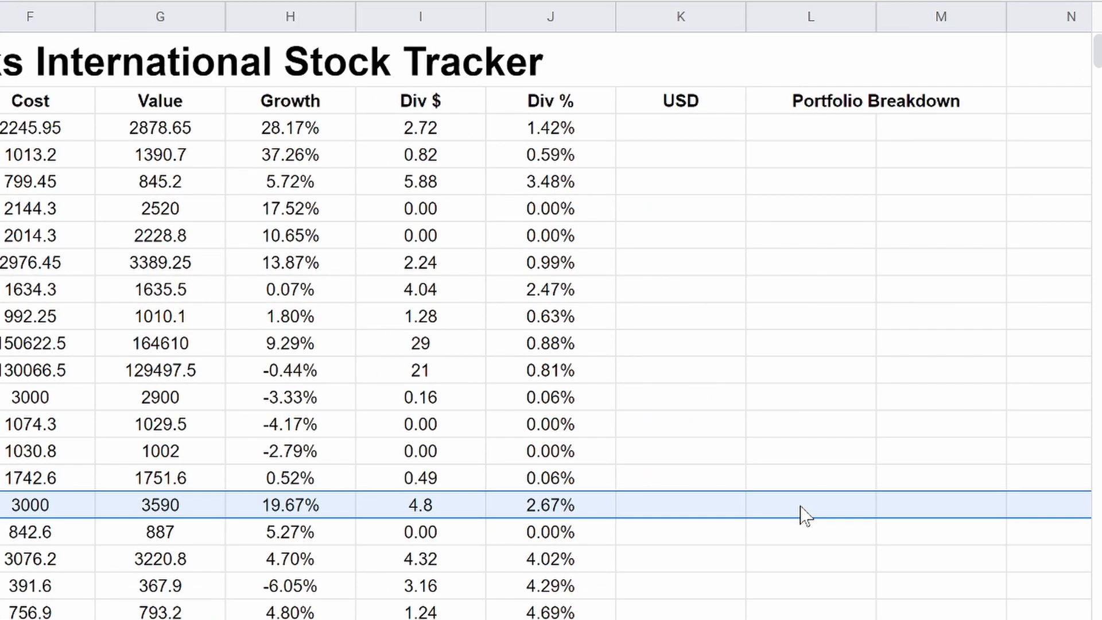
- Merge cells L17 and M17 into one cell below the Portfolio Breakdown area
left_click(804, 514)
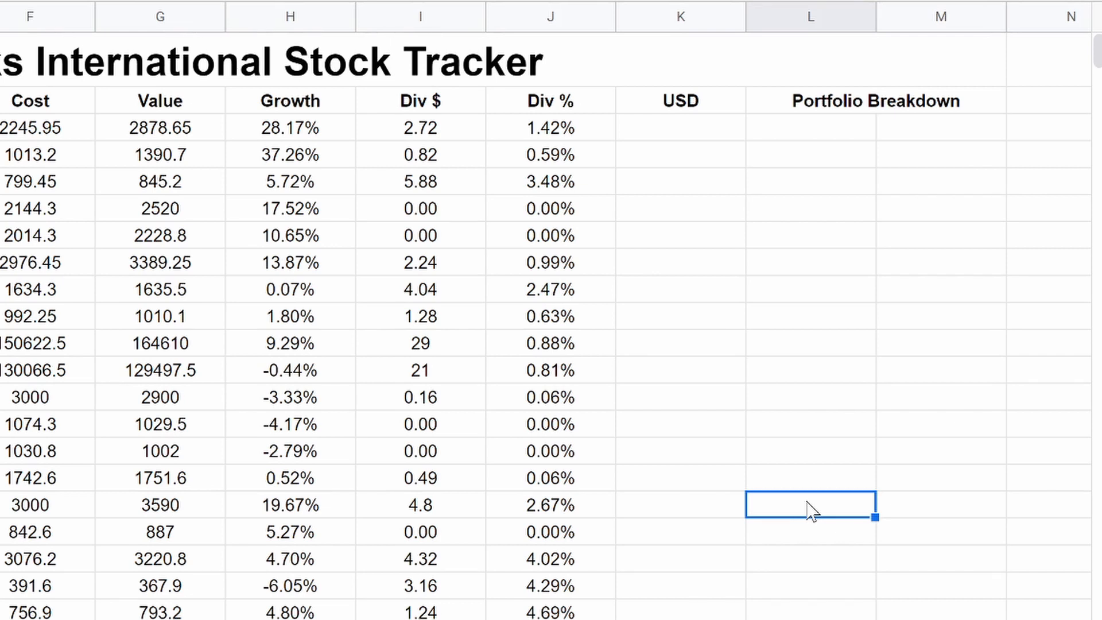
left_click_drag(819, 507, 907, 494)
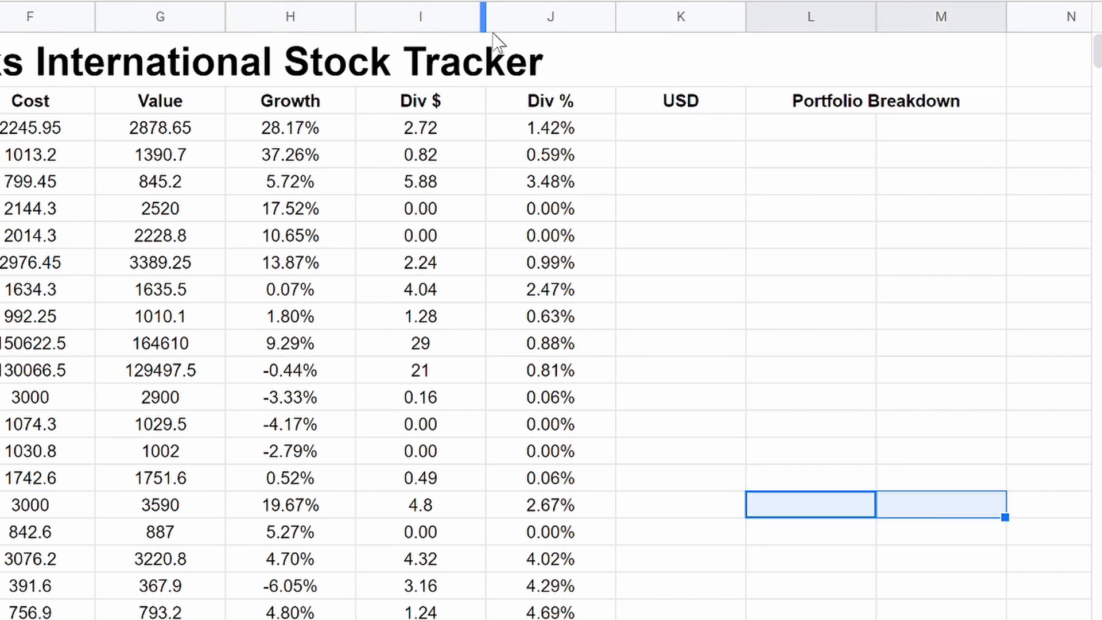
left_click(377, 1)
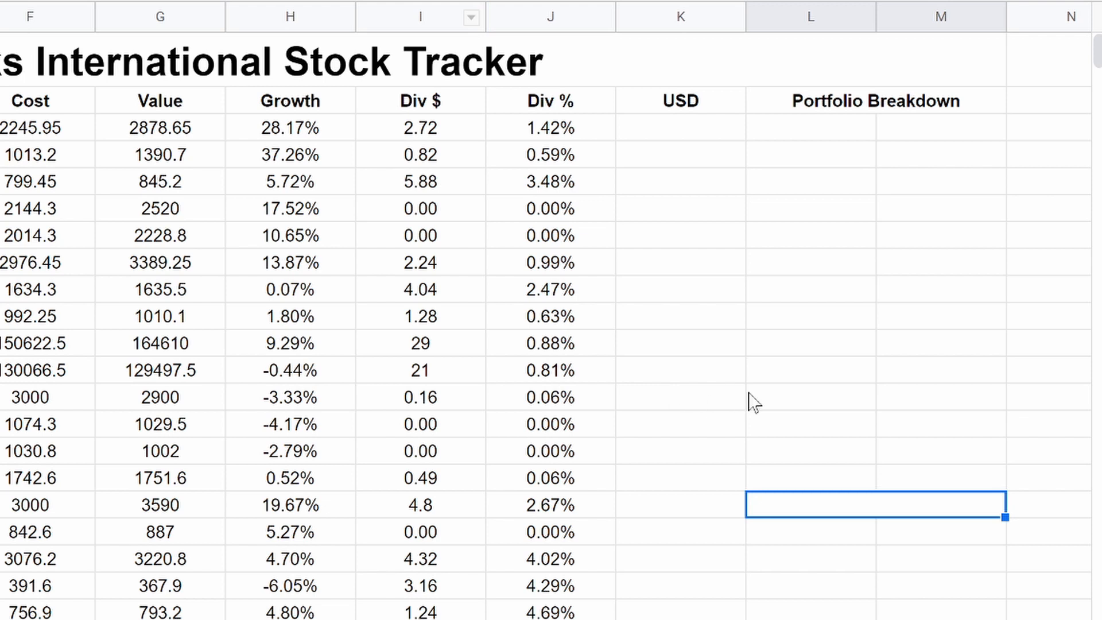
- Enter the label "Country Breakdown in" in the merged cell L17:M17
type("Co")
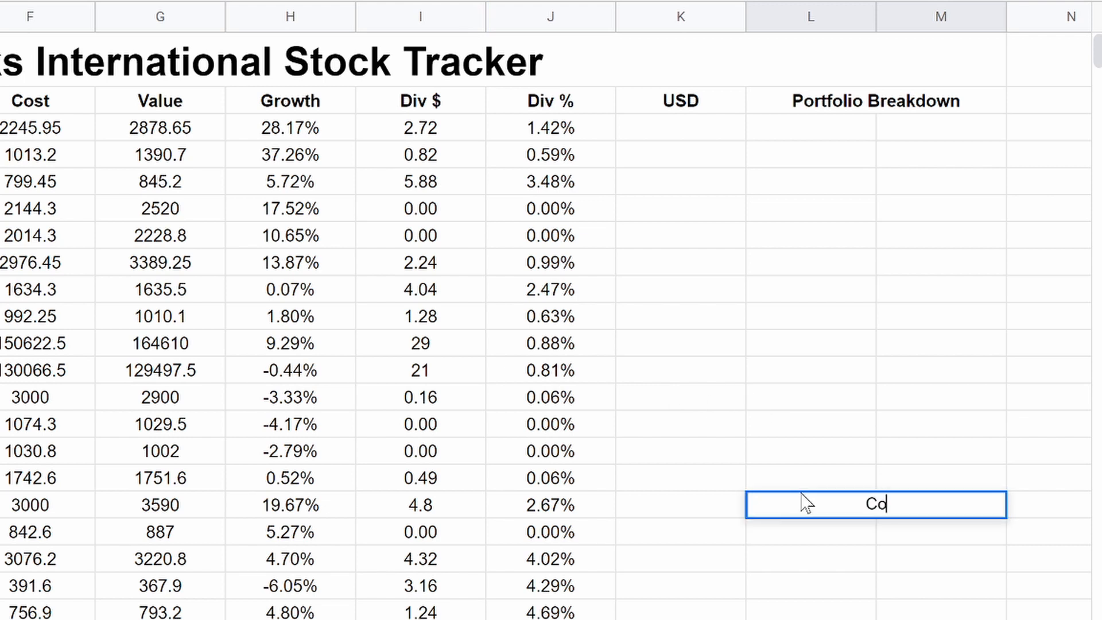
type("untry Break")
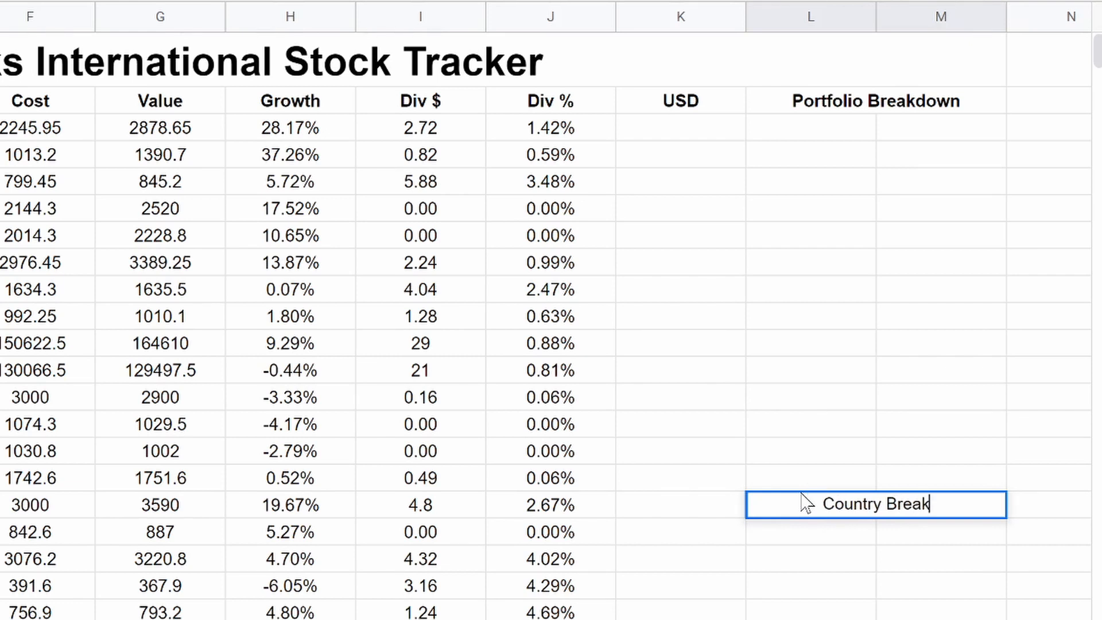
type("down ")
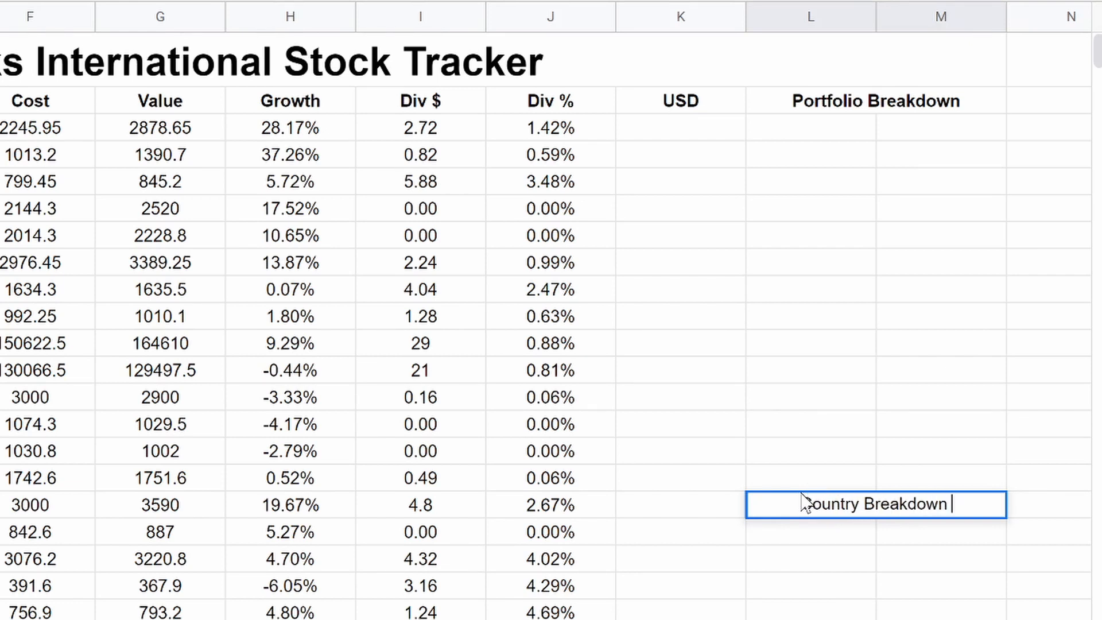
type("in")
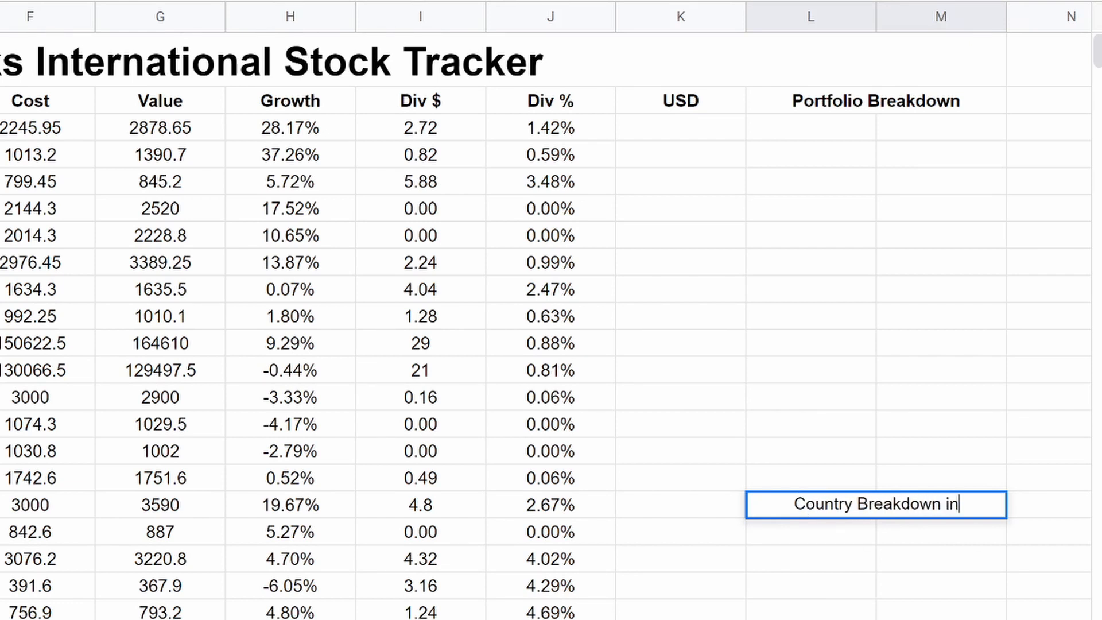
left_click(1025, 507)
- Copy the CAD currency dropdown from D21 into N17, beside the Country Breakdown in label
scroll(996, 523, "right", 2)
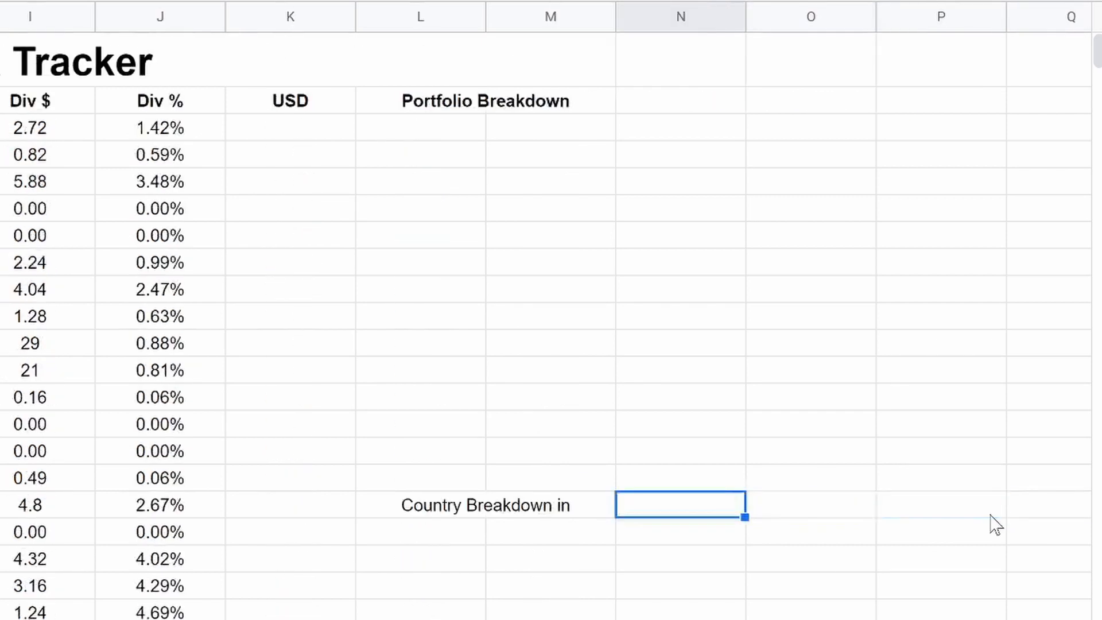
right_click(690, 514)
left_click(664, 509)
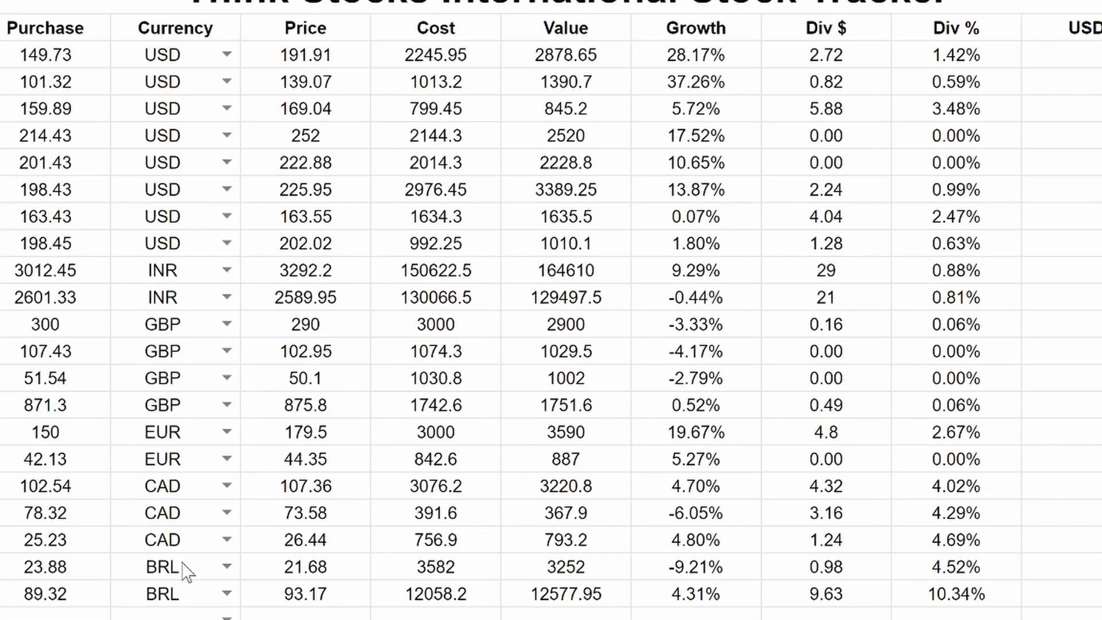
left_click(174, 542)
key("ctrl+c")
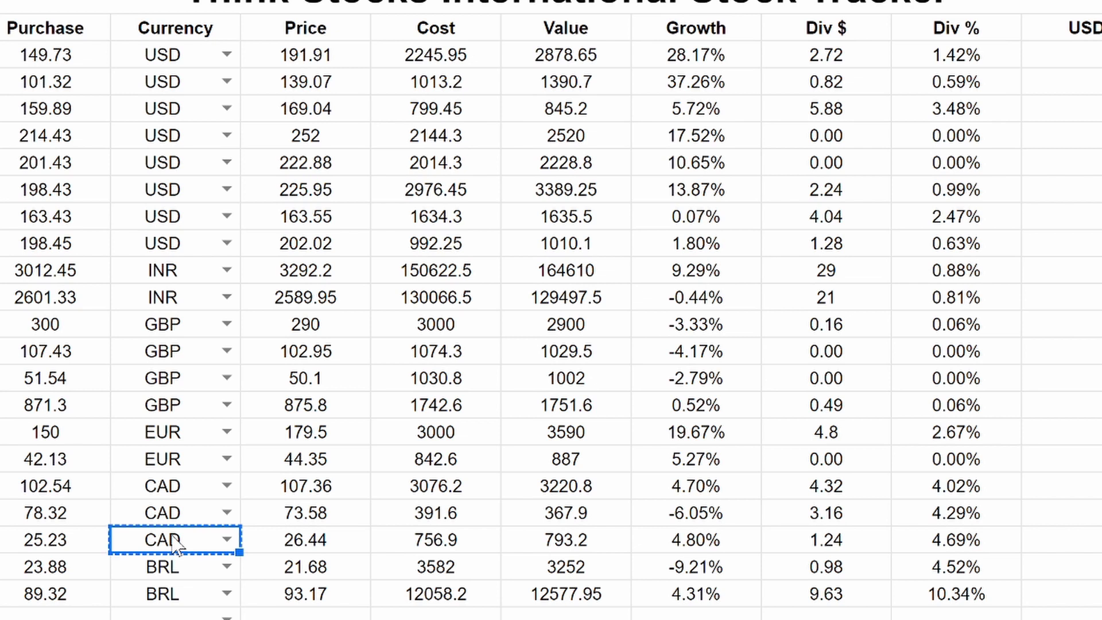
scroll(395, 413, "right", 1)
scroll(395, 414, "right", 4)
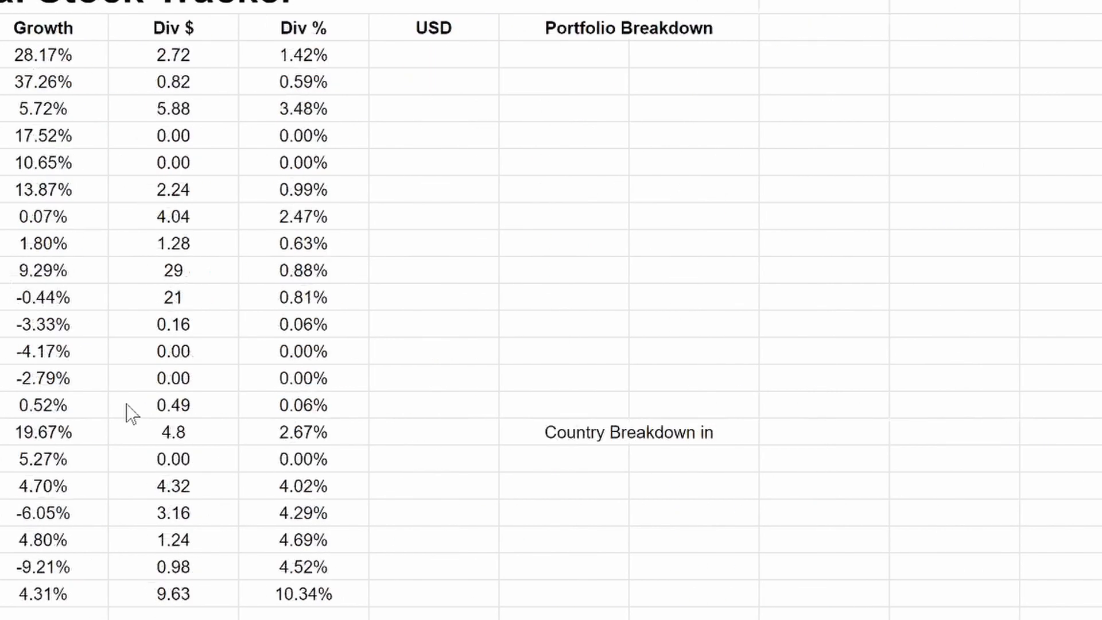
left_click(806, 440)
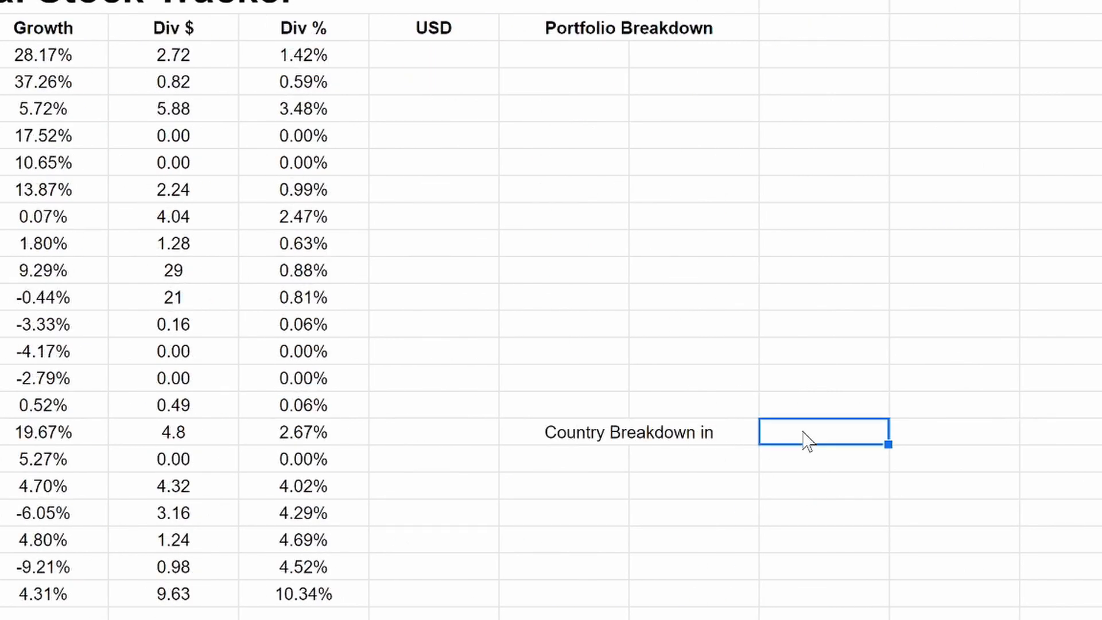
key("ctrl+v")
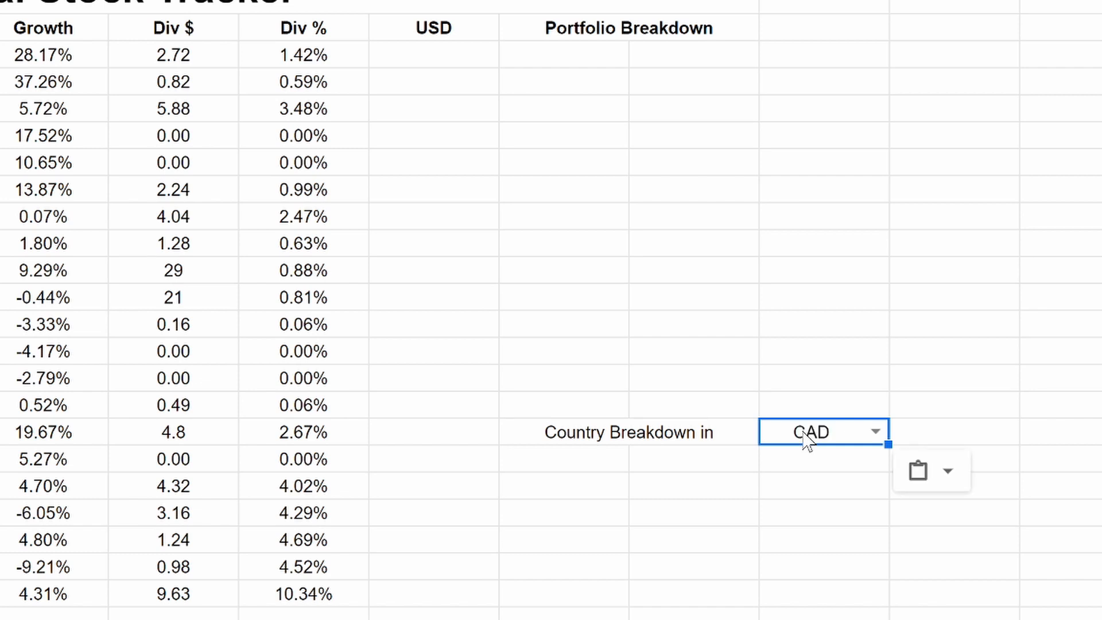
- Enter USD in L18 as the first currency label of the country breakdown
left_click(876, 431)
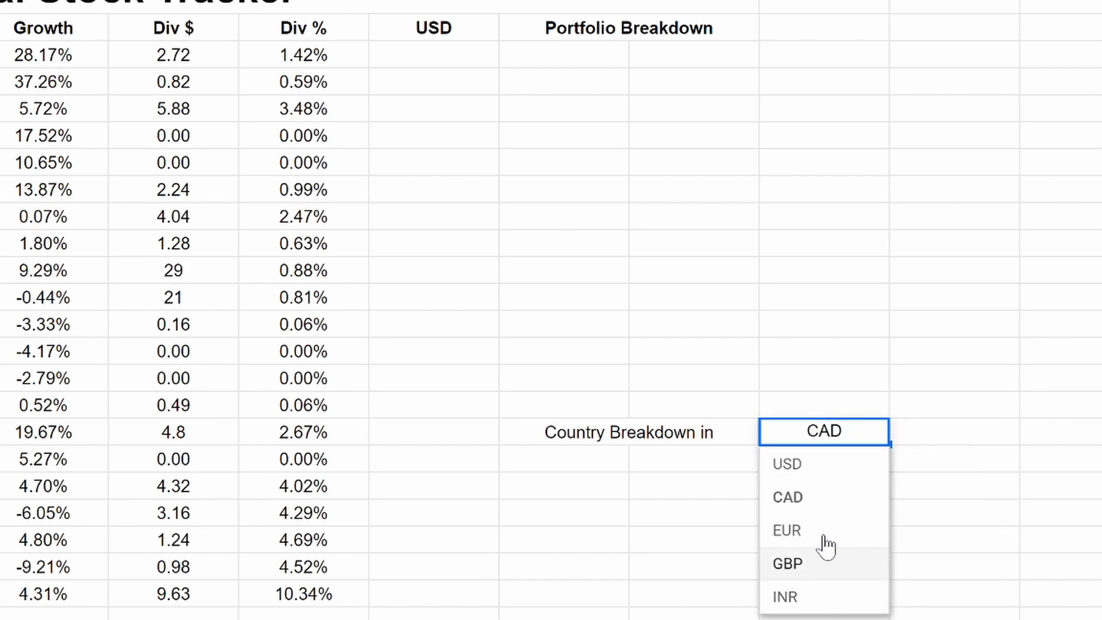
left_click(563, 593)
left_click(566, 473)
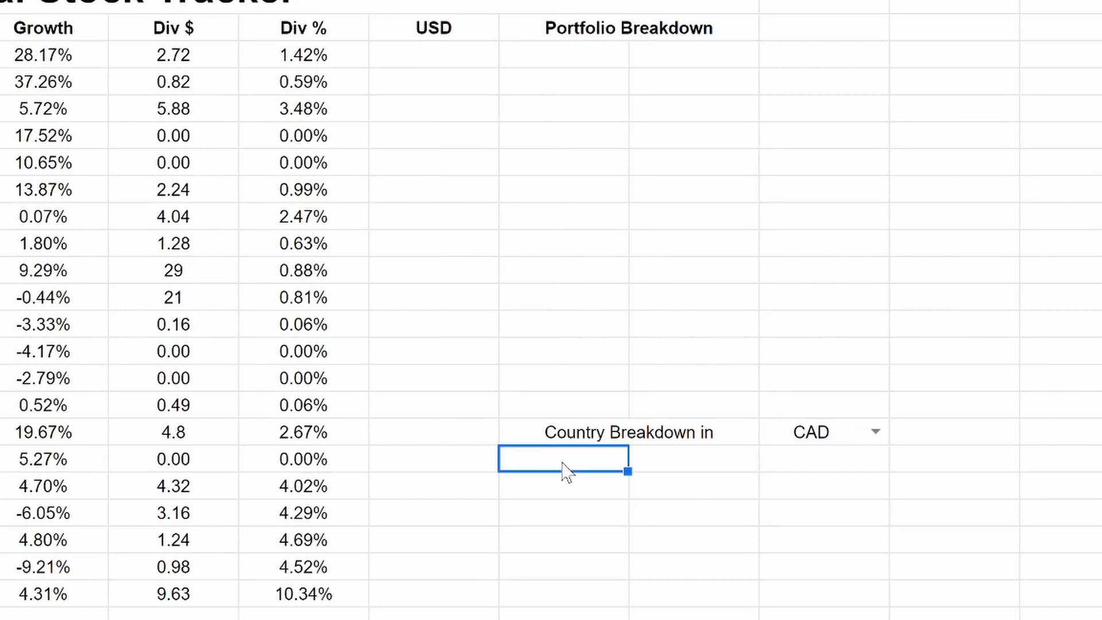
type("USD")
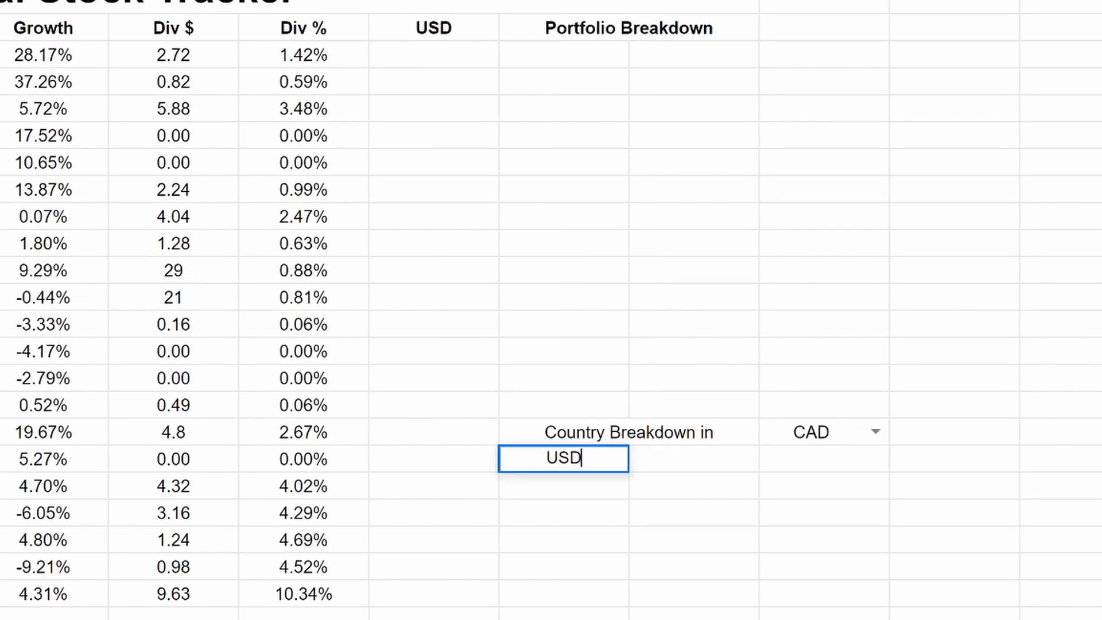
key("Tab")
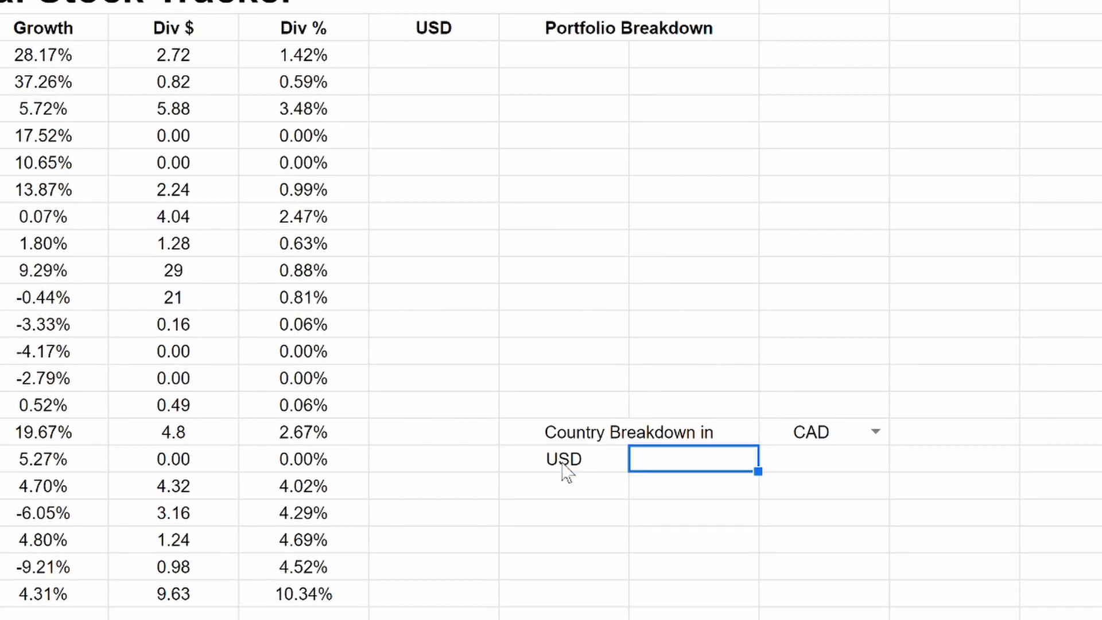
type("INR")
key("Return")
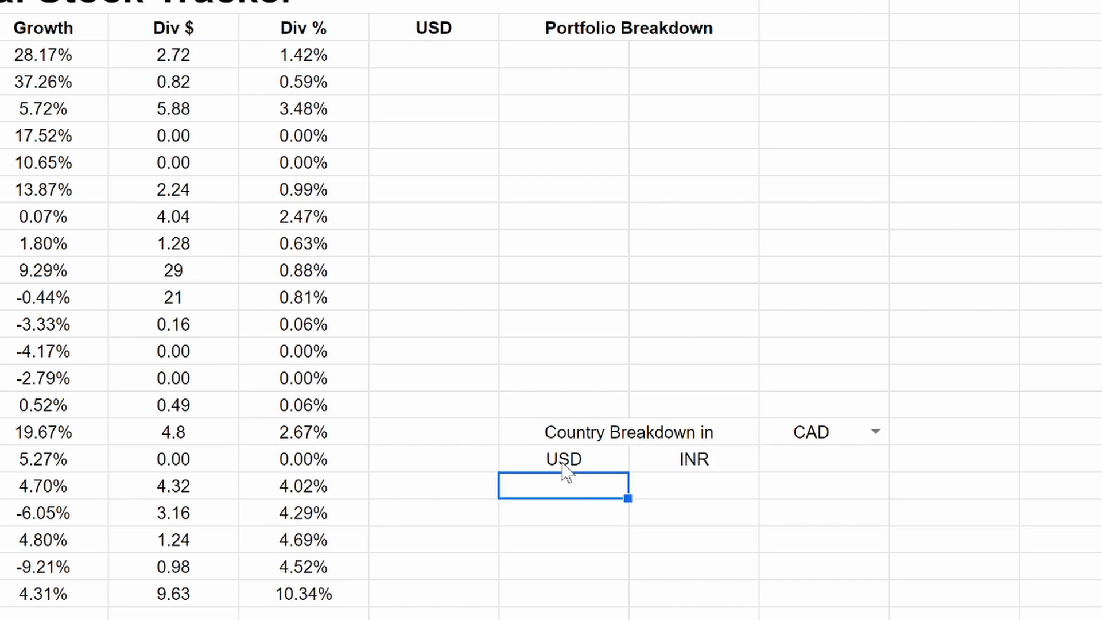
left_click(701, 468)
key("Delete")
- List INR, GBP, EUR, CAD and BRL below USD in cells L19 through L23
left_click(572, 494)
type("INR")
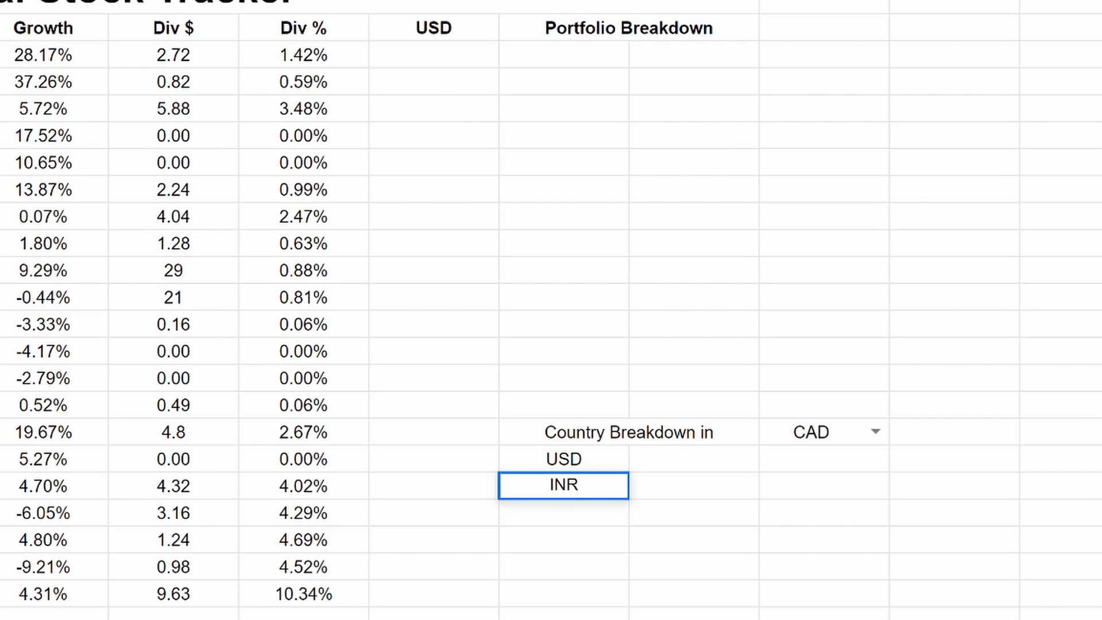
key("Return")
type("GBP")
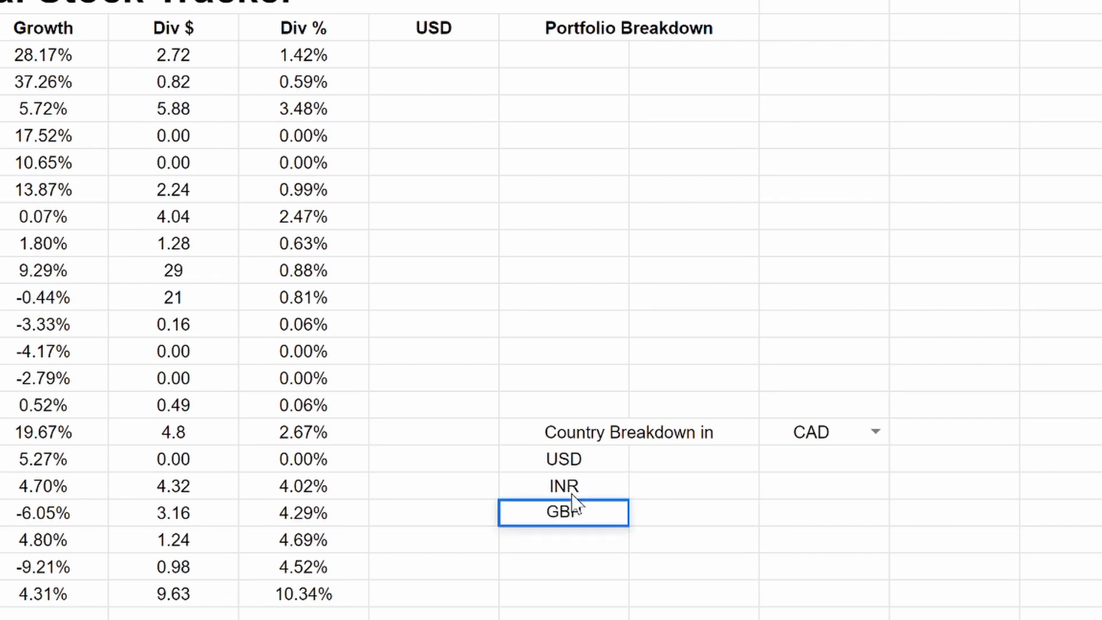
key("Return")
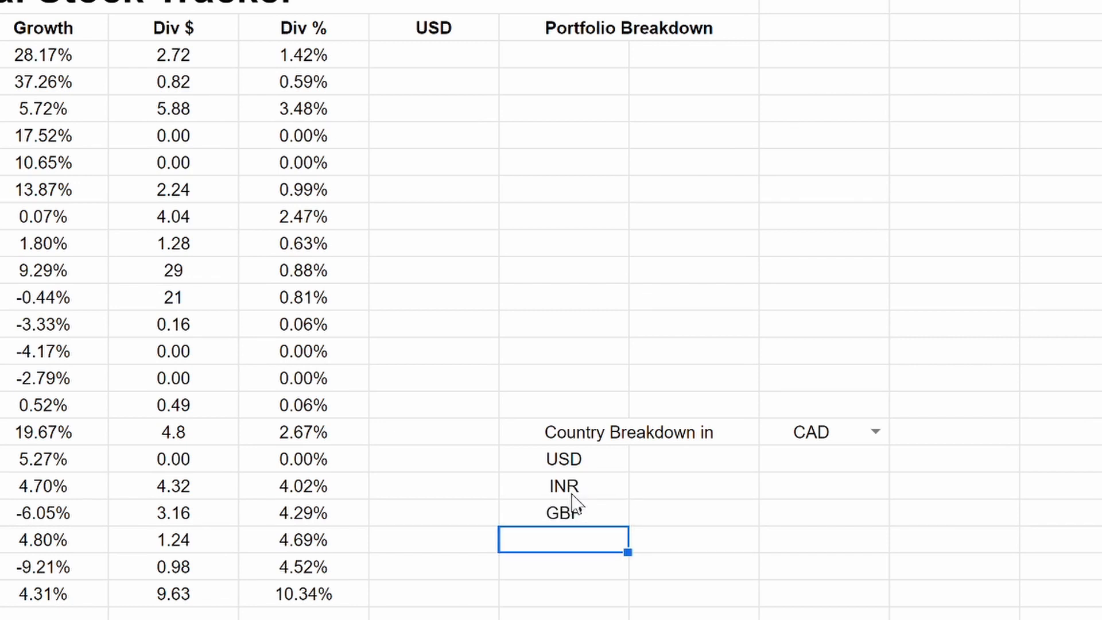
type("EUR")
key("Return")
type("CAD")
key("Return")
type("BRL")
left_click(740, 521)
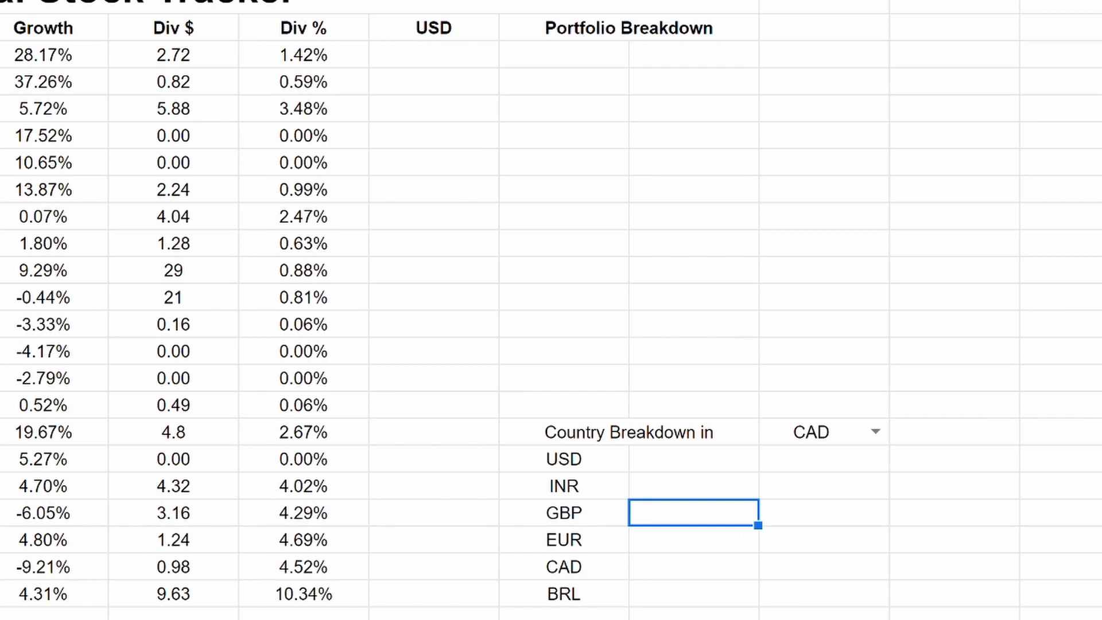
- Merge columns M and N separately in each currency row from 18 to 23
left_click_drag(742, 466, 777, 458)
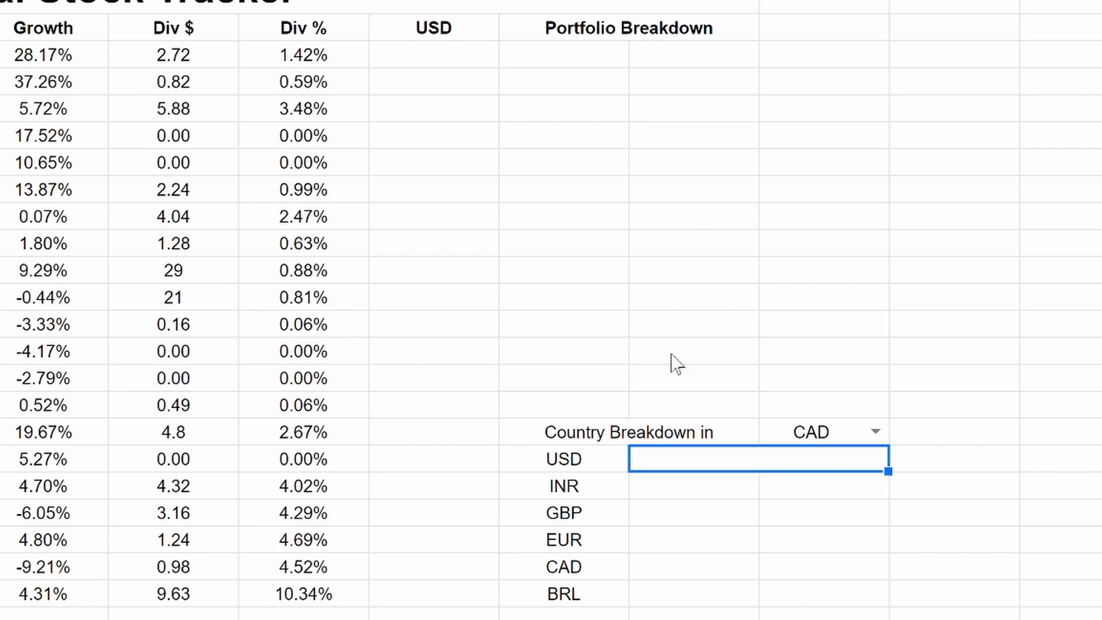
left_click_drag(729, 486, 778, 487)
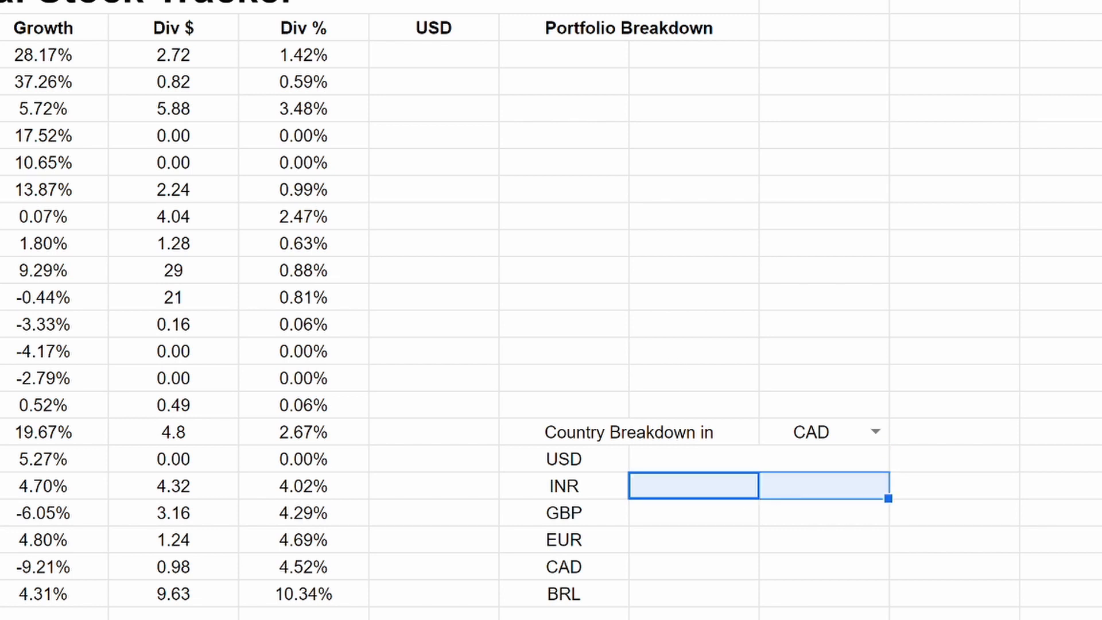
left_click_drag(726, 527, 766, 518)
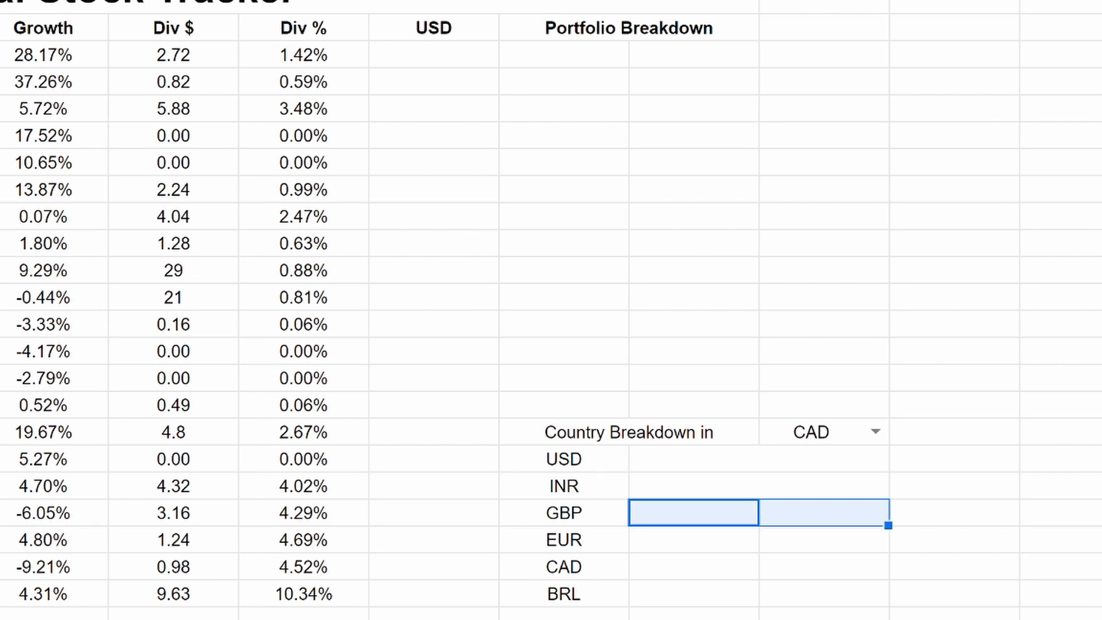
left_click_drag(733, 546, 772, 543)
left_click(445, 7)
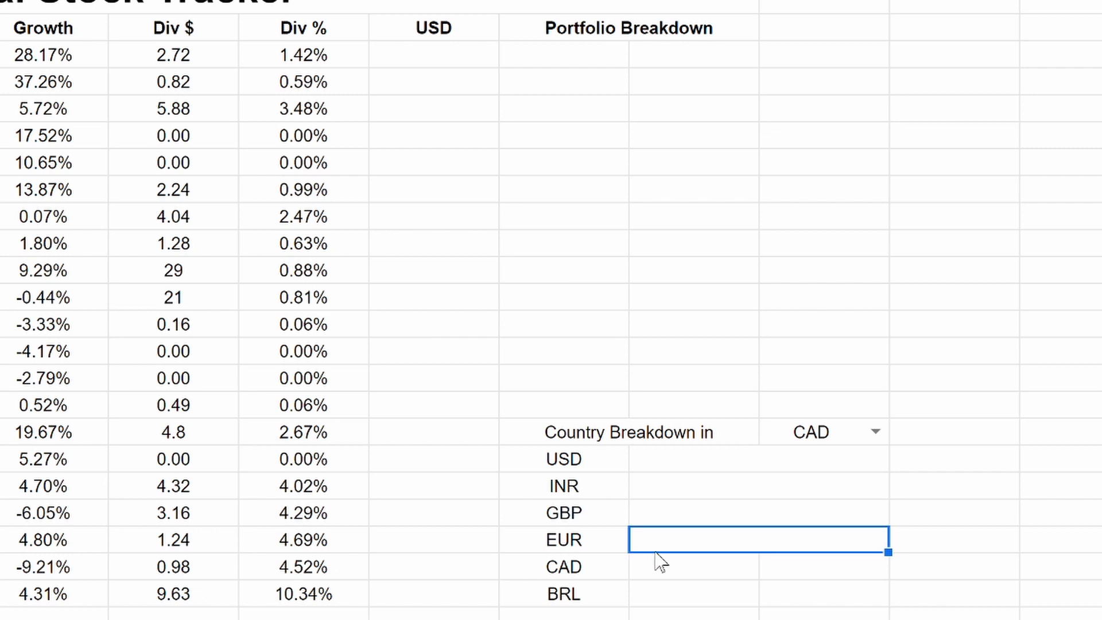
left_click_drag(706, 567, 772, 566)
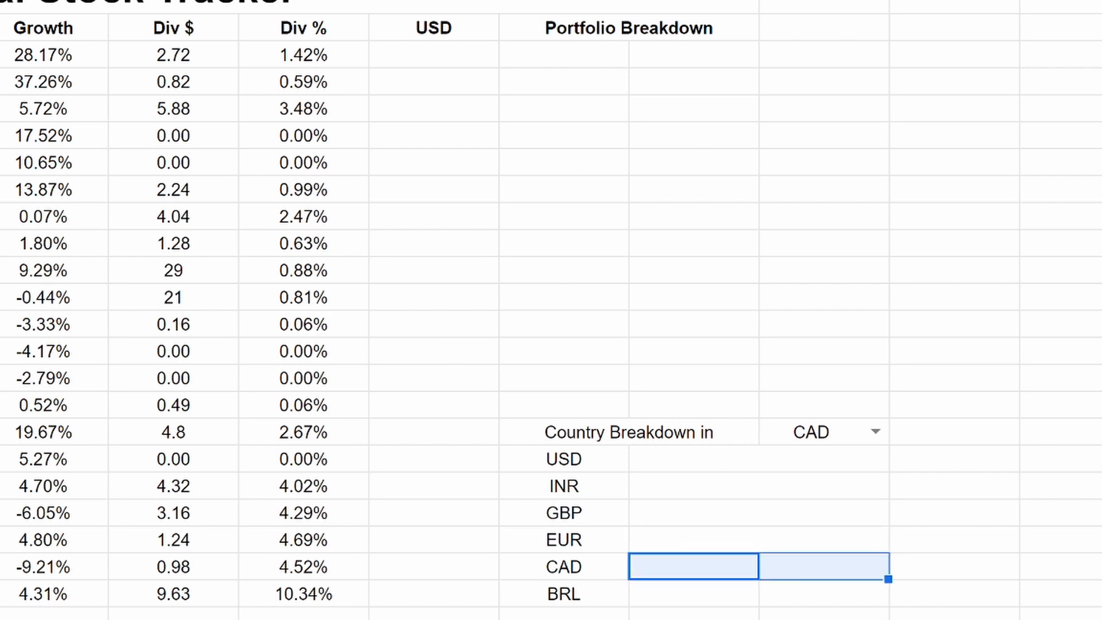
left_click(446, 7)
left_click_drag(741, 600, 777, 601)
left_click(446, 2)
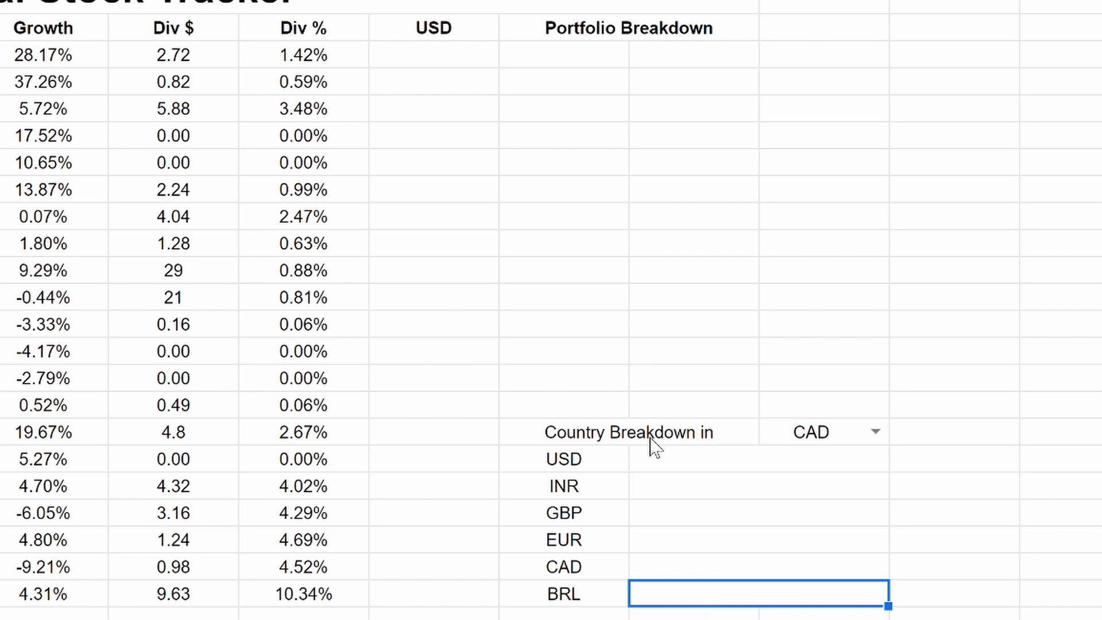
- Begin a SUMIF formula in M18 beside USD, with the Currency cells D3:D200 as its criteria range
left_click(693, 464)
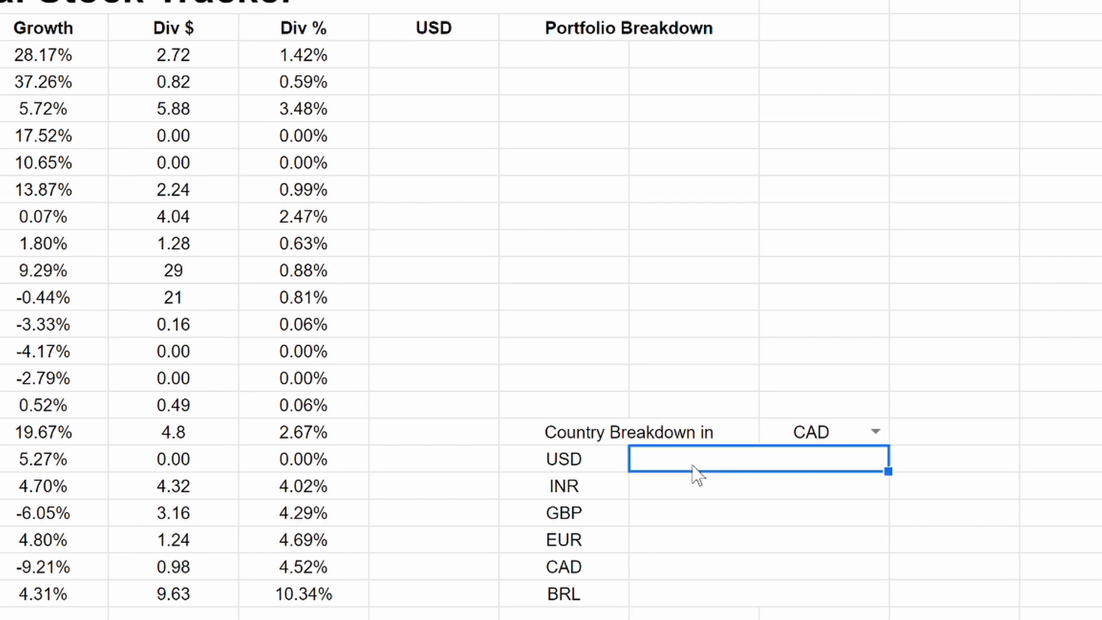
type("=")
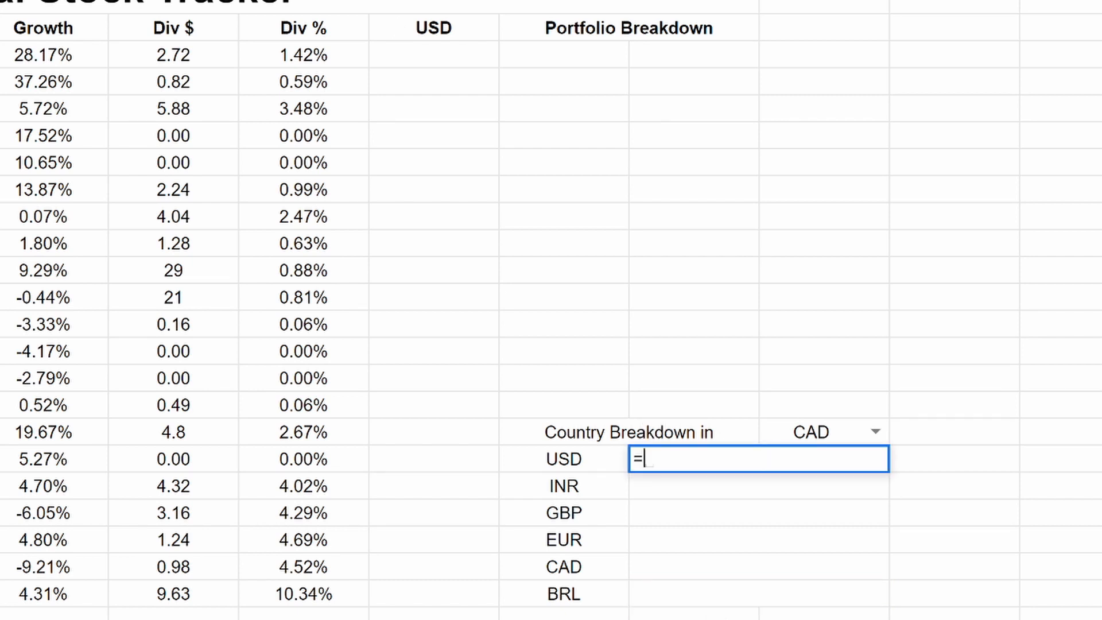
type("sumif")
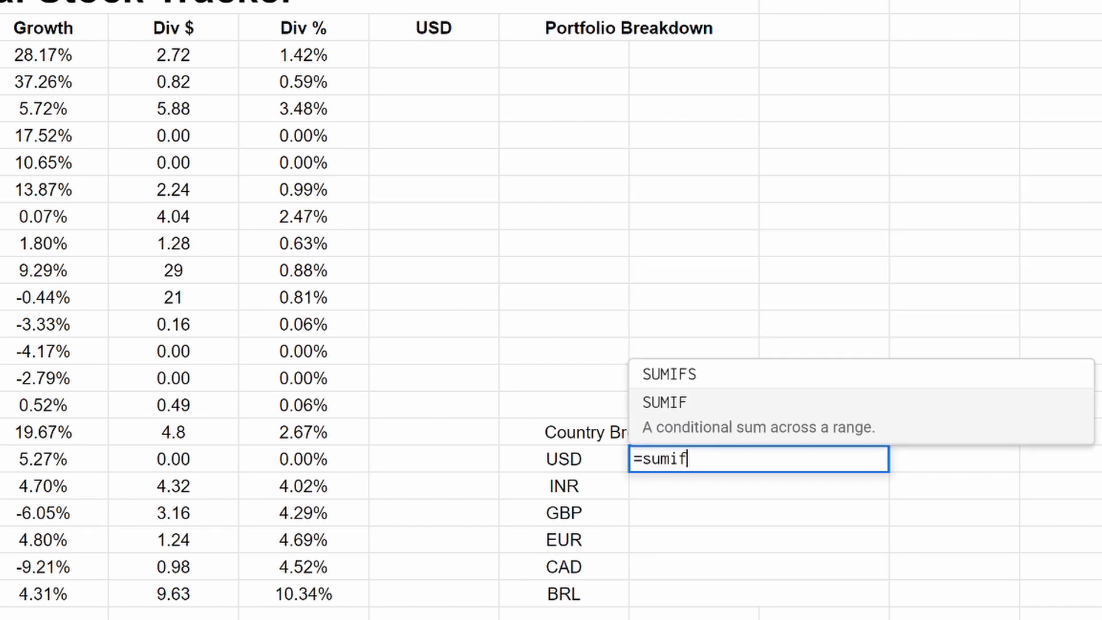
type("(")
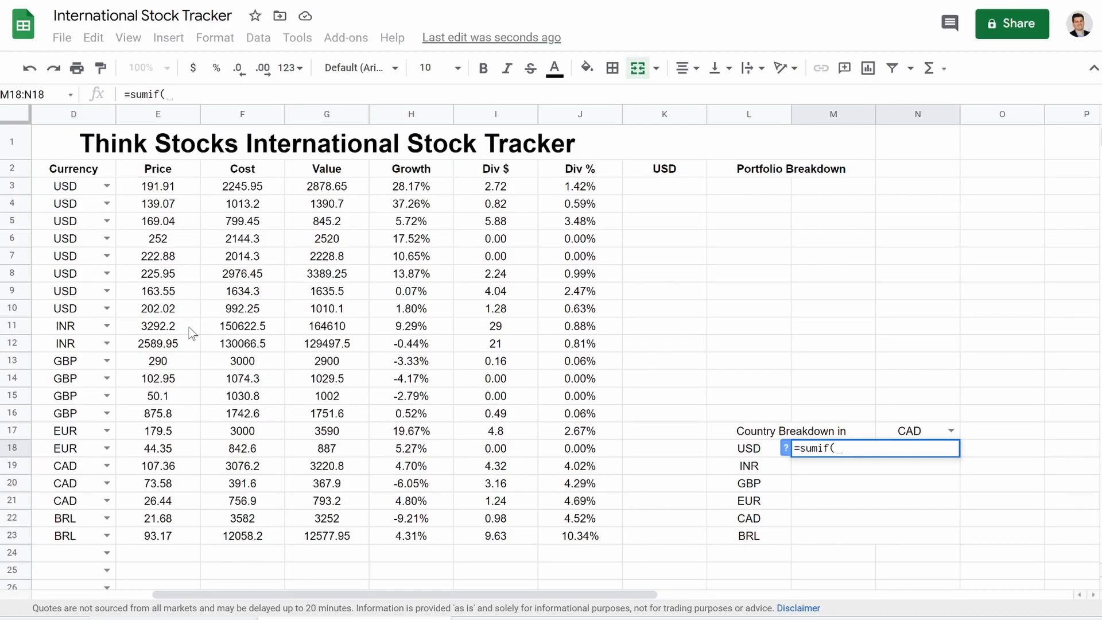
scroll(193, 333, "left", 3)
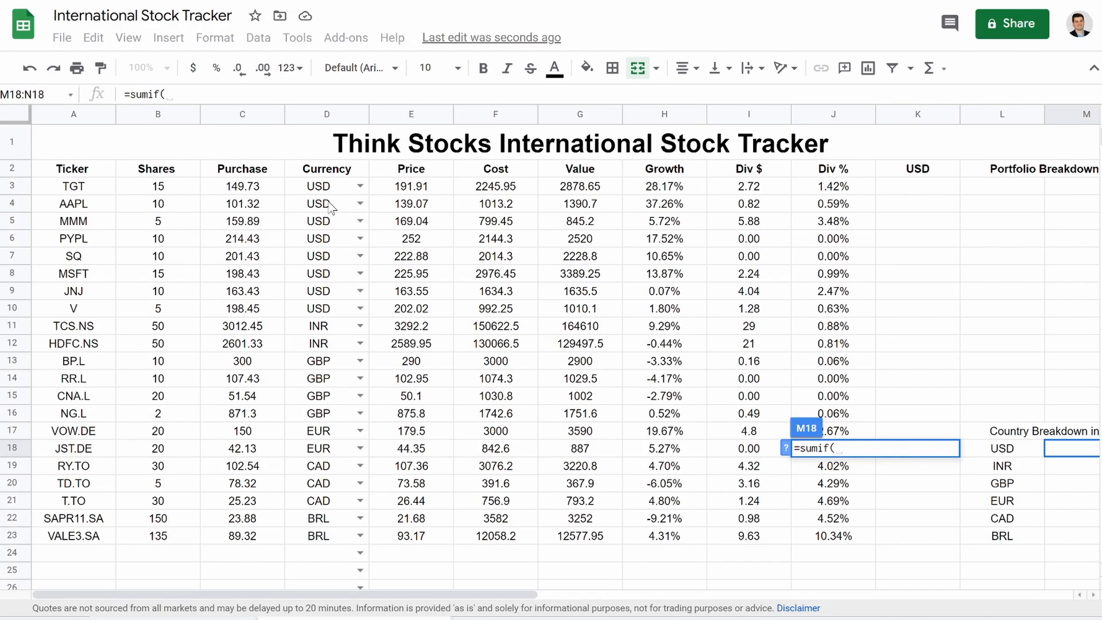
left_click(308, 187)
left_click_drag(309, 189, 323, 488)
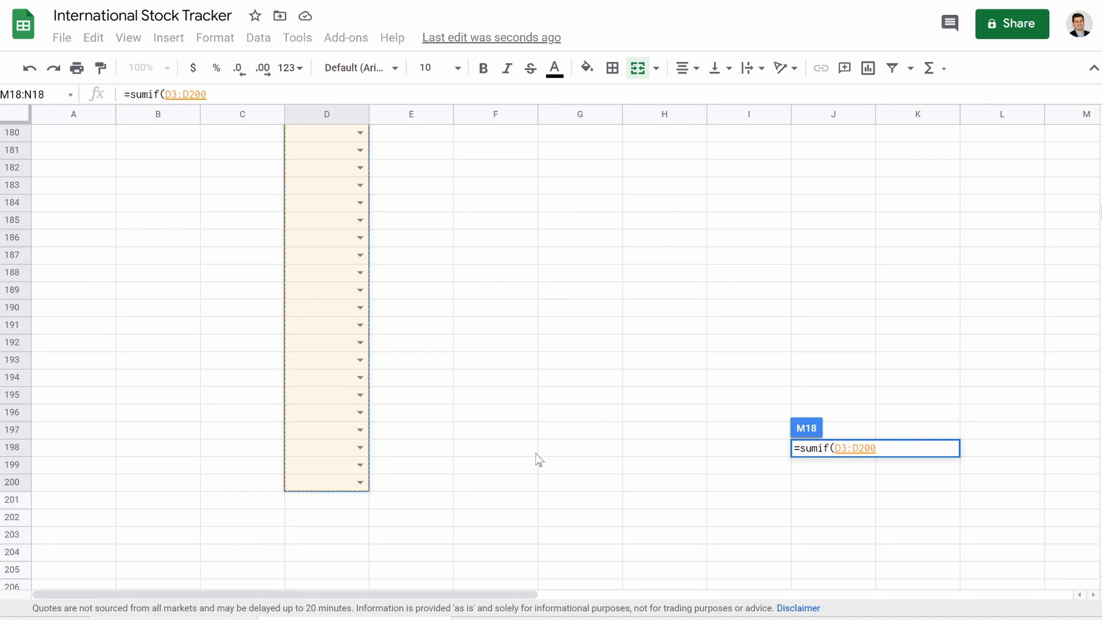
scroll(536, 458, "up", 20)
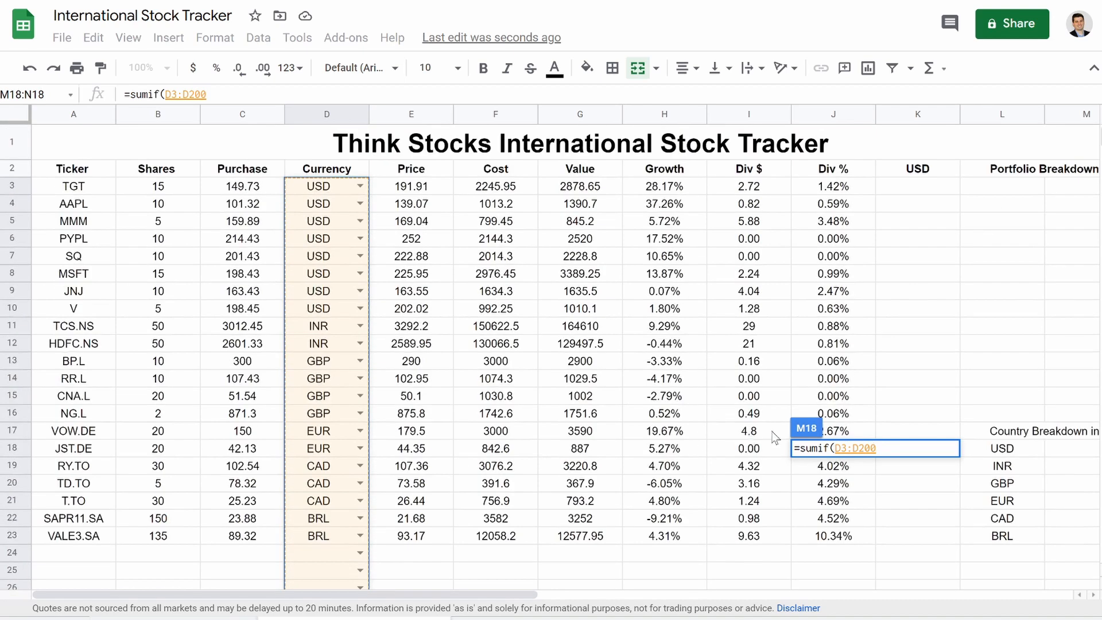
scroll(776, 438, "right", 6)
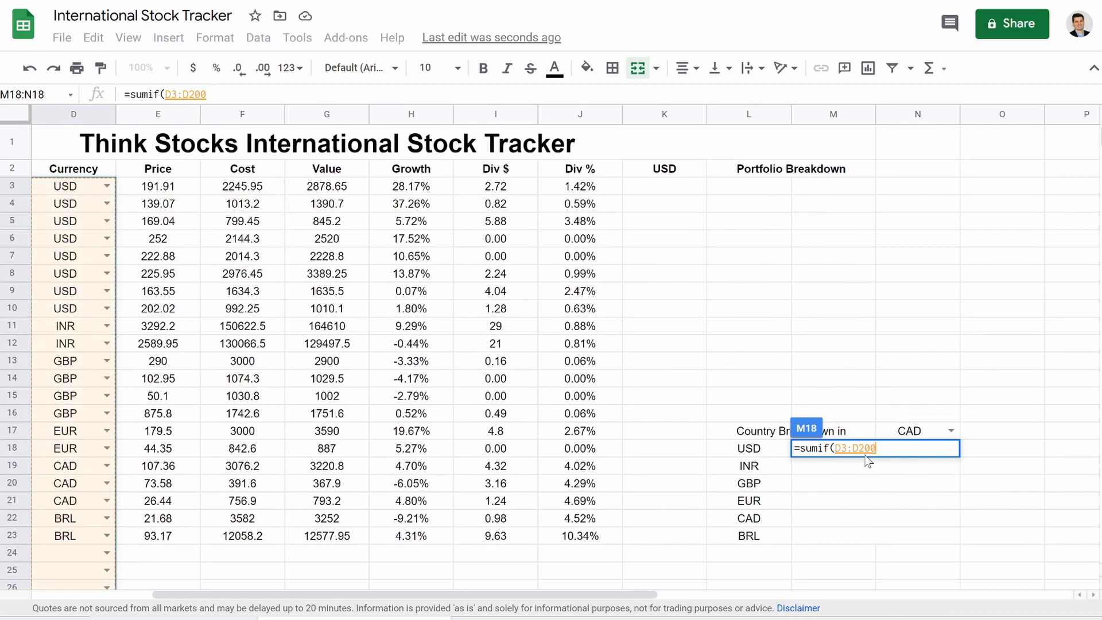
- Complete the M18 SUMIF formula with L18 as the criterion and K3:K200 as the sum range
type(",")
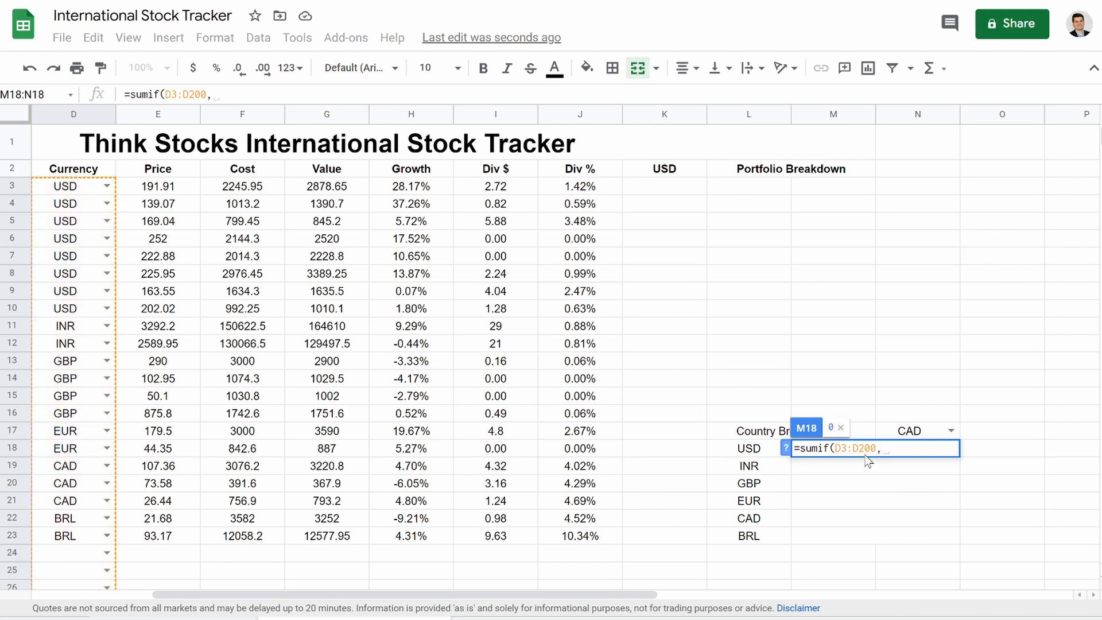
left_click(747, 451)
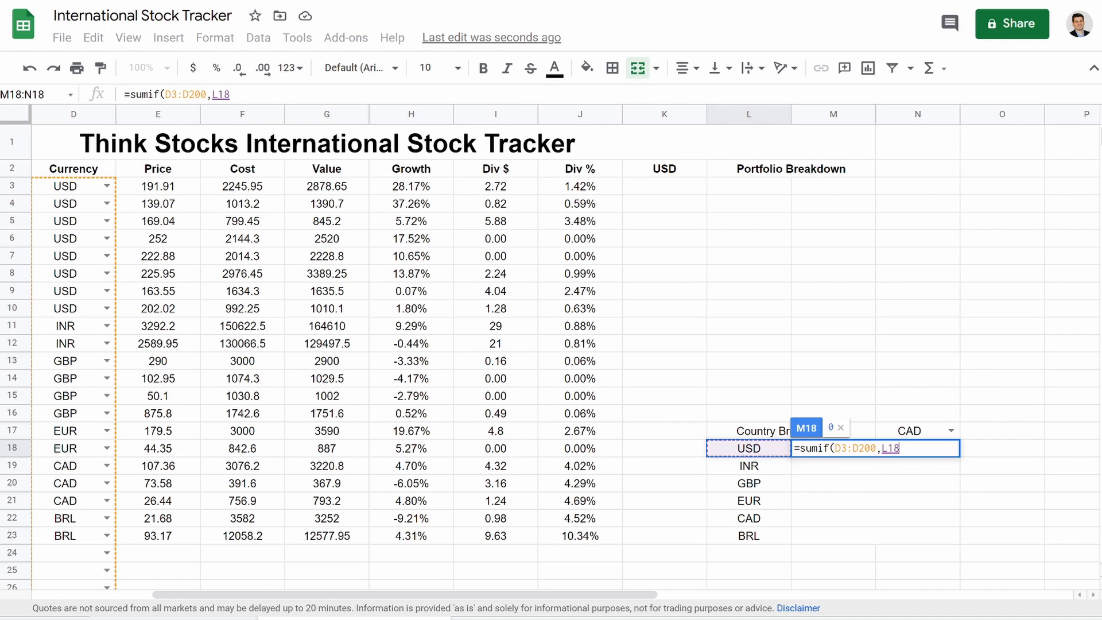
type(",")
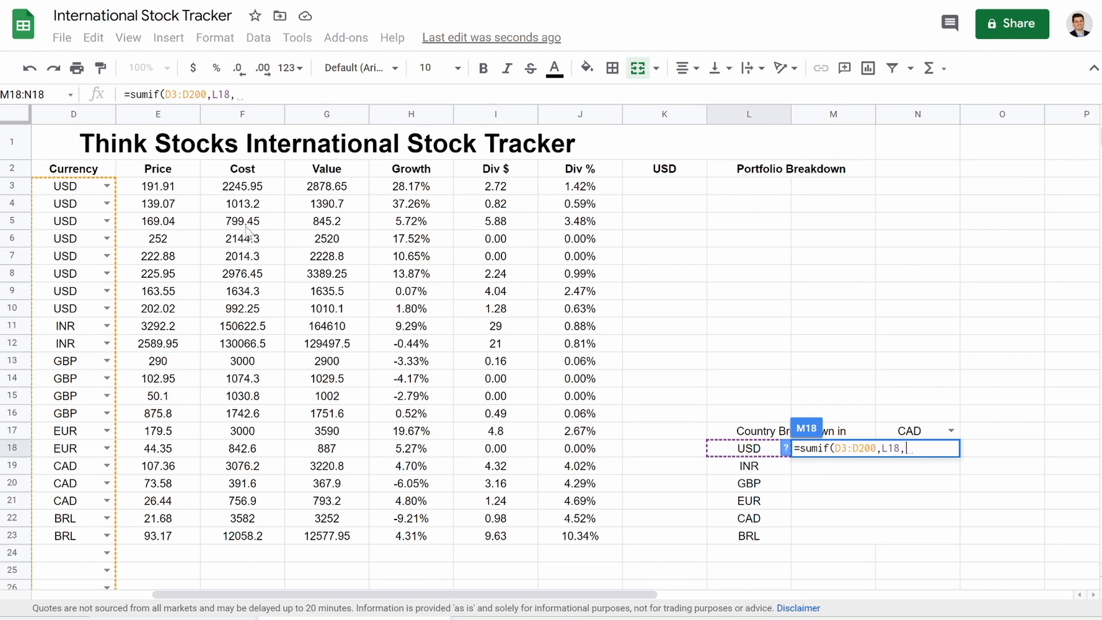
left_click(668, 194)
left_click_drag(670, 194, 684, 373)
left_click_drag(689, 493, 669, 553)
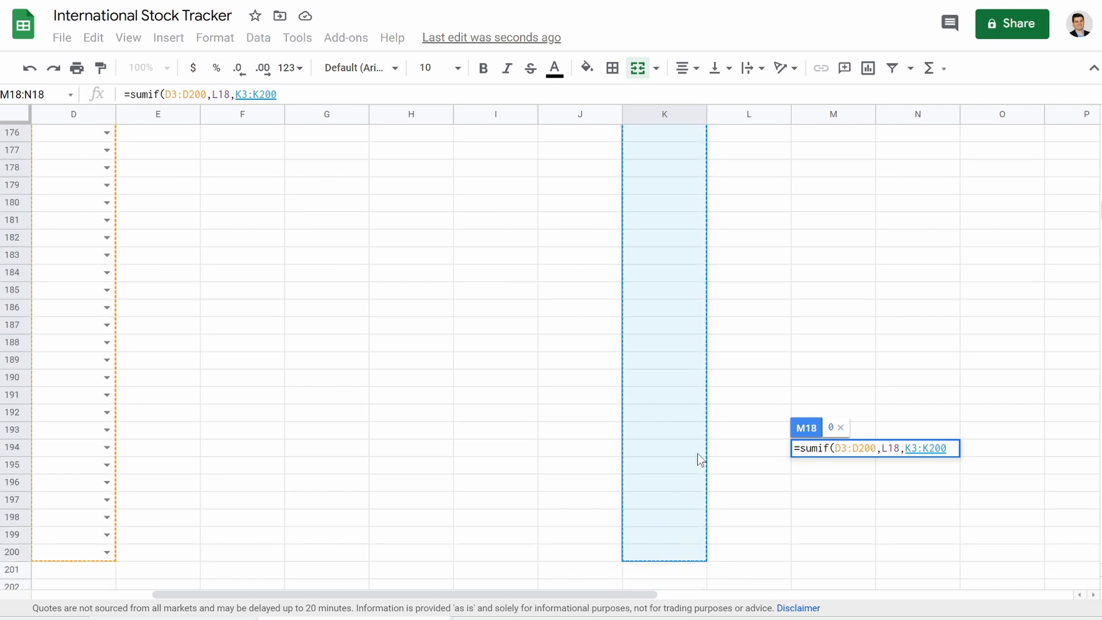
scroll(680, 366, "up", 20)
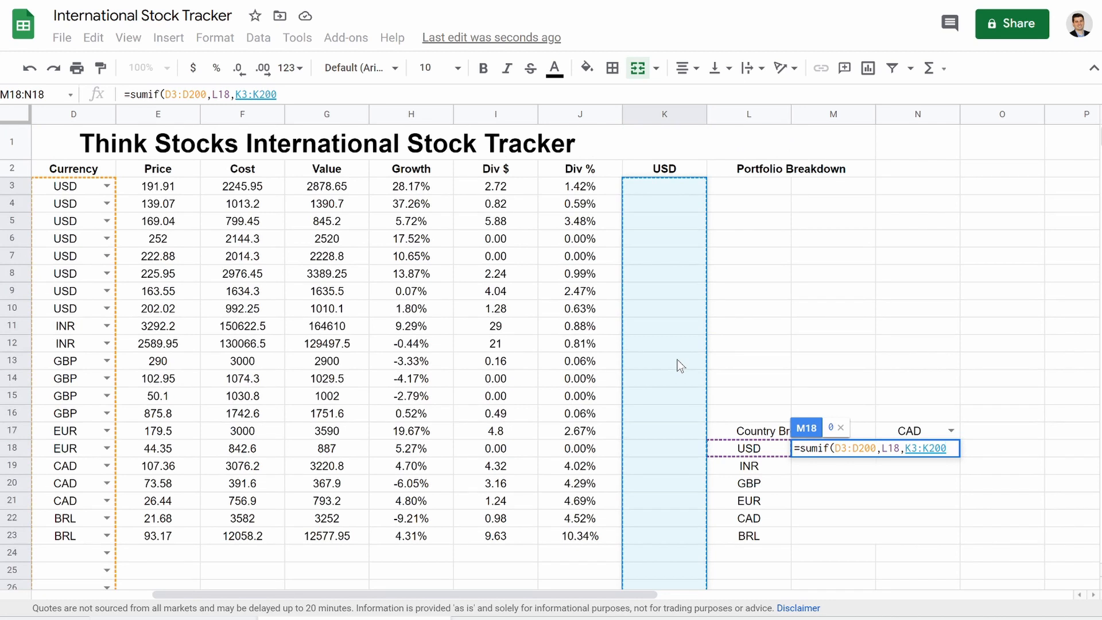
scroll(681, 366, "left", 2)
key("Return")
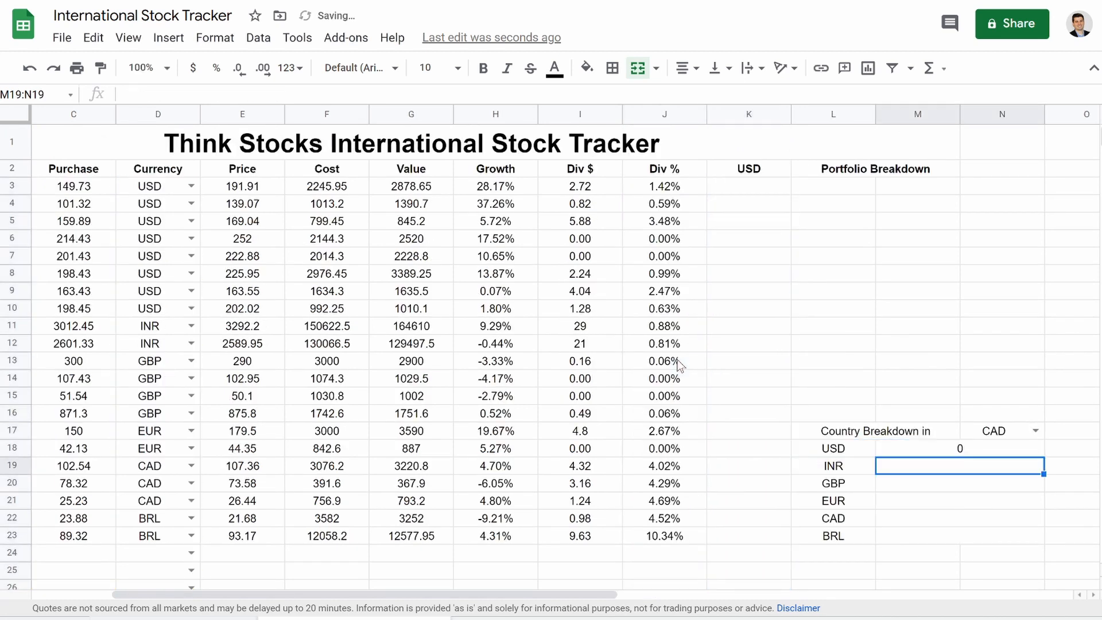
- Fill the SUMIF formula from M18 down to the BRL row, row 23
left_click(736, 190)
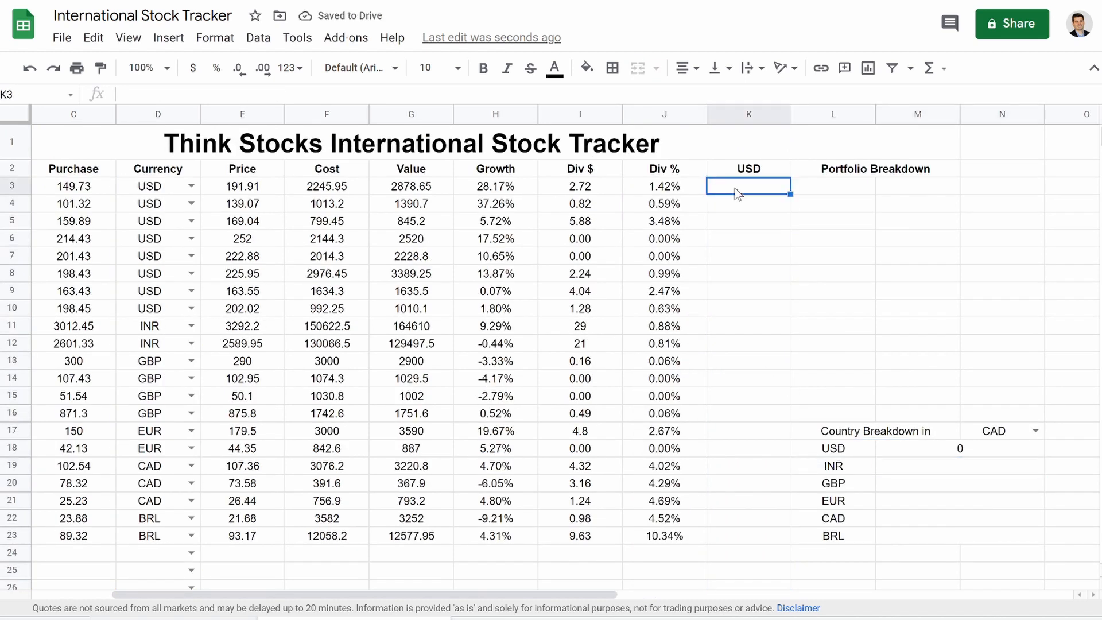
left_click(985, 451)
left_click_drag(1044, 458, 1046, 546)
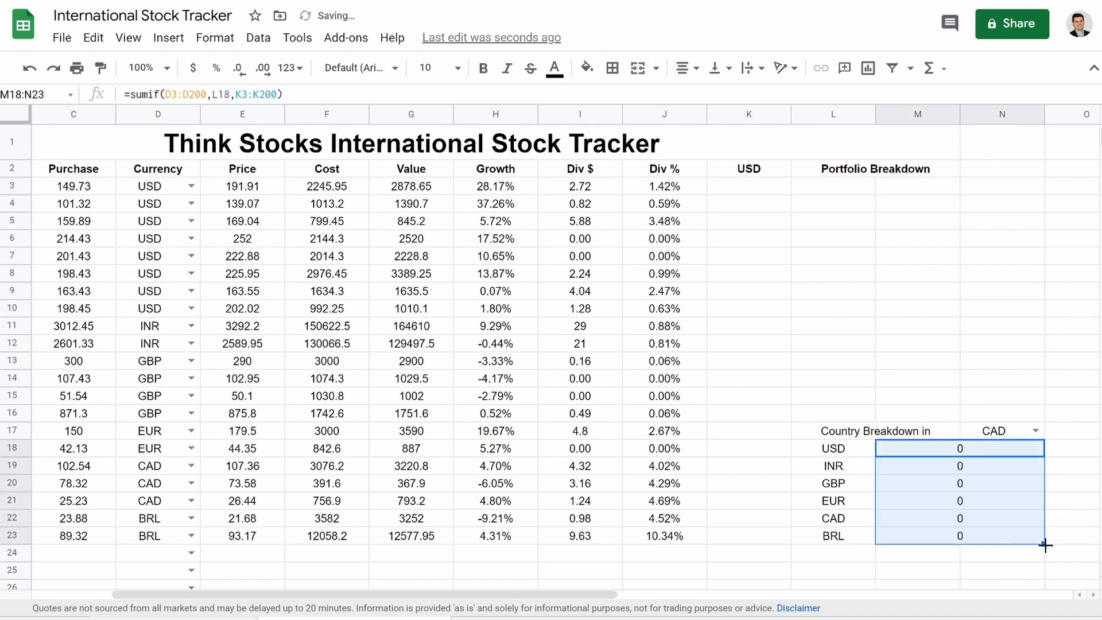
left_click(1011, 501)
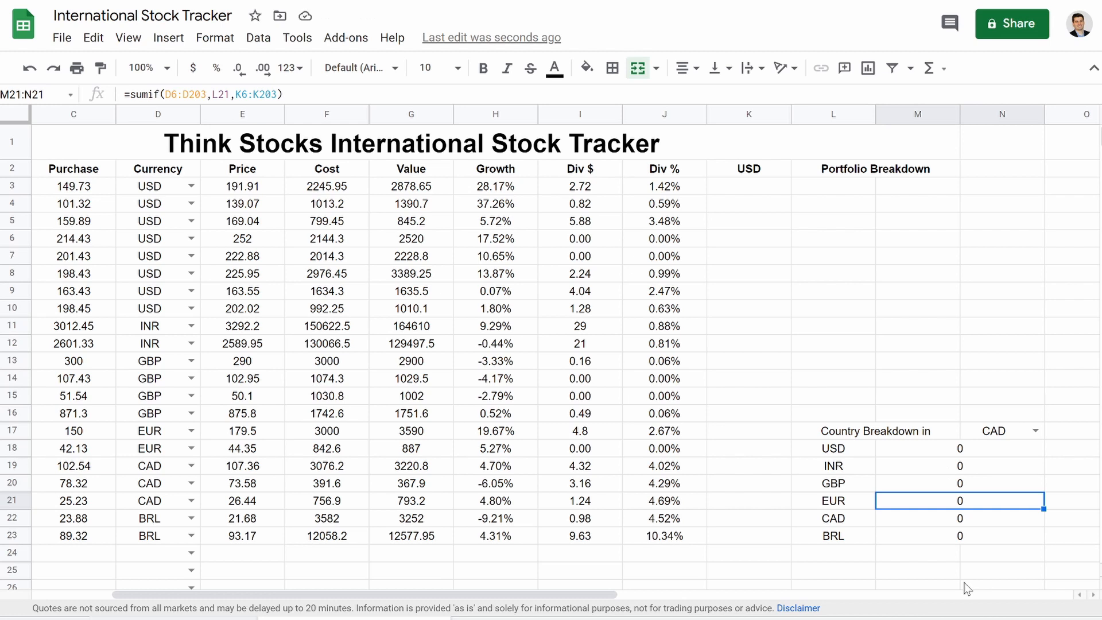
- Replace the header in K2 with the formula =N17 to link it to the country breakdown currency dropdown
left_click(756, 171)
type("=")
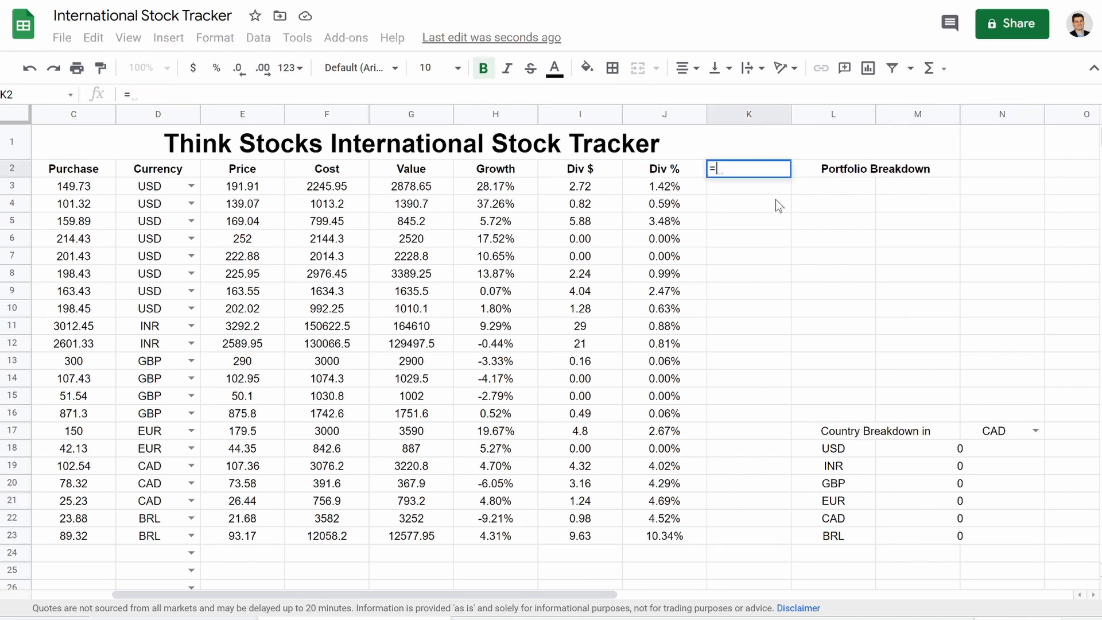
left_click(1000, 440)
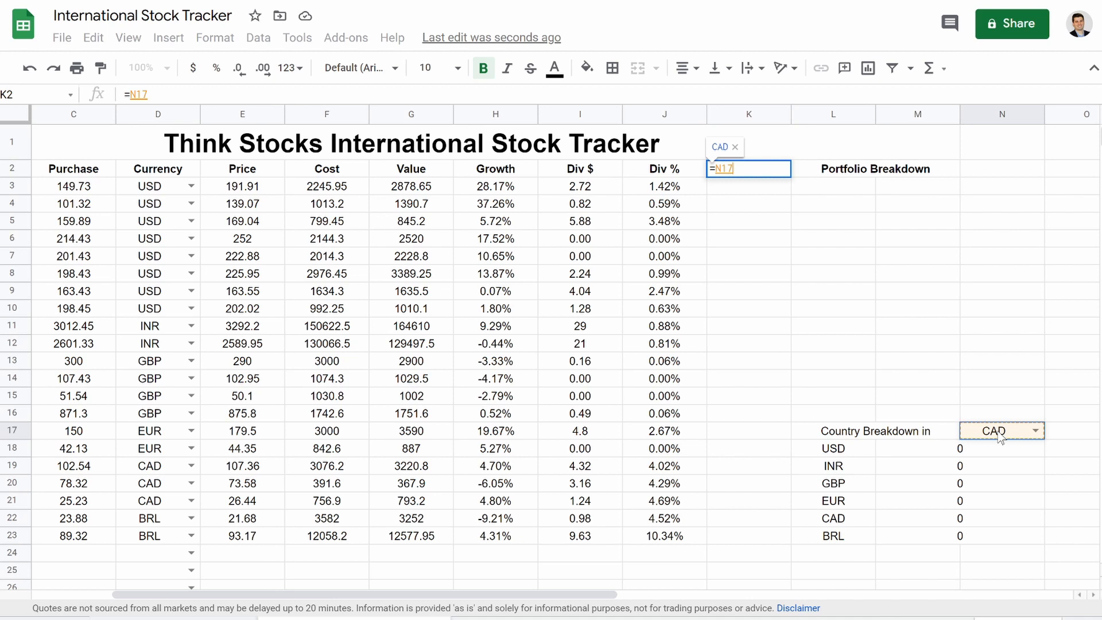
key("Return")
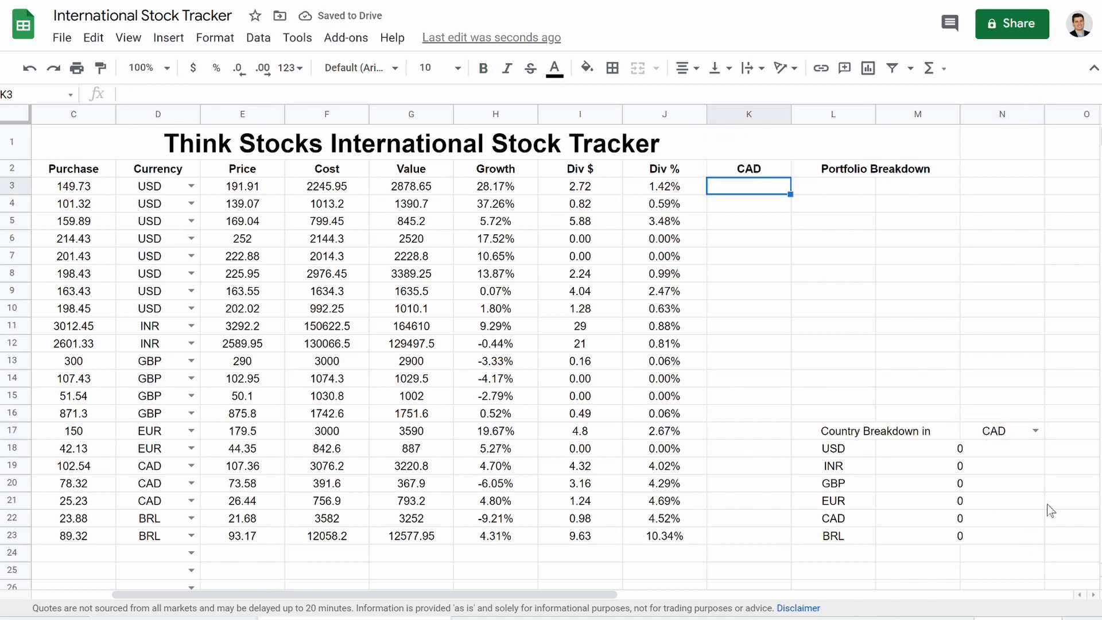
- Test the country breakdown currency dropdown in N17 by choosing USD, CAD, and finally USD again
left_click(1033, 432)
left_click(1036, 431)
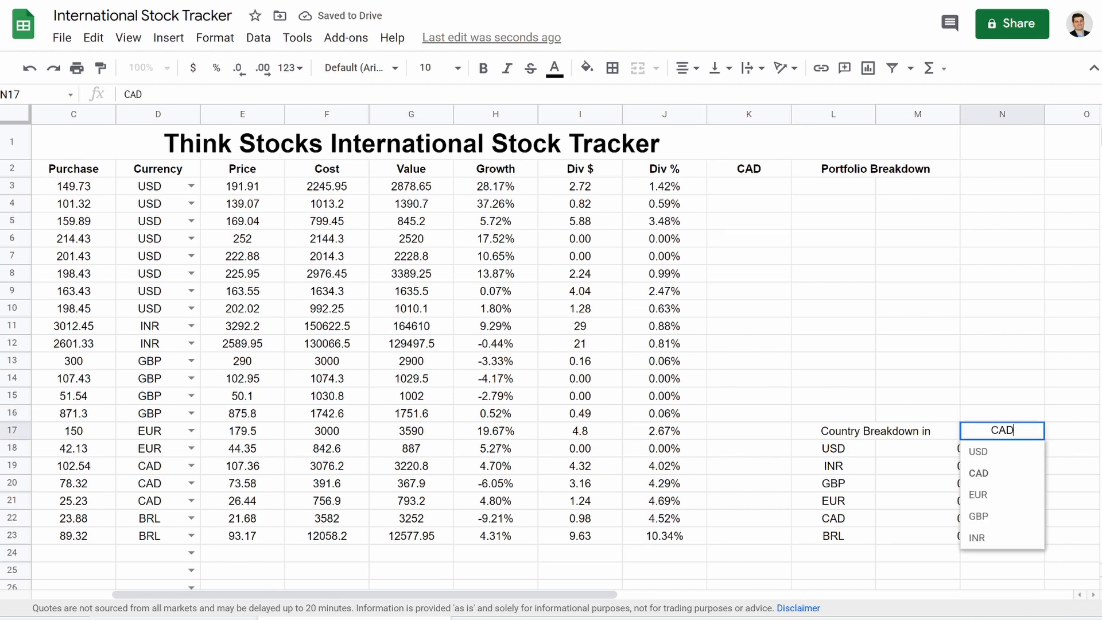
left_click(1017, 453)
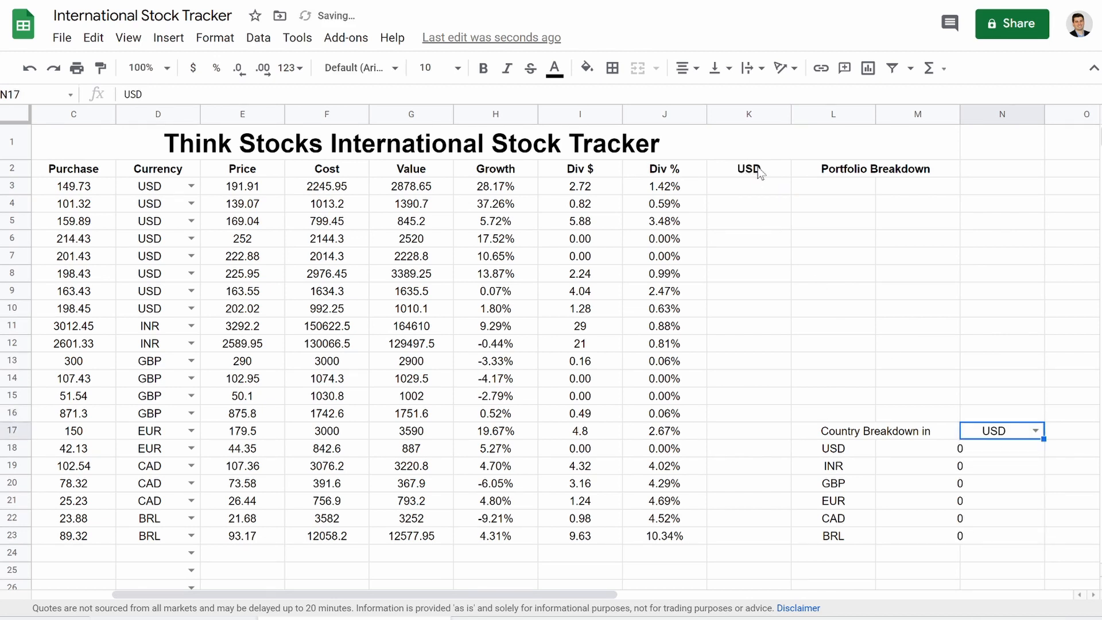
left_click(1035, 432)
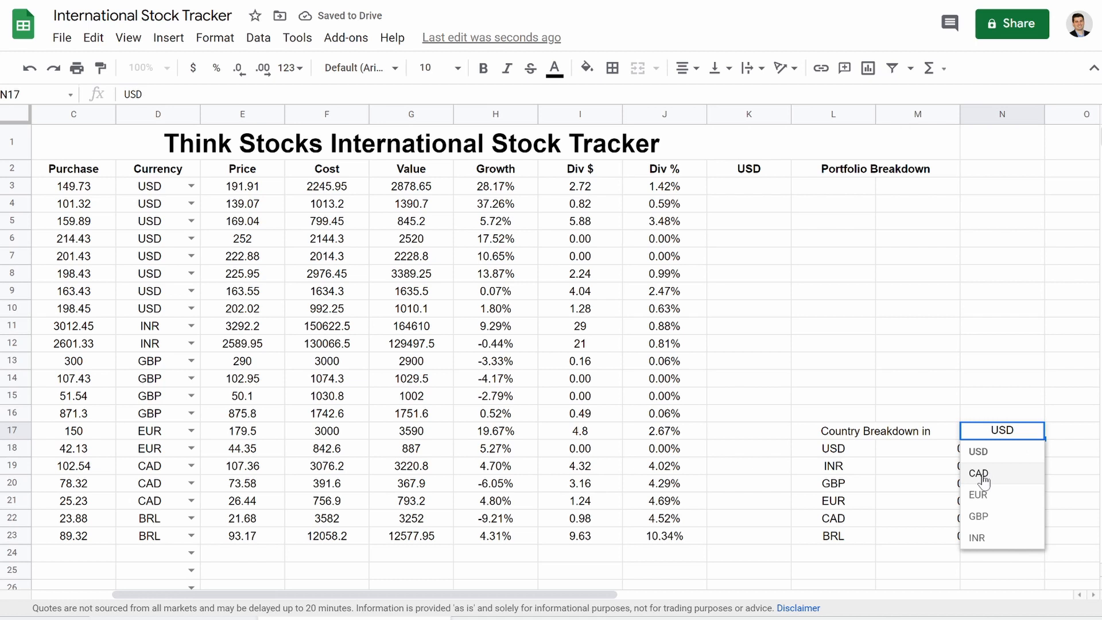
left_click(994, 523)
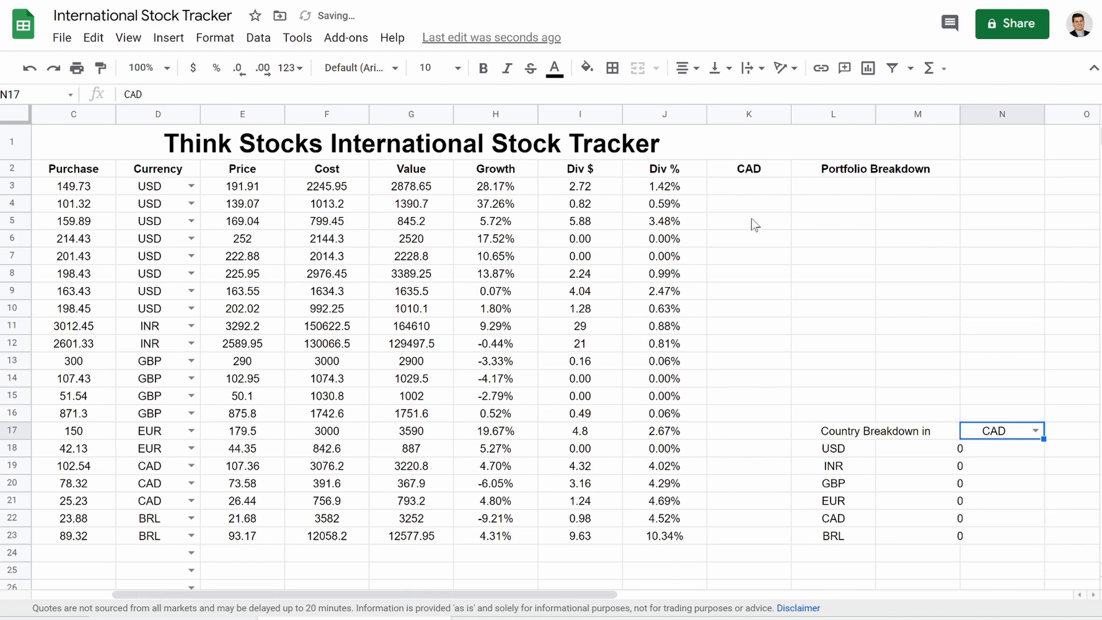
left_click(1036, 432)
left_click(1006, 458)
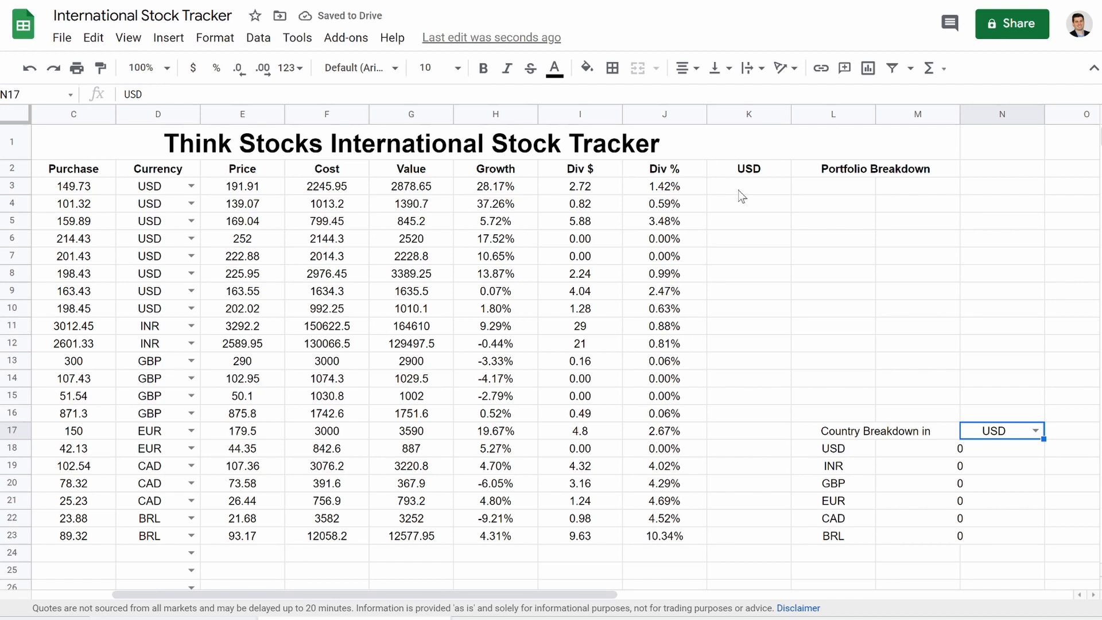
- Begin an IF formula in K3 that returns an empty string when A3 is empty: =if(A3="","",
left_click(739, 191)
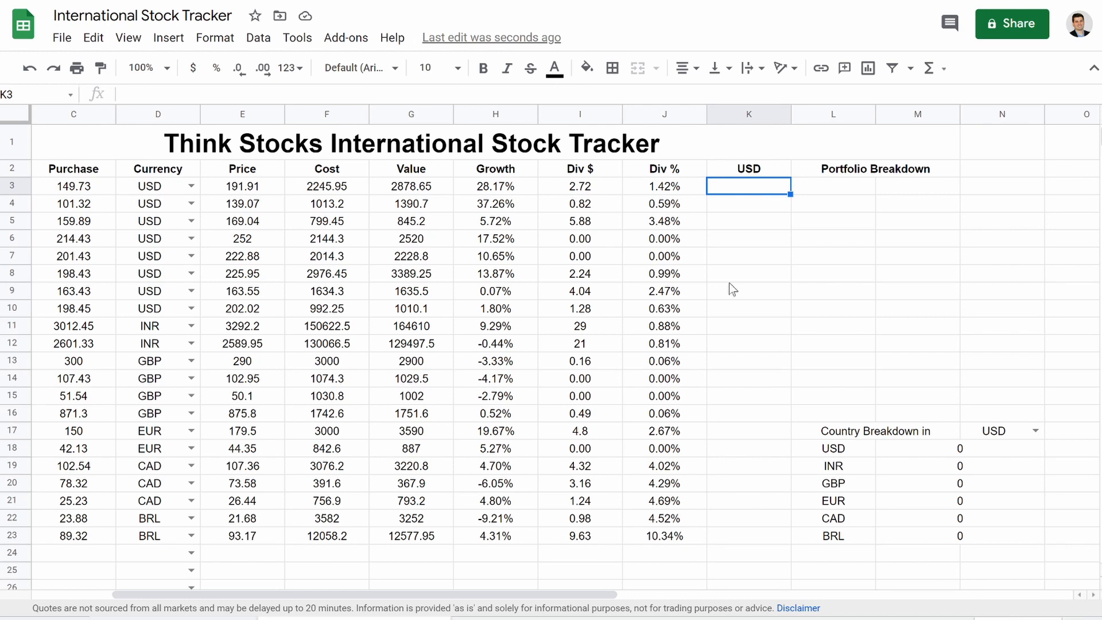
scroll(729, 283, "left", 2)
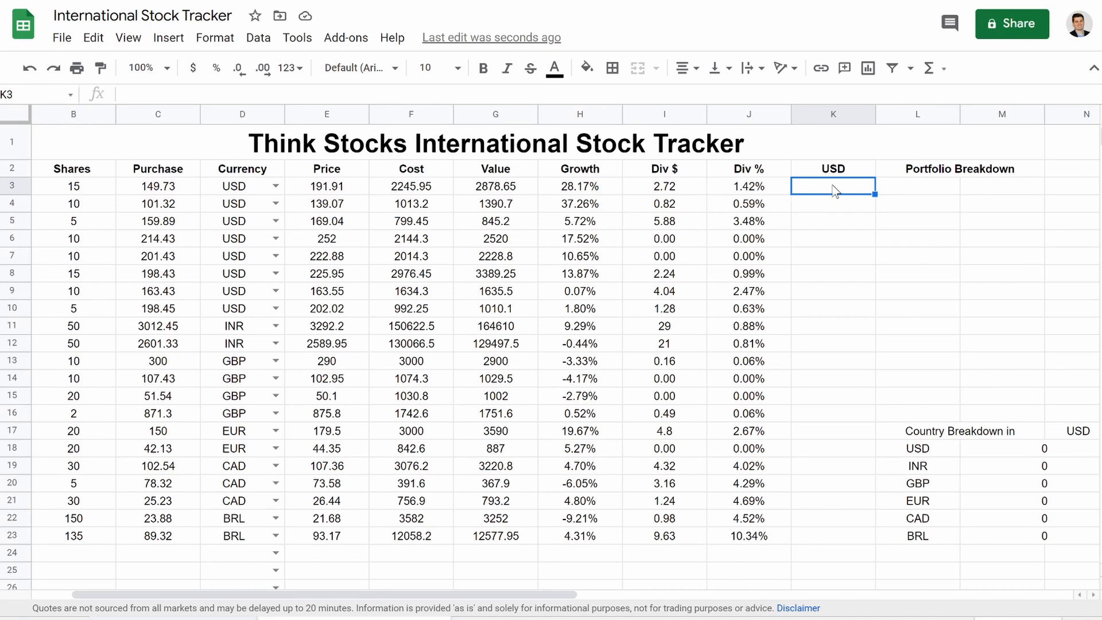
type("=")
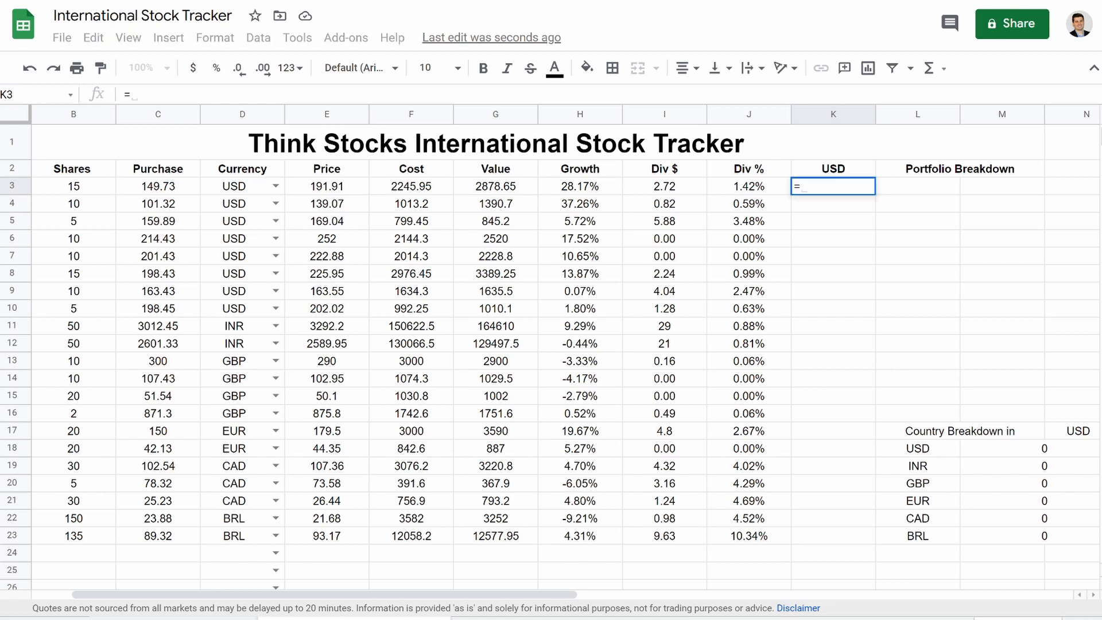
type("if")
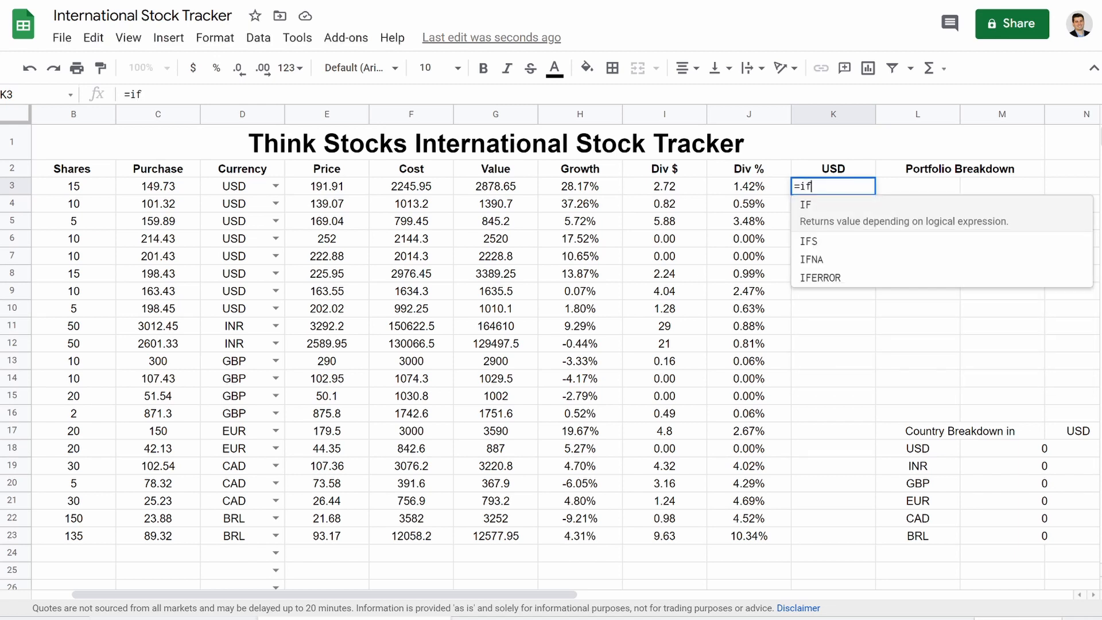
type("(A3")
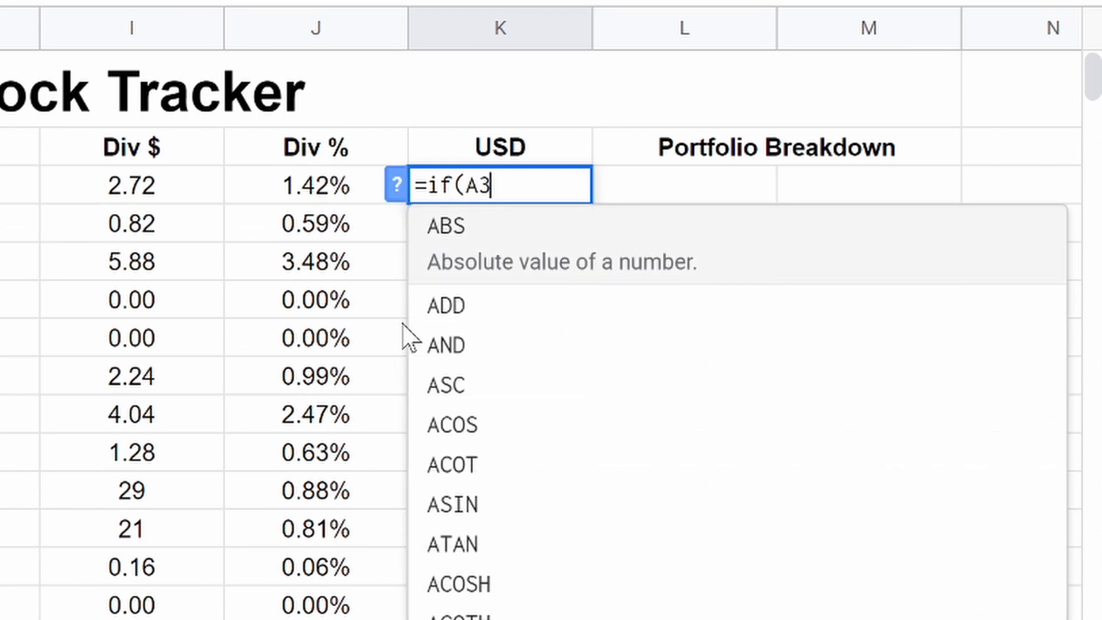
type("=\"\"")
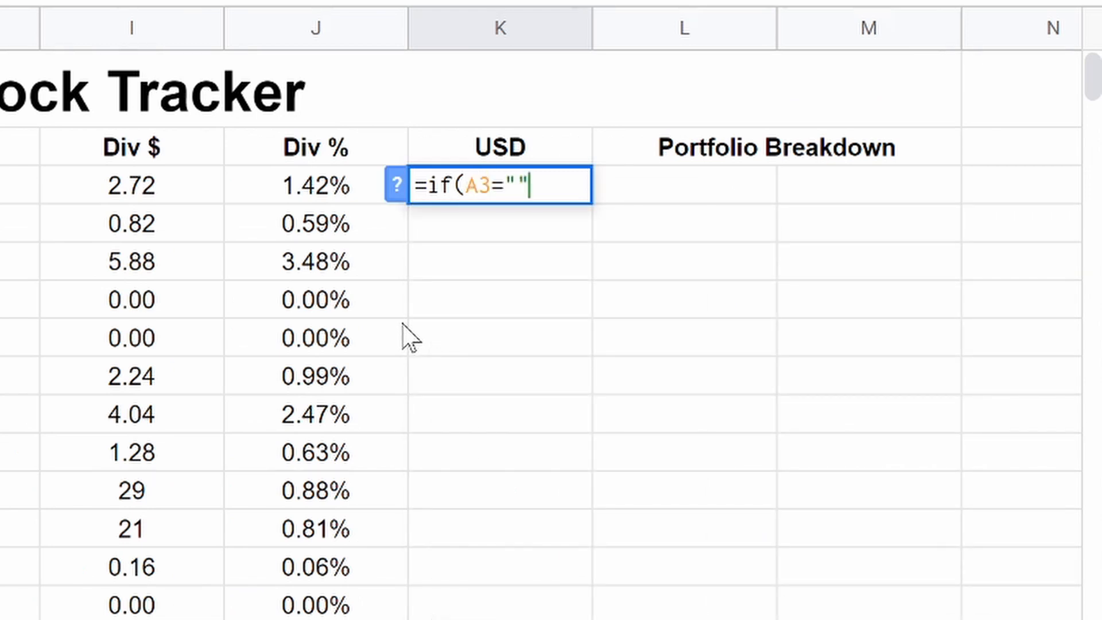
type(",\"\",")
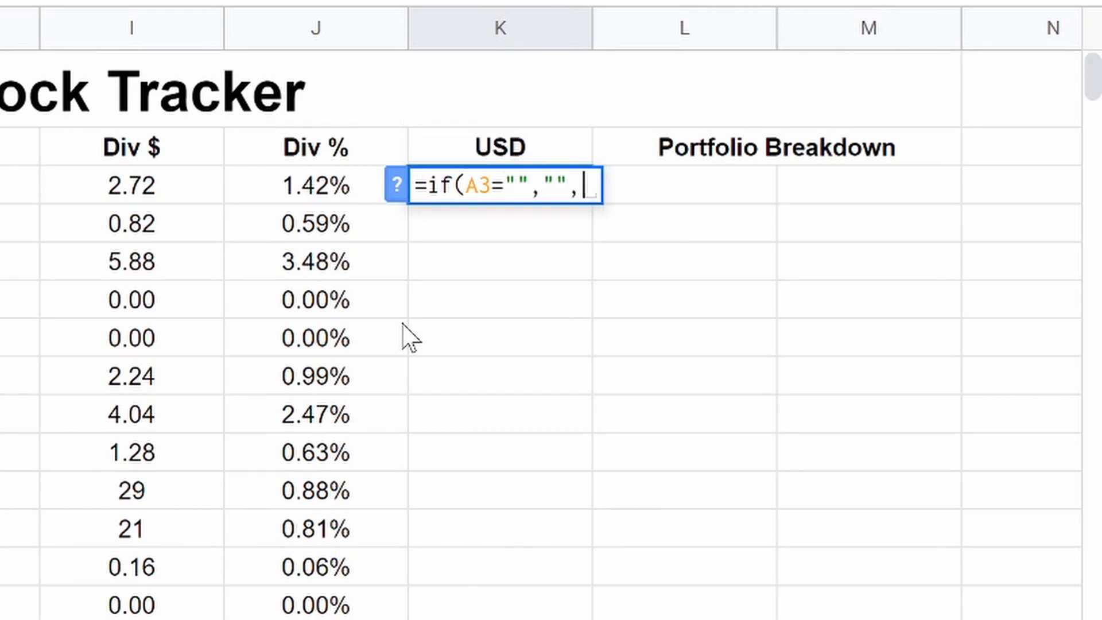
- Add a nested IF to the K3 formula that tests D3=$k$2 and returns G3 when they match
type("if(")
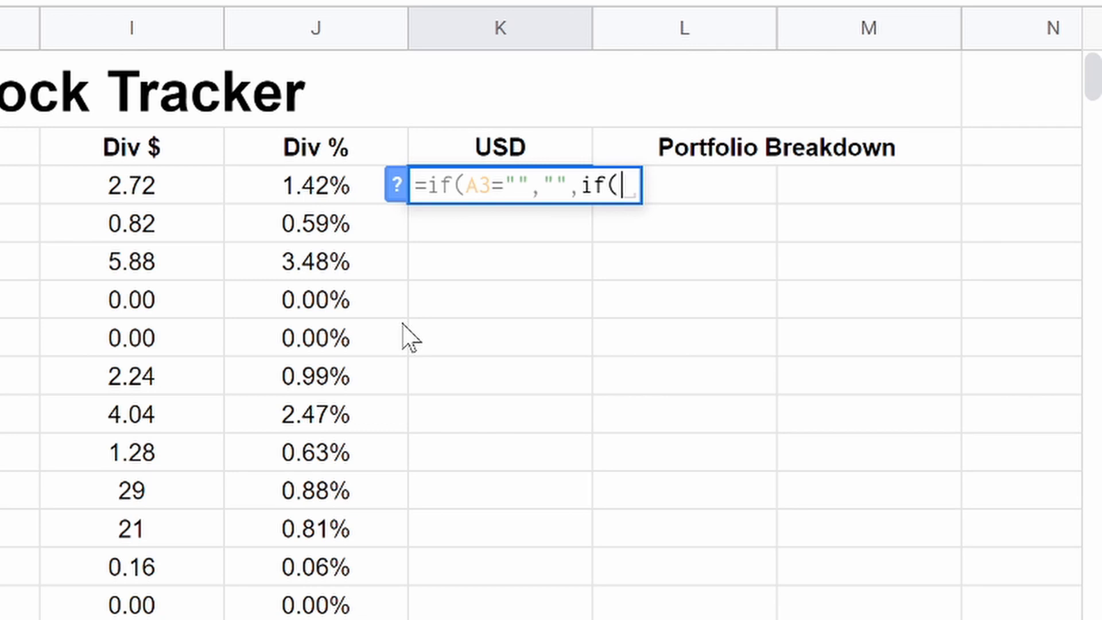
type("D3")
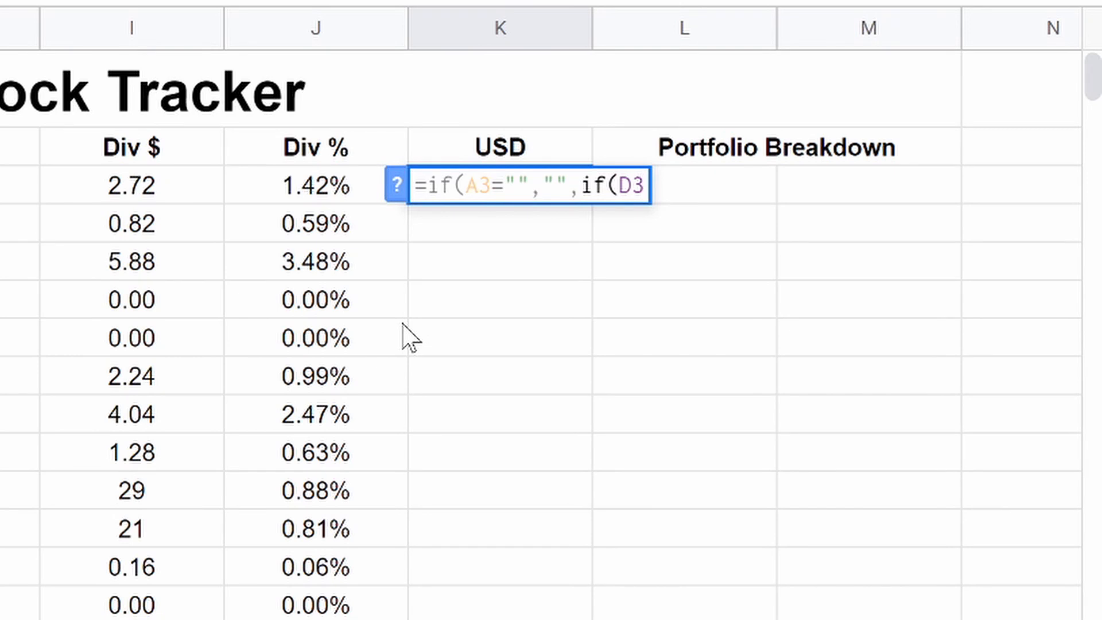
type("=4")
key("BackSpace")
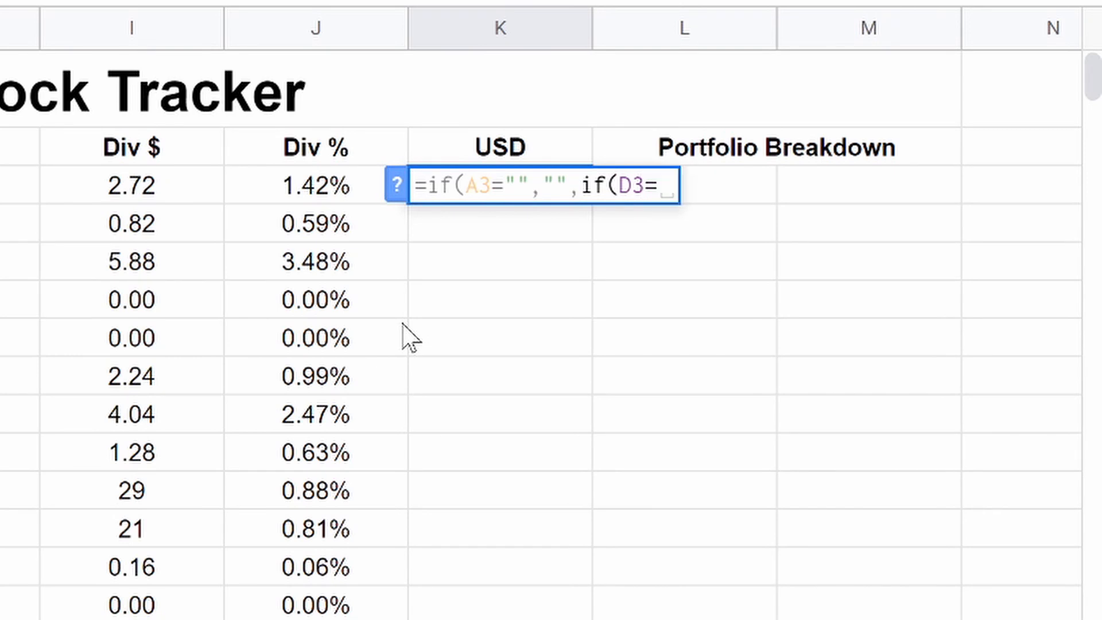
type("$k")
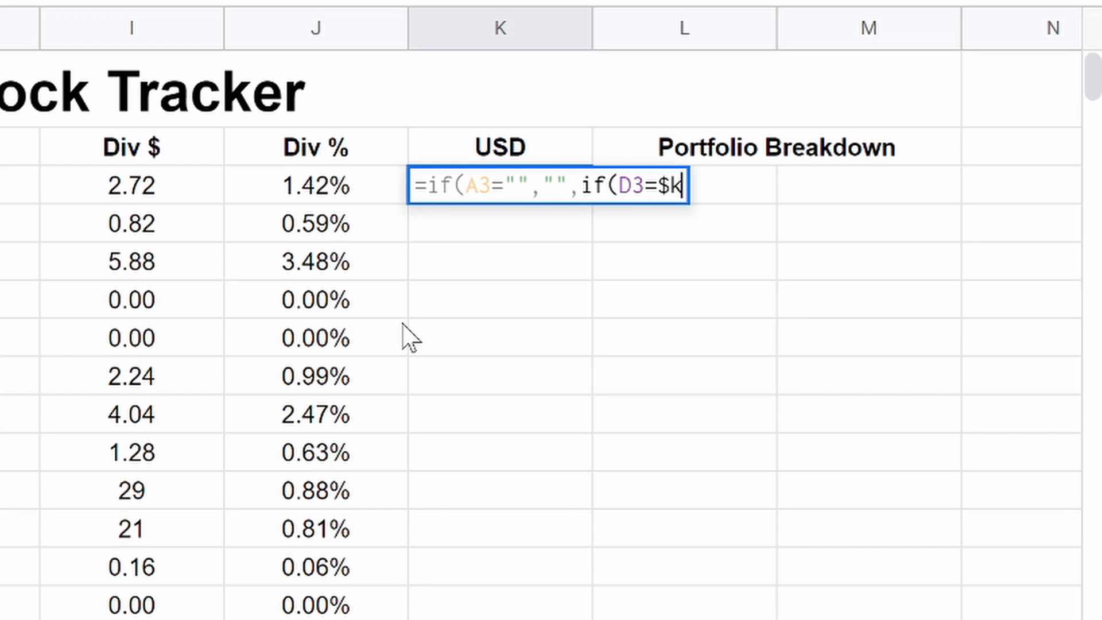
type("$2")
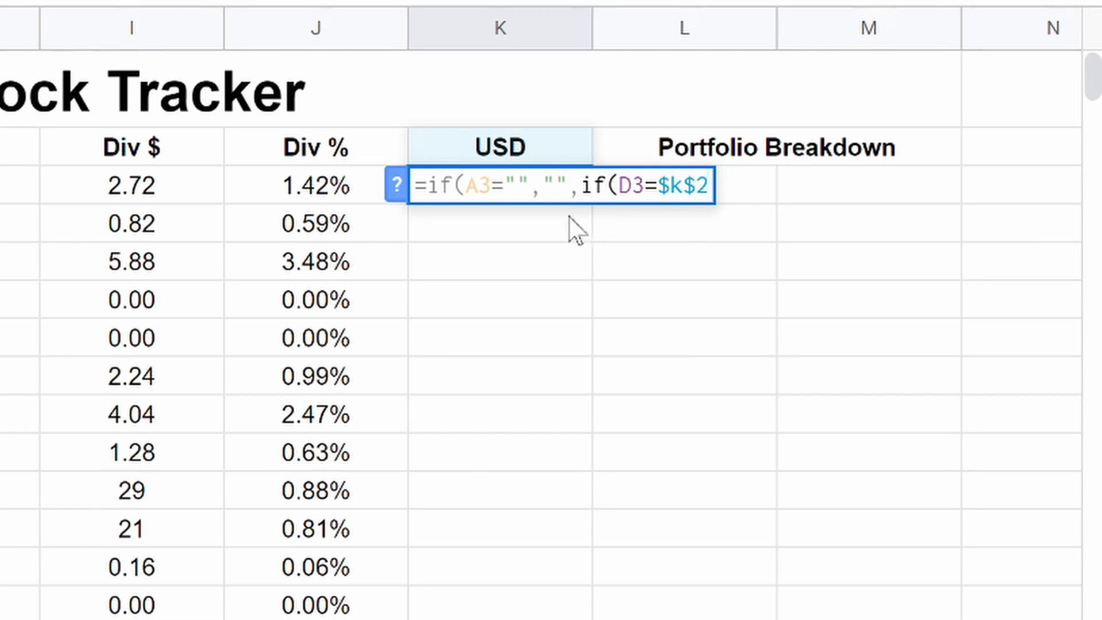
type(",")
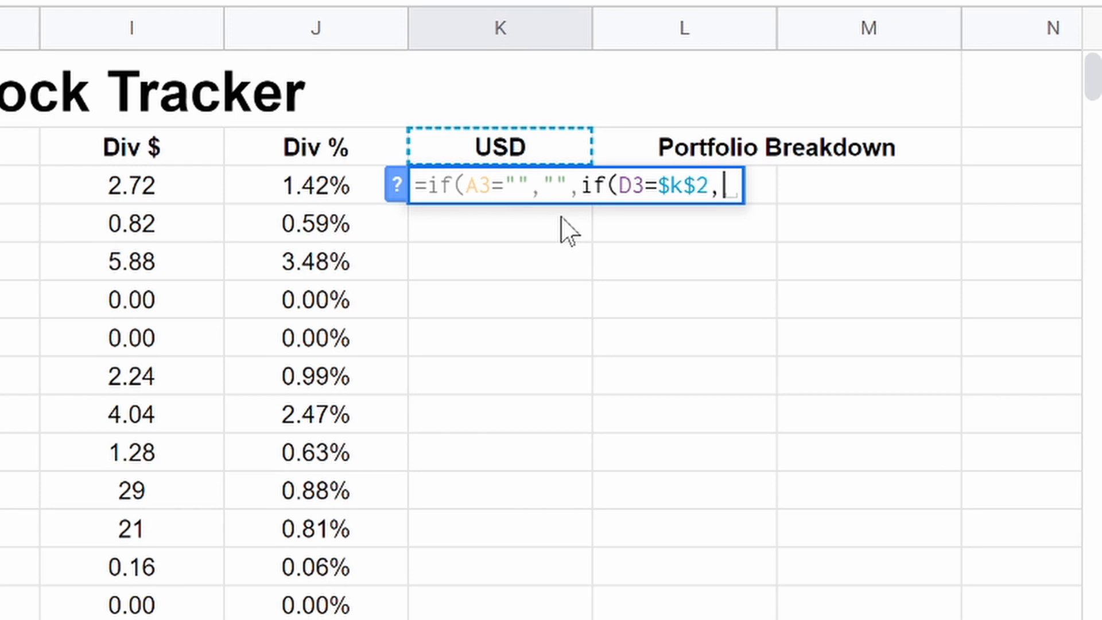
type("G")
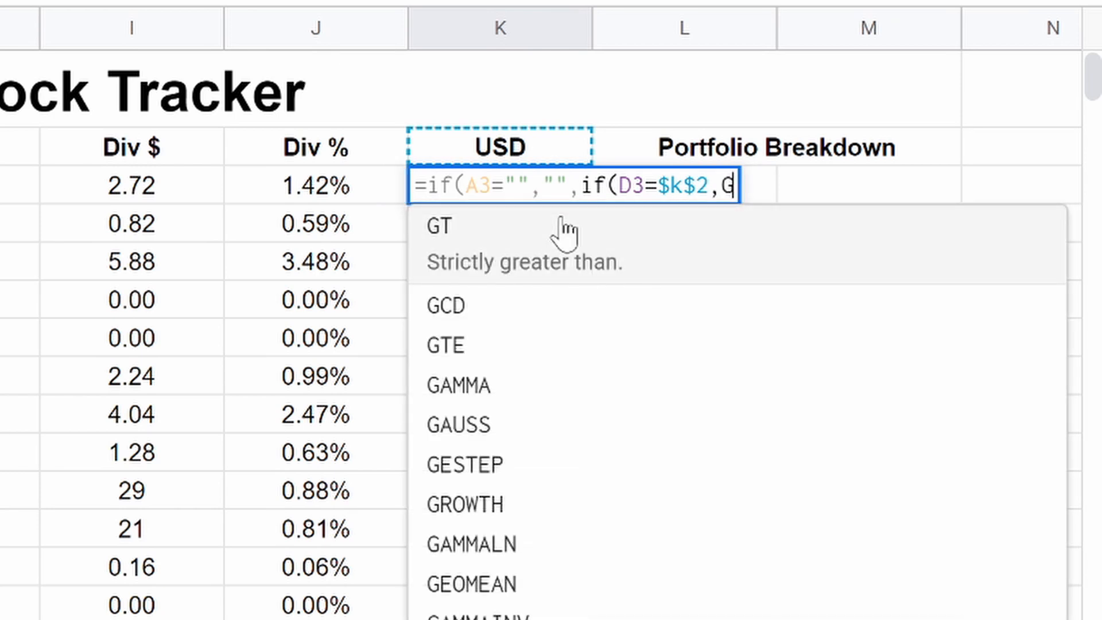
type("3")
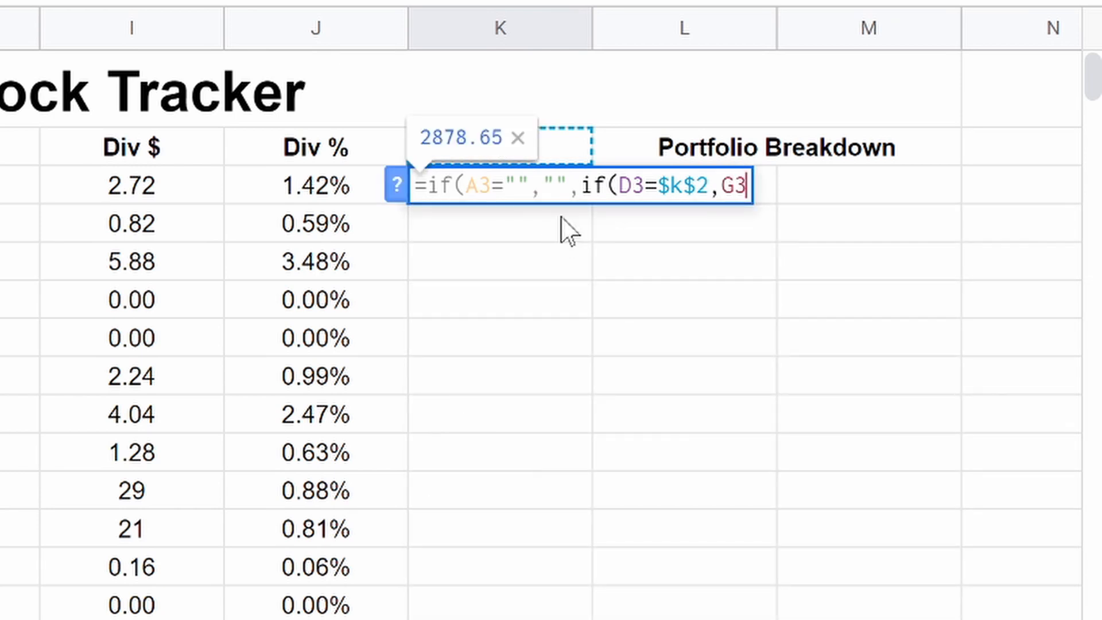
- Add G3*GOOGLEFINANCE as the nested IF's false value, starting its argument with "currency:"&D3
type(",G")
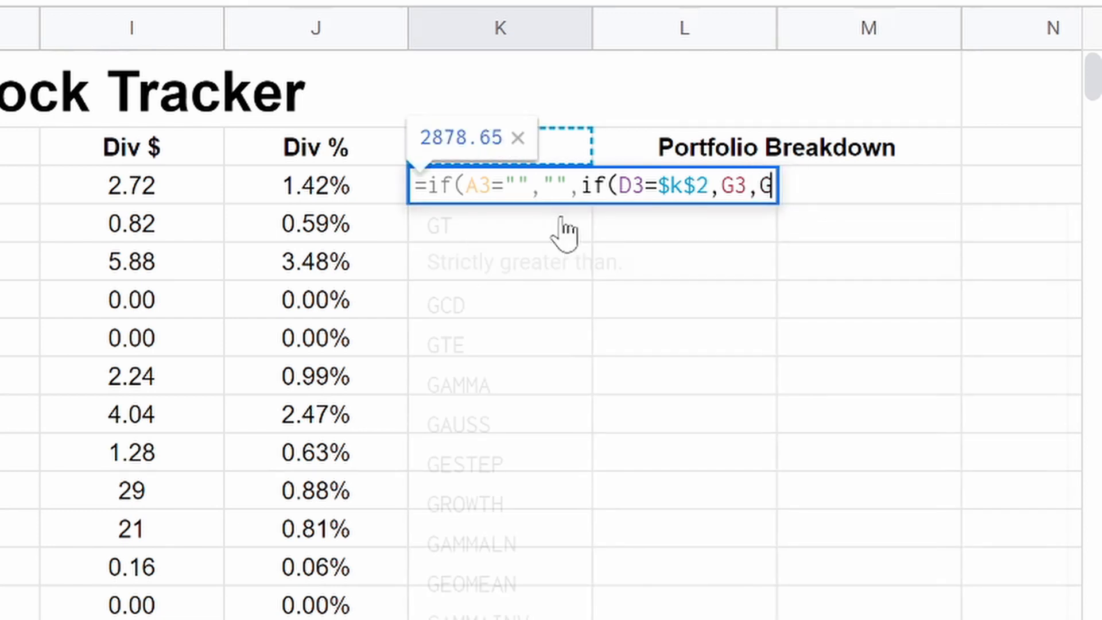
type("3")
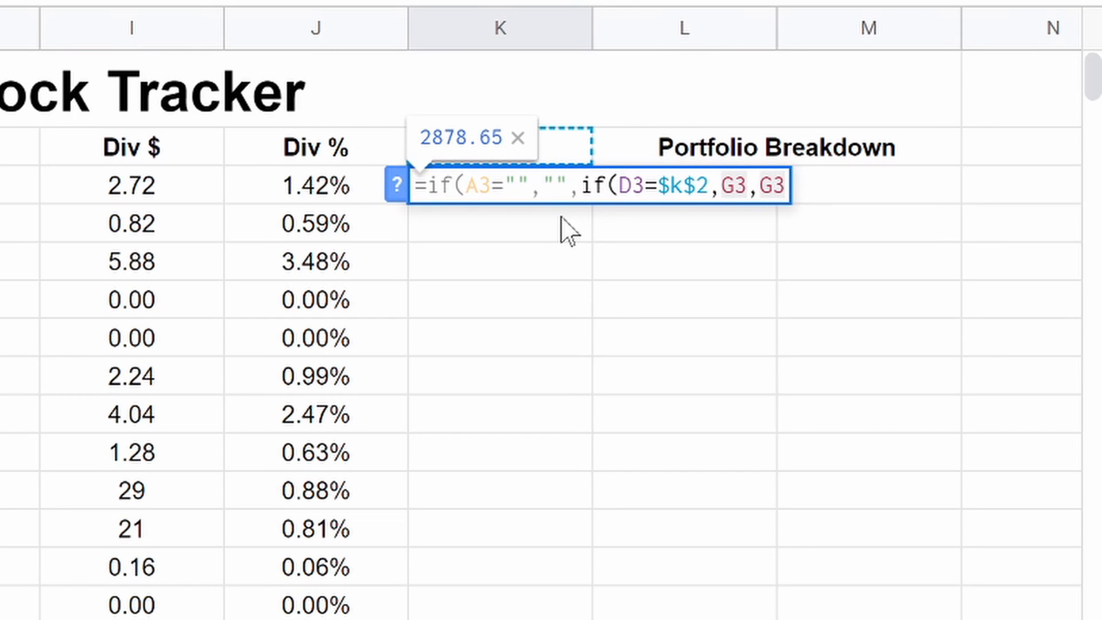
type("*")
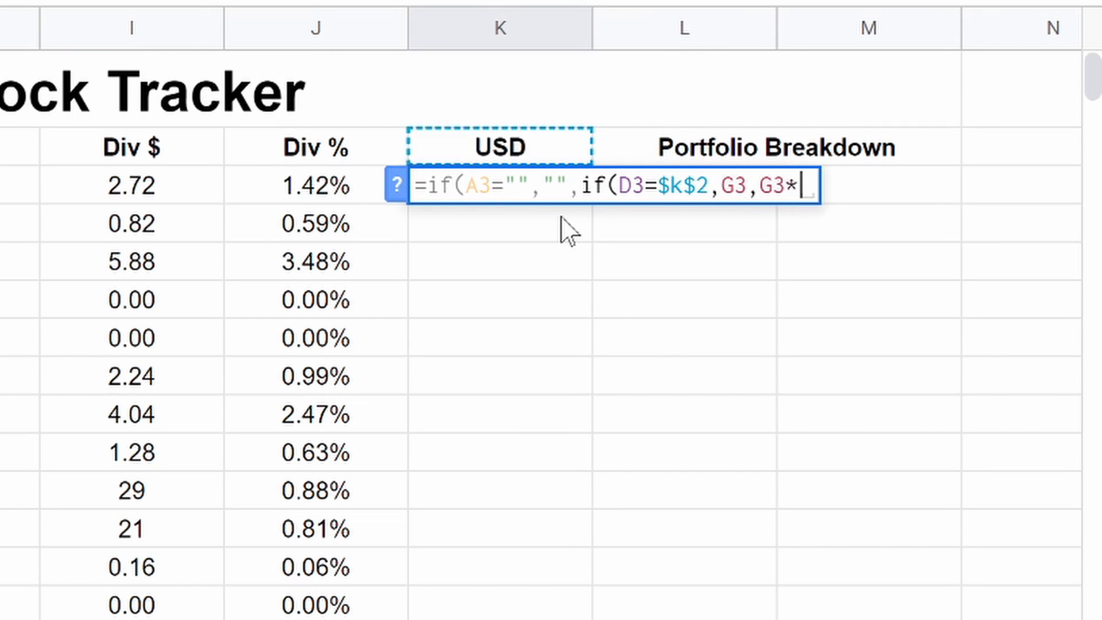
type("Google")
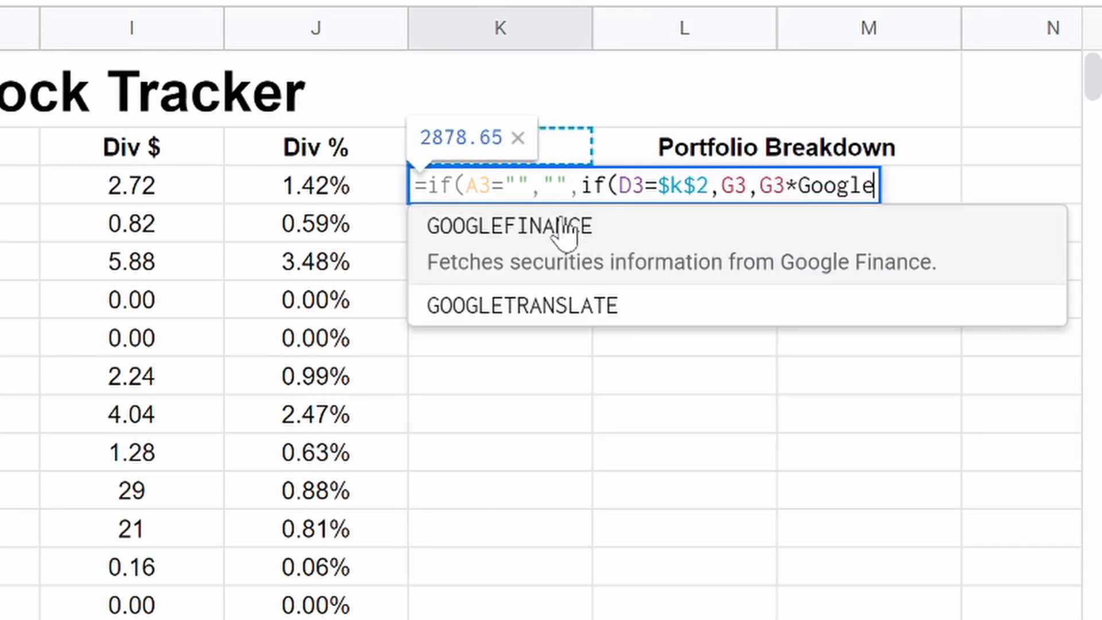
left_click(562, 225)
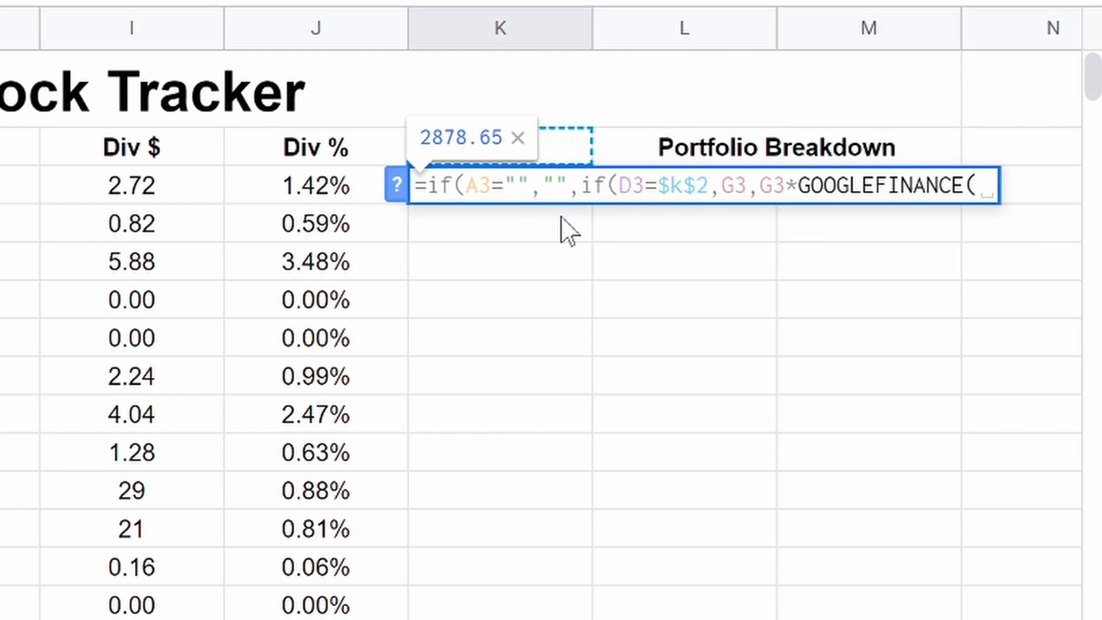
type("\"cu")
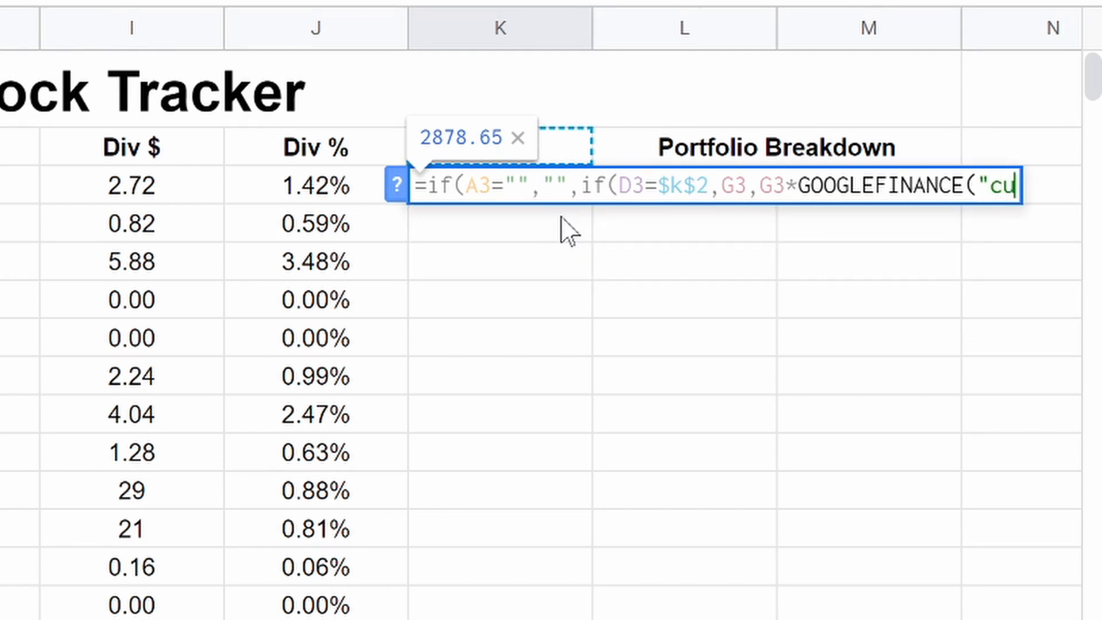
type("rrency:")
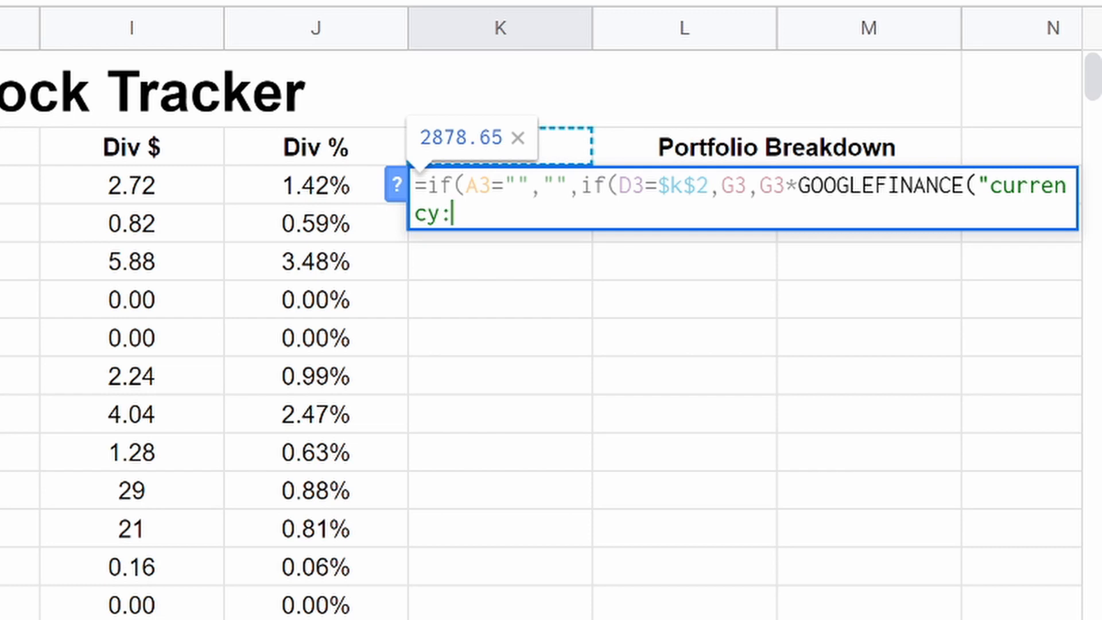
type("\"&D3")
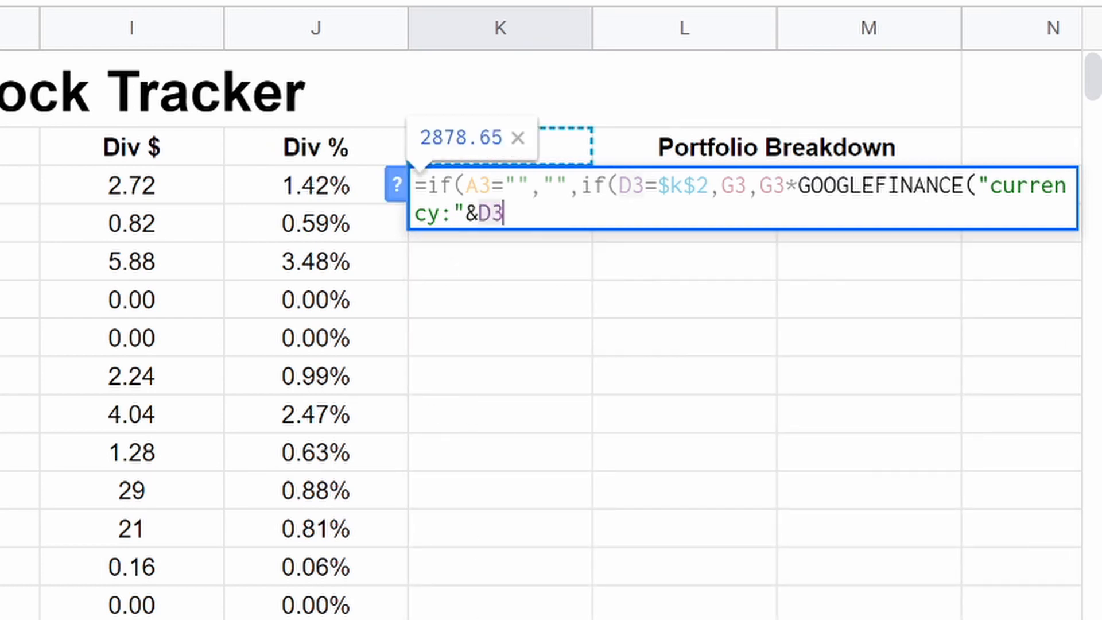
- Complete the K3 formula by appending &""&$k$2&"" to the currency argument and closing the GOOGLEFINANCE function and both IFs
type("&")
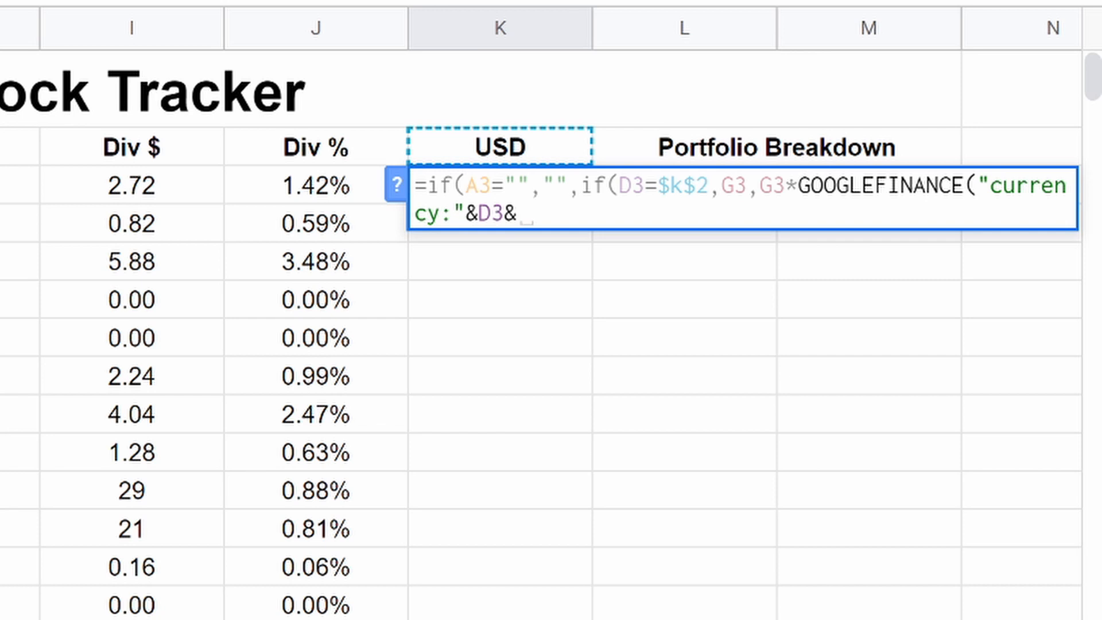
type("\"\"")
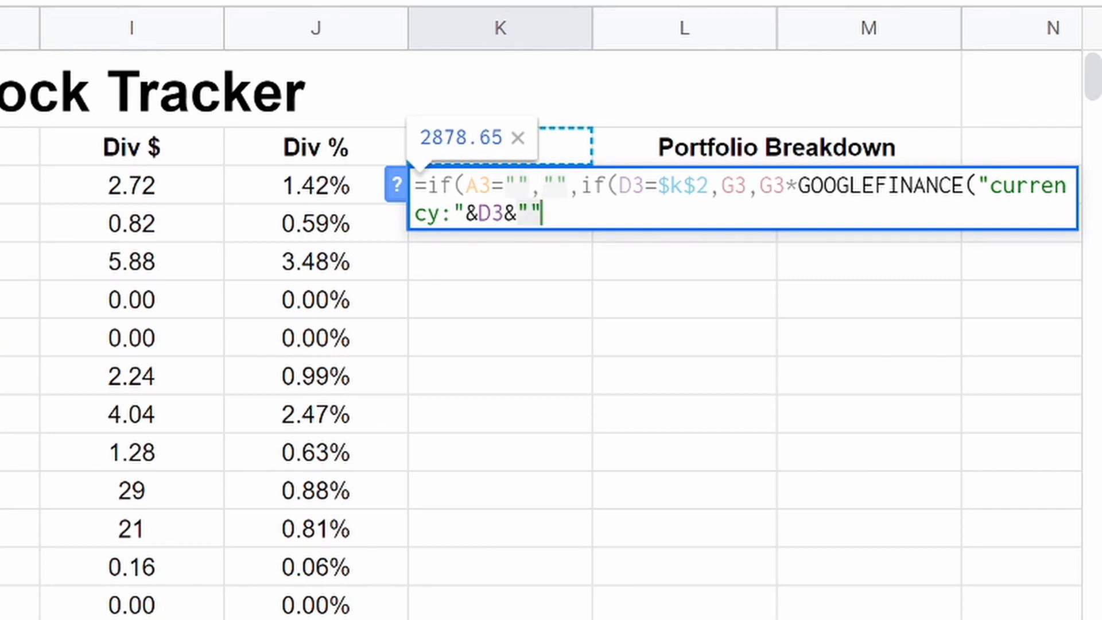
type("&")
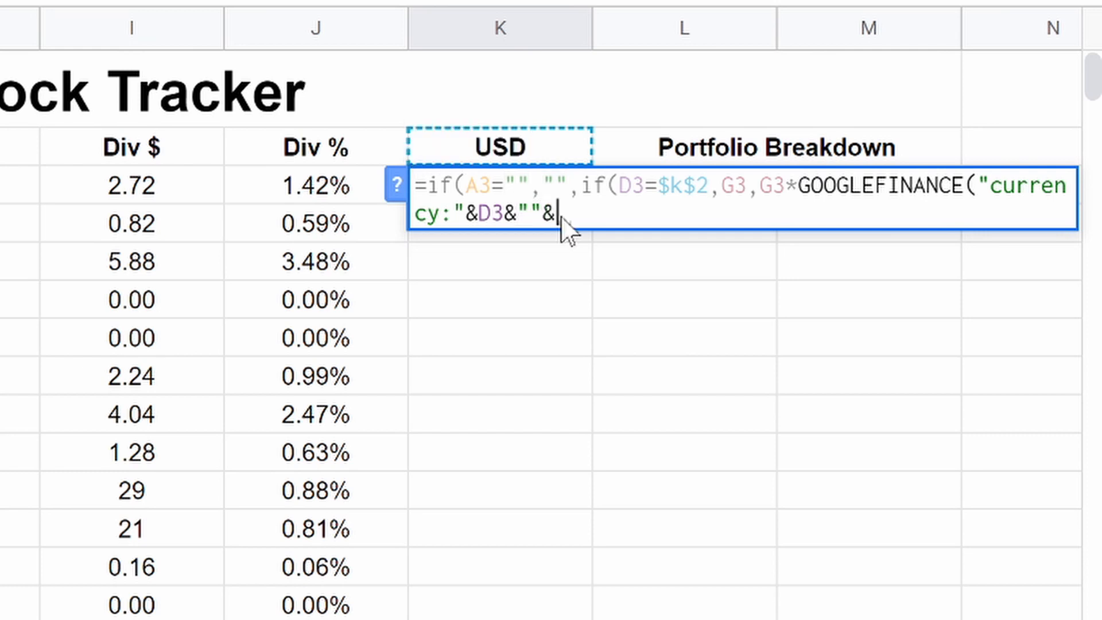
type("$k")
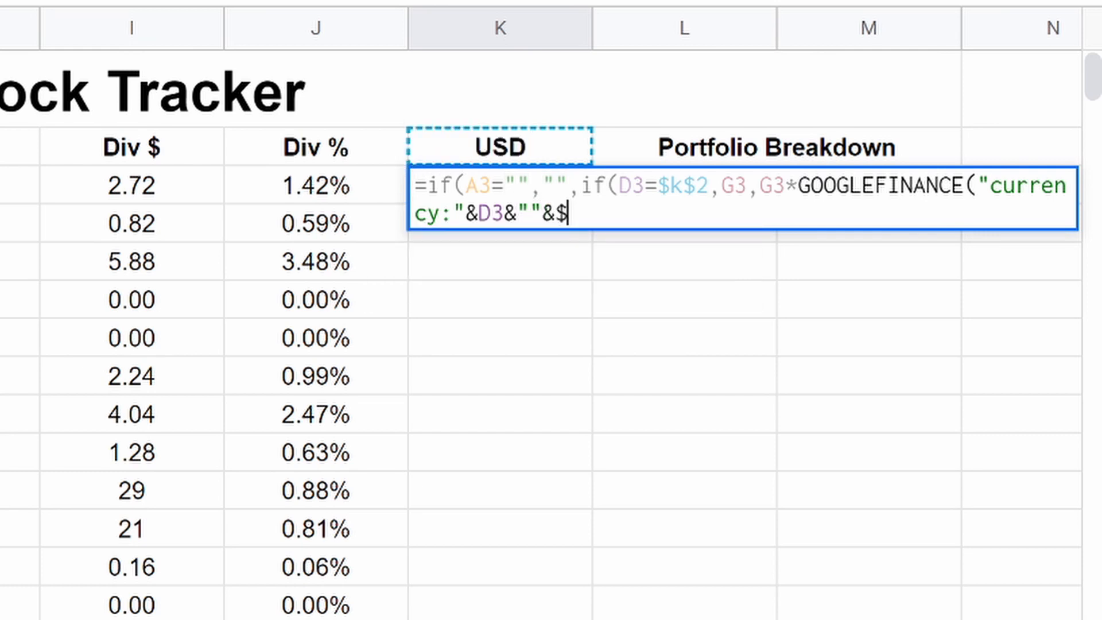
type("$2")
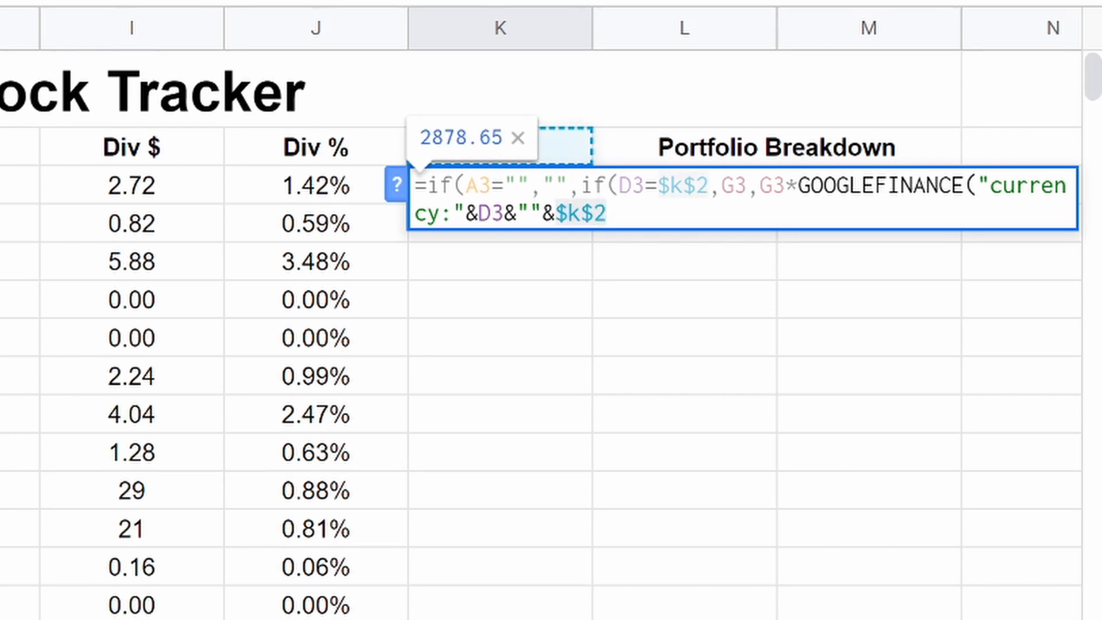
type("&\"")
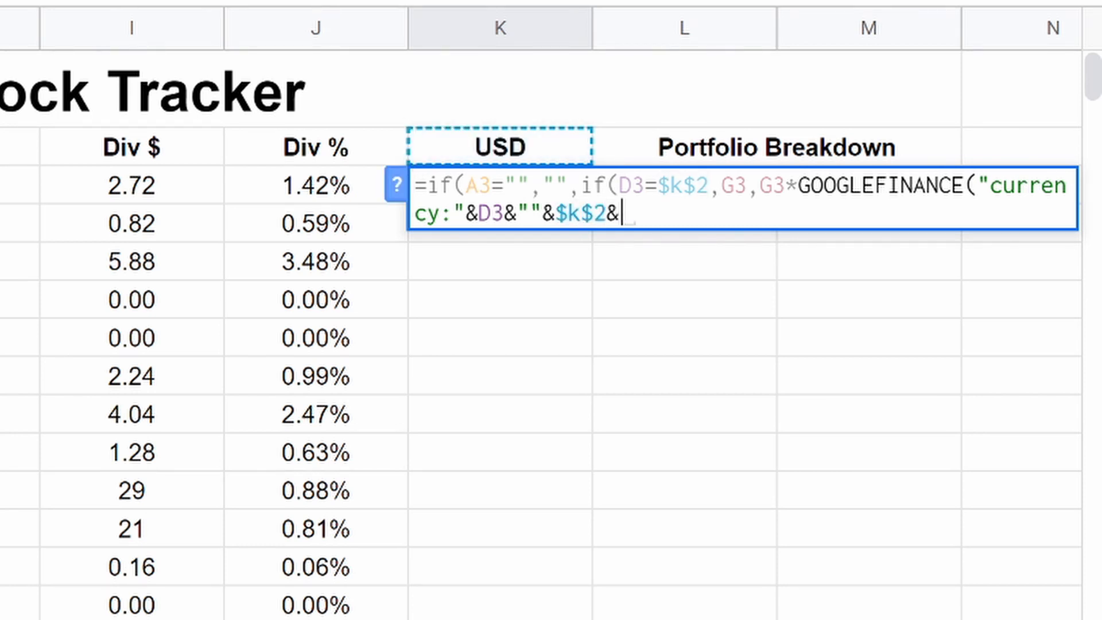
type("\"")
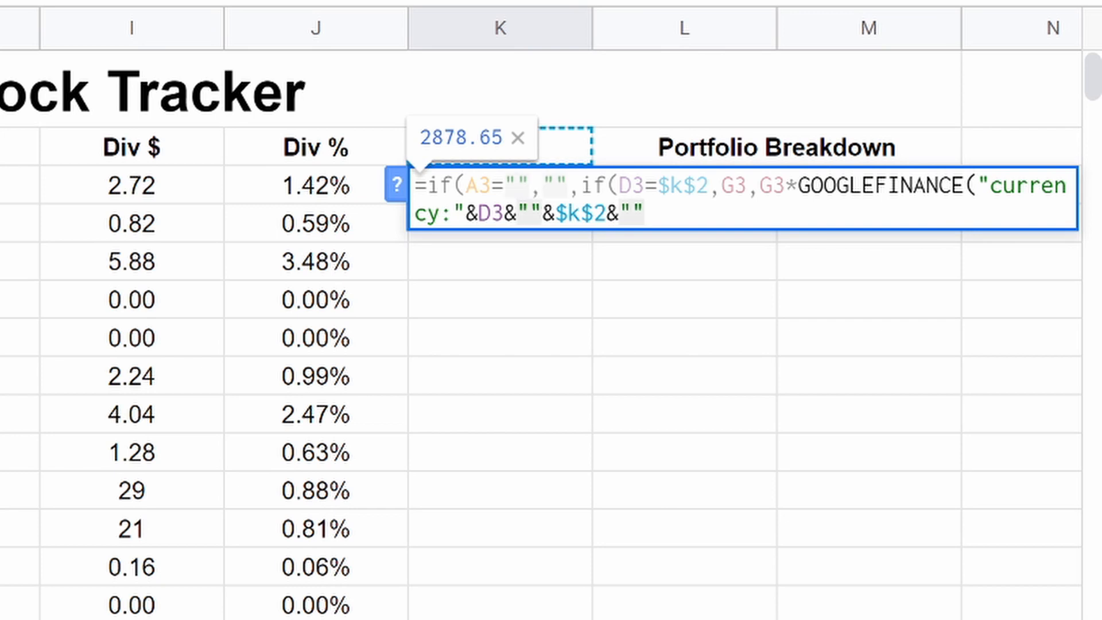
type(")))")
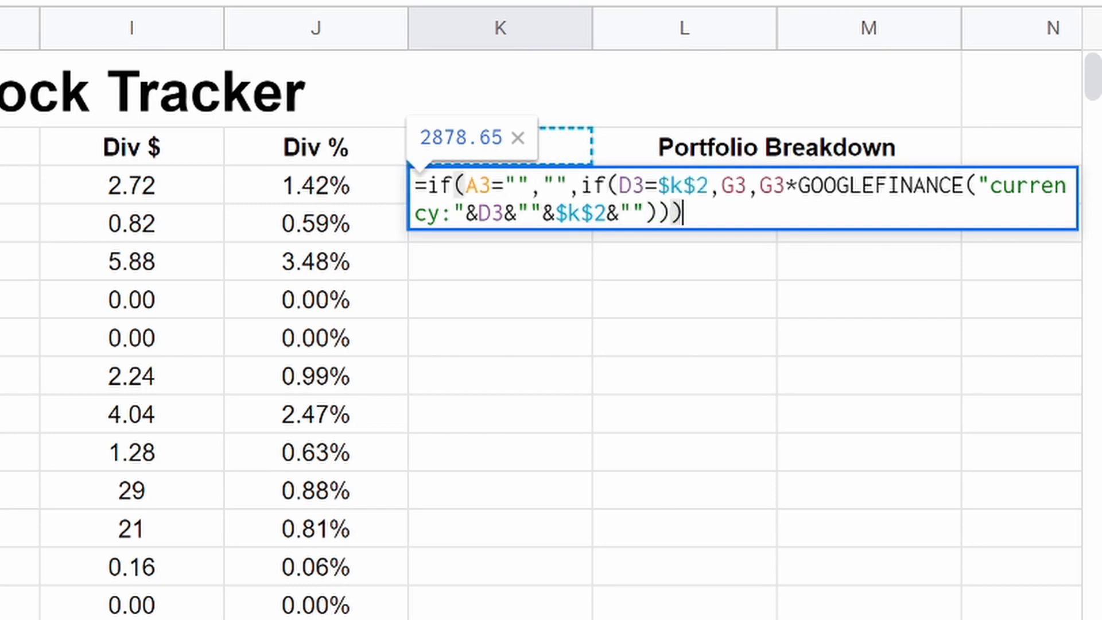
key("Return")
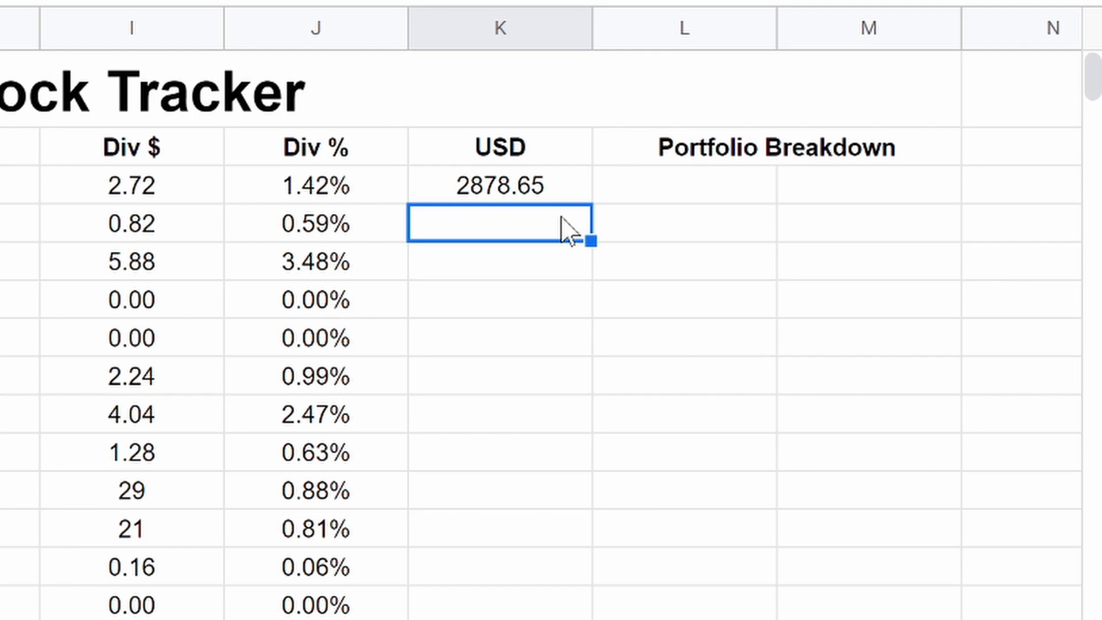
- Fill the K3 conversion formula down column K through K23
left_click(451, 191)
left_click_drag(591, 202, 559, 619)
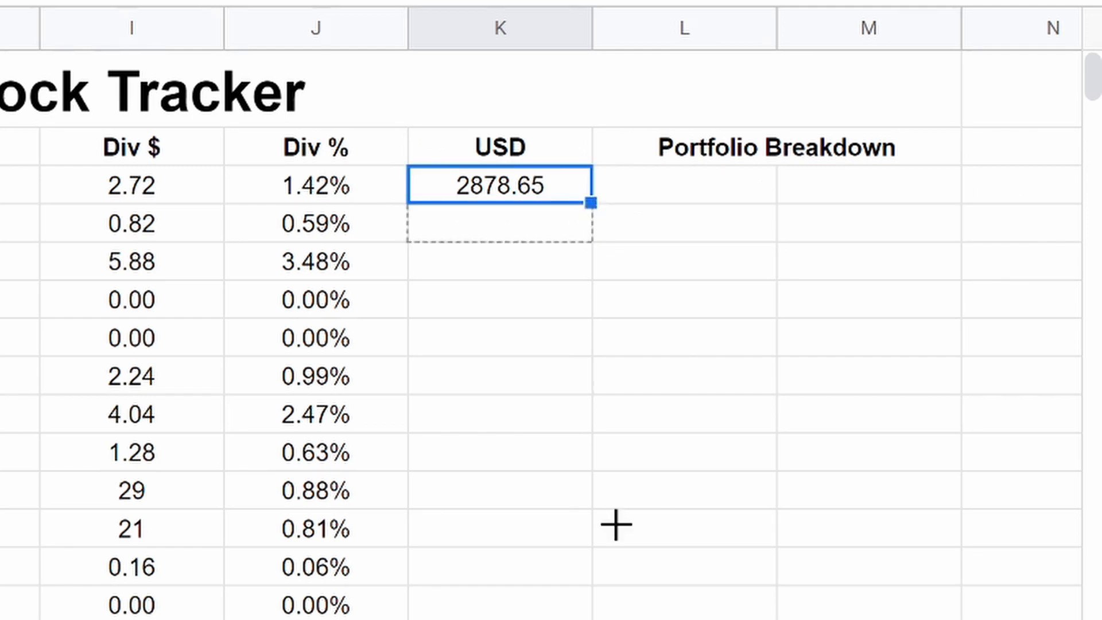
left_click_drag(861, 540, 861, 540)
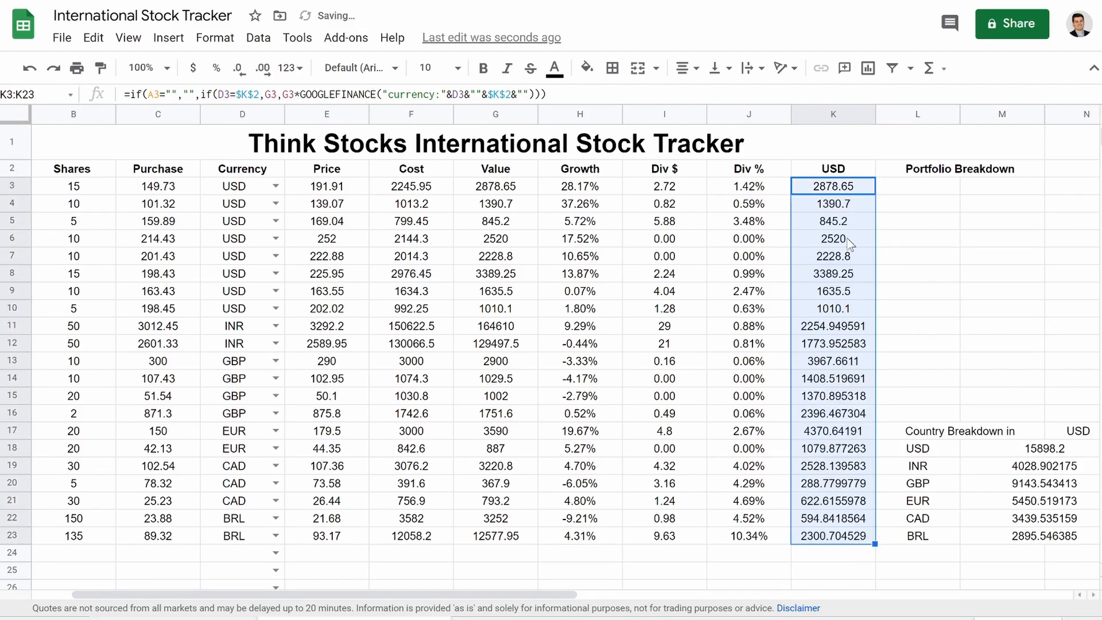
- Review the conversion formulas in K15, K3 and K11, comparing K11 with its stock's currency in D11
left_click(831, 403)
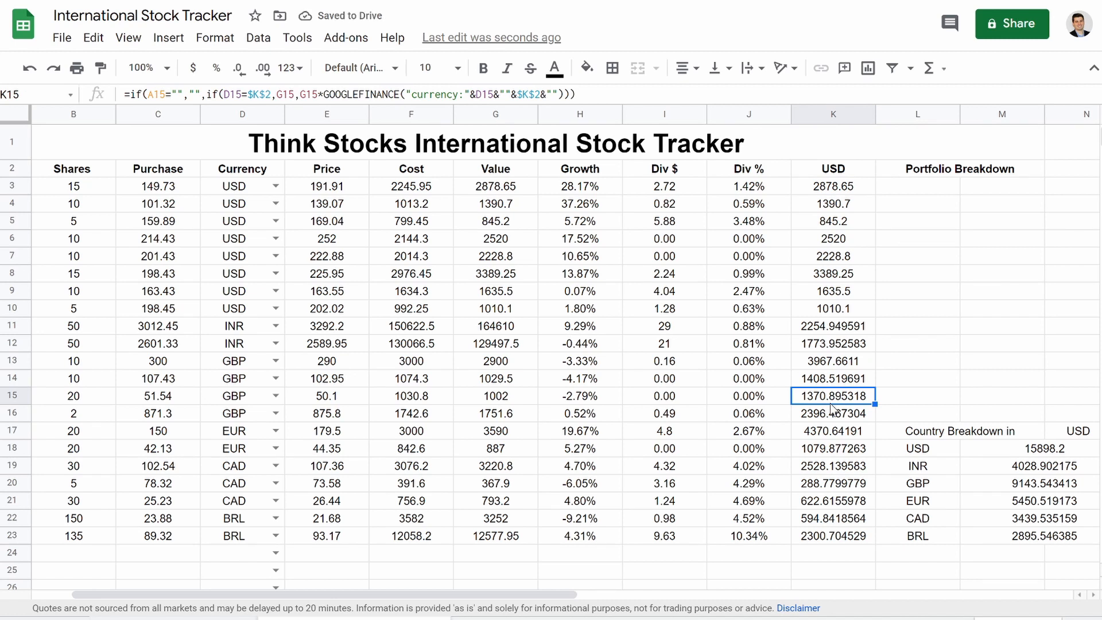
left_click(825, 193)
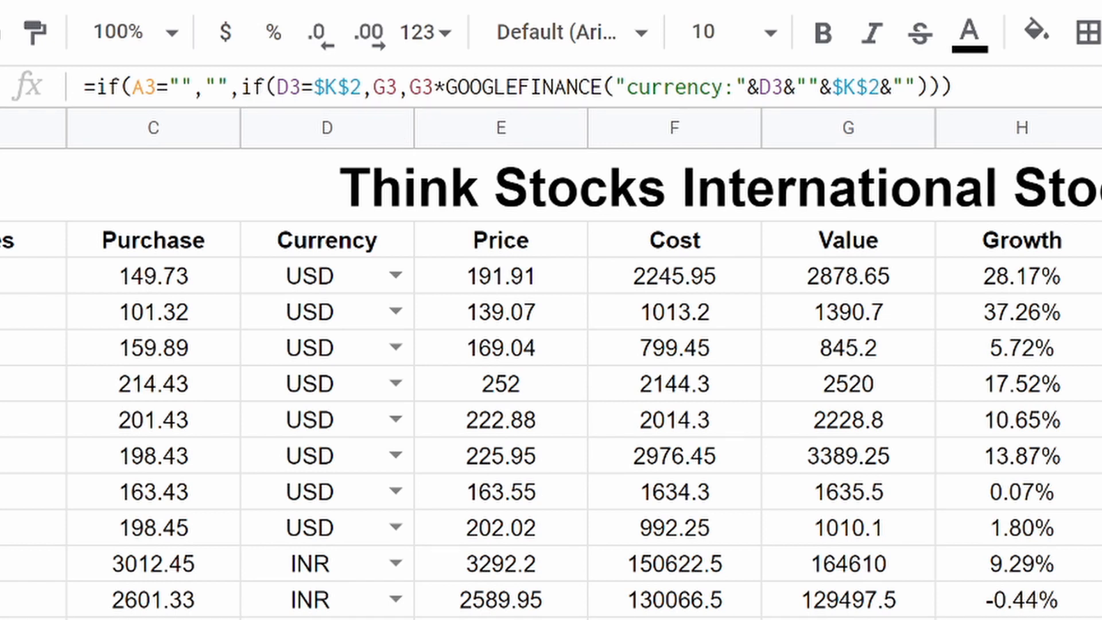
left_click(301, 87)
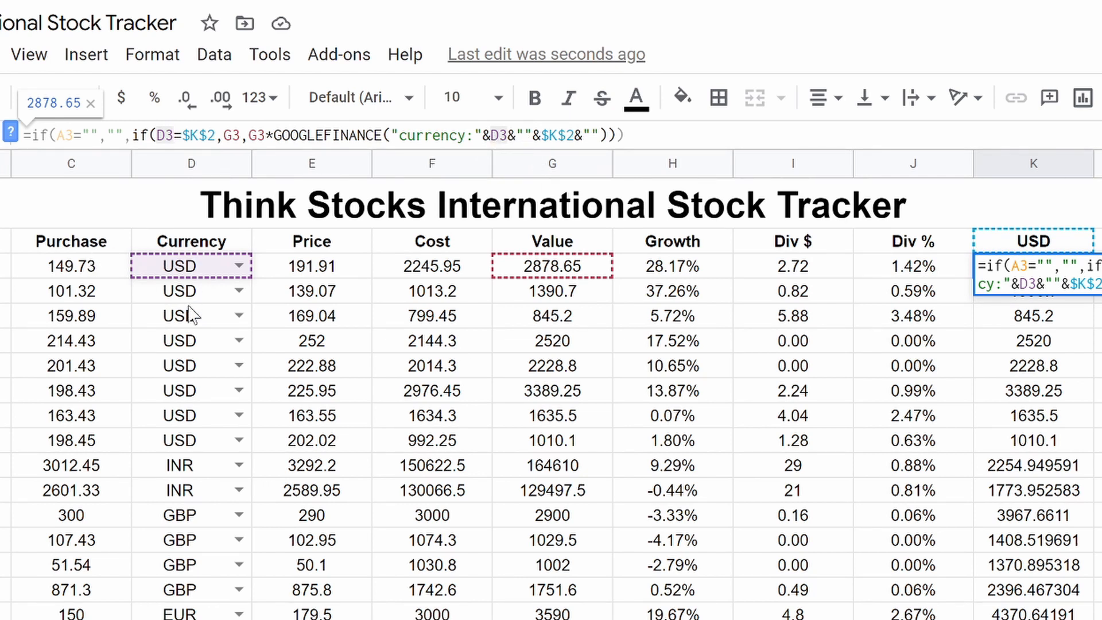
left_click(1017, 467)
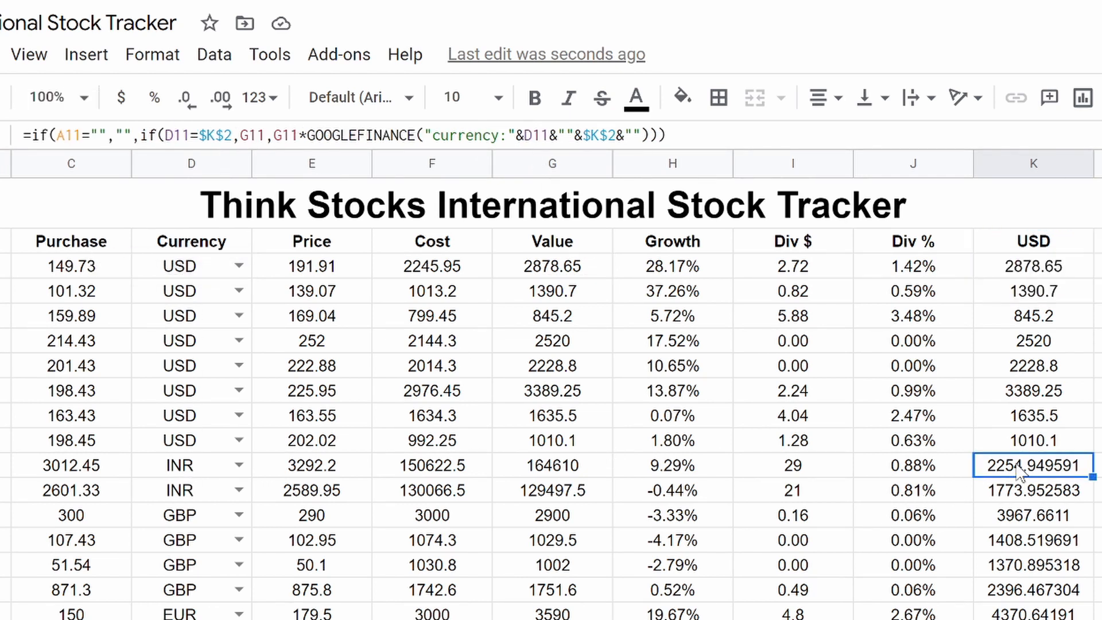
left_click(178, 477)
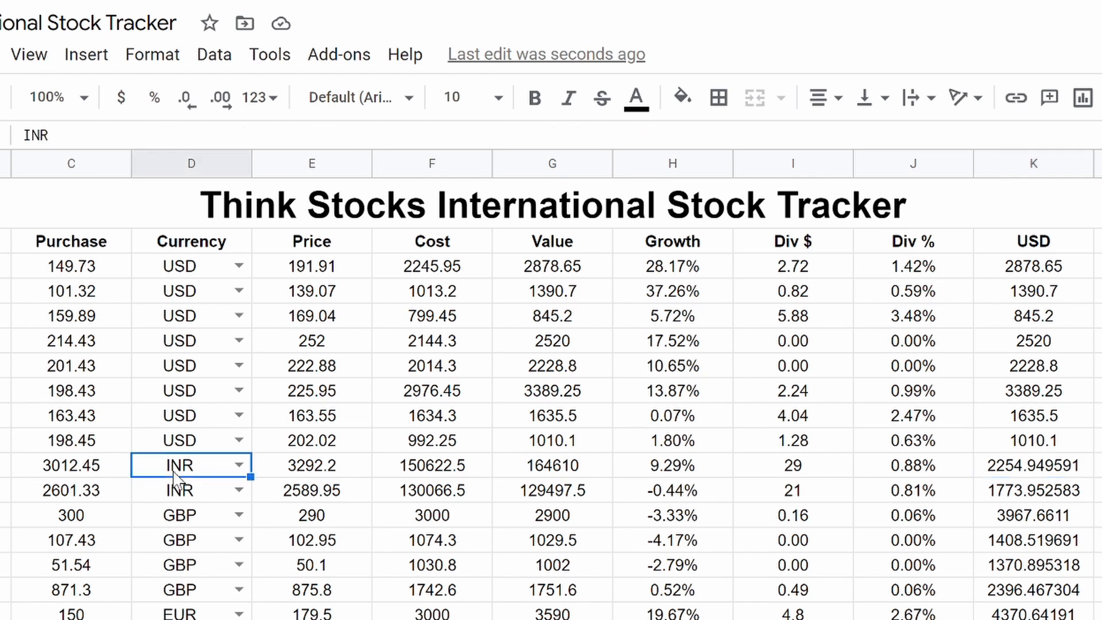
left_click(1034, 475)
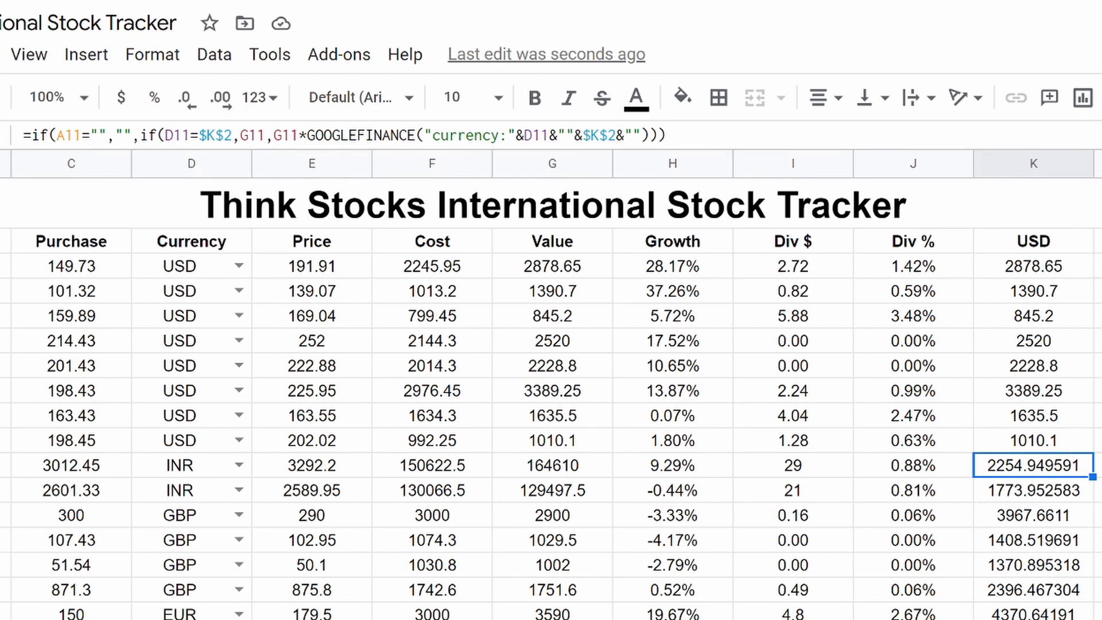
- Format column K and the country breakdown values in M18:N23 as dollar currency
left_click(1030, 171)
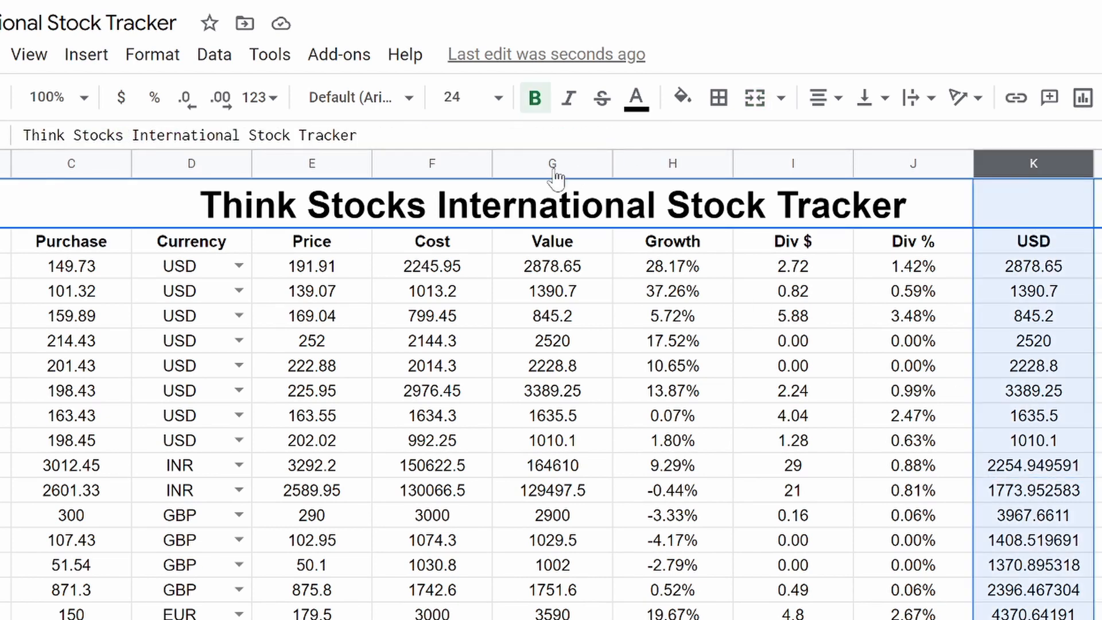
left_click(119, 99)
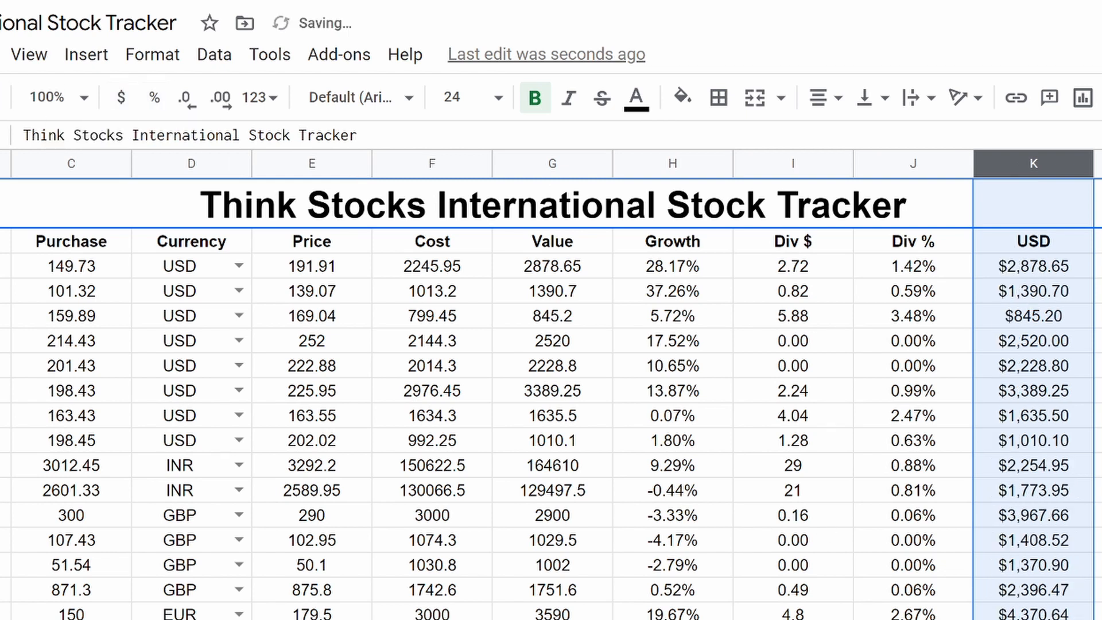
left_click(1014, 614)
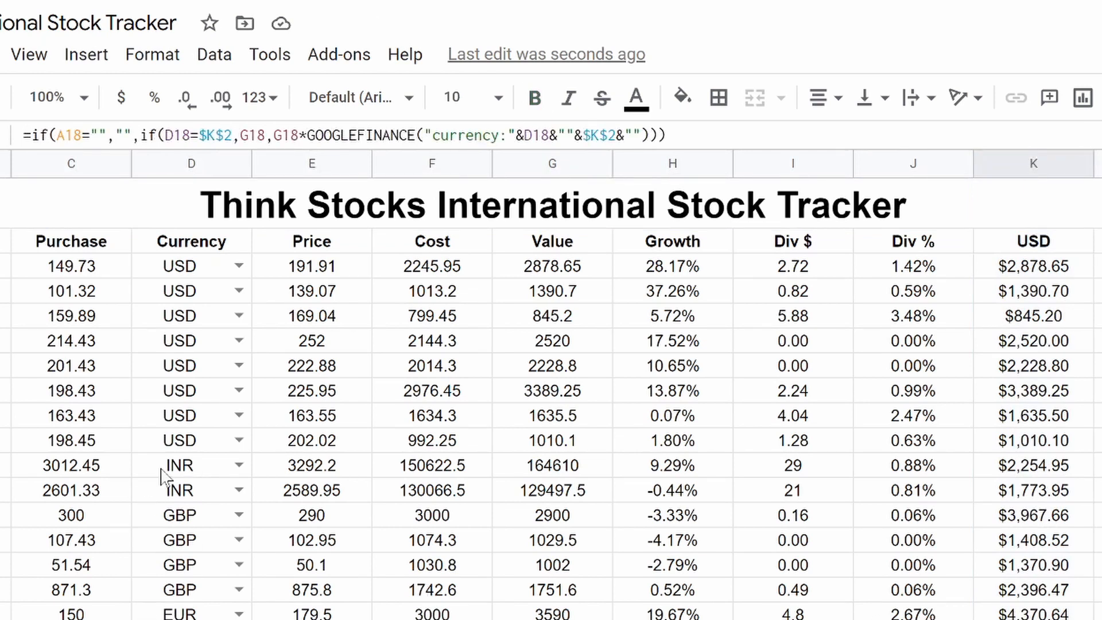
left_click(10, 343)
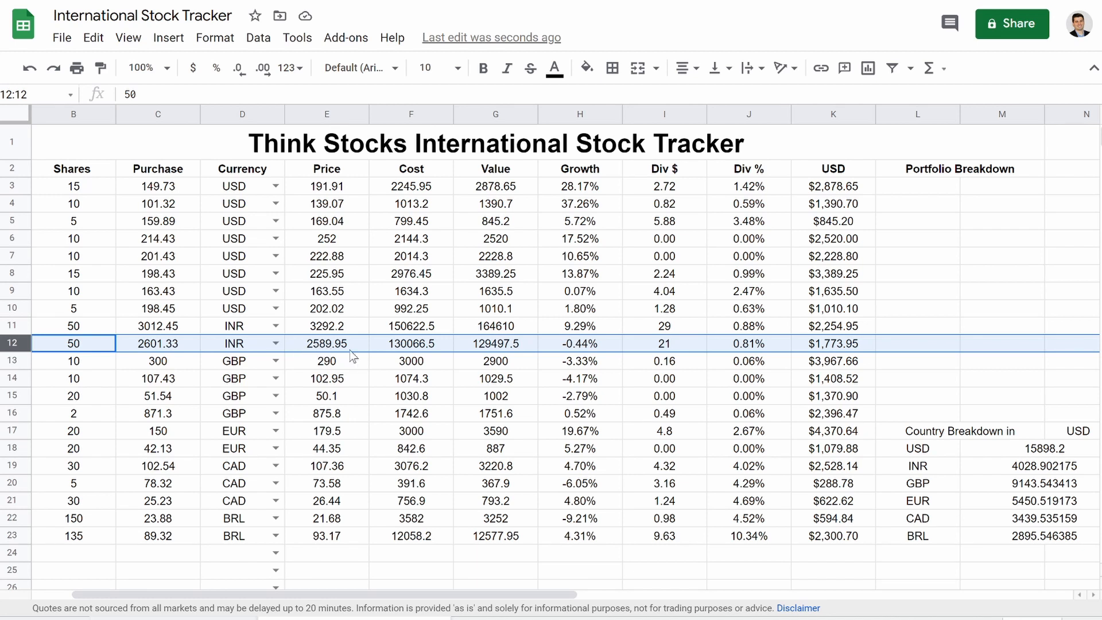
left_click(822, 347)
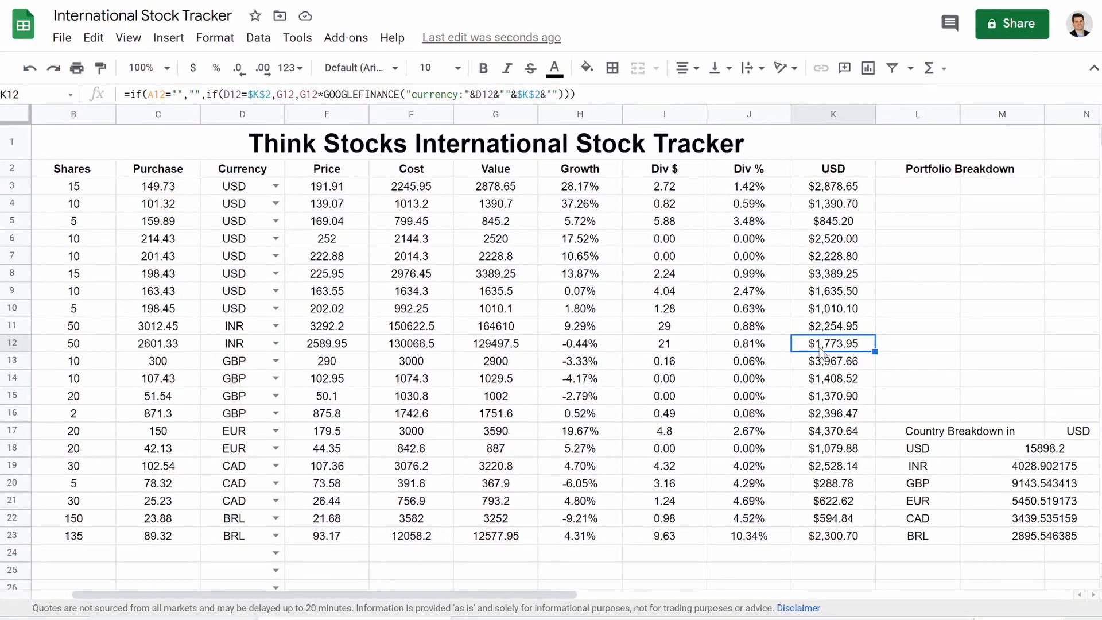
left_click_drag(1028, 455, 1032, 542)
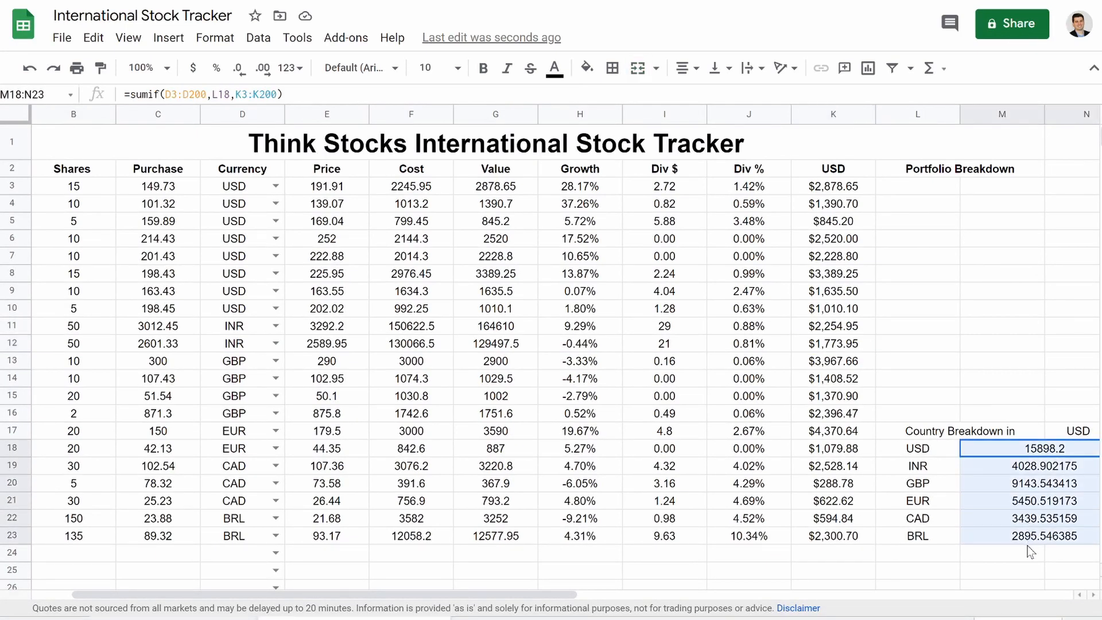
left_click(194, 67)
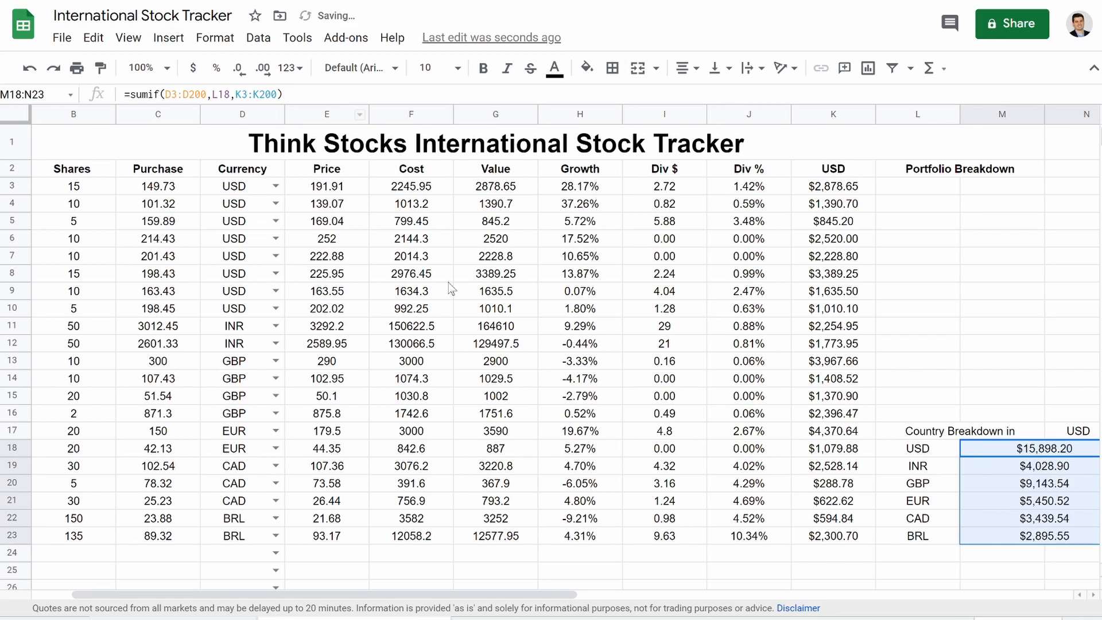
- Test the currency conversion by switching N17 to CAD, EUR, and back to USD
scroll(657, 400, "right", 2)
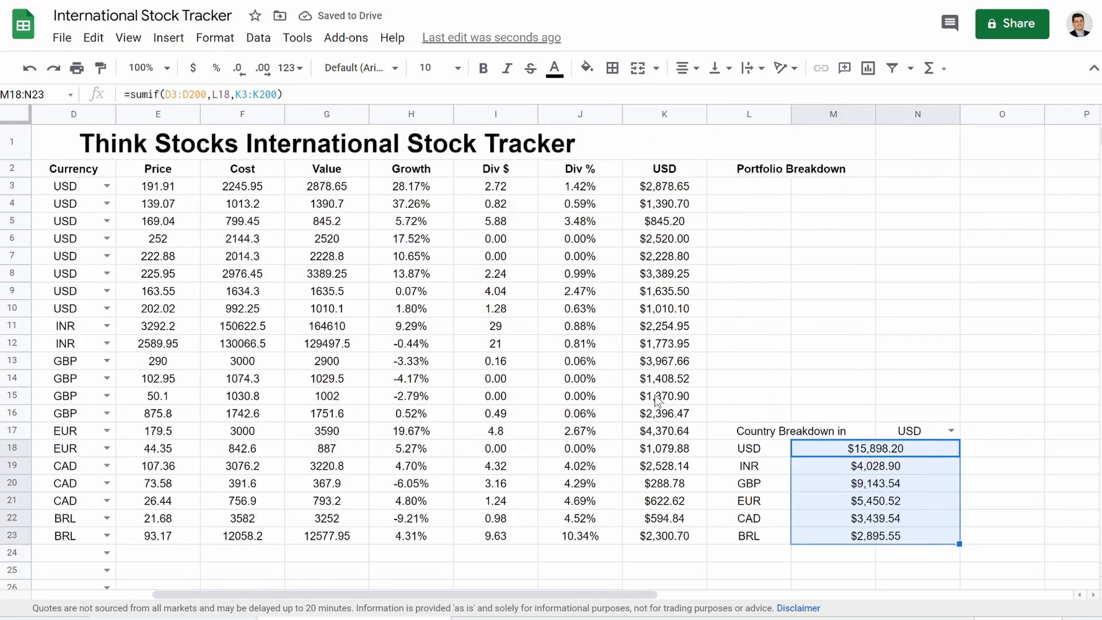
left_click(950, 432)
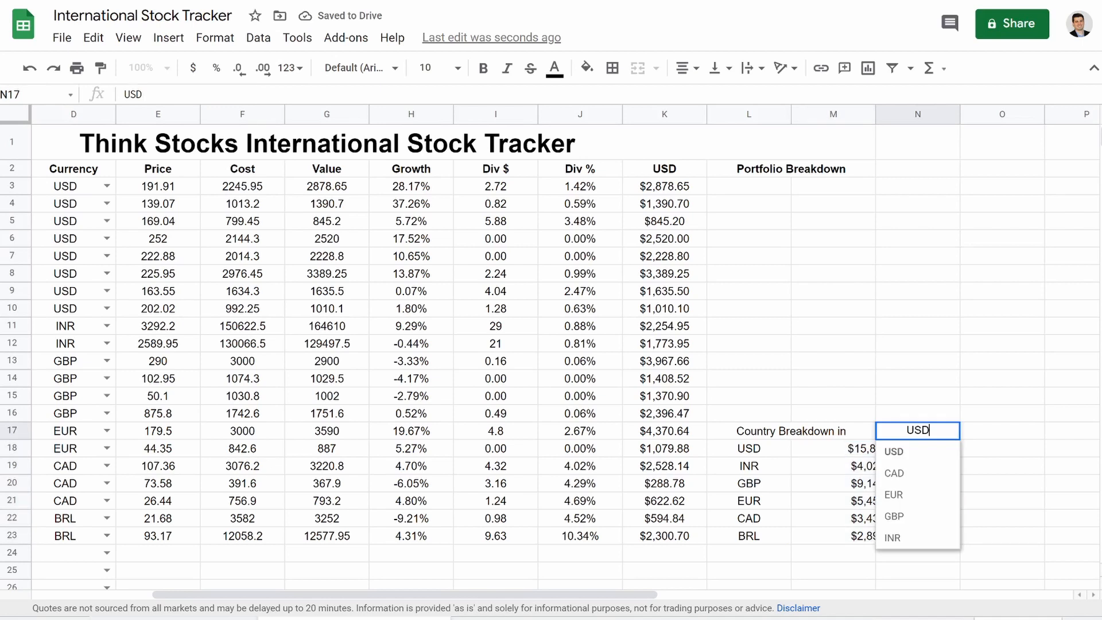
left_click(891, 475)
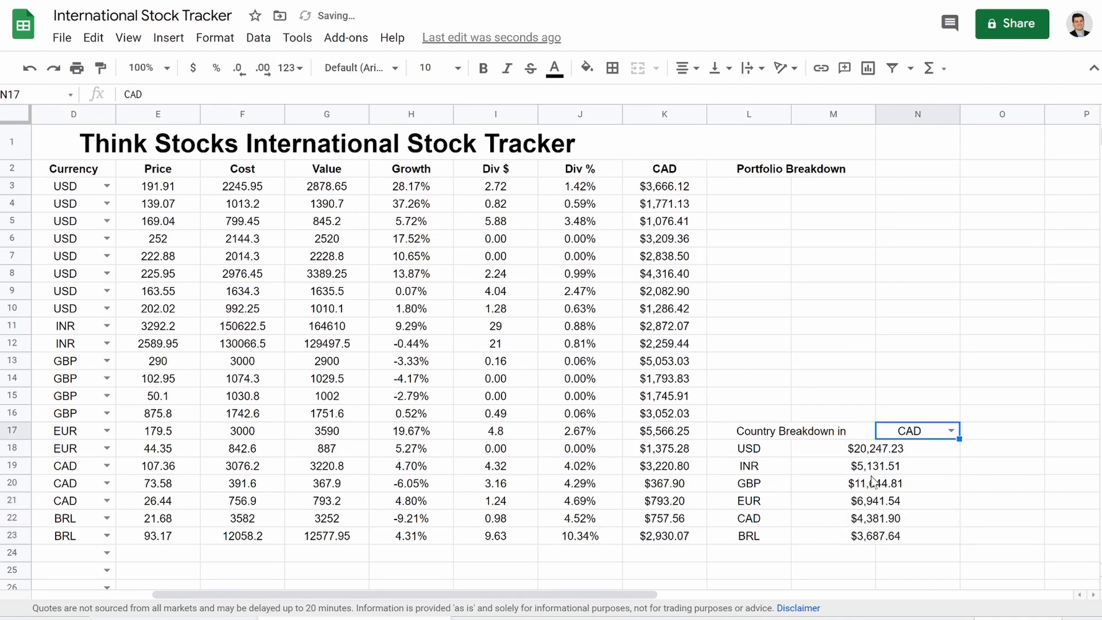
left_click(951, 430)
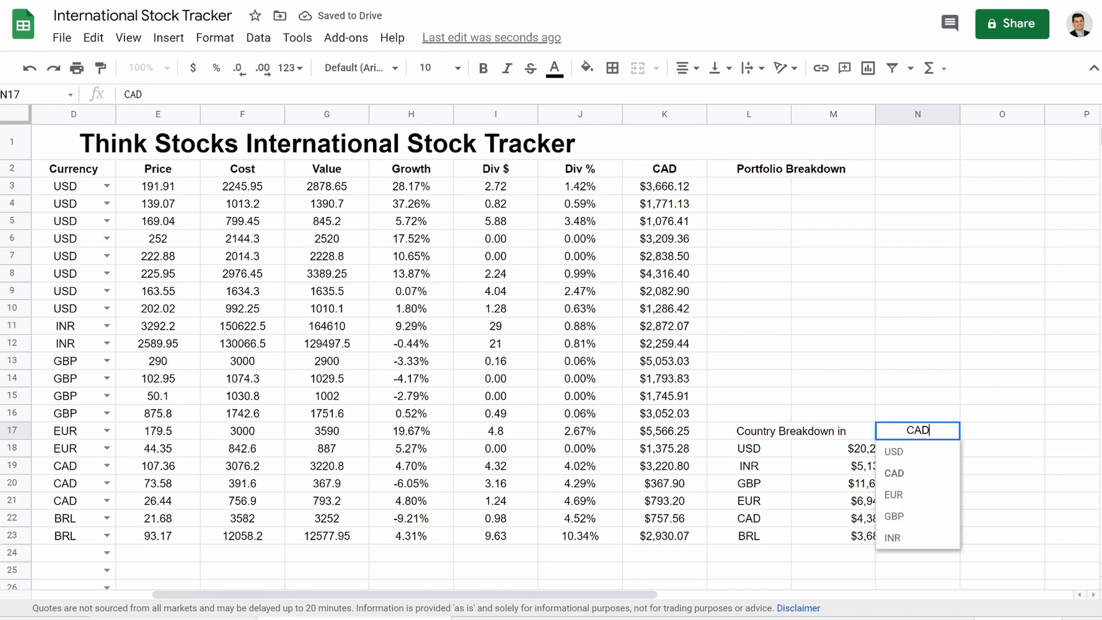
left_click(894, 497)
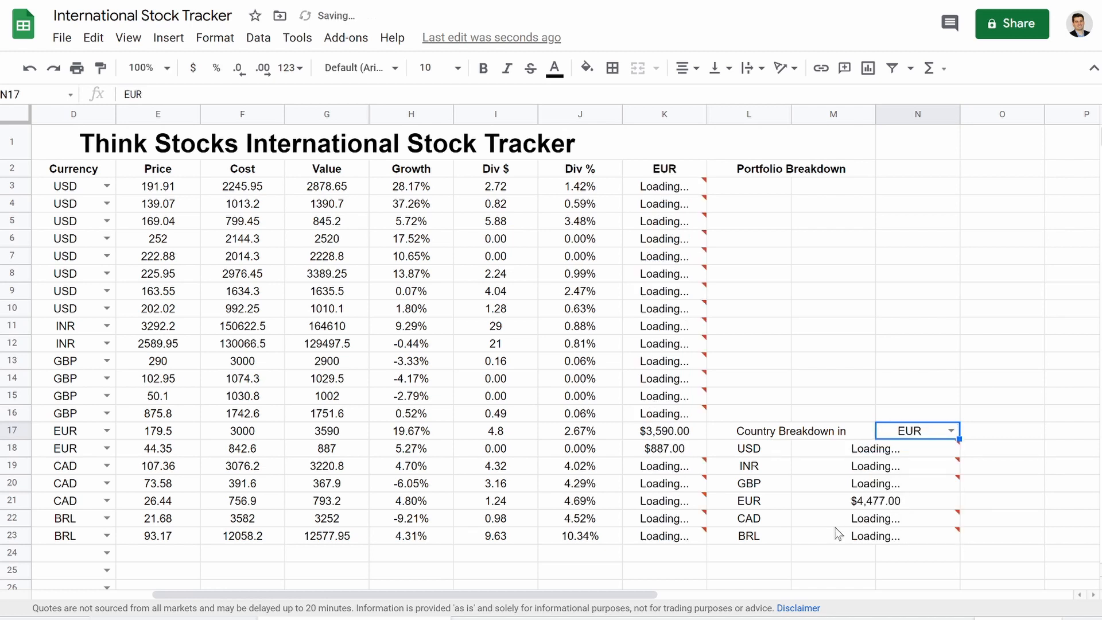
left_click(952, 430)
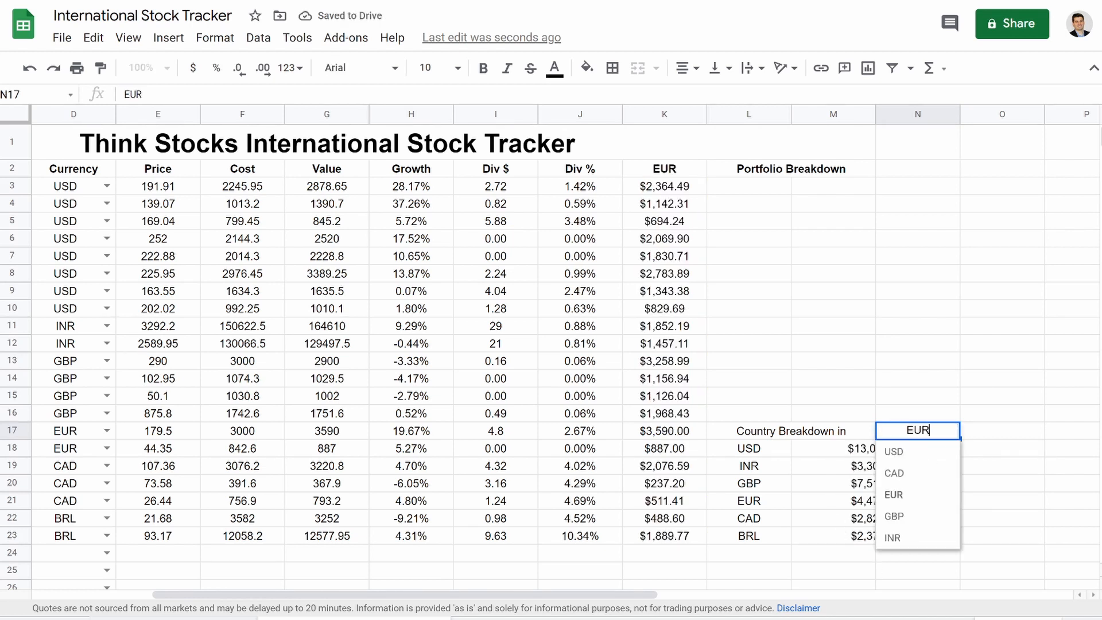
left_click(894, 454)
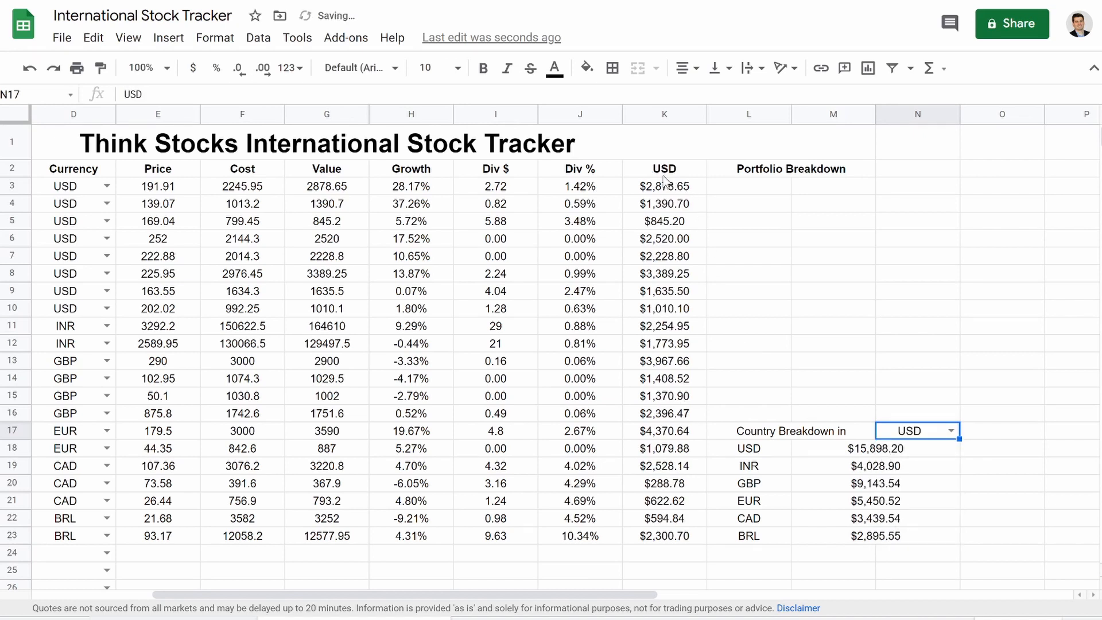
- Merge the Portfolio Breakdown heading across L2:N2
scroll(671, 397, "left", 3)
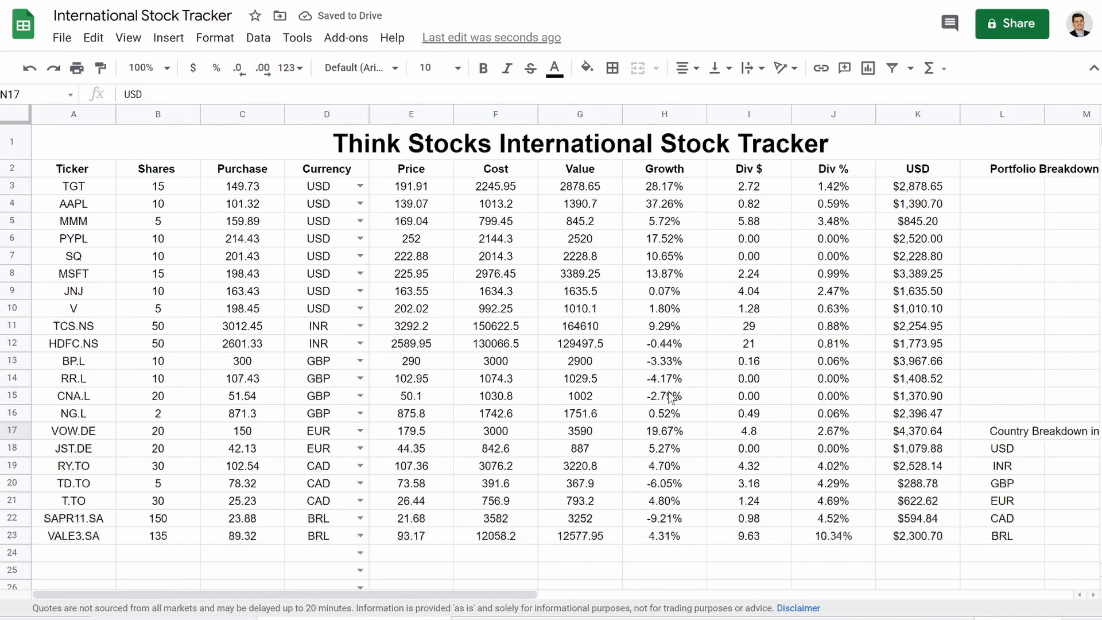
scroll(671, 398, "right", 3)
scroll(672, 397, "left", 2)
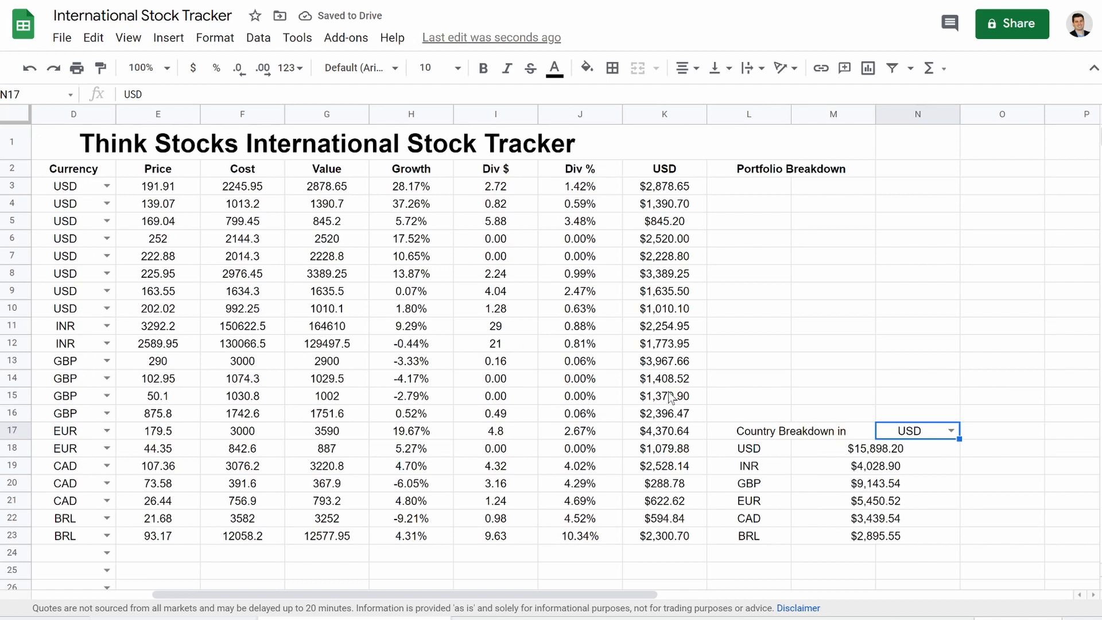
scroll(672, 397, "right", 1)
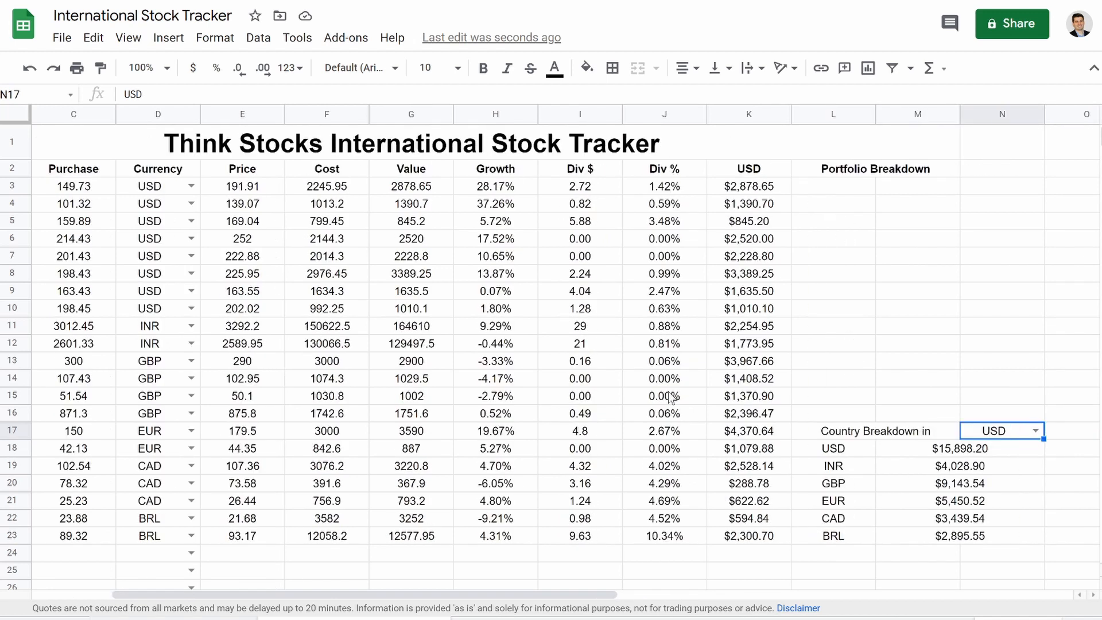
left_click_drag(865, 167, 976, 177)
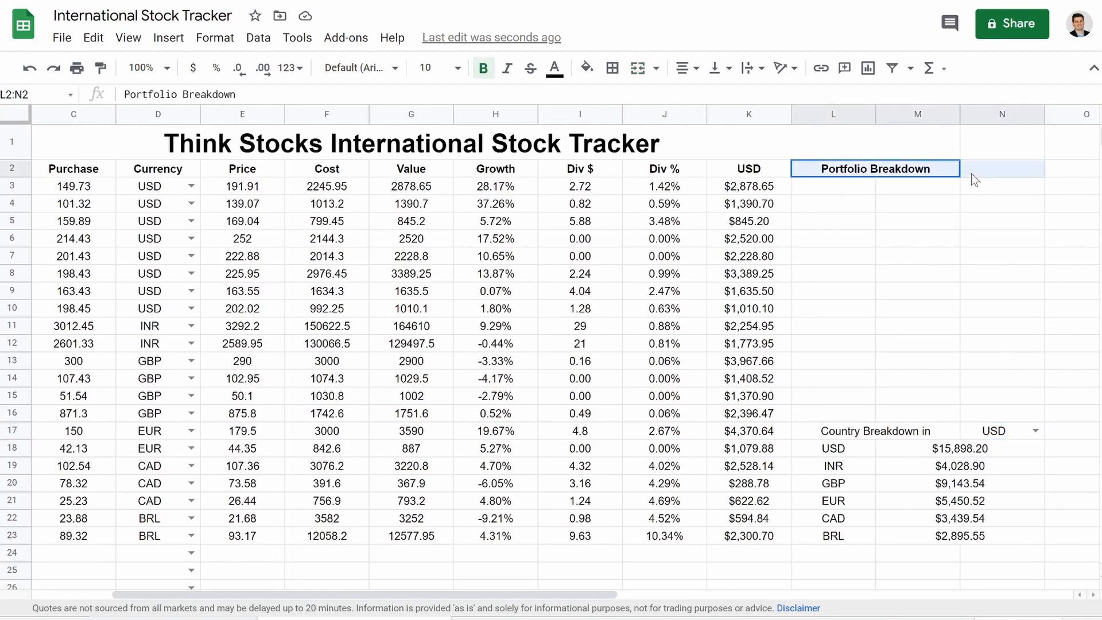
left_click(638, 68)
- Widen columns L and N and narrow column M to a thin strip between them
left_click_drag(873, 114, 931, 115)
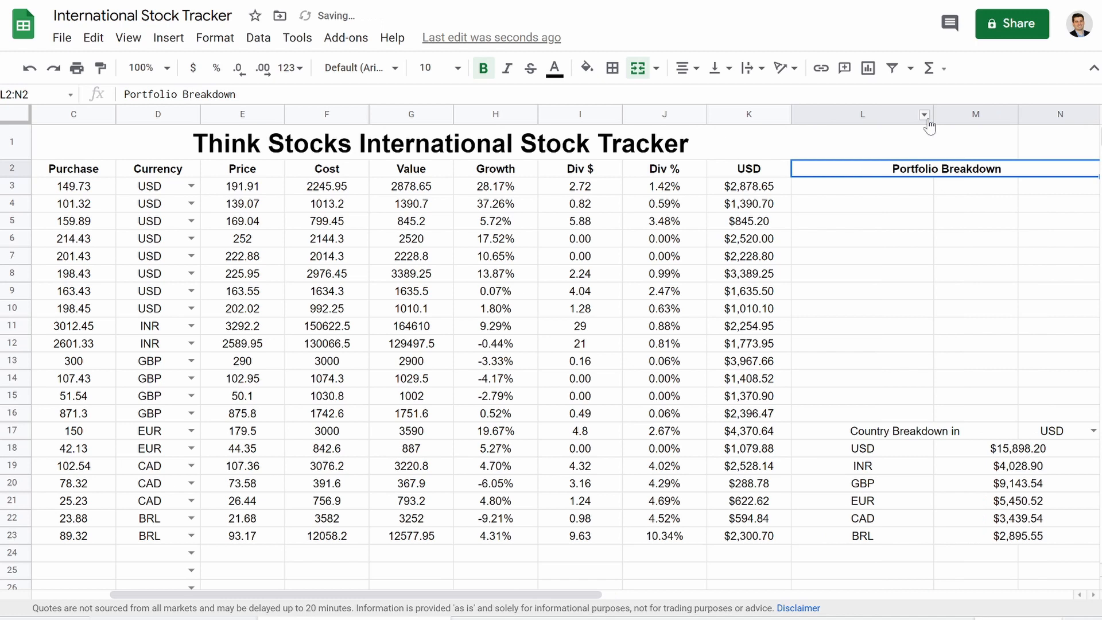
left_click_drag(1017, 114, 960, 114)
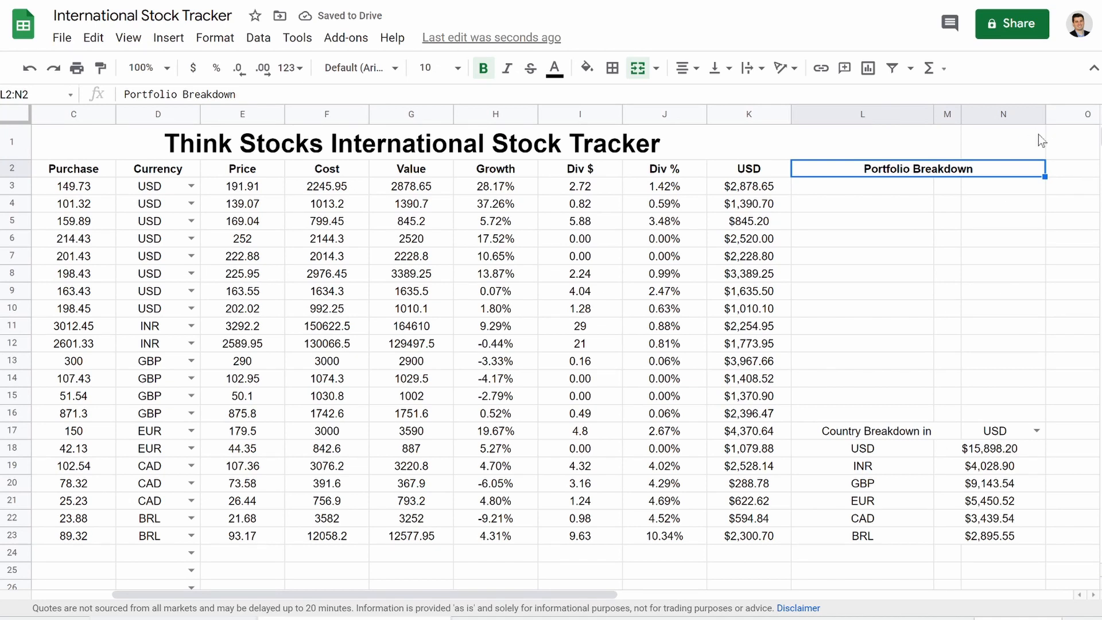
left_click_drag(1044, 109, 1027, 116)
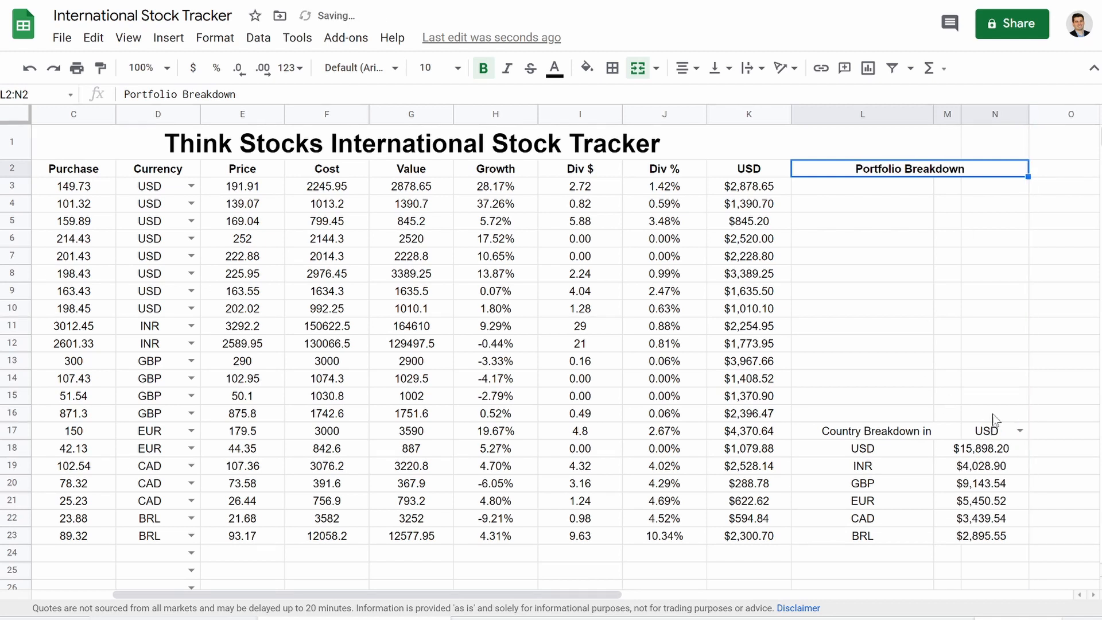
left_click_drag(1028, 110, 1086, 112)
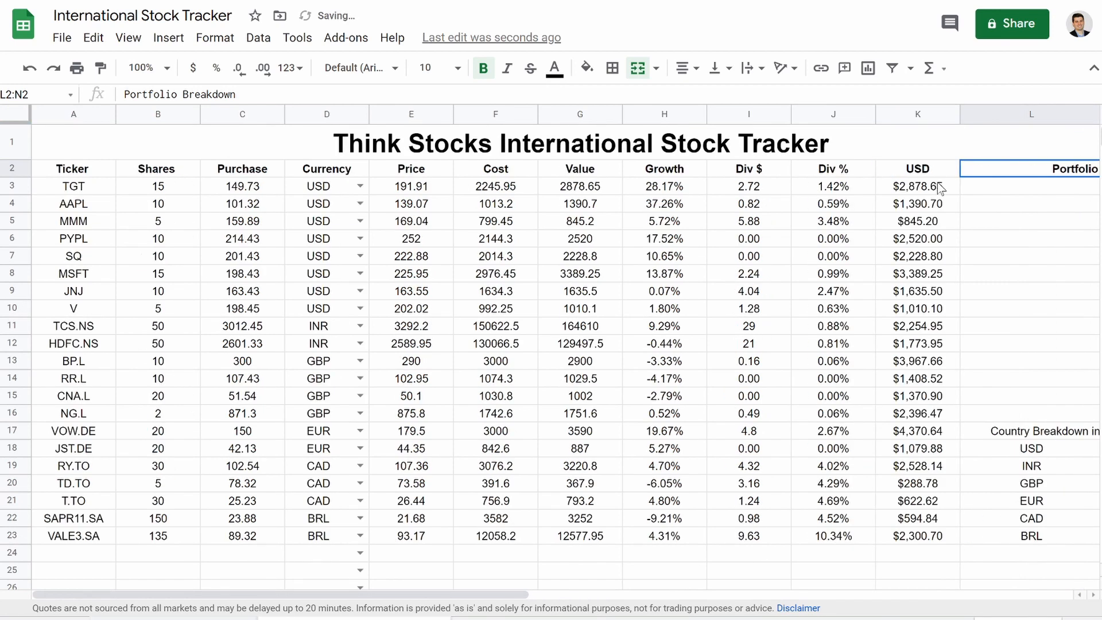
- Left-align the currency selector in N17 and right-align the "Country Breakdown in" label in L17:M17
left_click_drag(991, 449, 986, 522)
left_click(1010, 434)
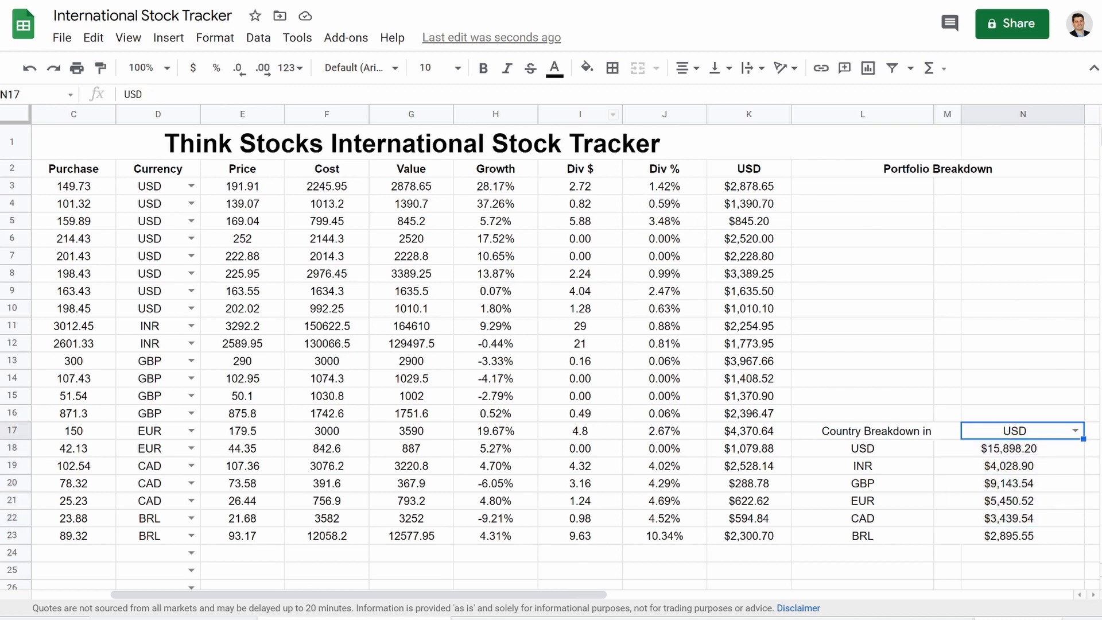
left_click(686, 67)
left_click(687, 96)
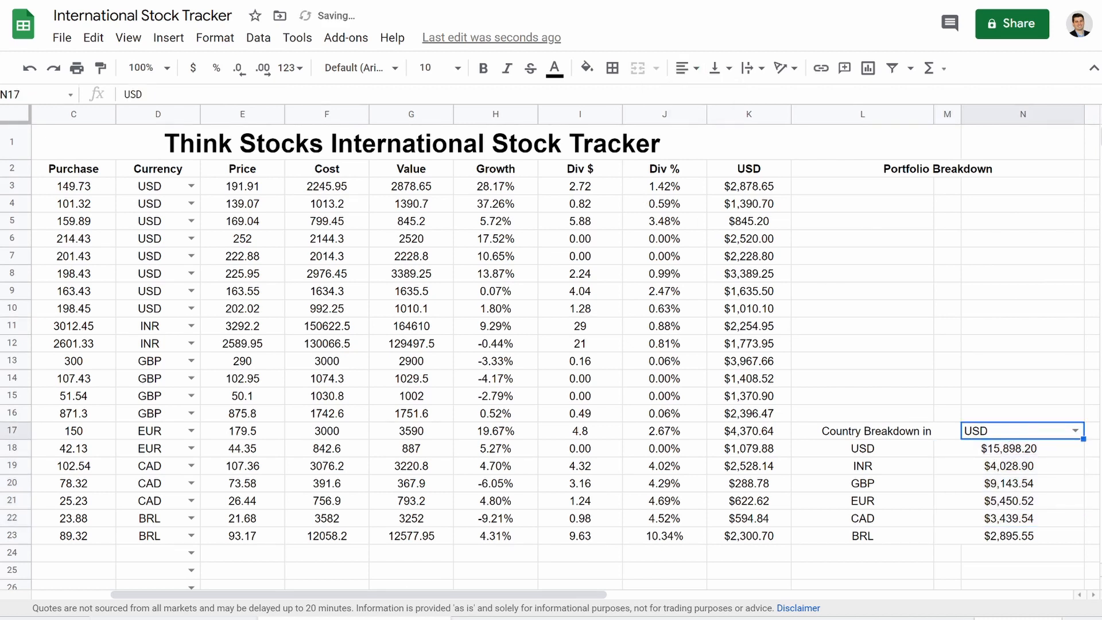
left_click(878, 436)
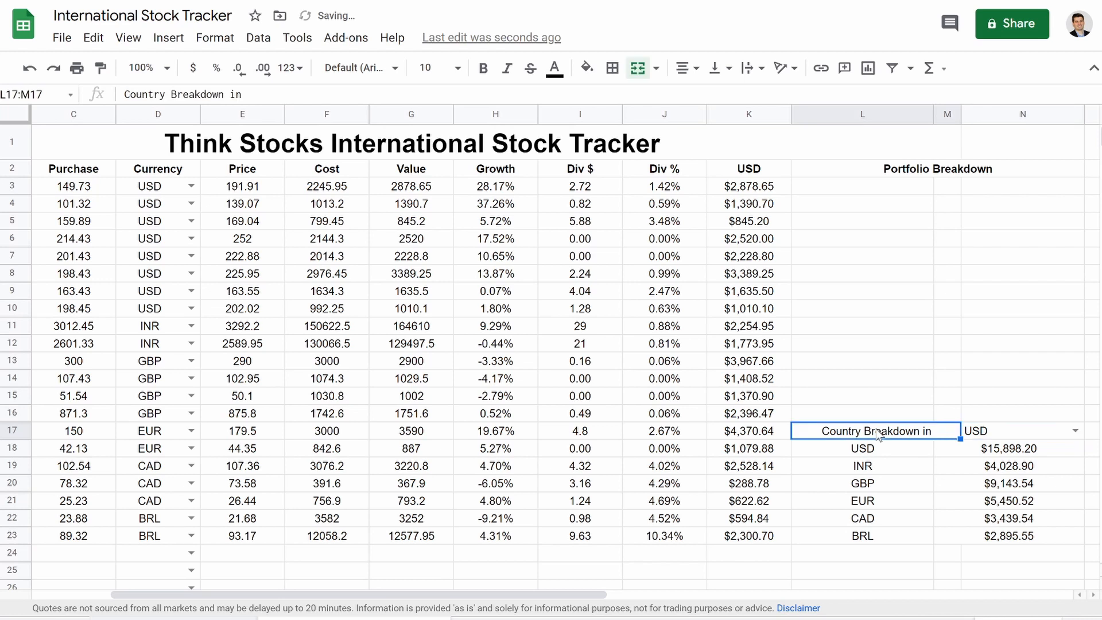
left_click(686, 68)
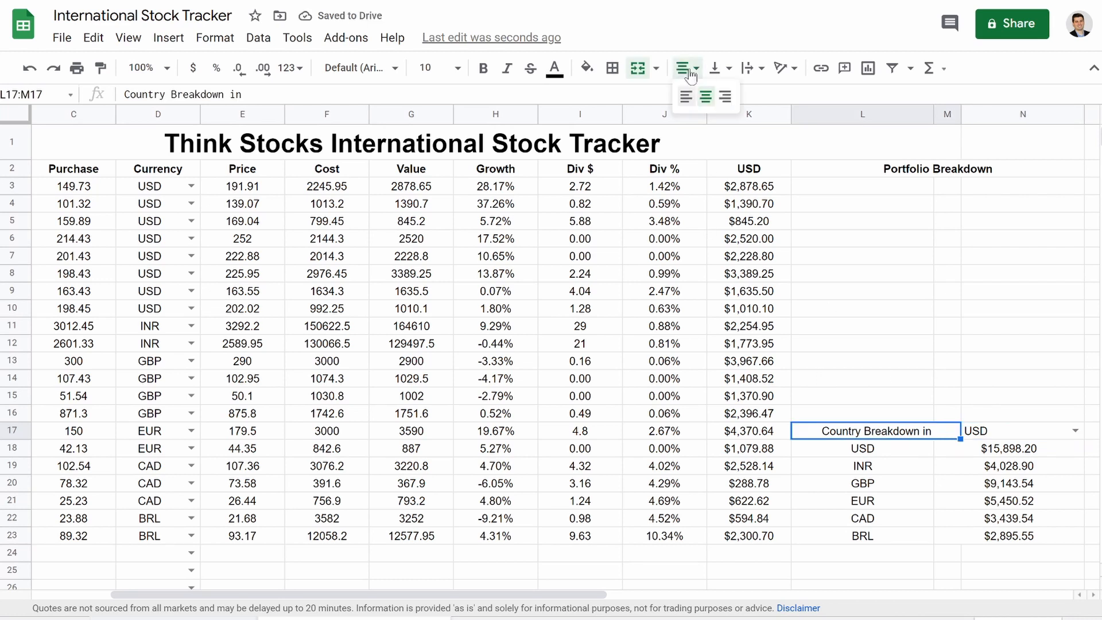
left_click(725, 96)
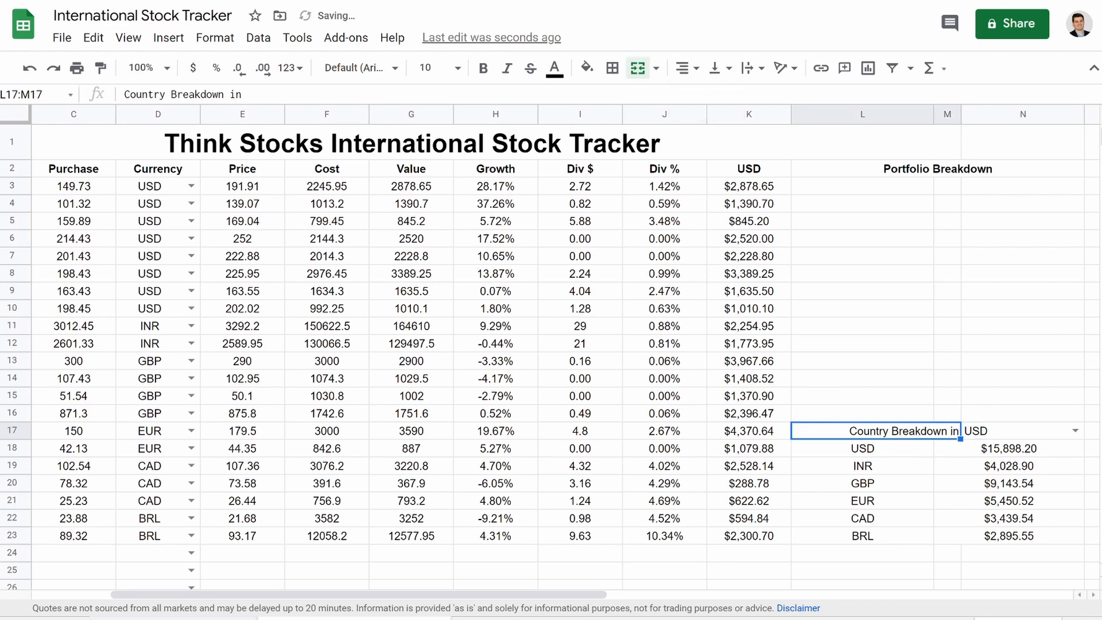
left_click(949, 489)
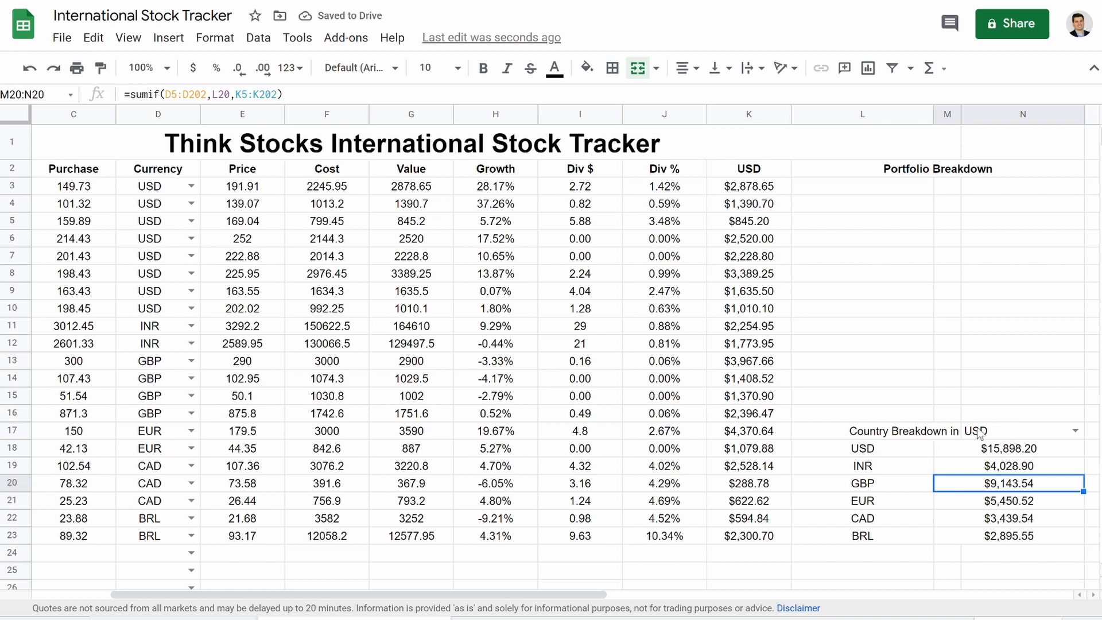
- Narrow columns A through D so they fit closely around their ticker, shares, purchase and currency entries
scroll(839, 385, "left", 3)
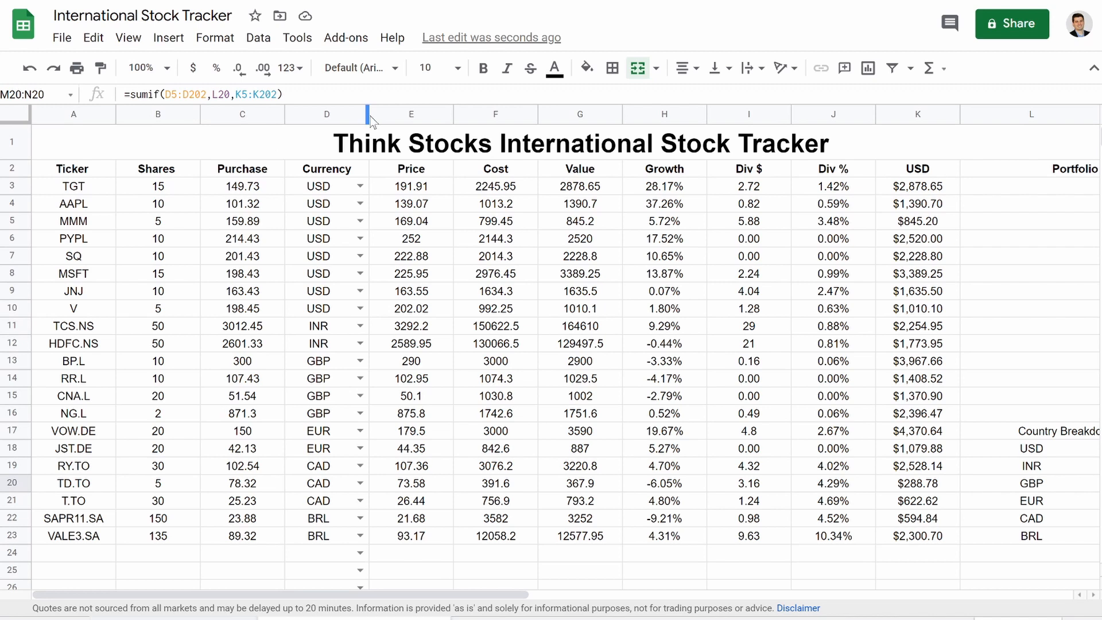
left_click_drag(368, 112, 351, 112)
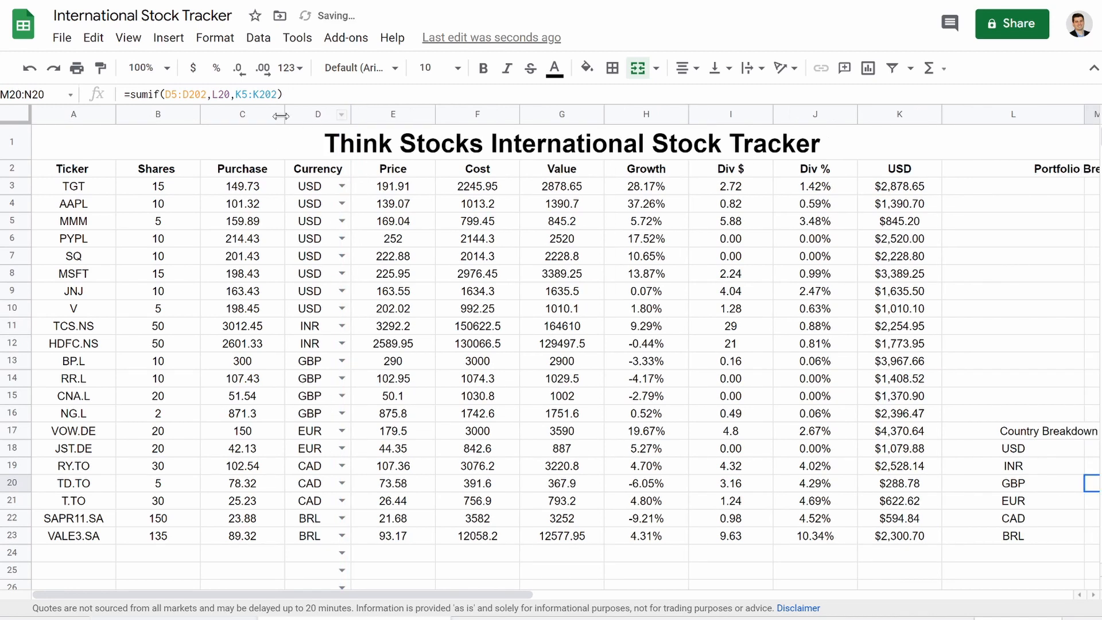
left_click_drag(283, 109, 268, 110)
left_click_drag(198, 110, 185, 111)
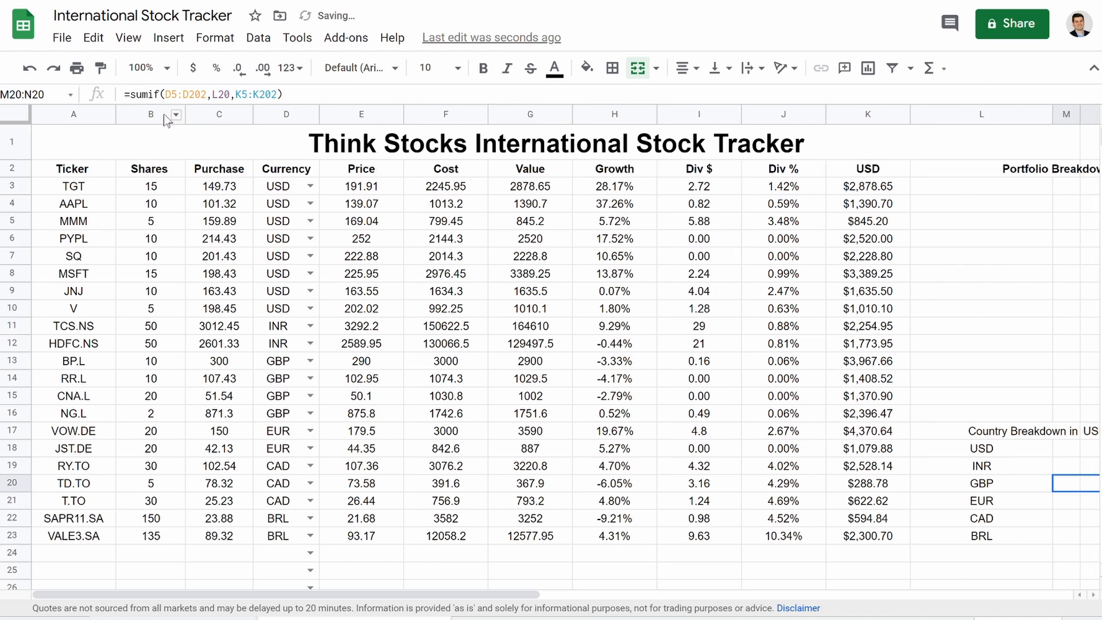
left_click(108, 116)
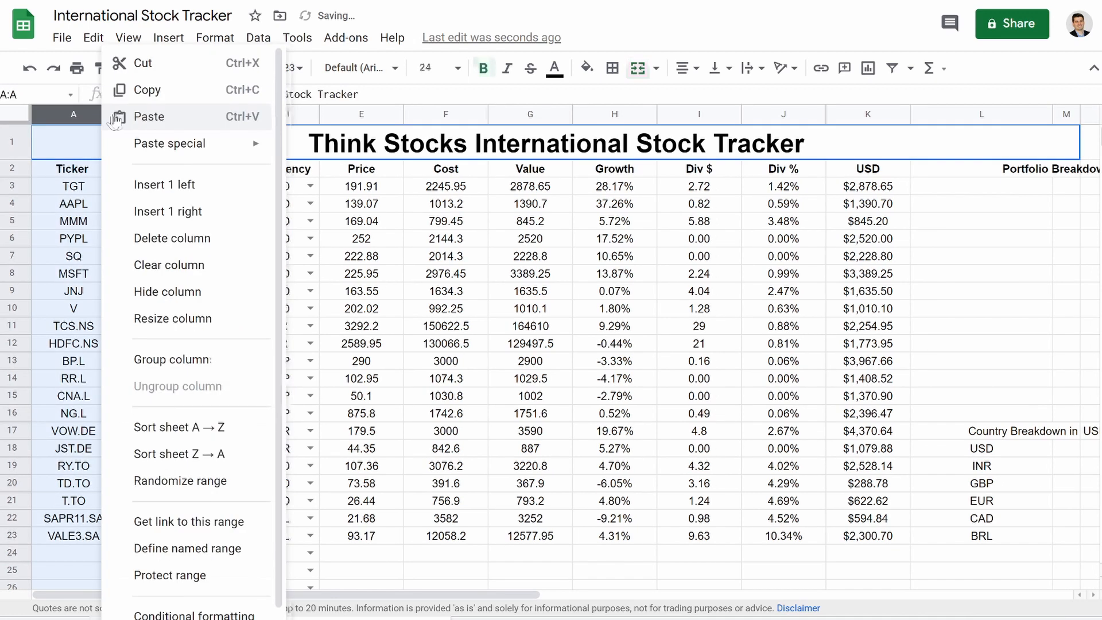
left_click(52, 155)
left_click_drag(115, 114, 99, 113)
- Narrow columns E through K and column N so the whole tracker through column N fits on screen
left_click_drag(470, 115, 455, 116)
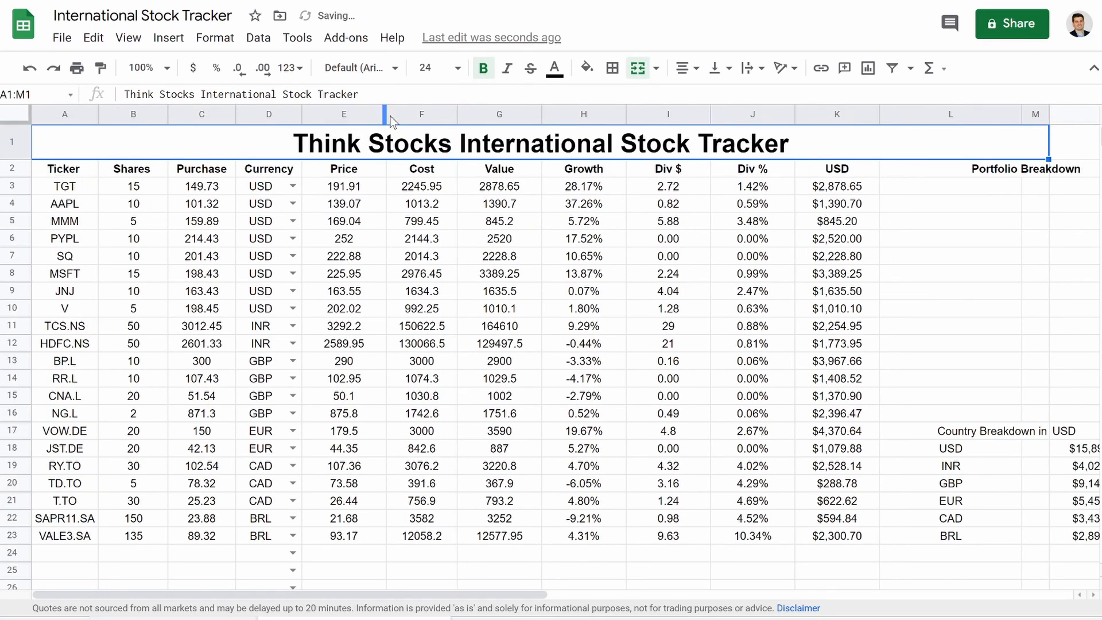
left_click_drag(385, 113, 370, 114)
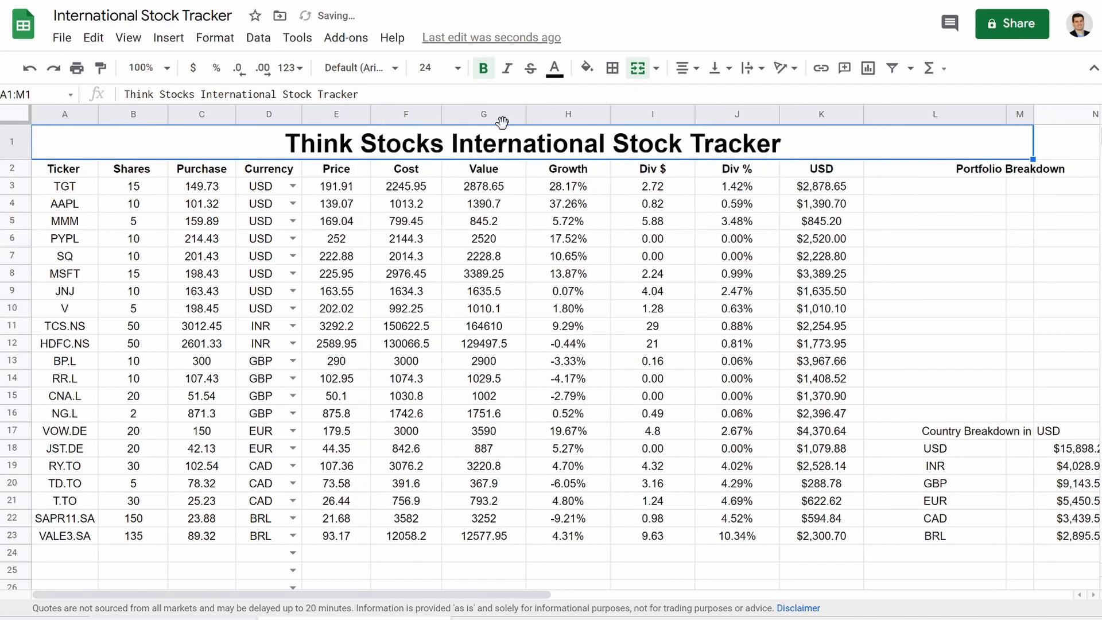
left_click_drag(524, 109, 515, 109)
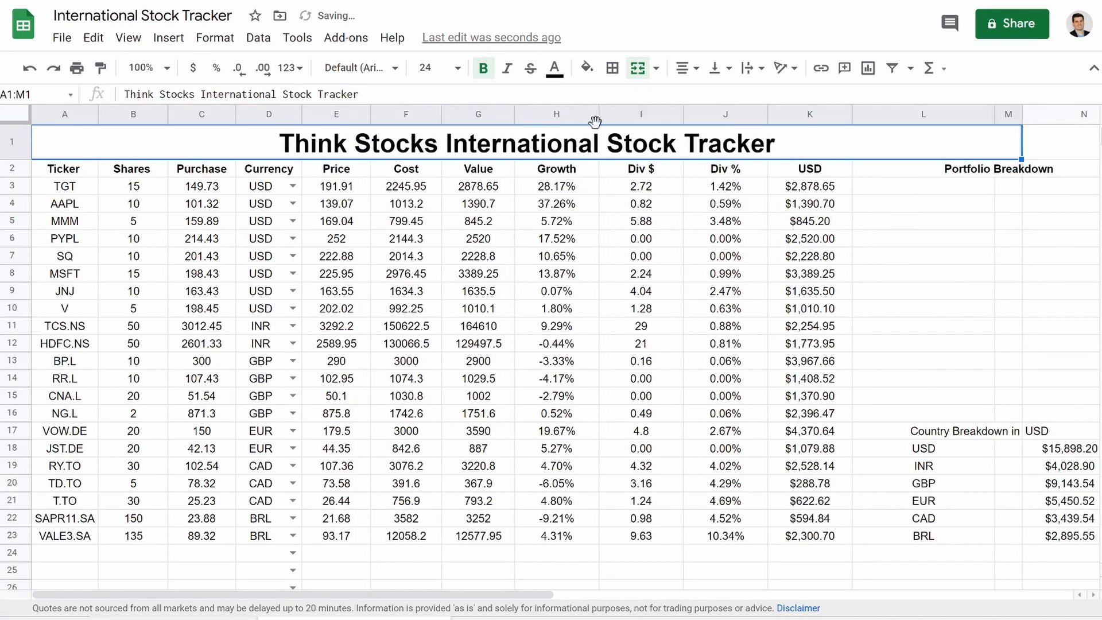
left_click_drag(598, 110, 582, 109)
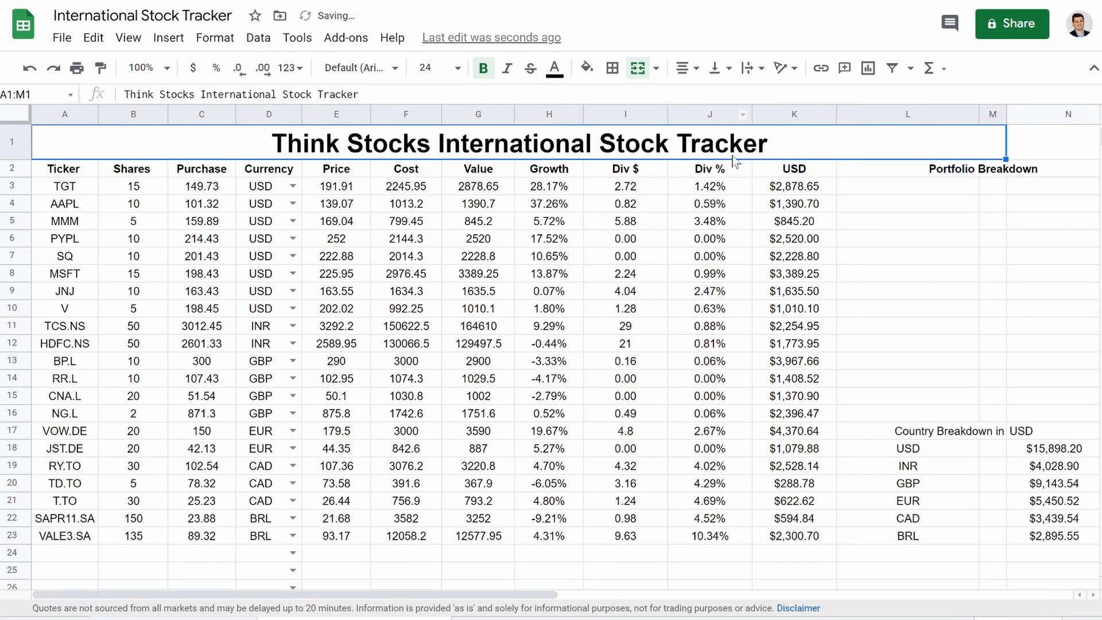
left_click_drag(666, 111, 655, 110)
left_click_drag(738, 113, 732, 113)
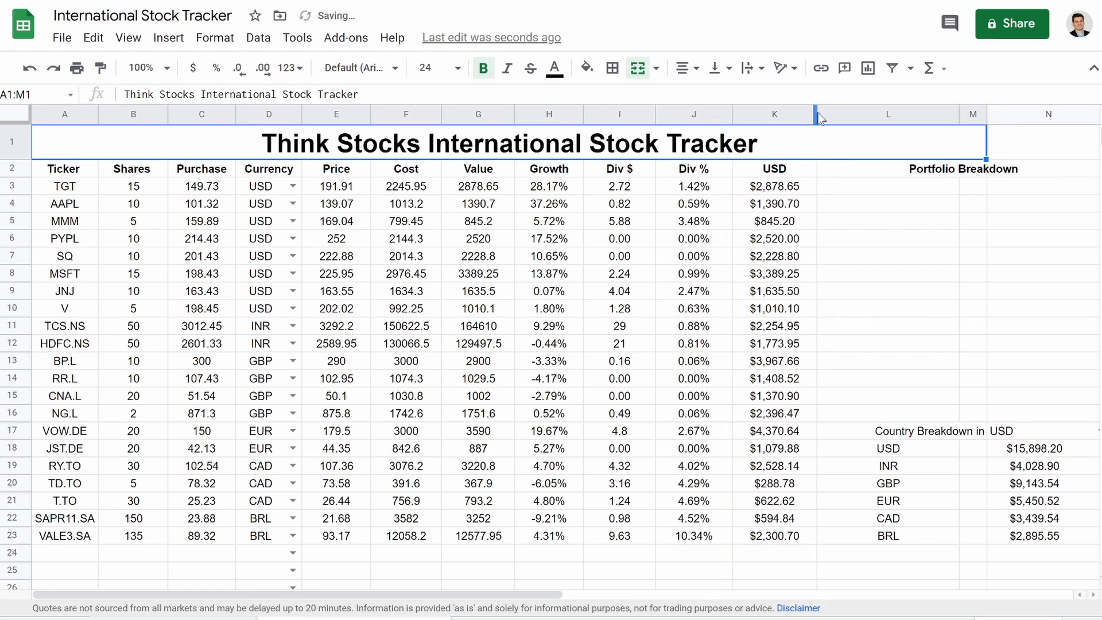
left_click_drag(816, 110, 812, 111)
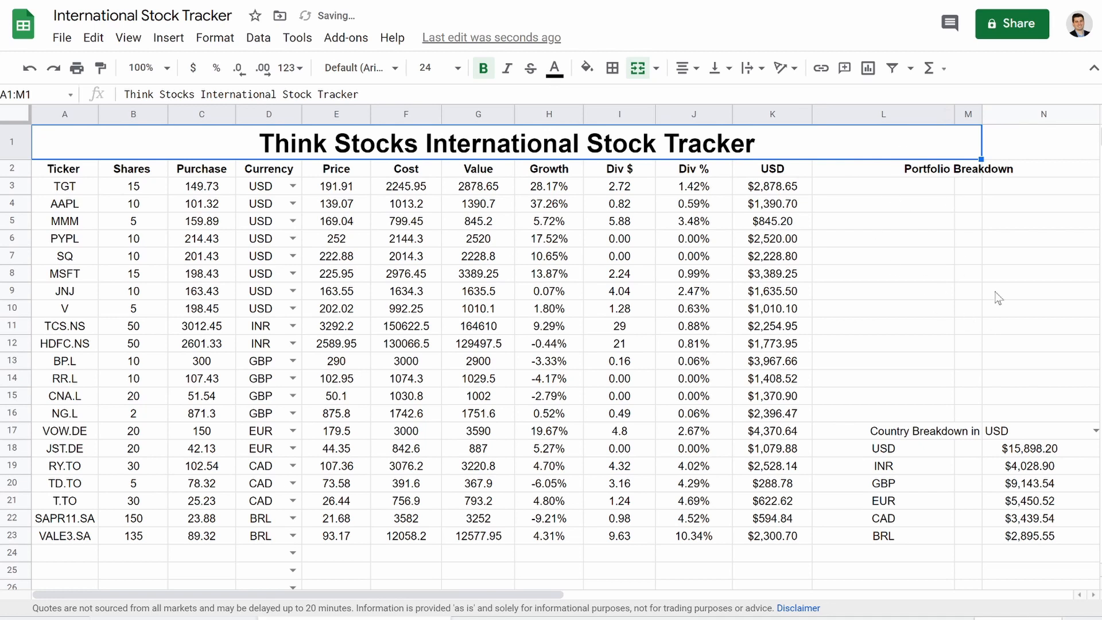
scroll(1039, 184, "right", 1)
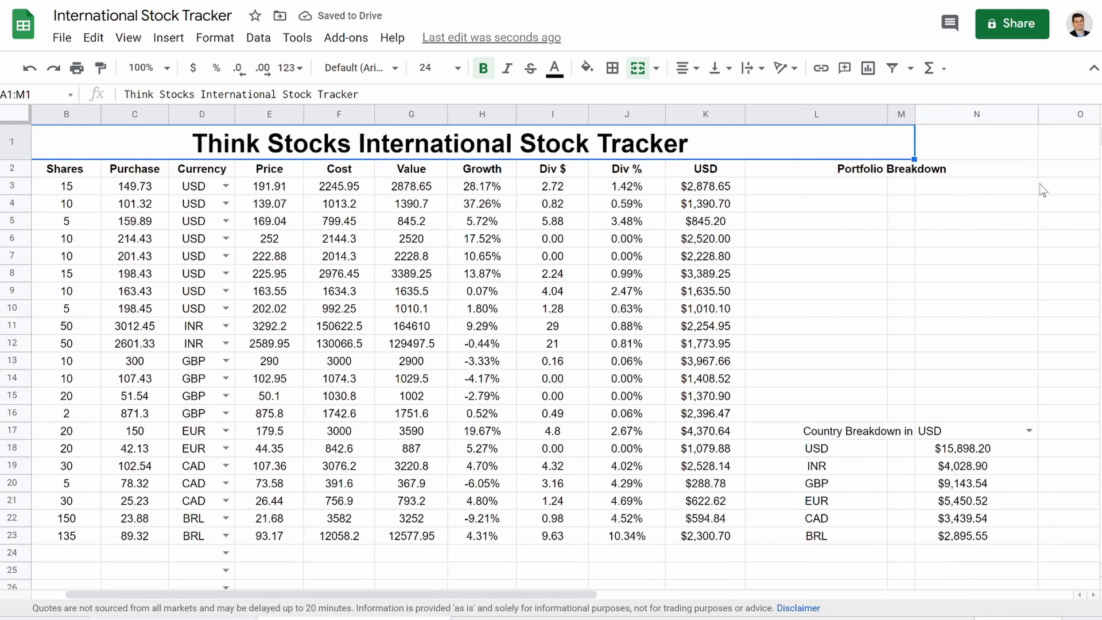
left_click_drag(1037, 117, 1020, 117)
scroll(953, 194, "left", 1)
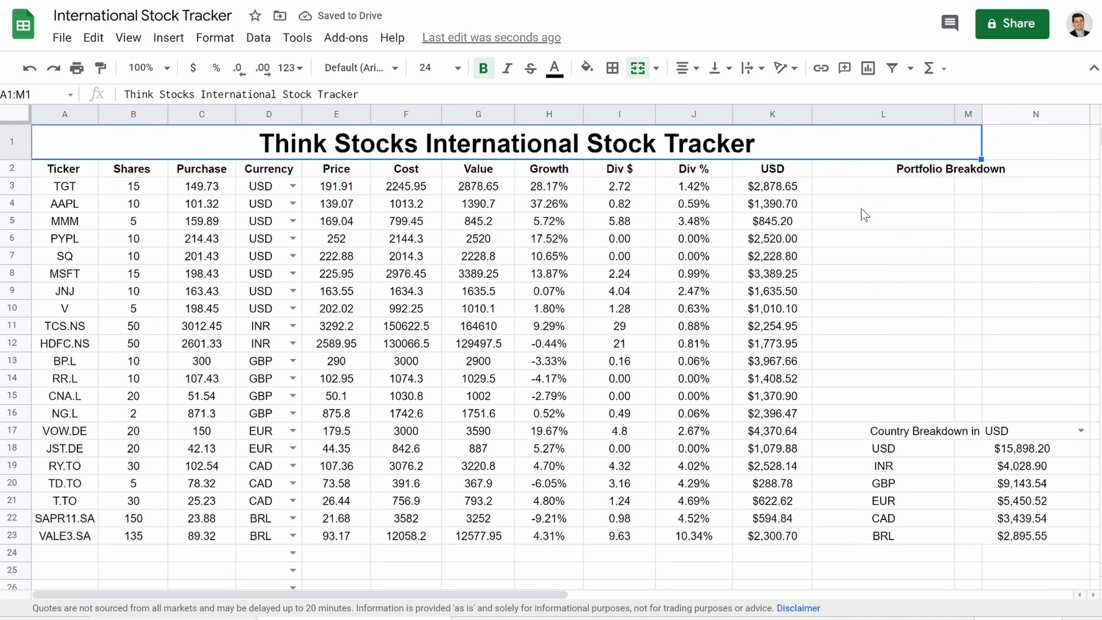
- Insert a doughnut chart from the country breakdown data in L18:N23
left_click(870, 325)
left_click_drag(891, 454, 992, 543)
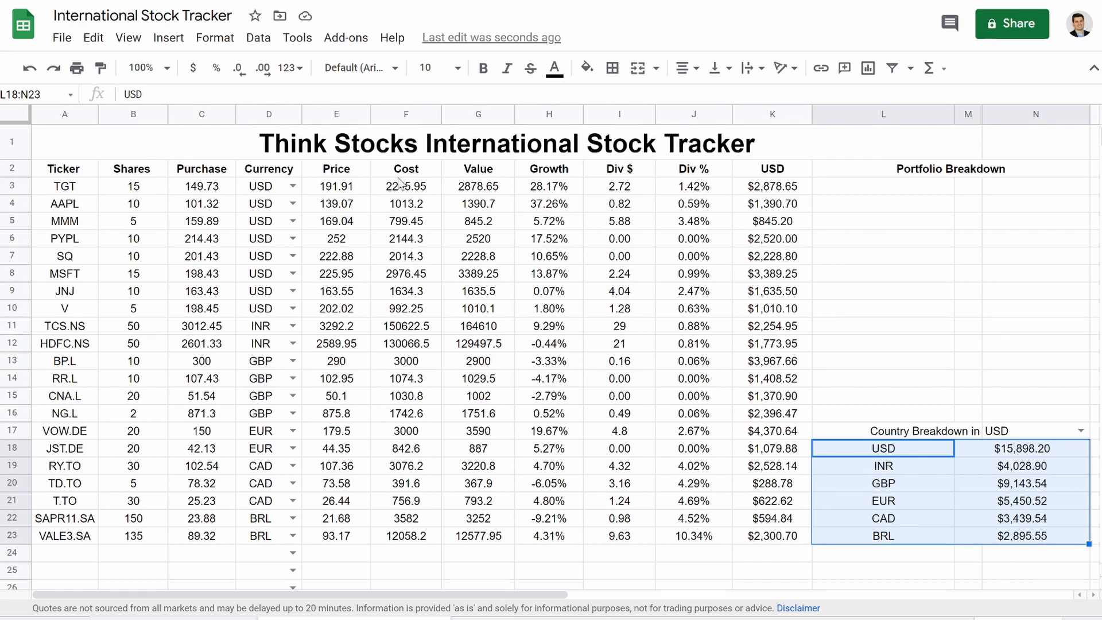
left_click(165, 46)
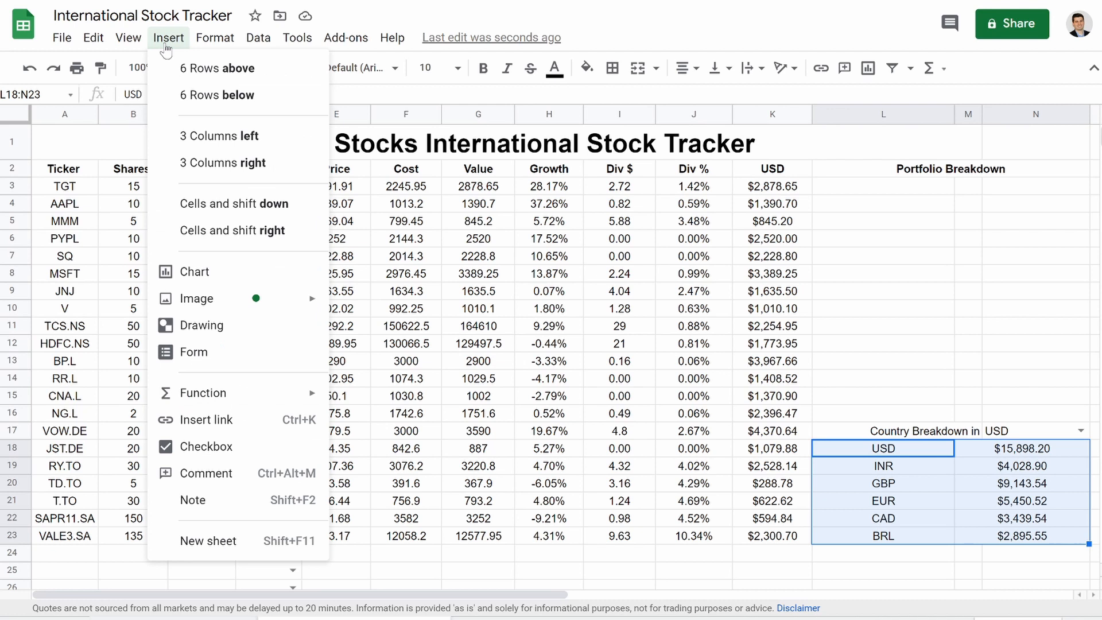
left_click(201, 269)
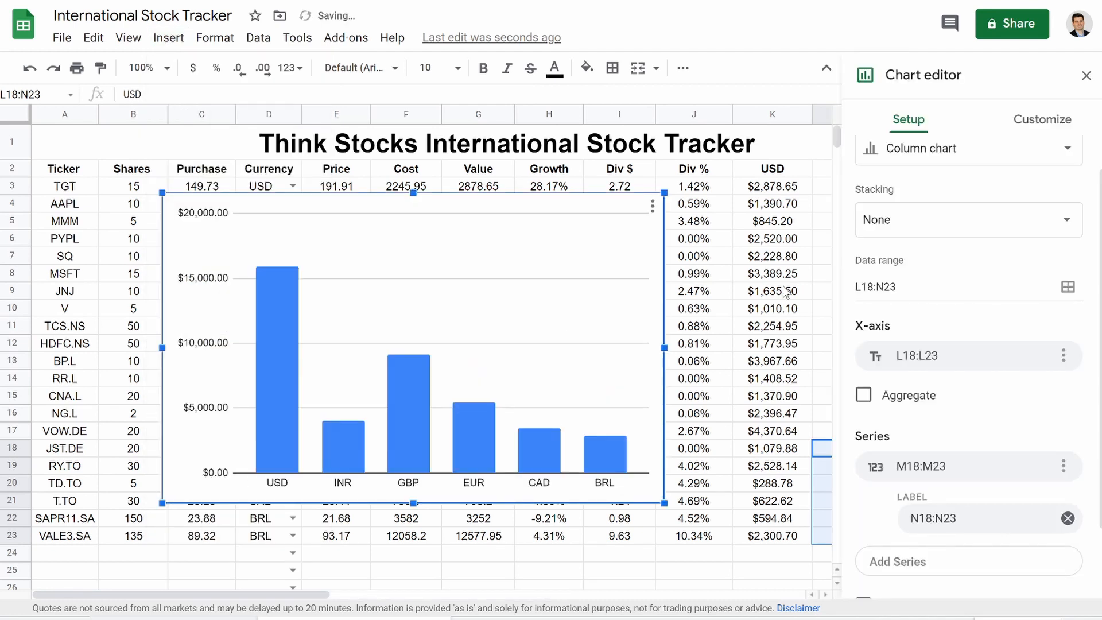
left_click(942, 150)
scroll(937, 396, "down", 2)
left_click(956, 527)
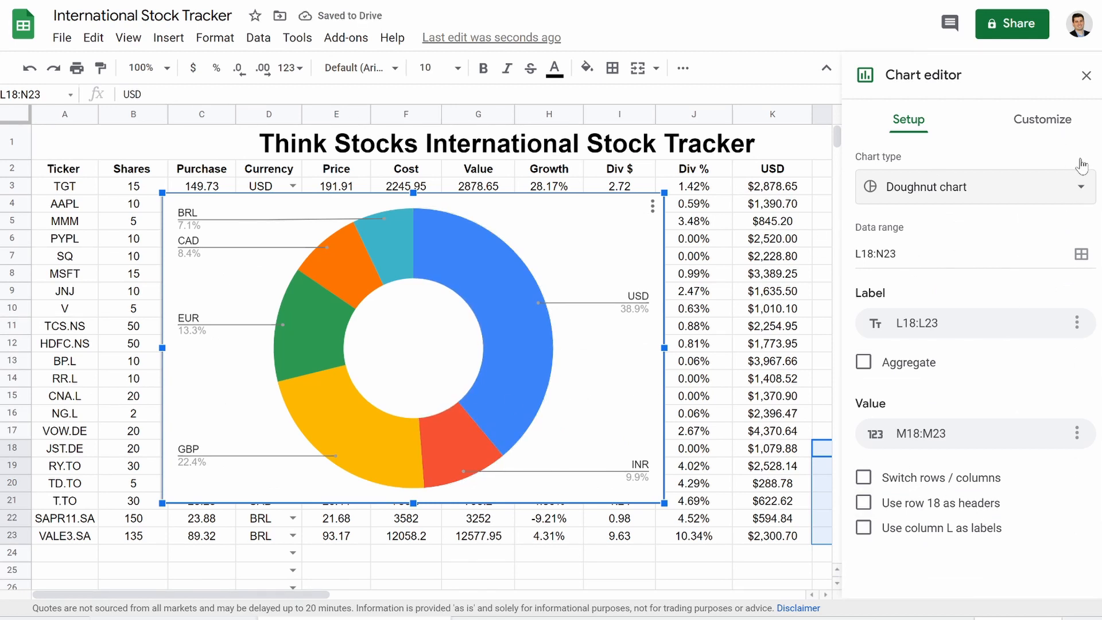
left_click(1087, 75)
- Shrink the doughnut chart and fit it across columns L to N between the Portfolio Breakdown heading and row 17
left_click(627, 370)
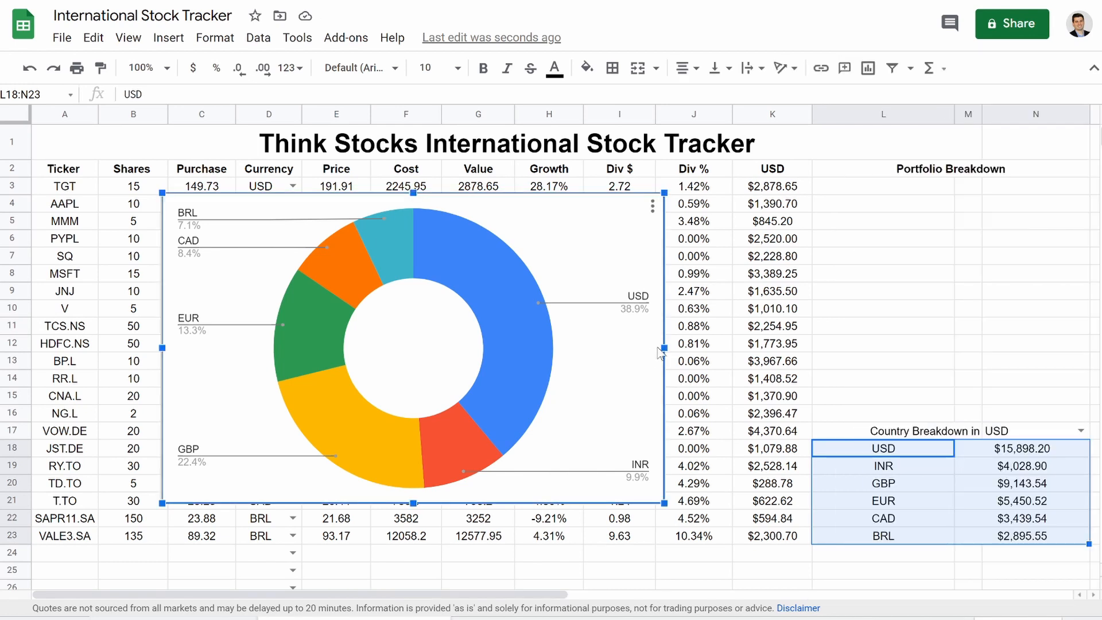
left_click_drag(662, 347, 532, 379)
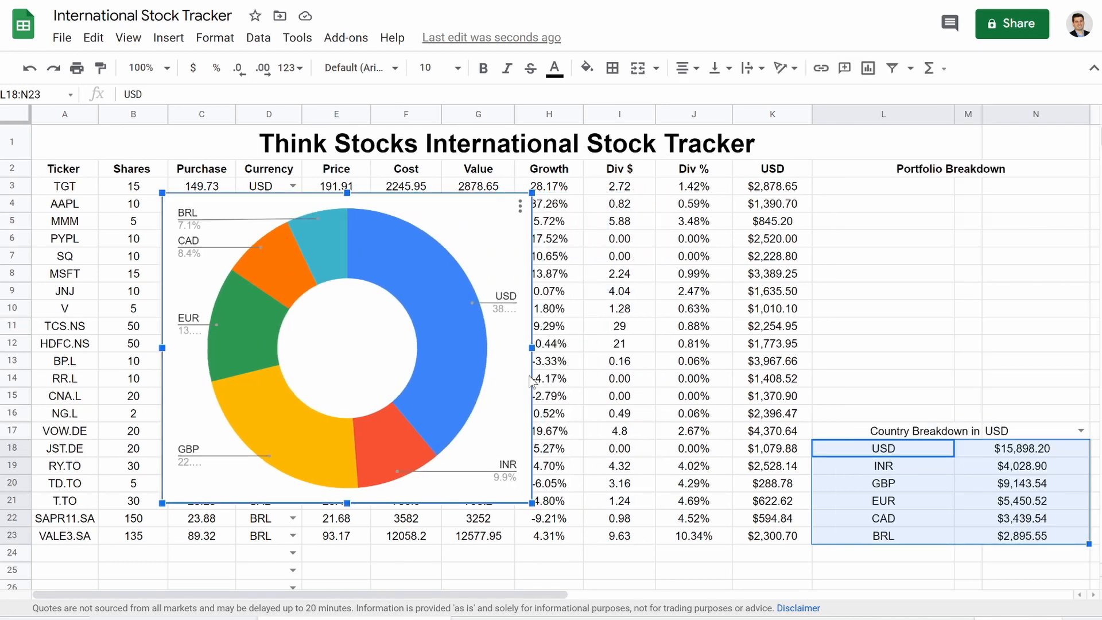
left_click_drag(532, 194, 458, 257)
left_click_drag(457, 377, 1011, 282)
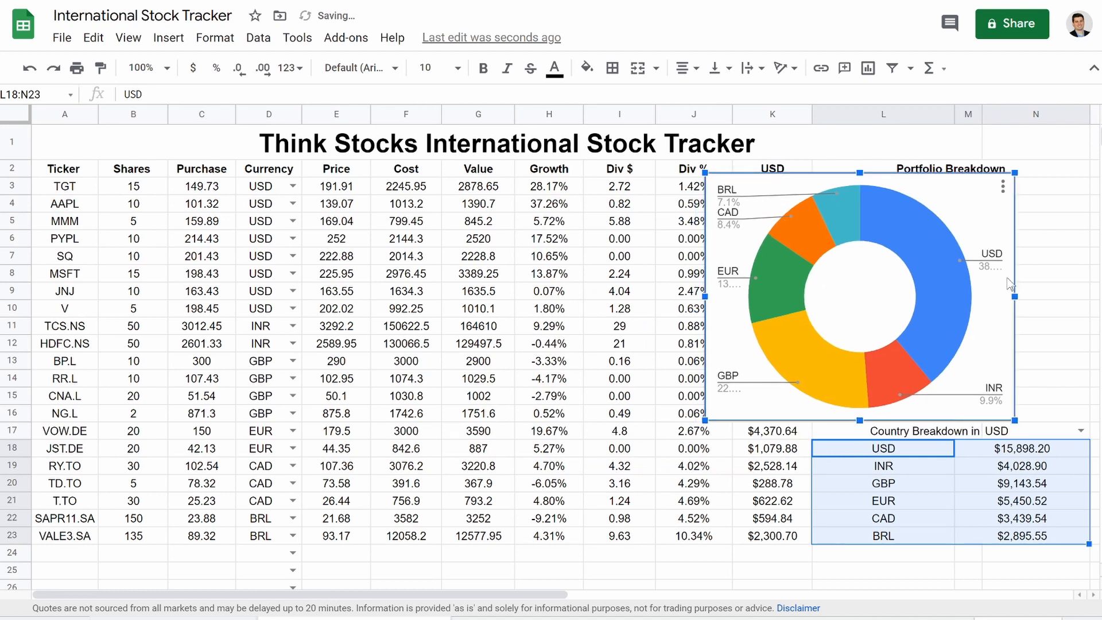
left_click_drag(1012, 173, 989, 185)
left_click_drag(972, 339, 1080, 332)
double_click(969, 298)
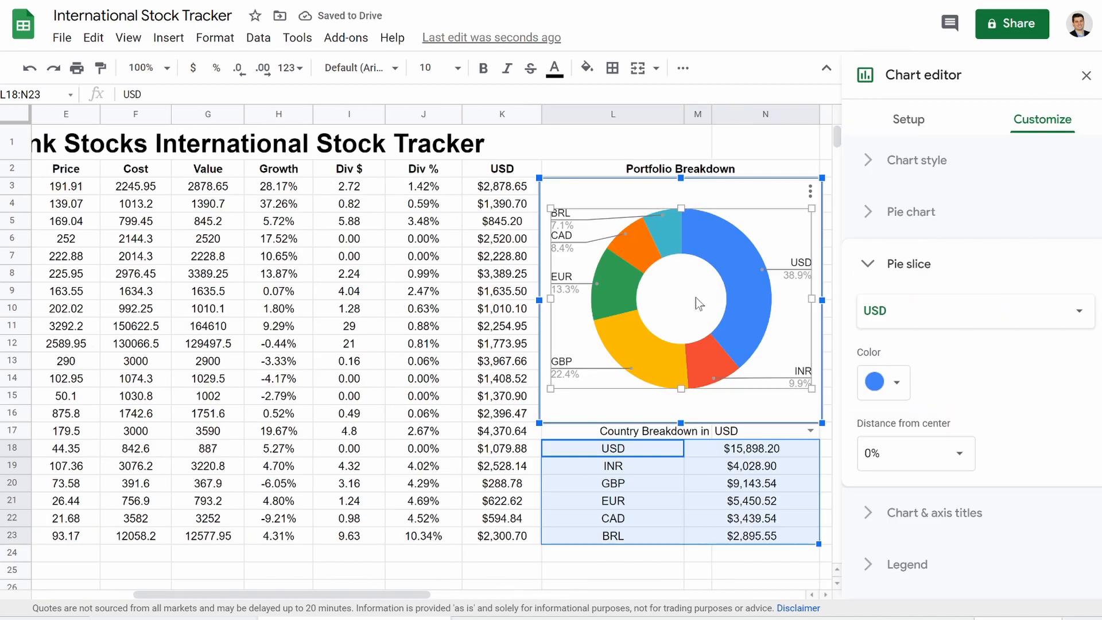
left_click(1087, 75)
left_click(863, 310)
scroll(916, 330, "left", 5)
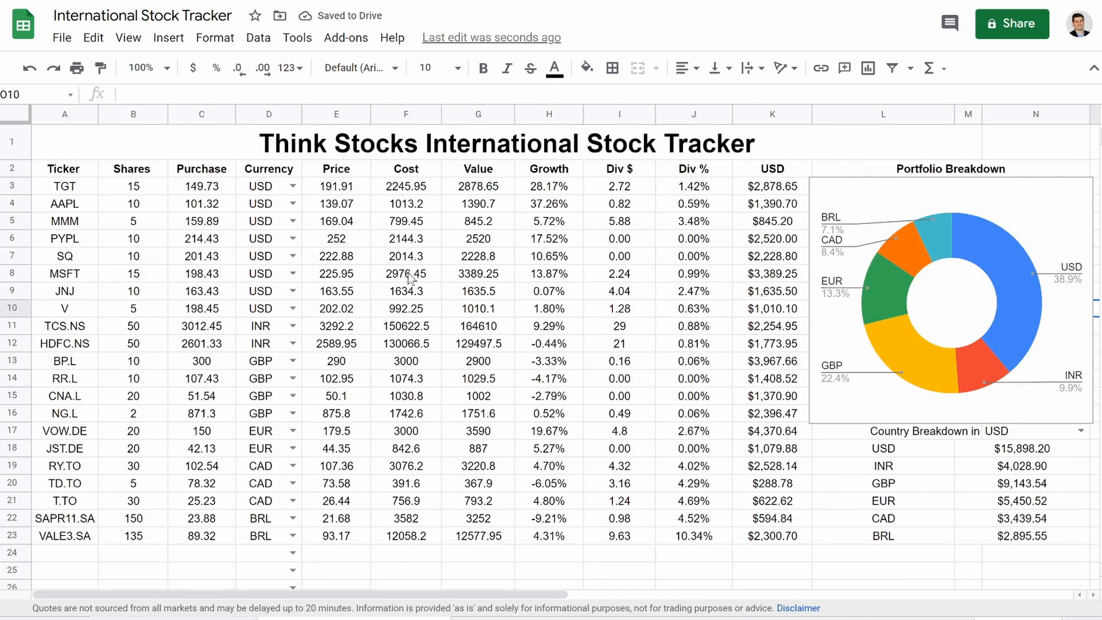
- Nudge the doughnut chart so its edge lines up with the start of column L
left_click(938, 303)
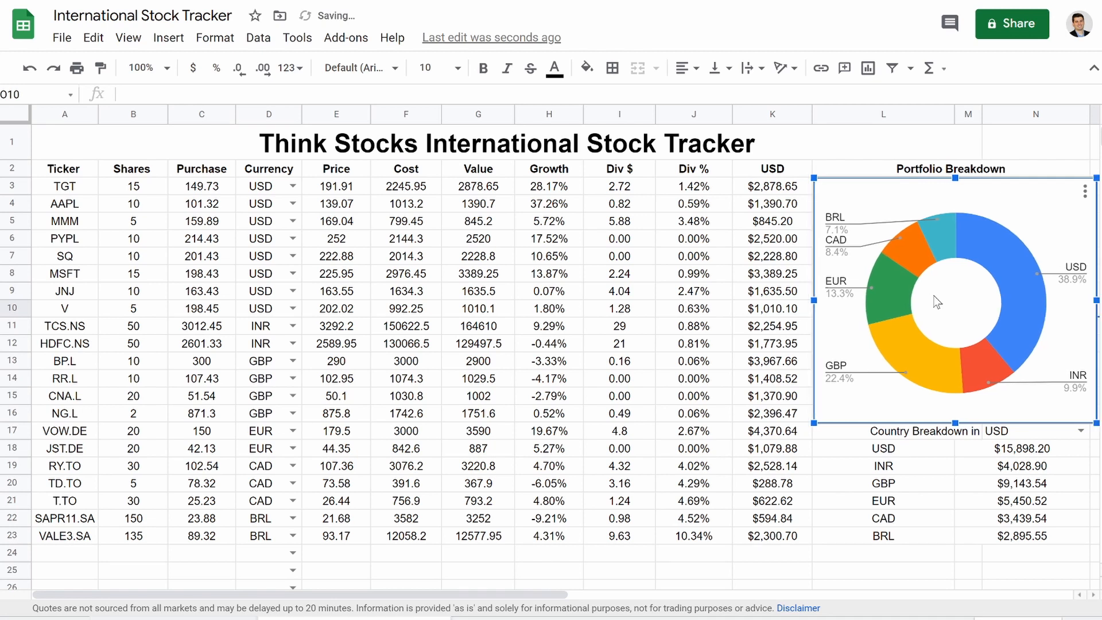
left_click(826, 571)
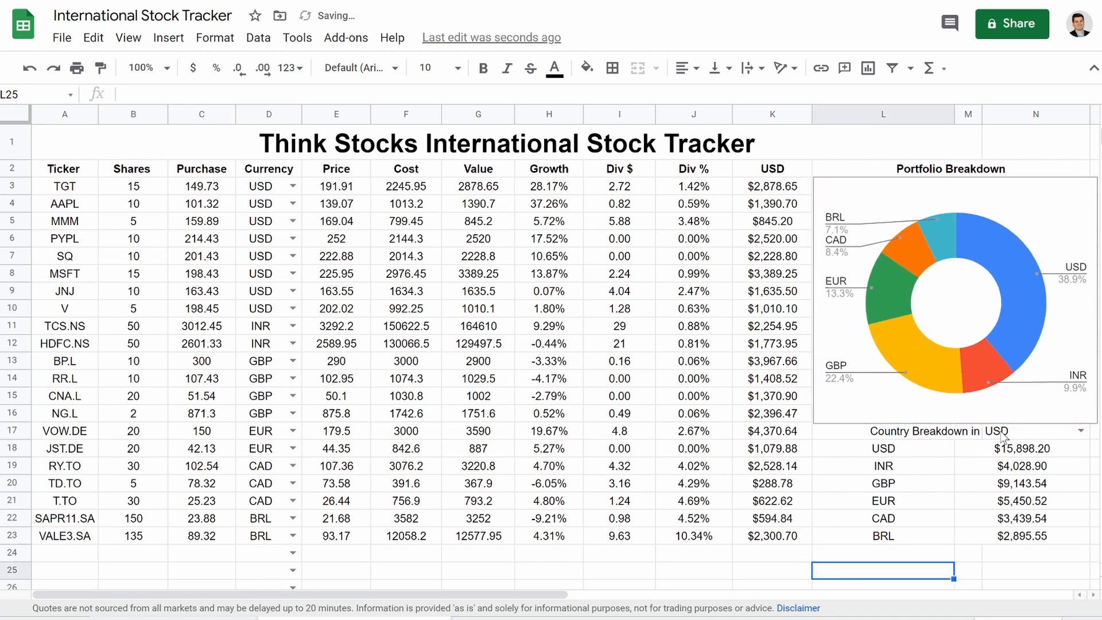
- Test the breakdown currency selector in N17 by choosing CAD, USD and INR in turn, and return it to USD
left_click(1081, 431)
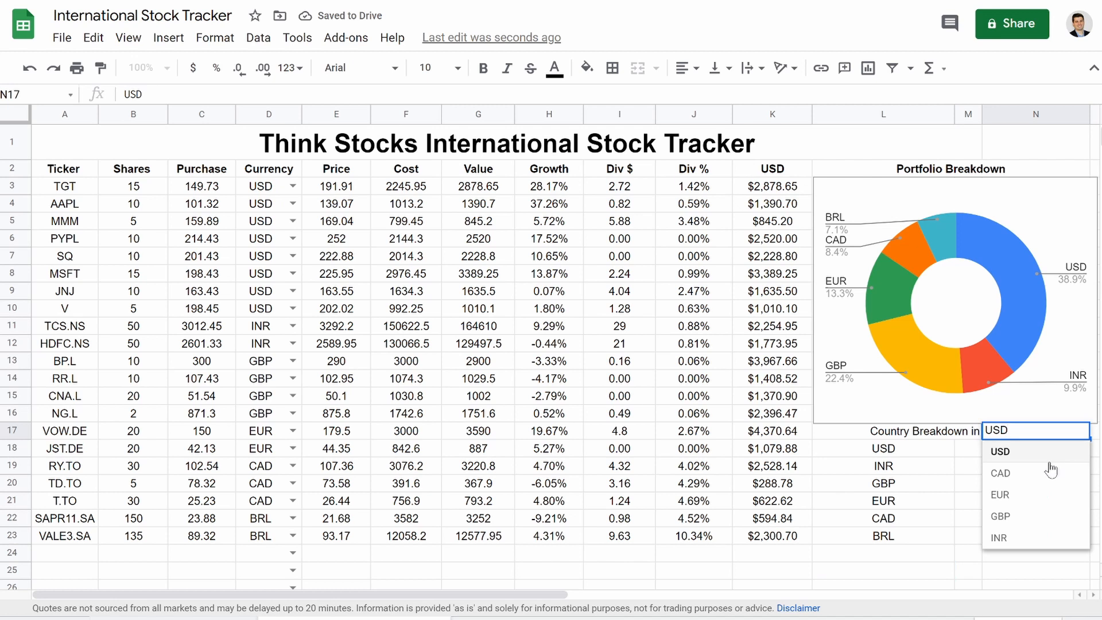
left_click(1014, 476)
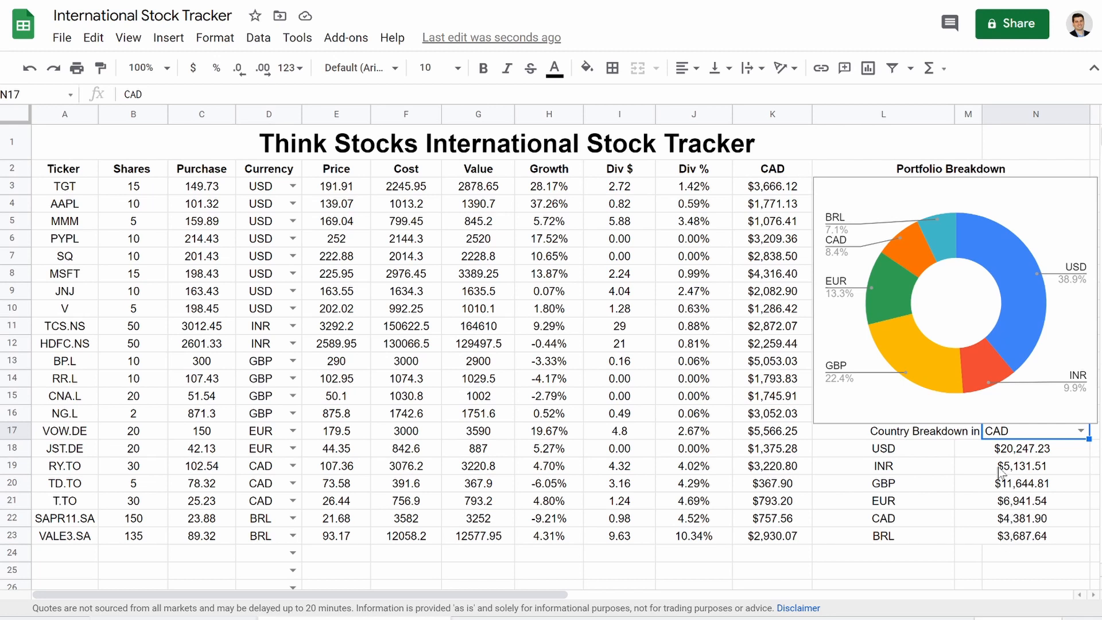
left_click(1081, 430)
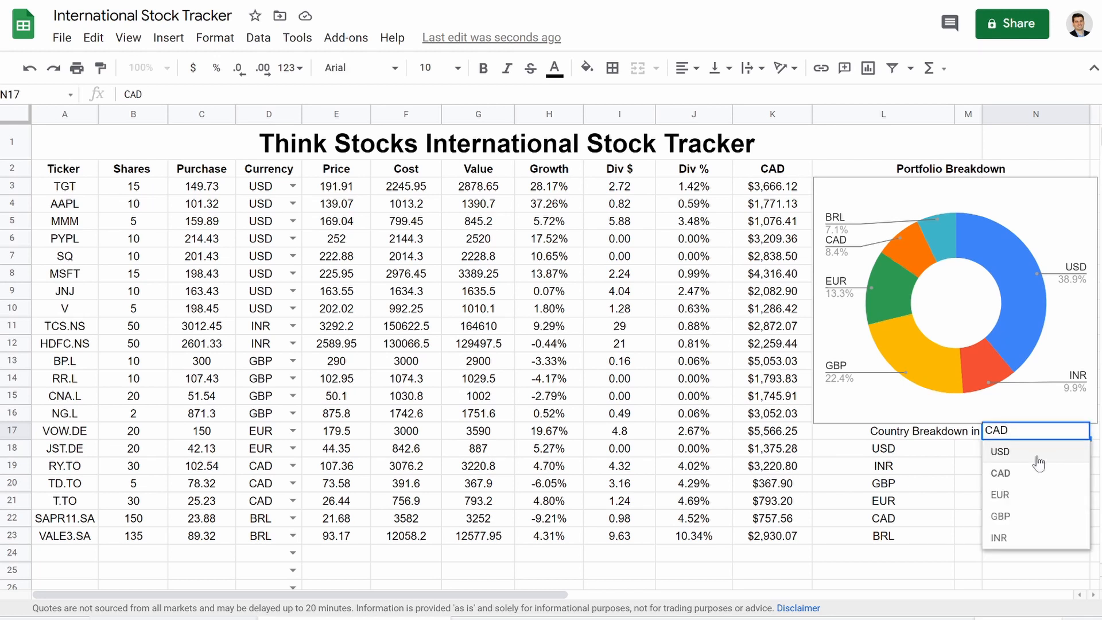
left_click(1044, 453)
left_click(1071, 431)
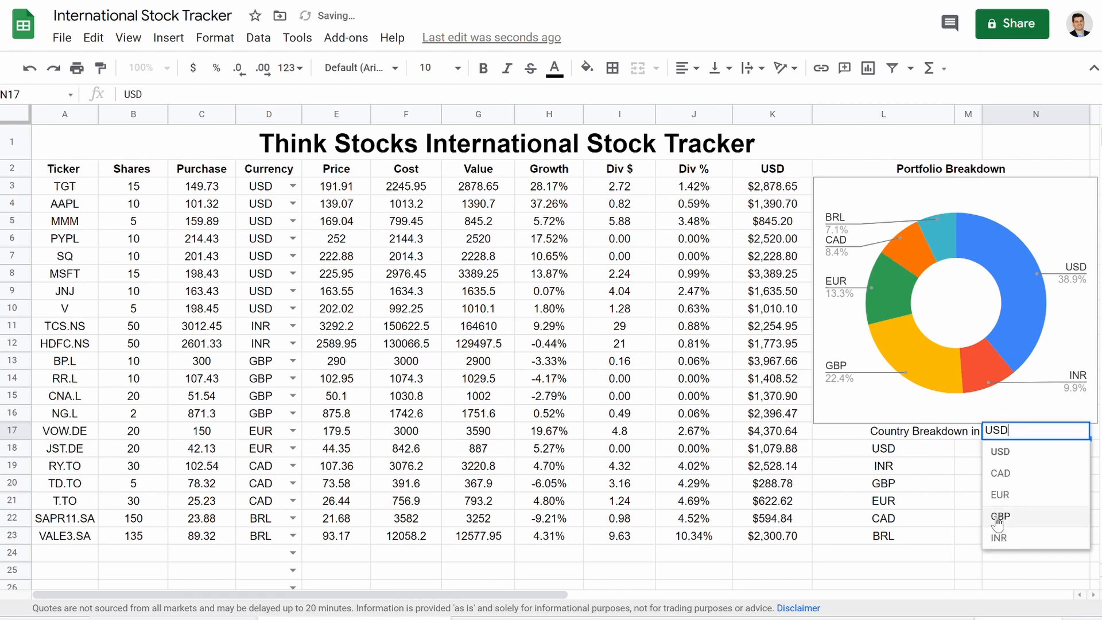
left_click(1009, 541)
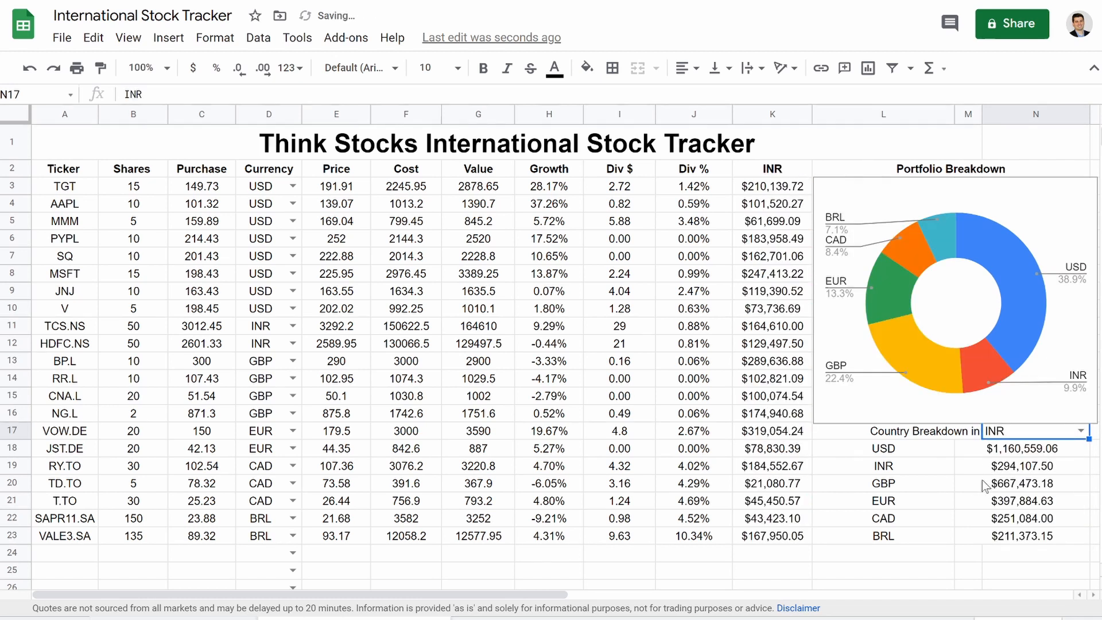
left_click(1082, 432)
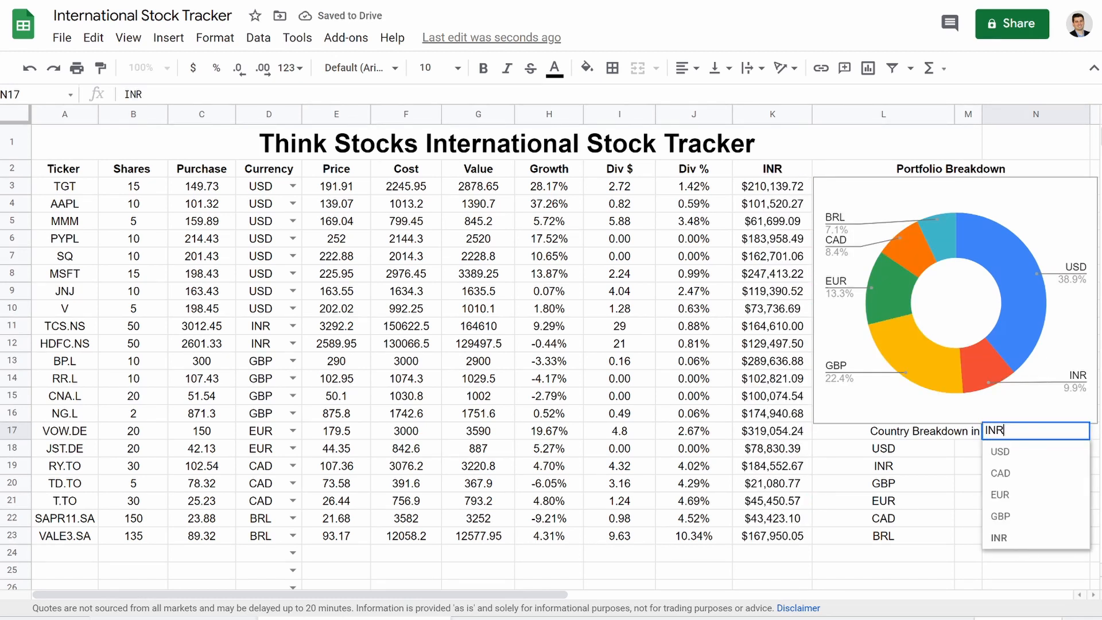
left_click(1001, 452)
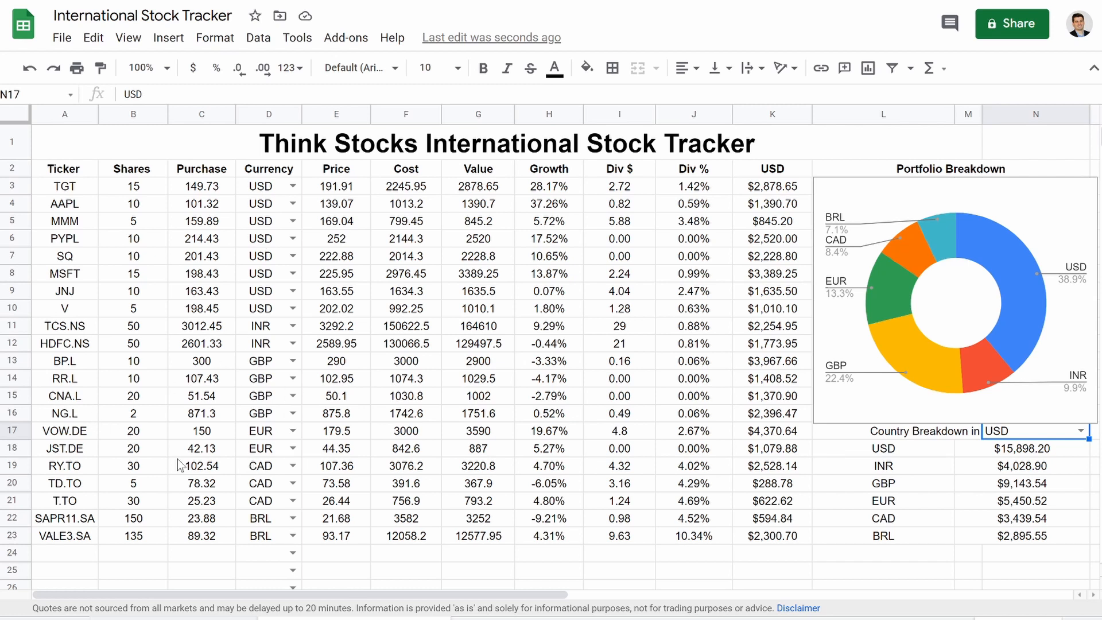
- Examine the exchange suffixes on the foreign tickers in column A, from TCS.NS to NG.L
left_click(80, 329)
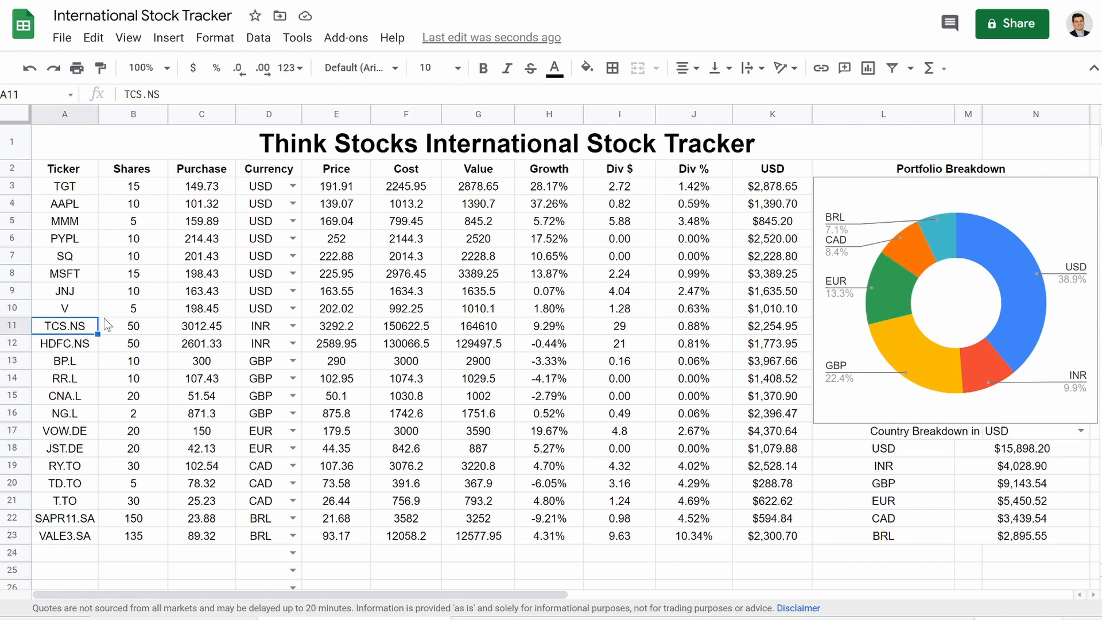
left_click(77, 348)
left_click(73, 367)
left_click(68, 384)
left_click(68, 396)
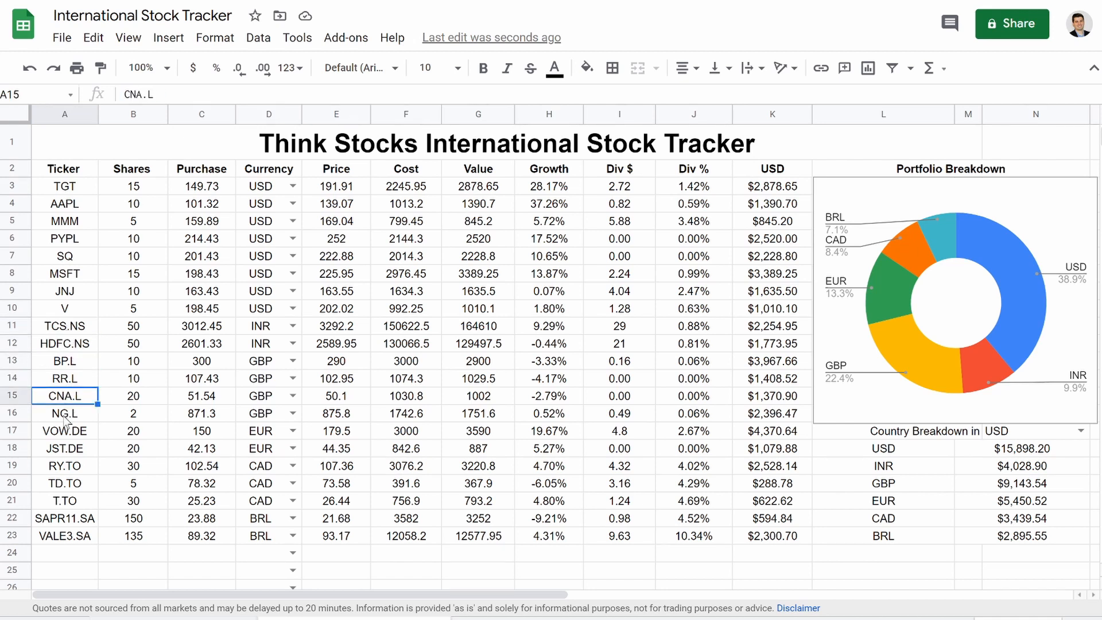
left_click(64, 418)
left_click(61, 364)
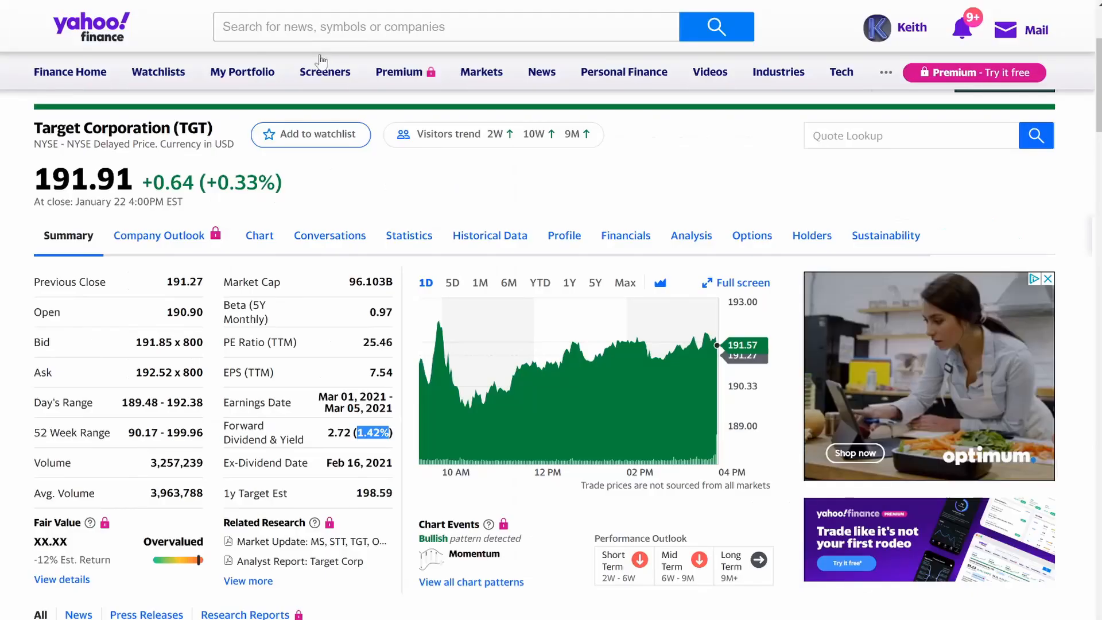
- Switch to Yahoo Finance and look up BP.L to check its ticker symbol, quote currency and summary data
left_click(222, 26)
type("BP.L")
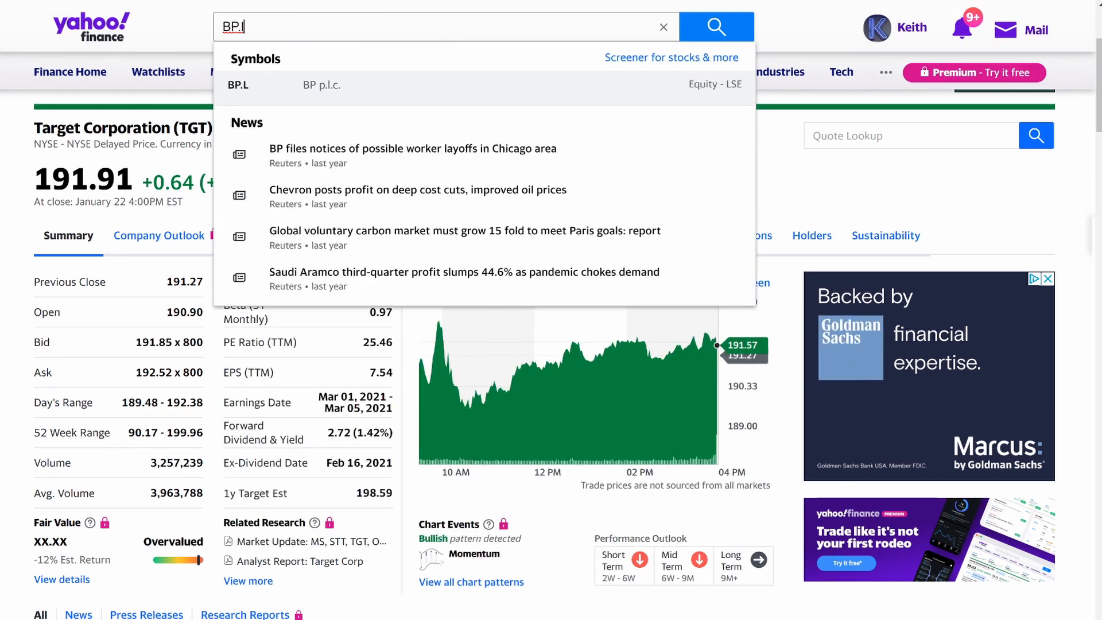
key("Return")
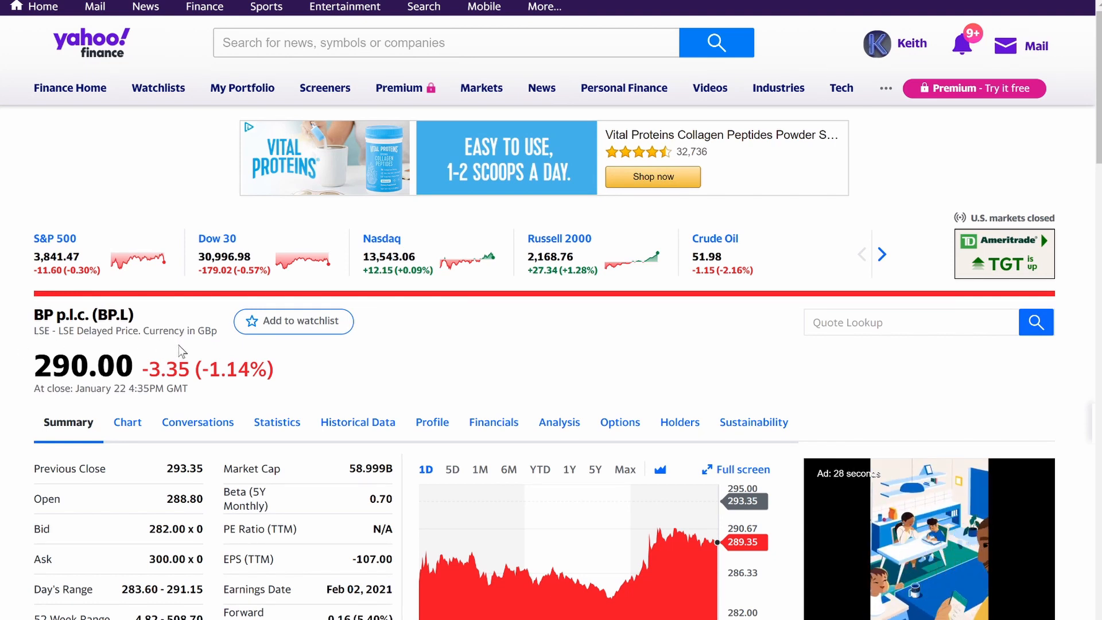
scroll(213, 459, "down", 2)
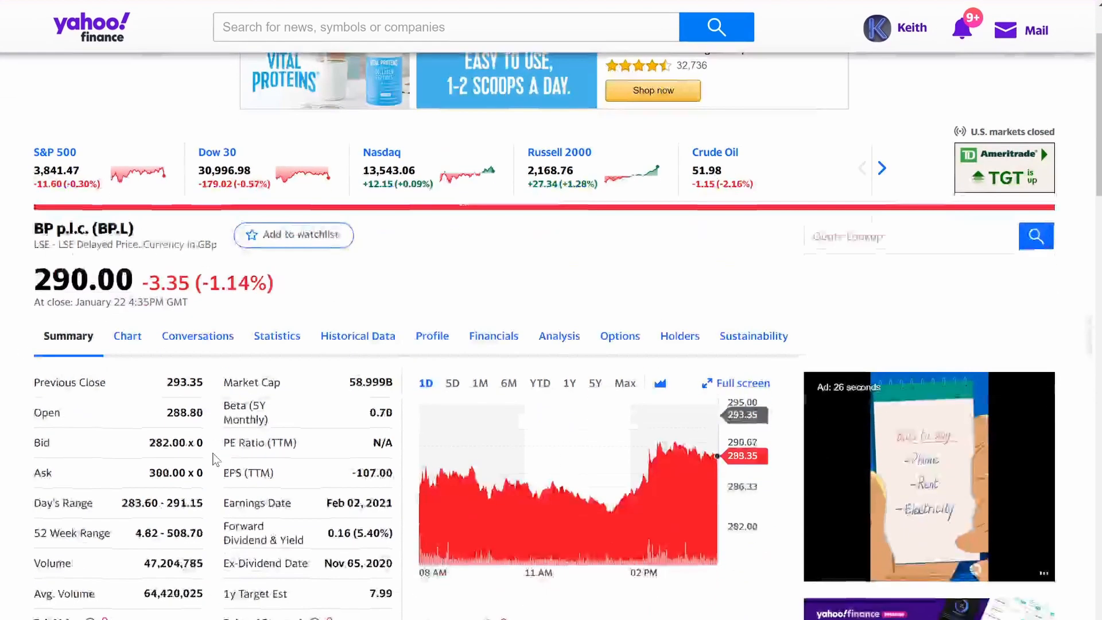
scroll(214, 460, "up", 2)
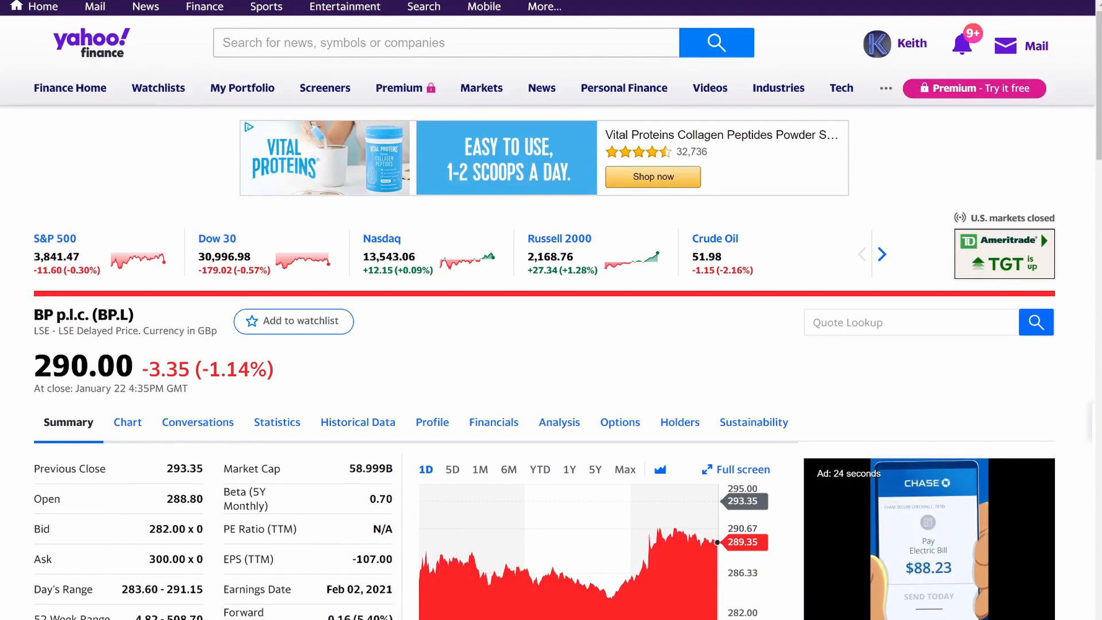
mouse_move(116, 314)
left_mouse_down()
mouse_move(129, 314)
mouse_move(107, 315)
mouse_move(116, 315)
left_mouse_up()
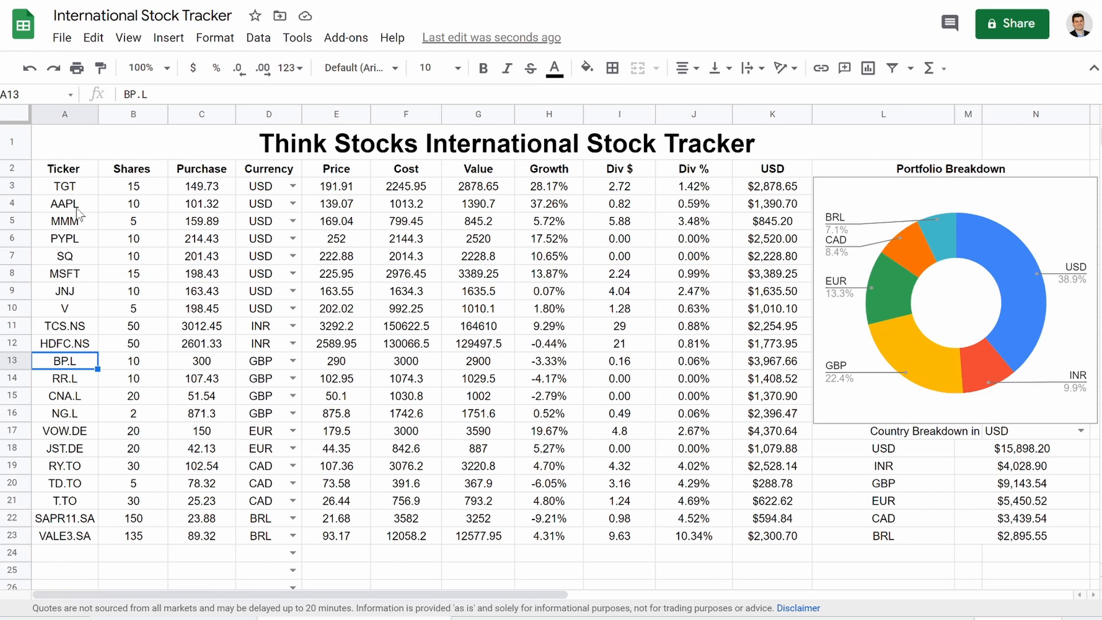
- Return to the stock tracker in Google Sheets and compare the US tickers in A3:A10 with the foreign ones in A11:A23
left_click_drag(78, 181, 70, 313)
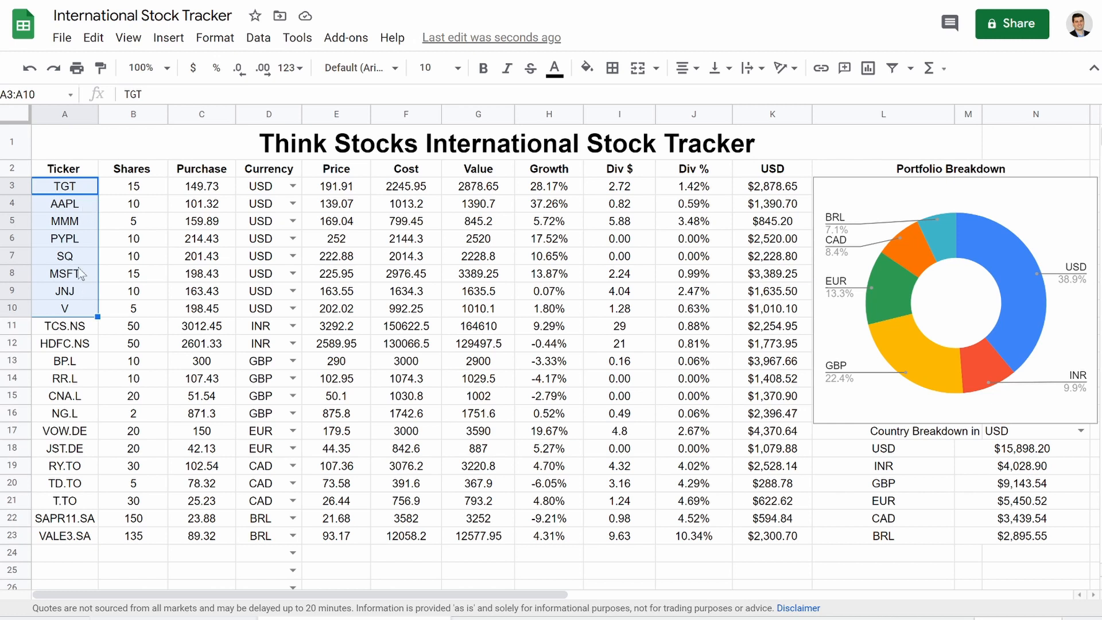
left_click(140, 206)
left_click_drag(75, 332, 53, 537)
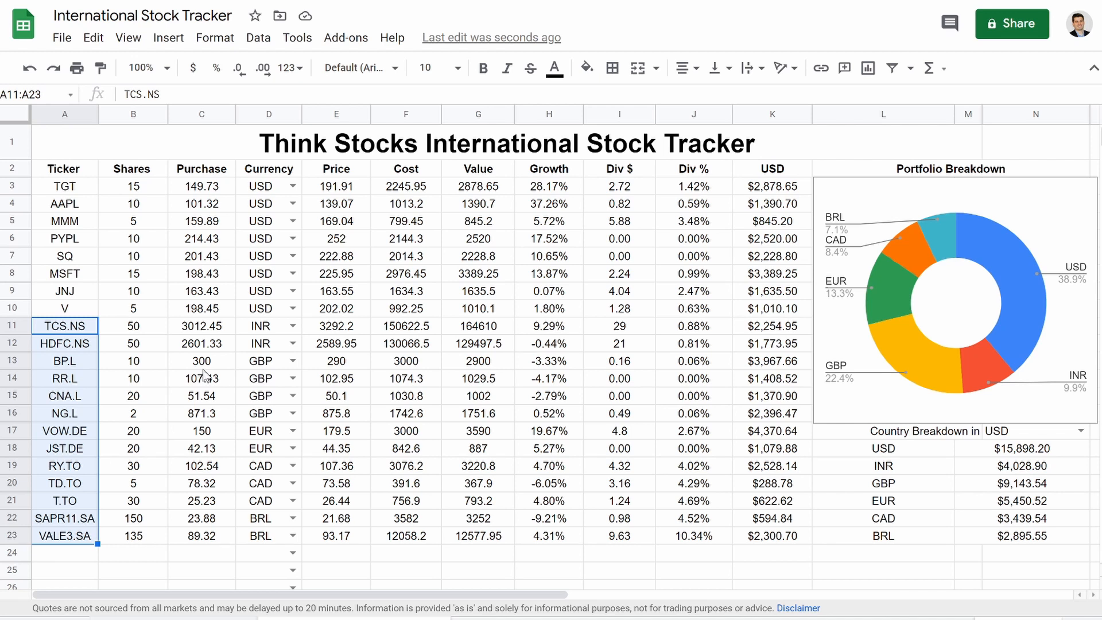
left_click(269, 491)
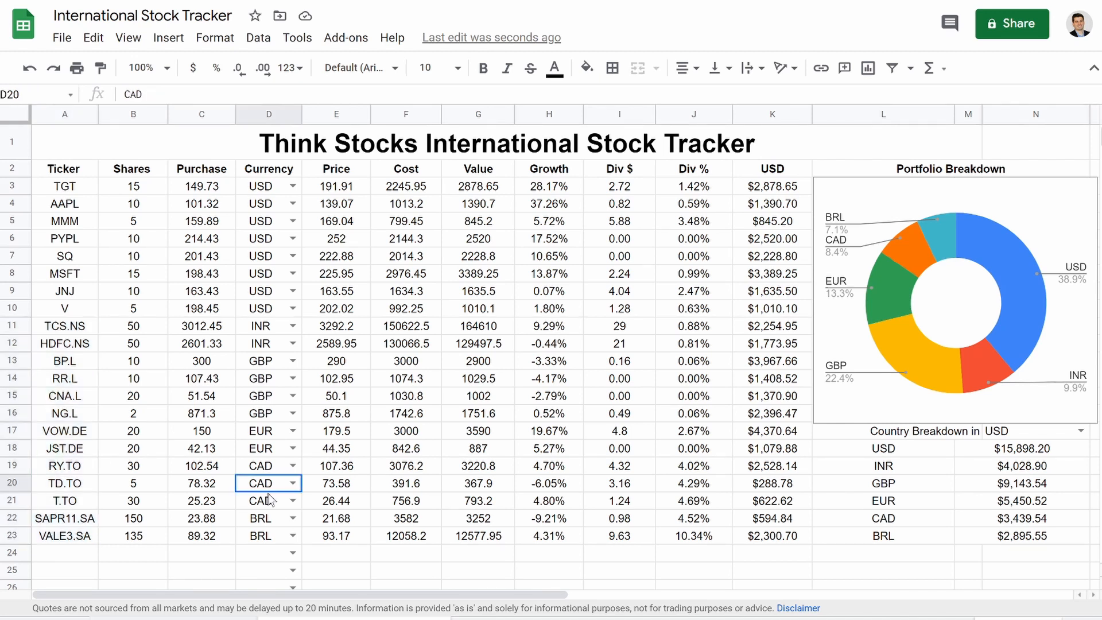
right_click(408, 513)
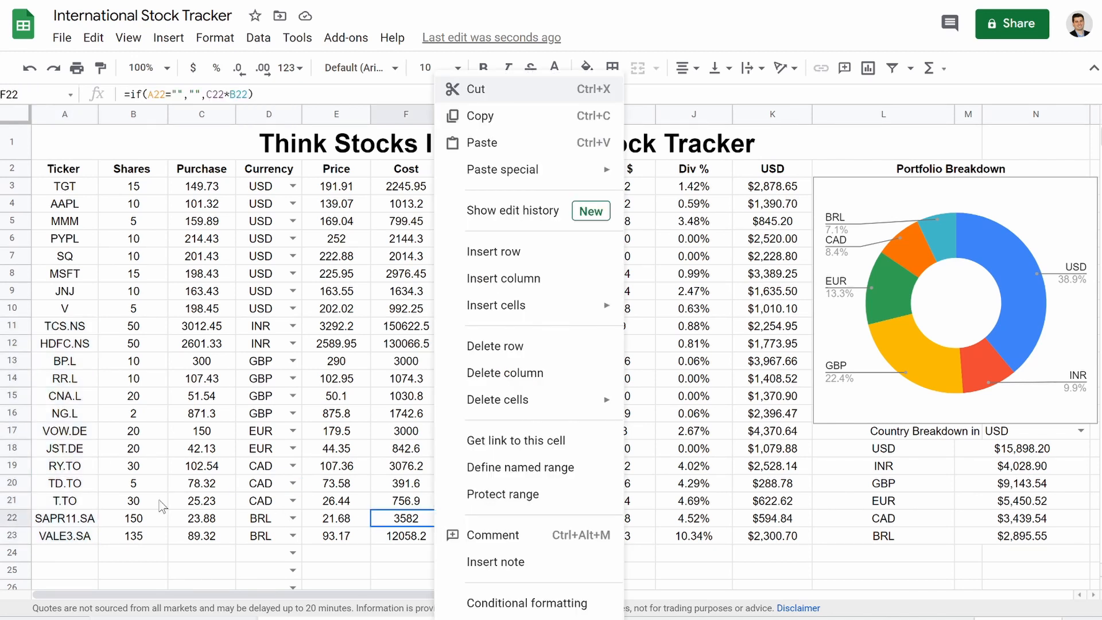
left_click(338, 471)
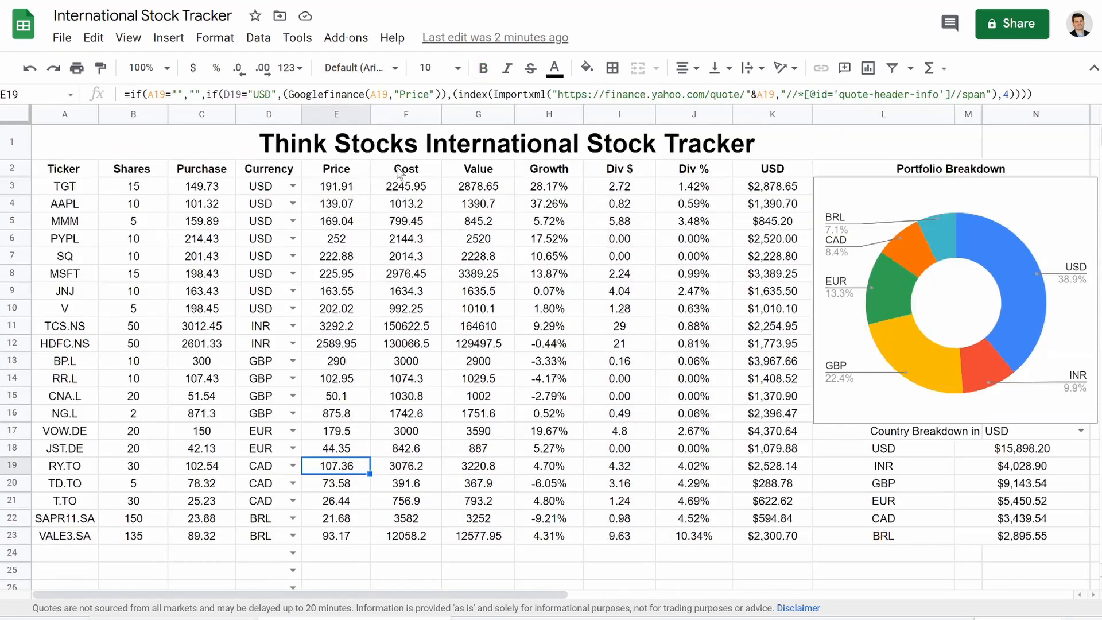
- Fill the merged title banner in row 1 with the darkest blue and make its text white
left_click(408, 148)
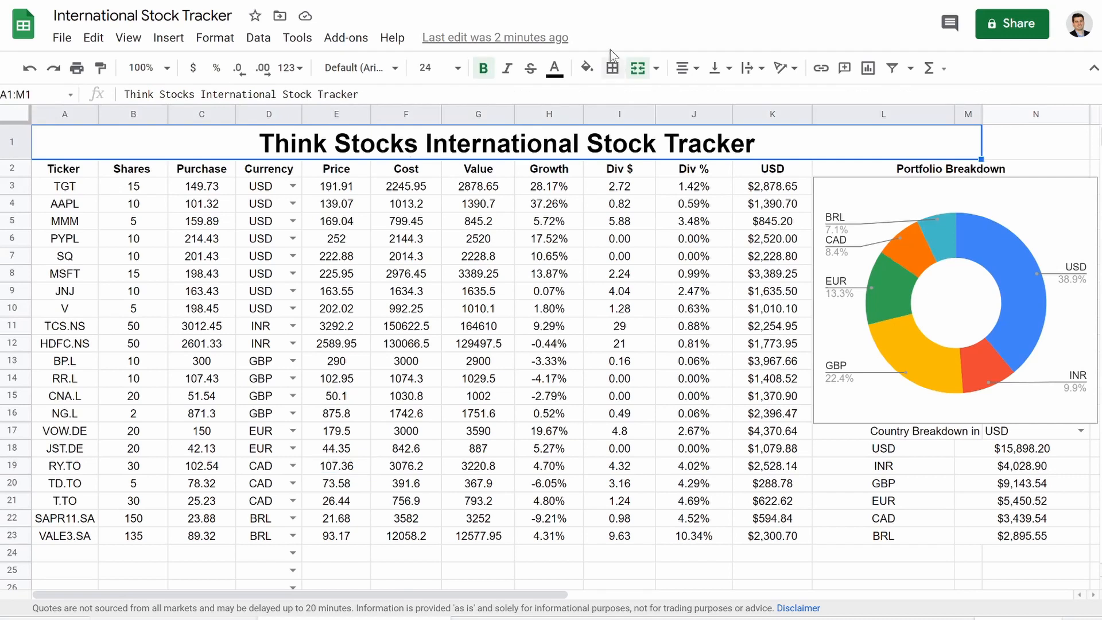
left_click(581, 73)
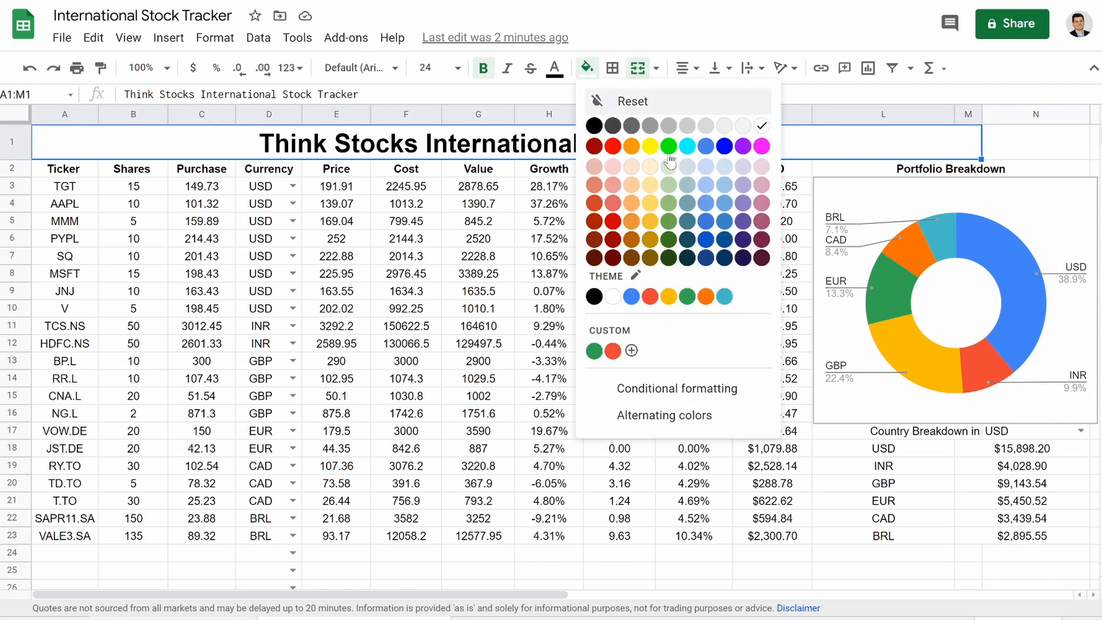
left_click(728, 253)
left_click(553, 72)
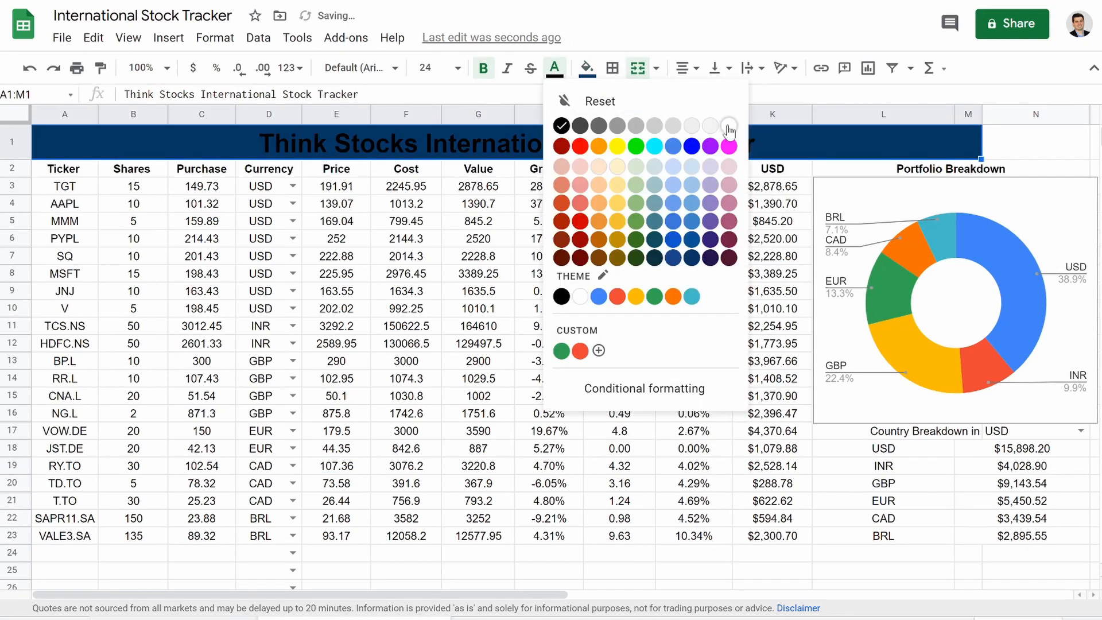
left_click(728, 129)
- Make the header text in A2:N2 white and fill the row with dark blue one shade lighter than the title banner
left_click_drag(87, 172, 1034, 169)
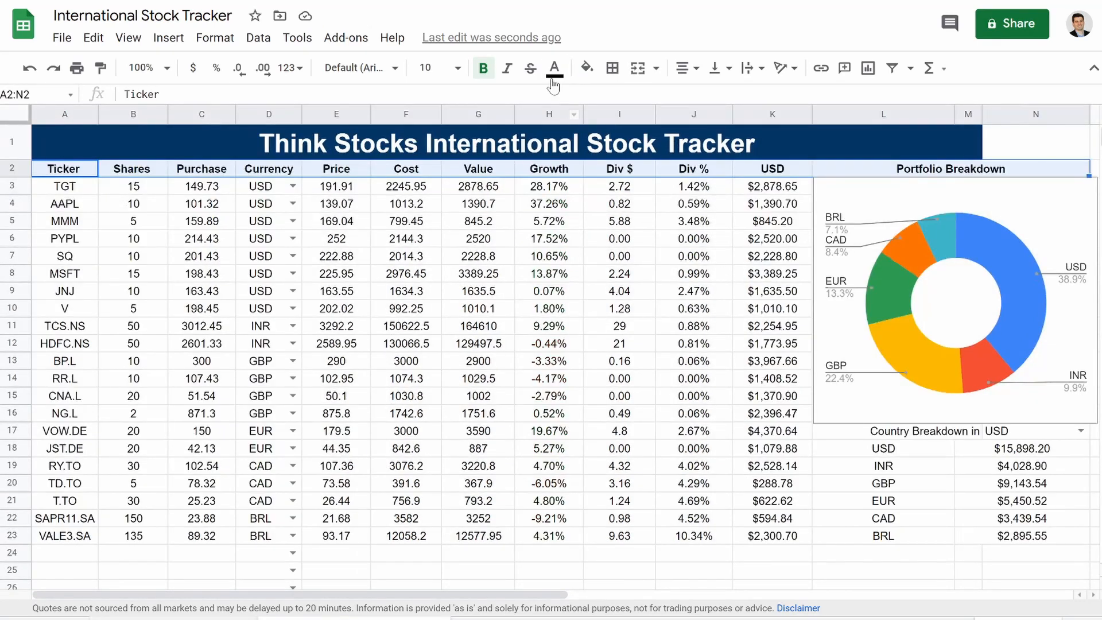
left_click(554, 76)
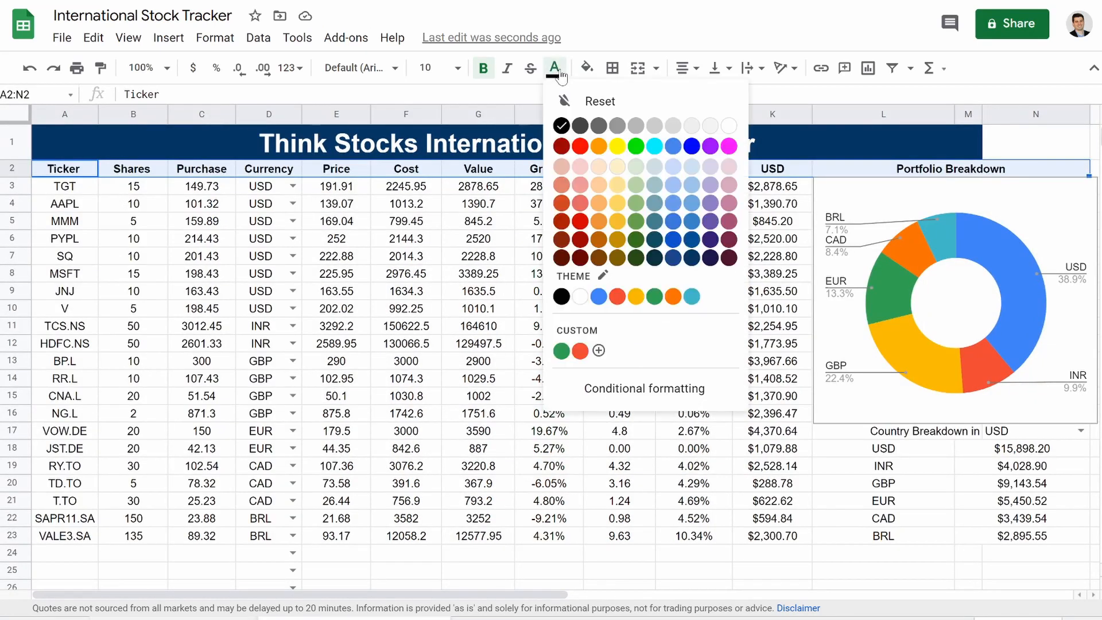
left_click(726, 118)
left_click(587, 68)
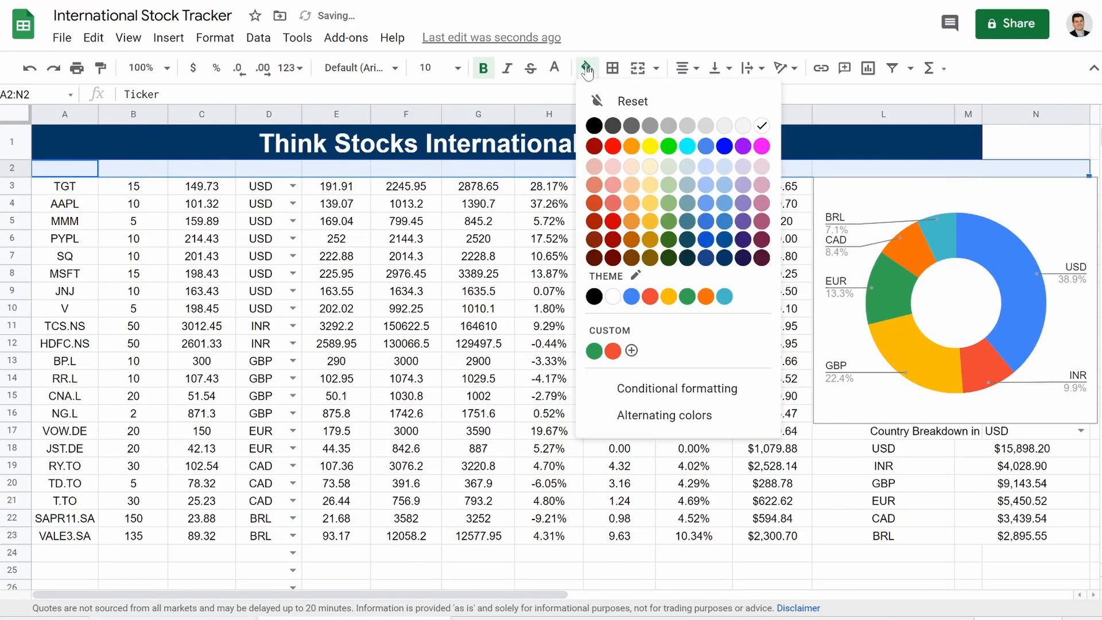
left_click(729, 248)
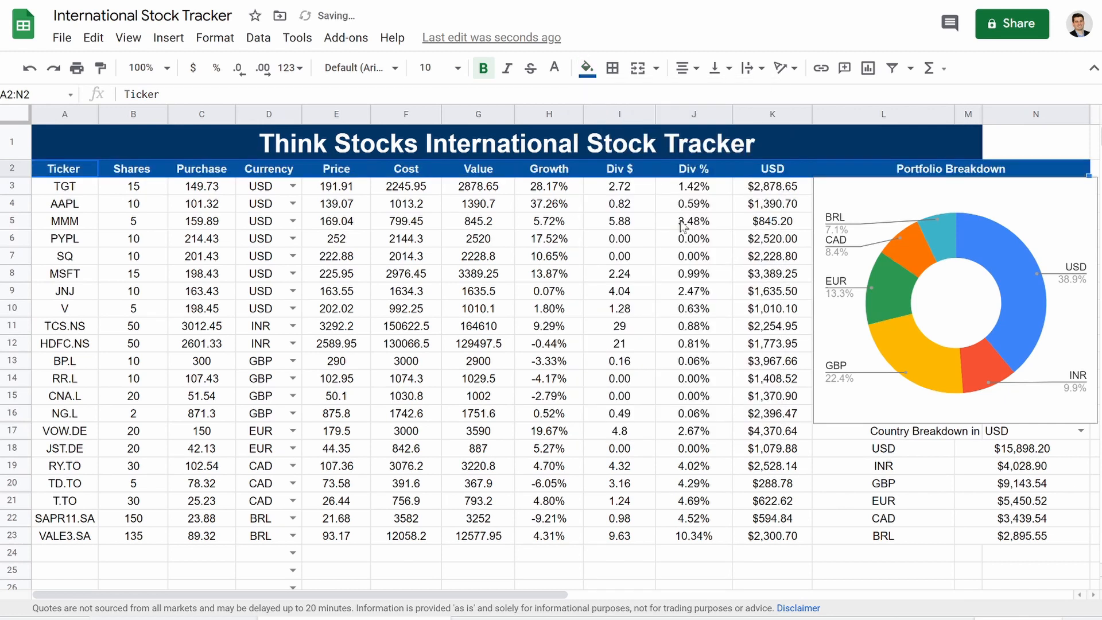
- Fill the ticker, shares and purchase entries in A3:C23 with light gray, a few shades darker than the palest gray
left_click(411, 293)
left_click_drag(65, 186, 204, 501)
left_click_drag(208, 540, 202, 538)
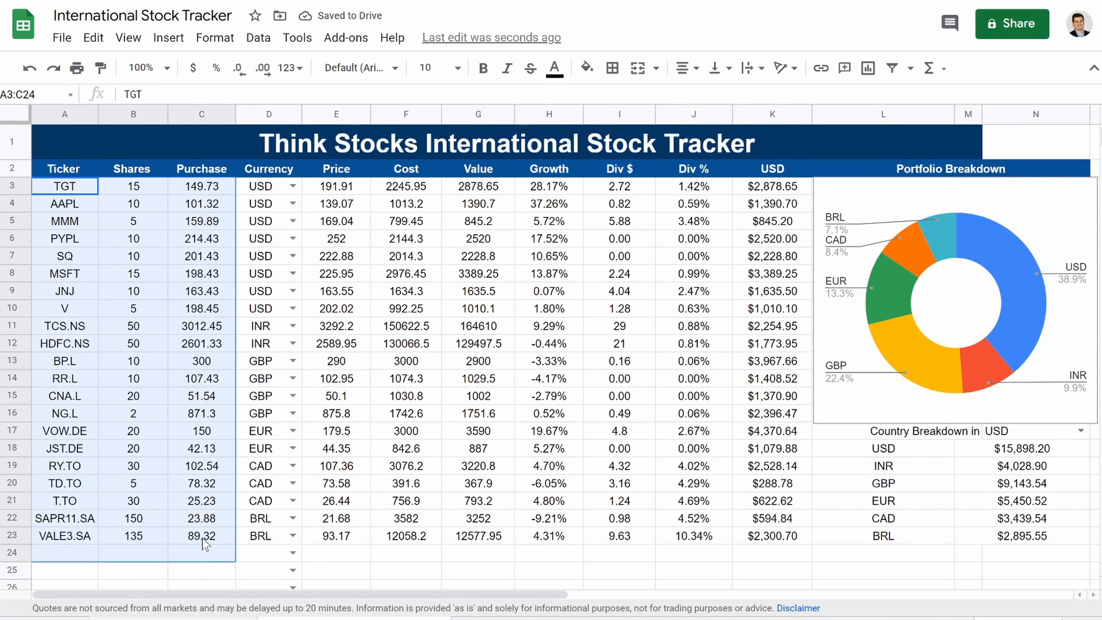
left_click(587, 68)
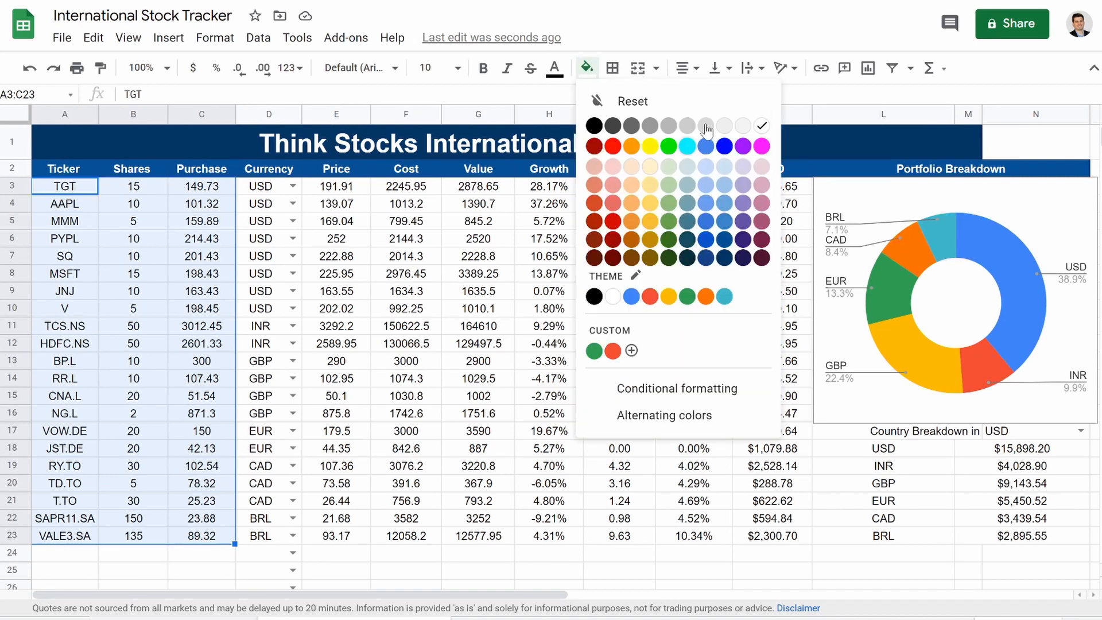
left_click(746, 122)
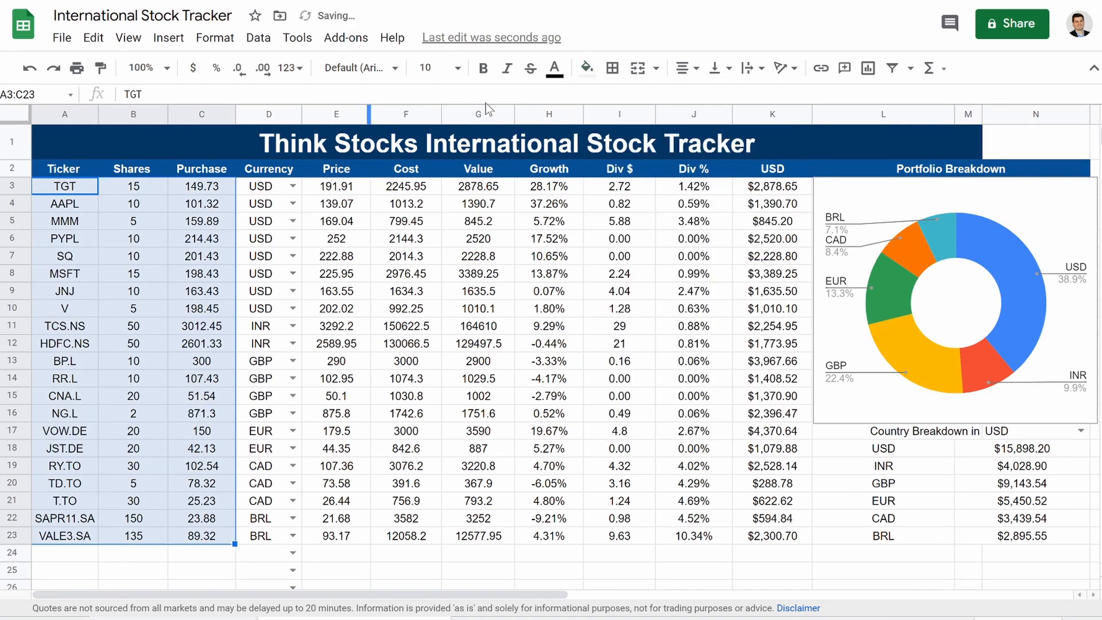
left_click(587, 67)
left_click(704, 124)
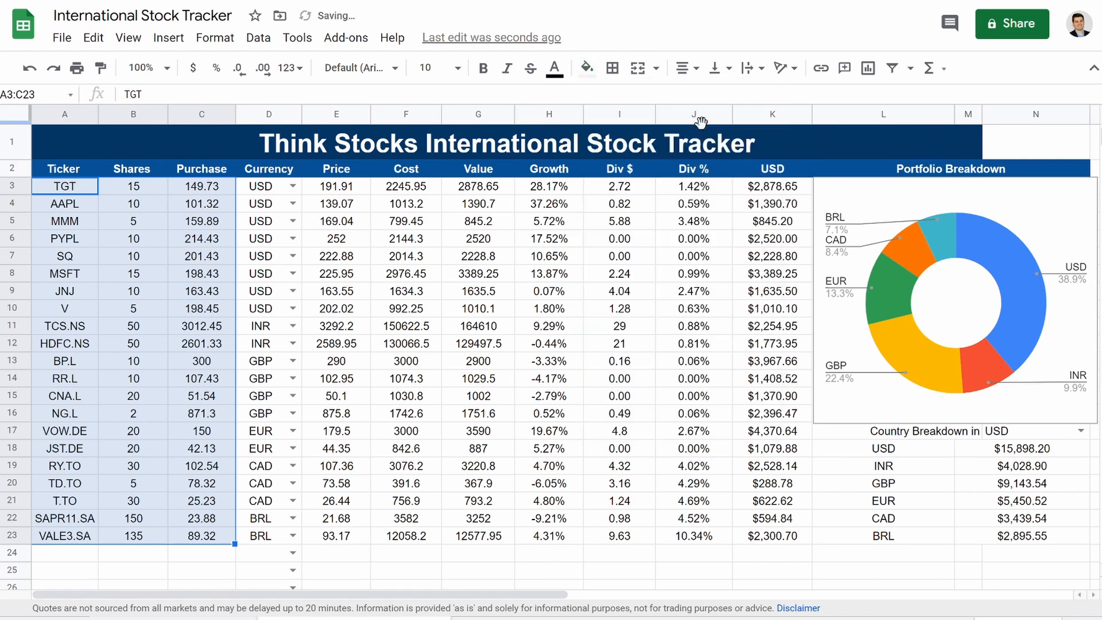
left_click(586, 68)
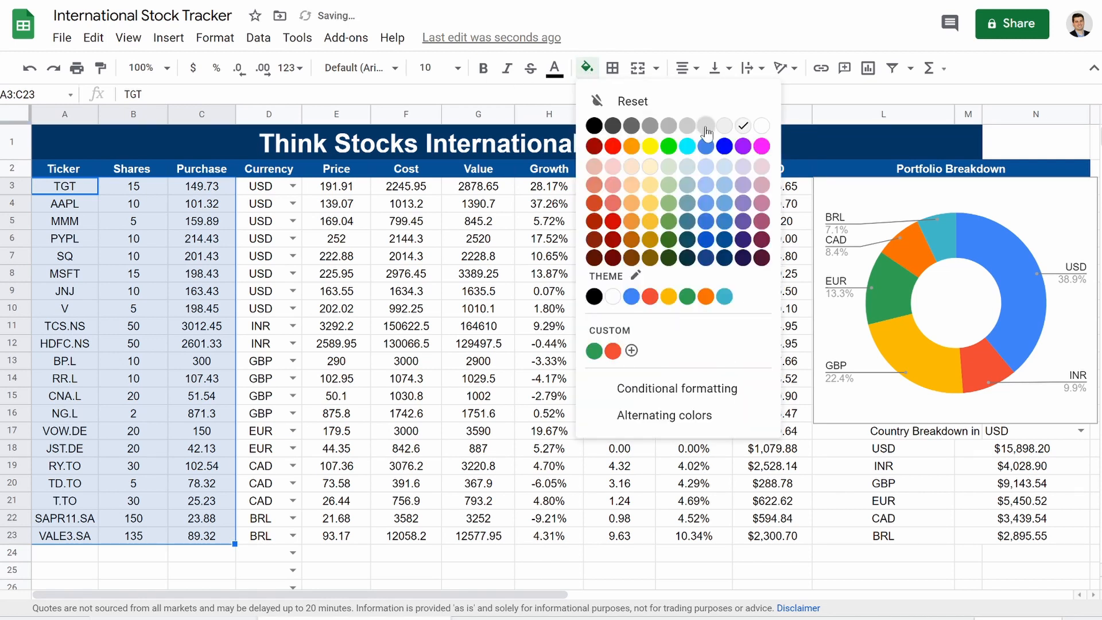
left_click(706, 127)
left_click(348, 330)
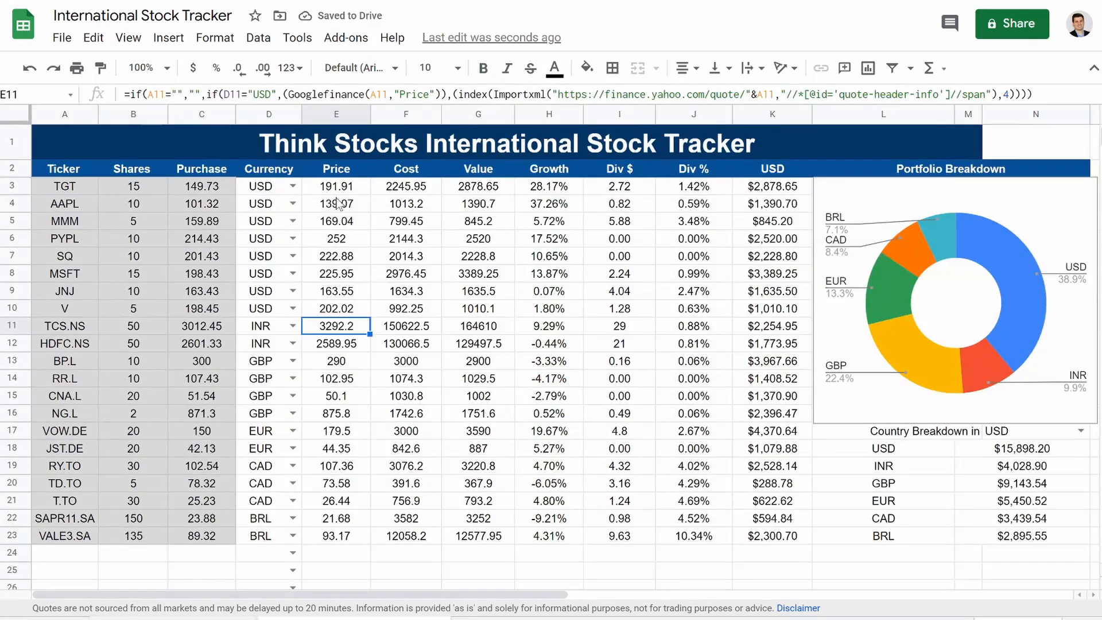
- Fill the calculated cells from Price to the converted value, E3:K23, with the palest gray
left_click_drag(337, 187, 761, 546)
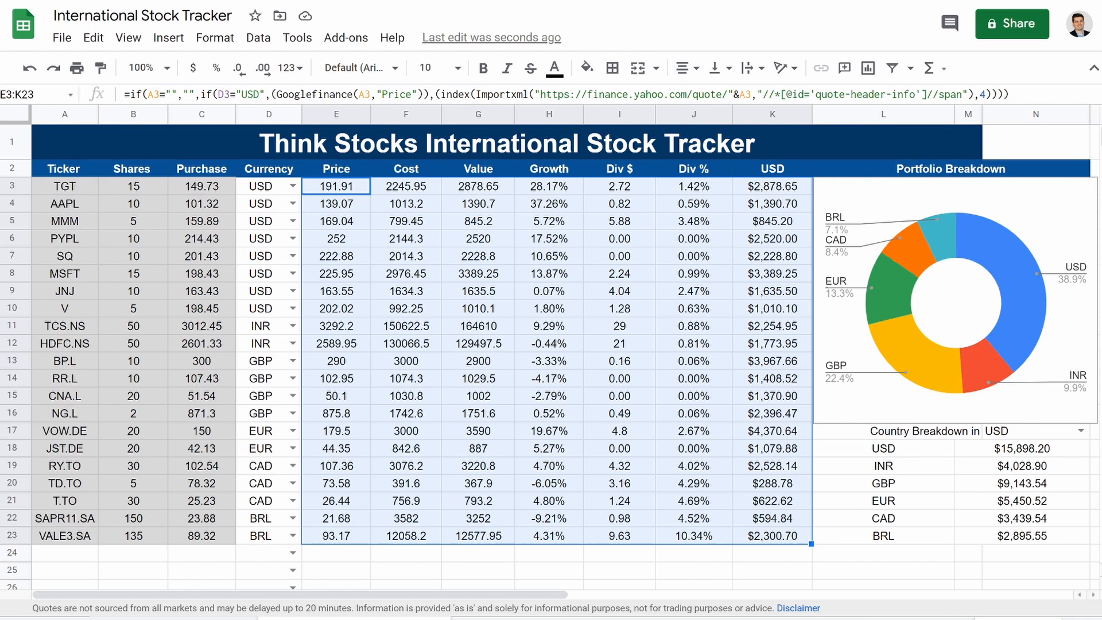
left_click(587, 67)
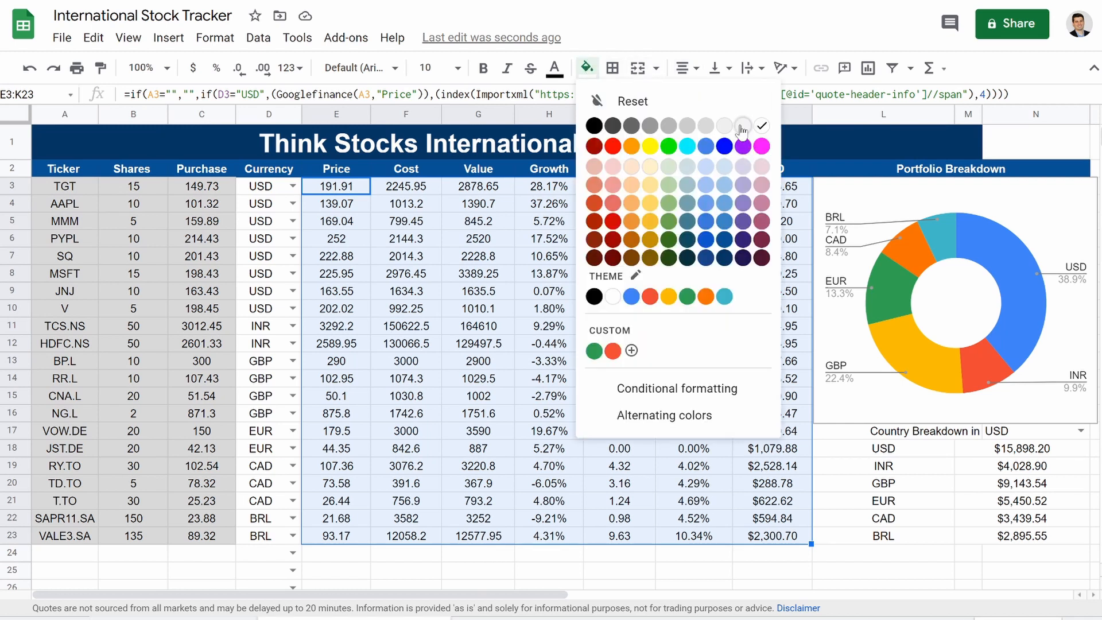
left_click(739, 129)
left_click(932, 506)
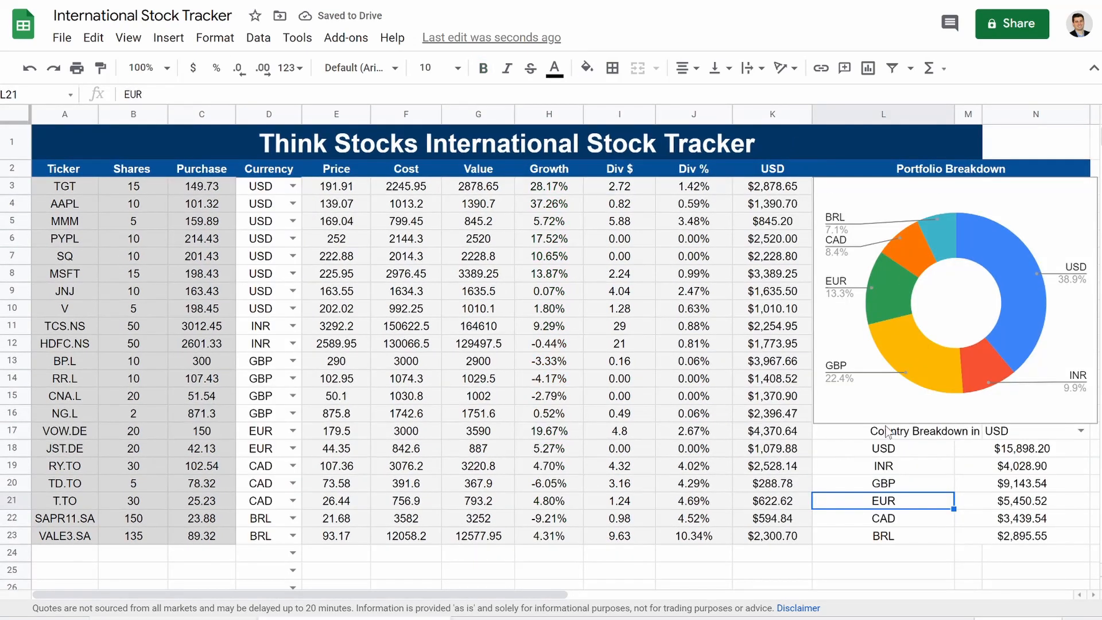
- Give the "Country Breakdown in" label the header row's dark blue fill and bold white text, and bold the currency cell N17
left_click(890, 437)
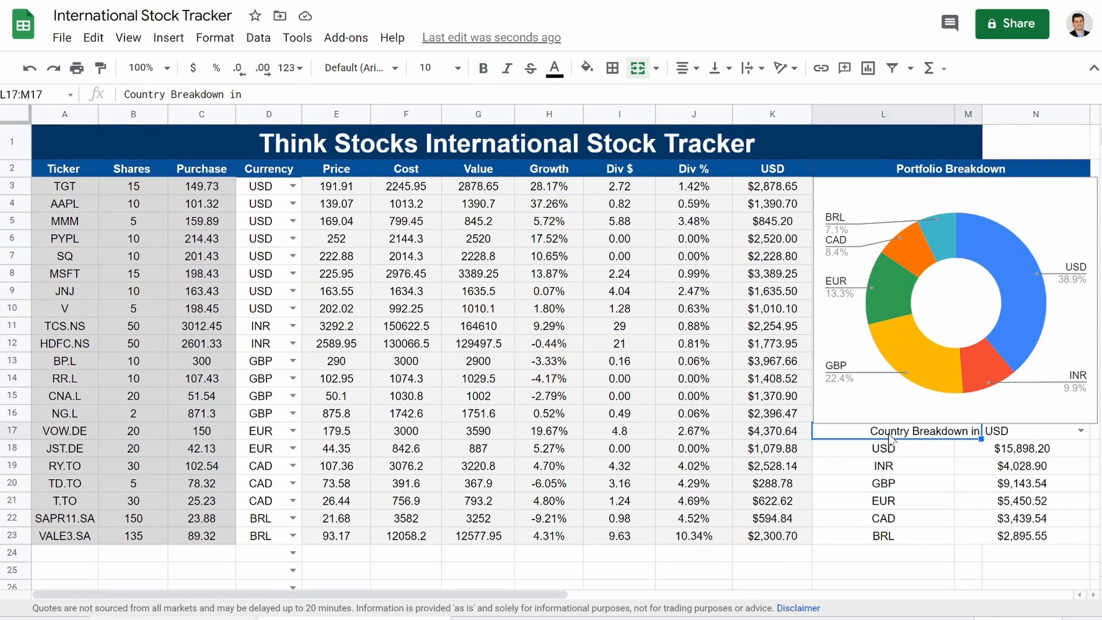
left_click(586, 68)
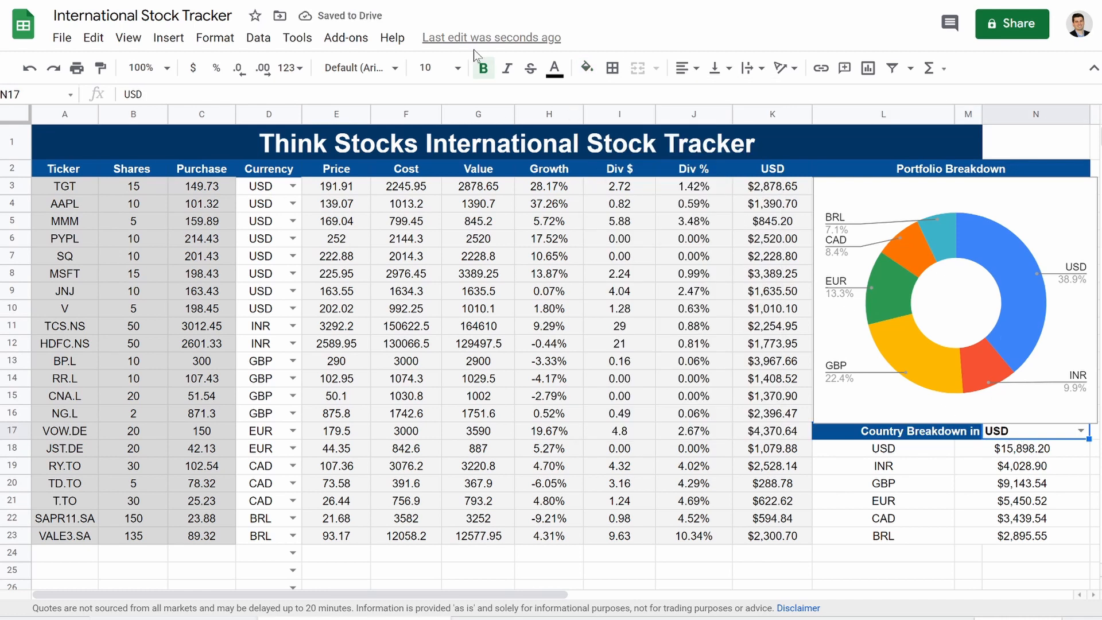
left_click(586, 68)
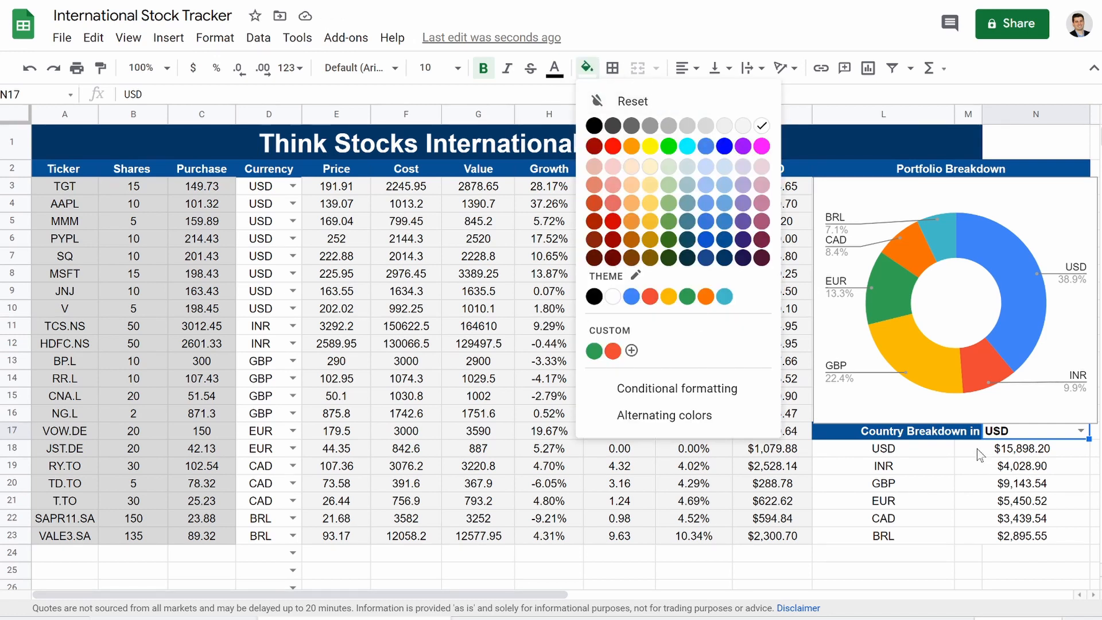
left_click(1006, 437)
- Examine the currency color coding on the finished tracker and try its breakdown currency selector with CAD
left_click_drag(262, 189, 267, 541)
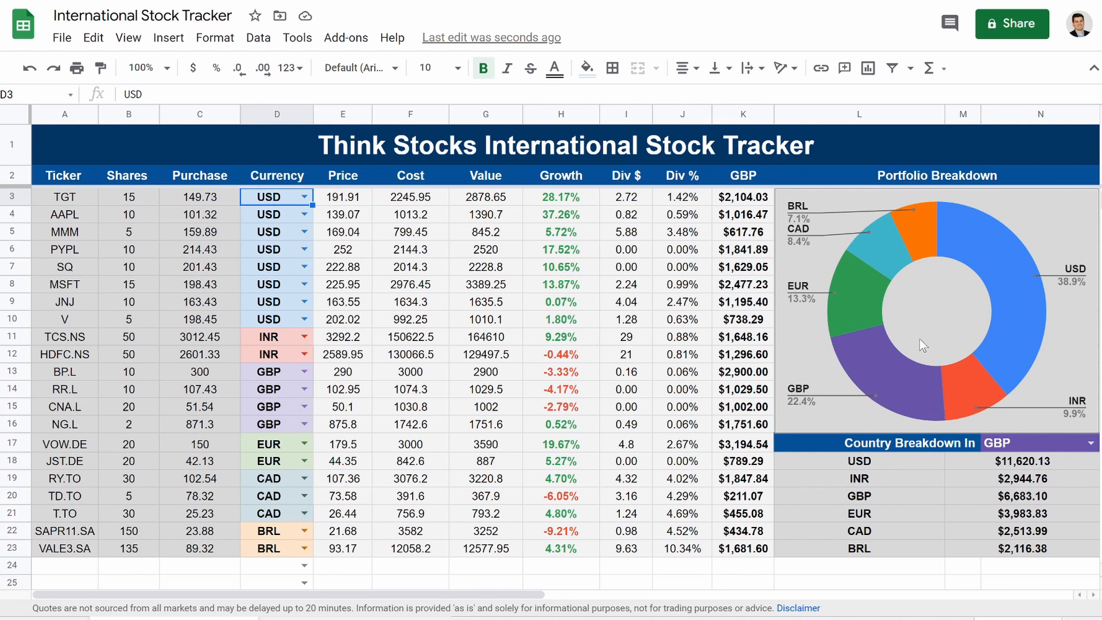
double_click(1004, 445)
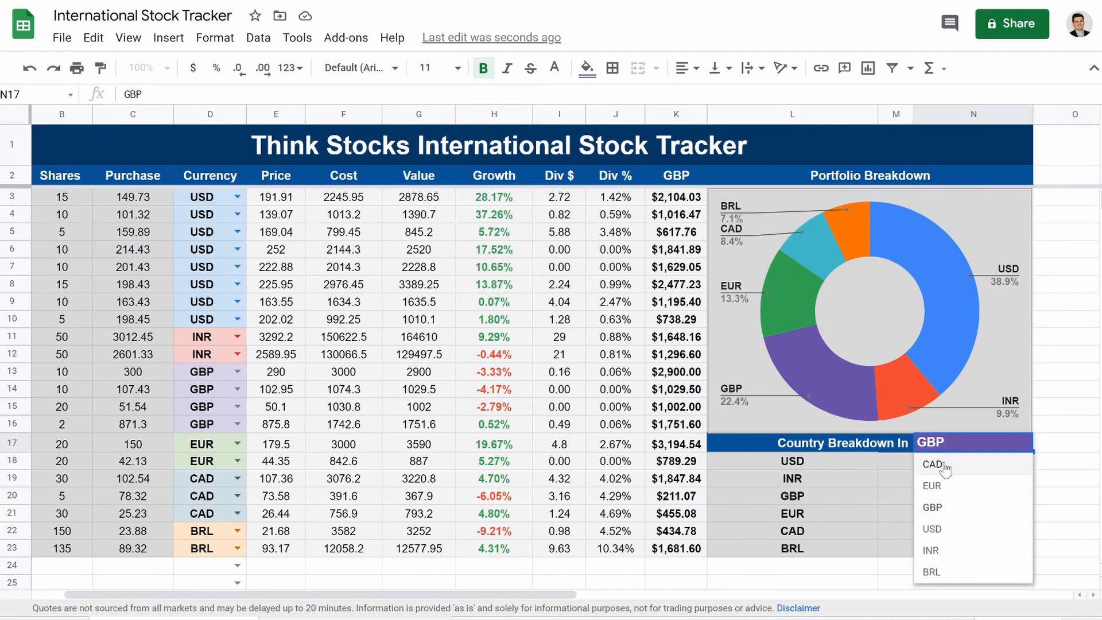
left_click(945, 465)
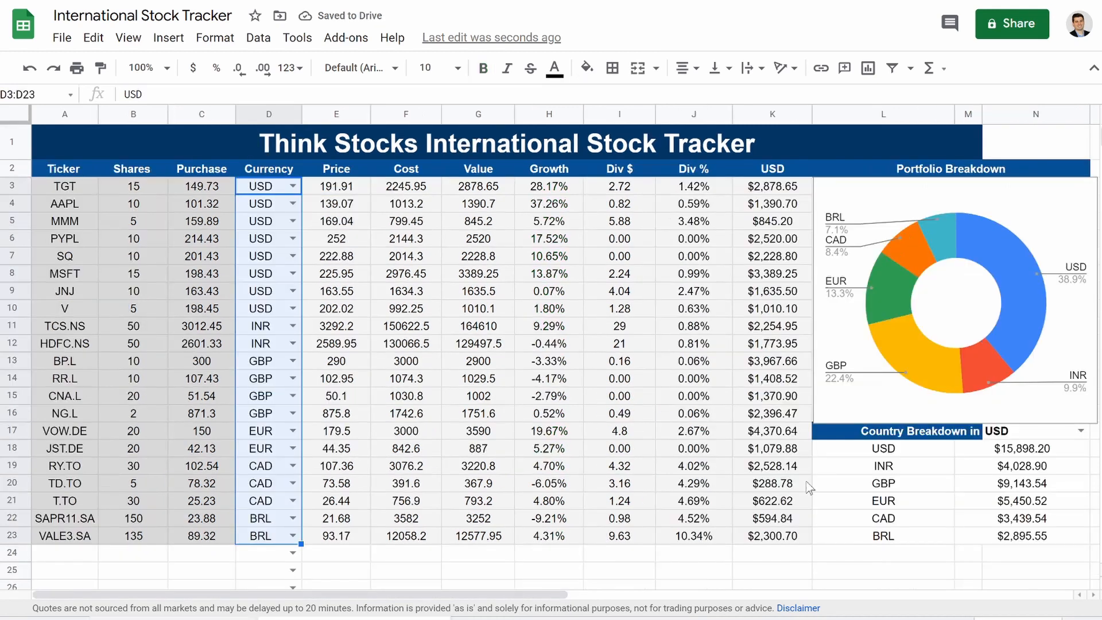
- Open the conditional formatting rules for the breakdown currency cell N17
left_click(1013, 433)
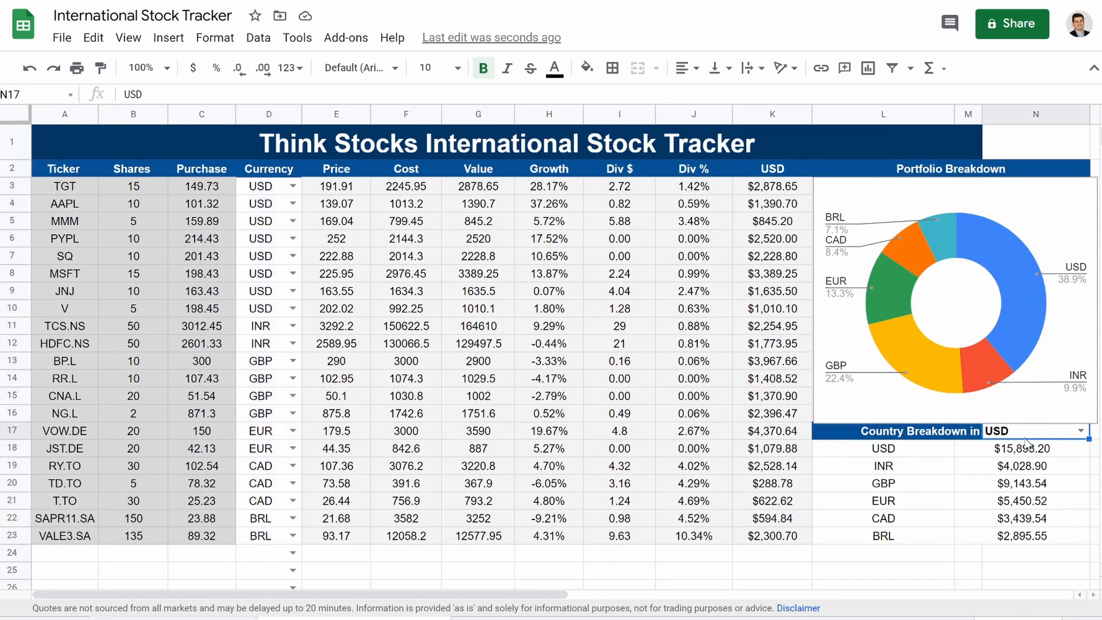
right_click(1027, 440)
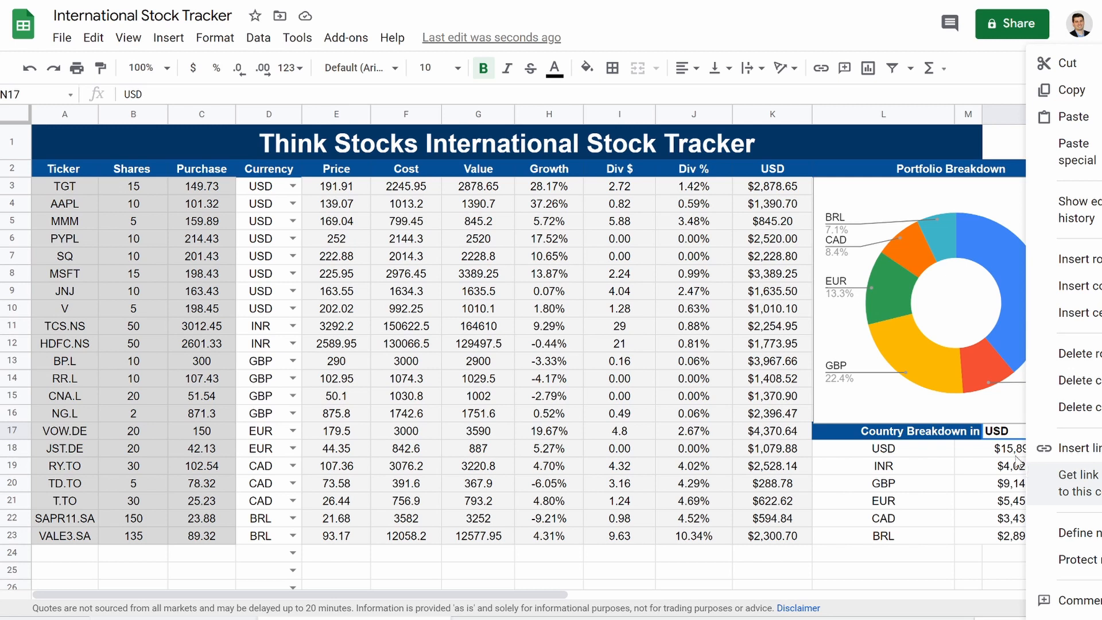
scroll(944, 452, "right", 5)
scroll(945, 453, "left", 3)
left_click(944, 452)
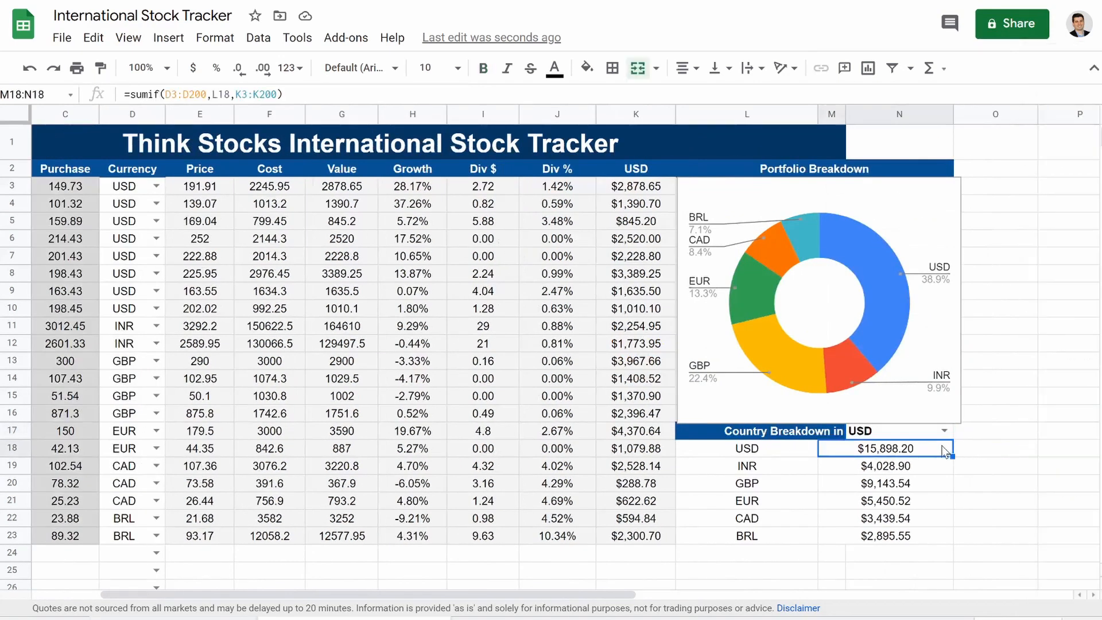
right_click(906, 437)
left_click(864, 451)
scroll(838, 451, "right", 3)
left_click(673, 431)
right_click(671, 431)
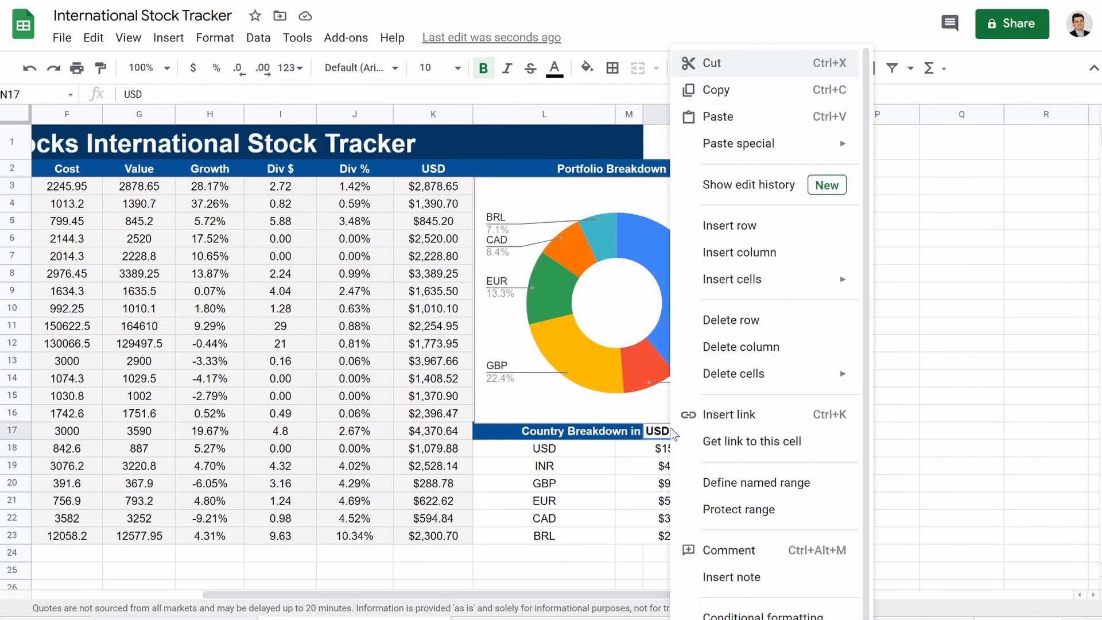
scroll(735, 555, "down", 1)
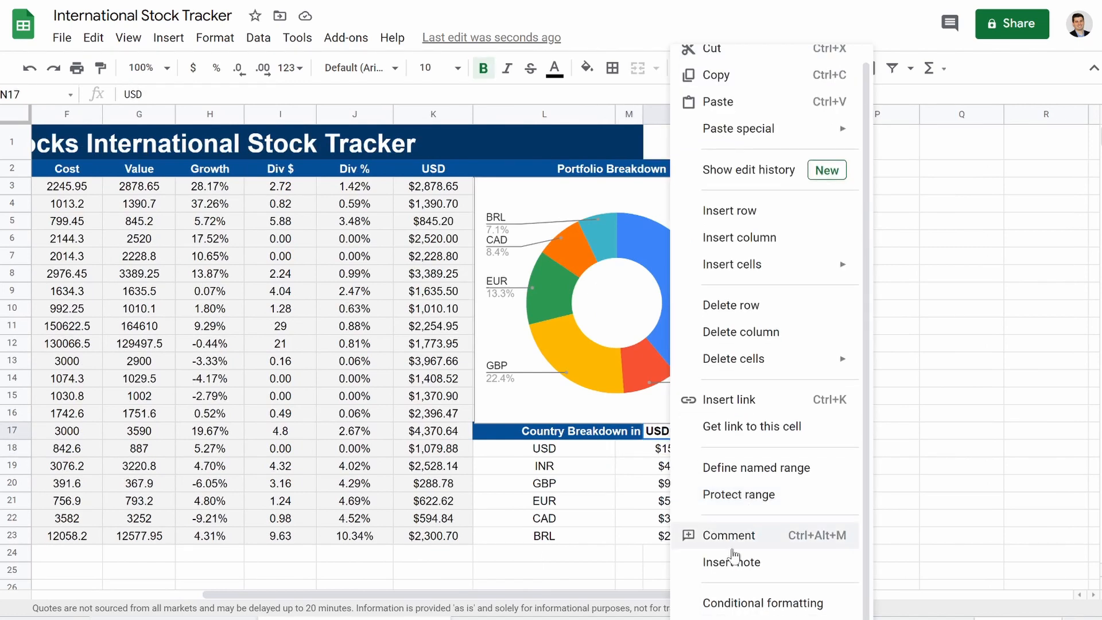
left_click(744, 602)
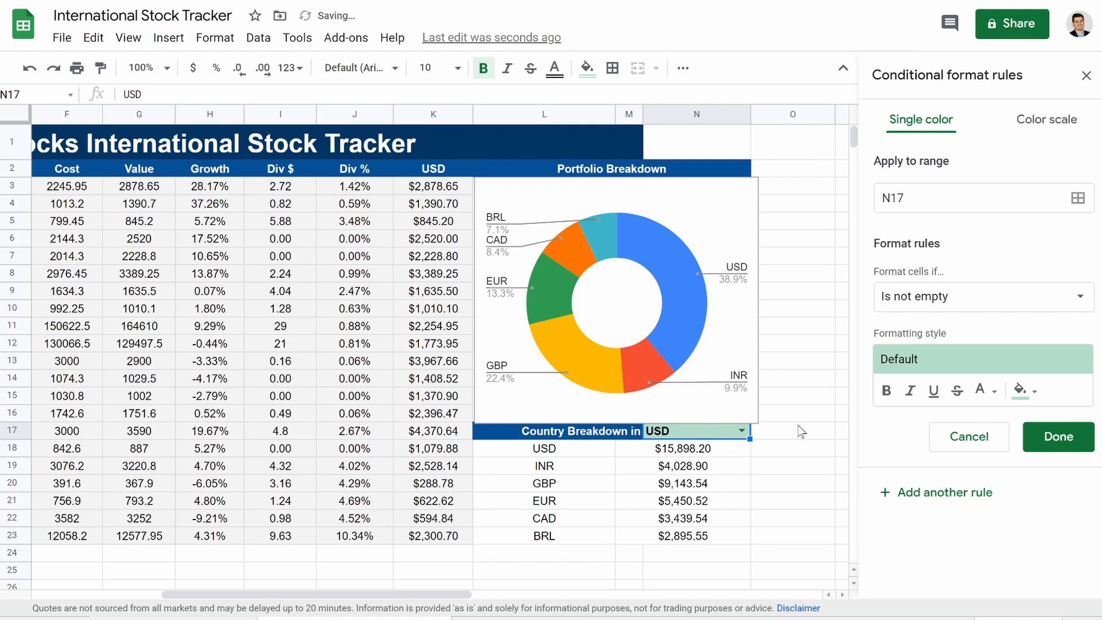
- Set the N17 rule's condition to text is exactly USD
left_click(963, 304)
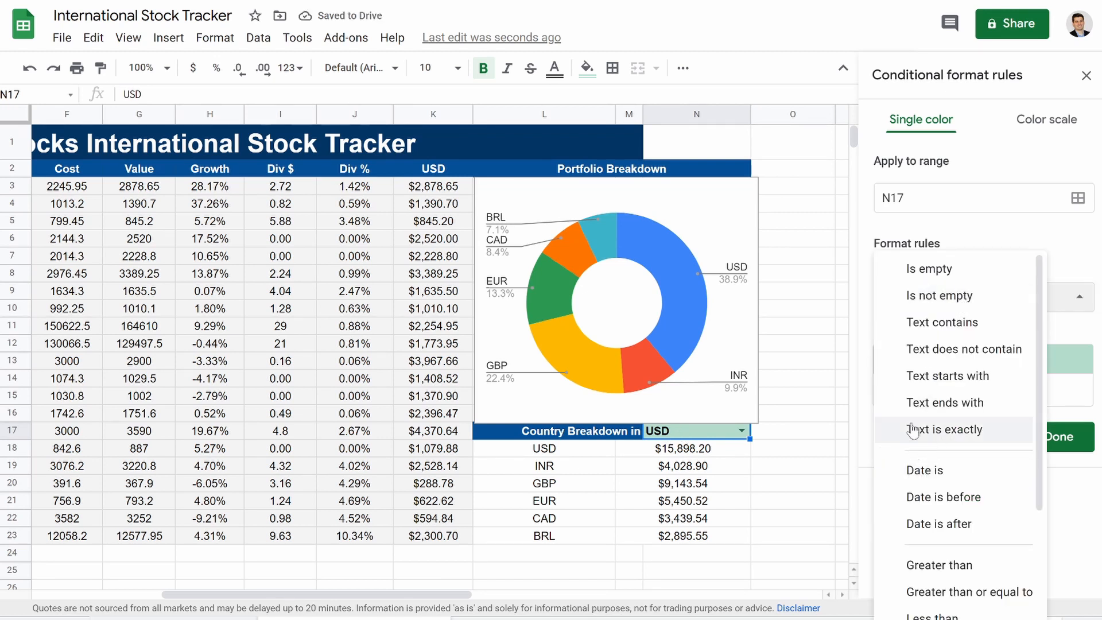
left_click(953, 432)
left_click(948, 335)
type("USD")
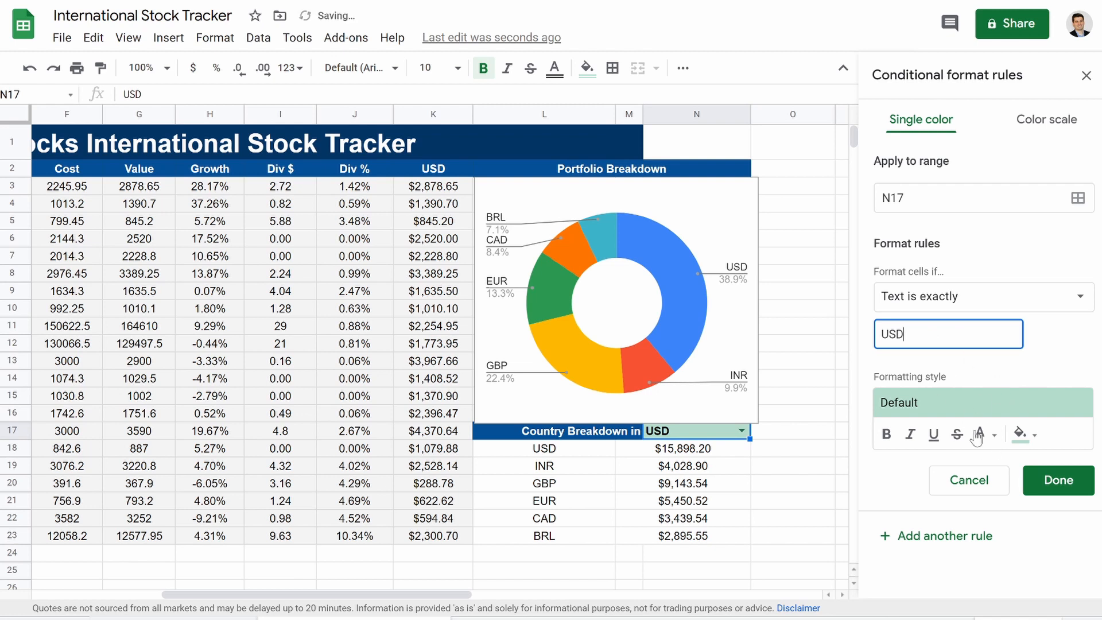
- Style the USD rule with the theme blue fill matching the chart slice and bold white text, and save it
left_click(1026, 434)
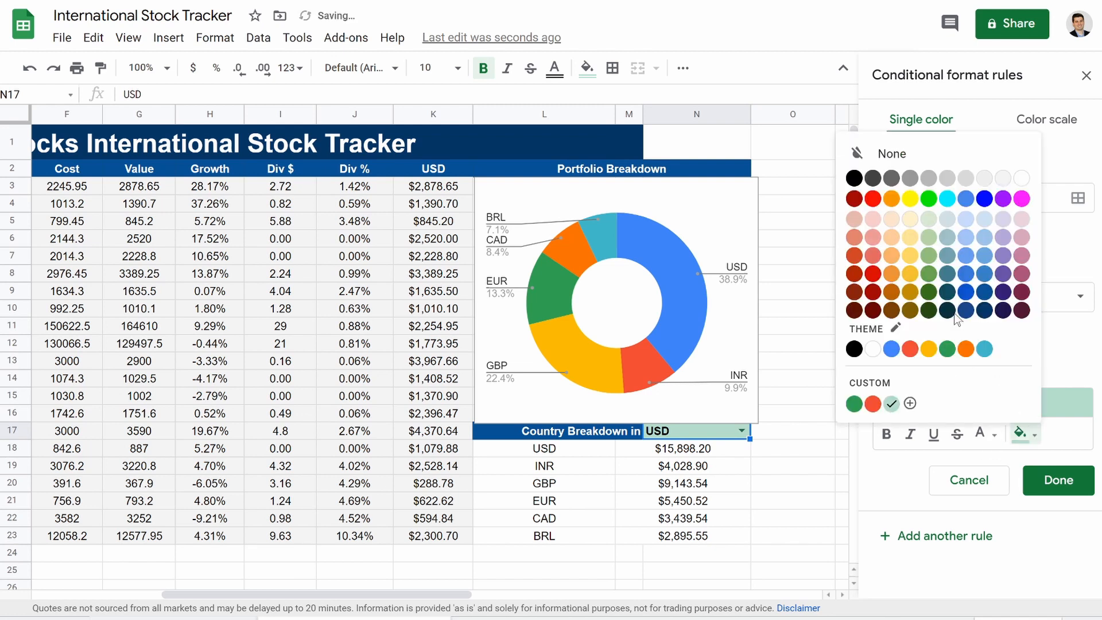
left_click(985, 198)
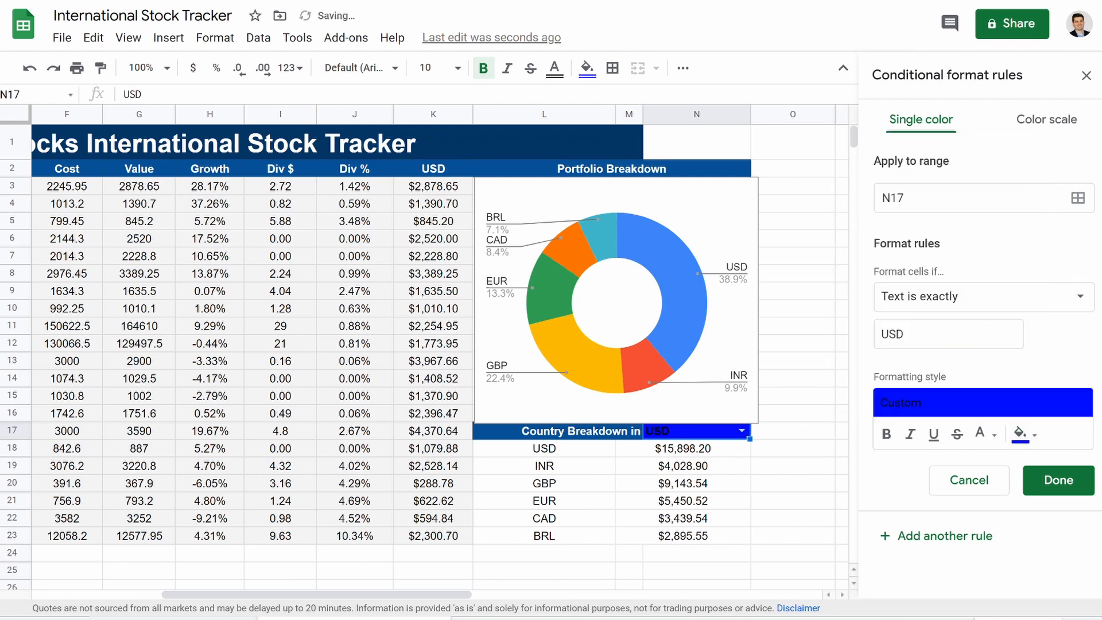
left_click(1022, 434)
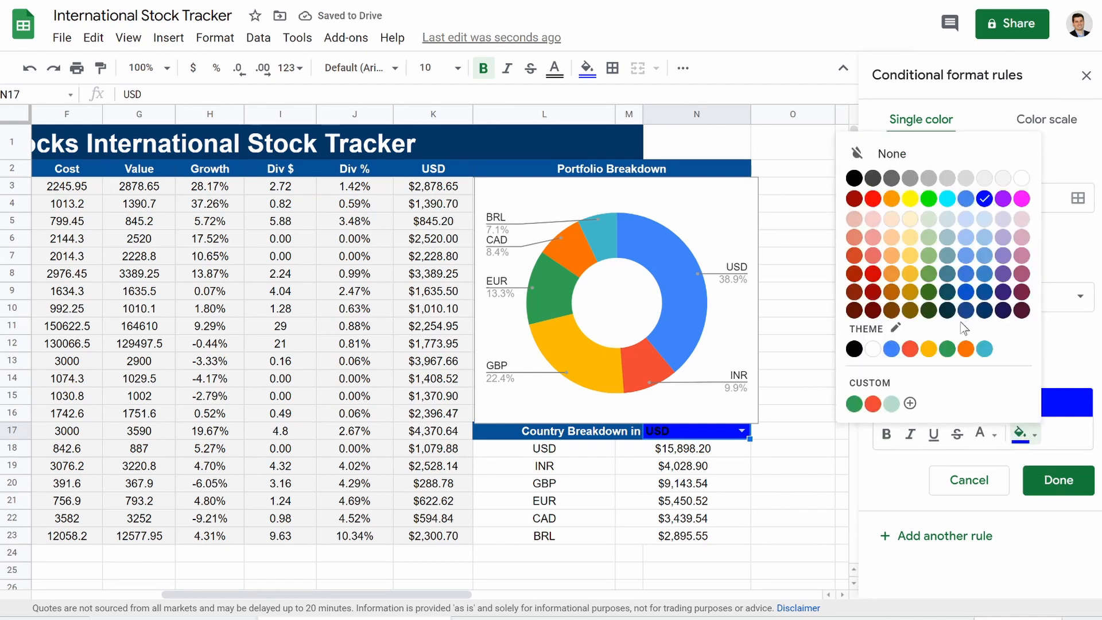
left_click(890, 349)
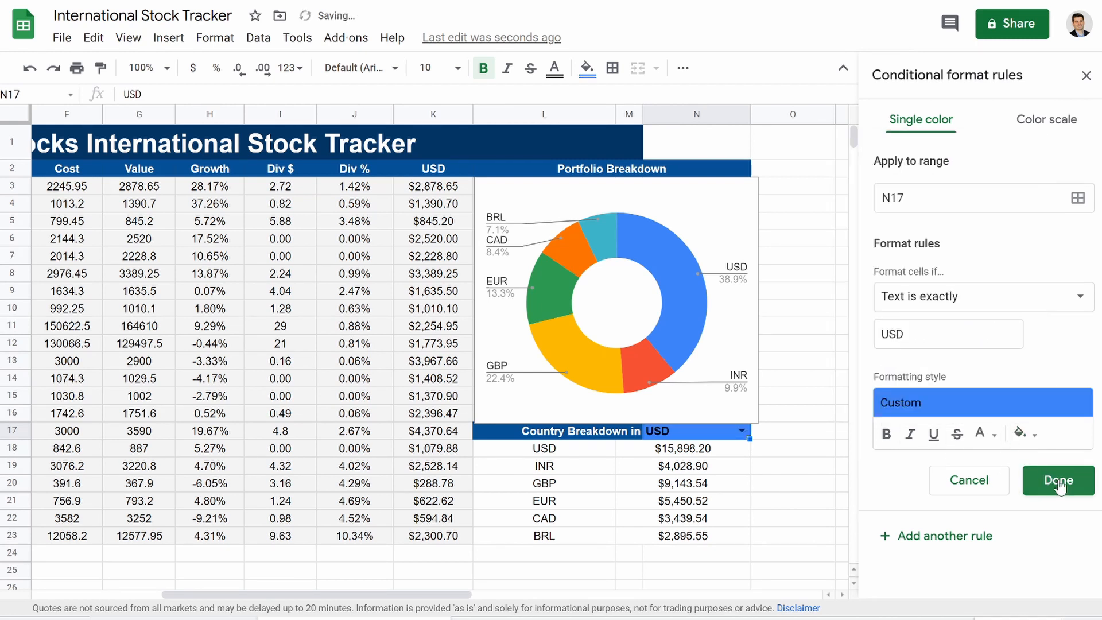
left_click(887, 435)
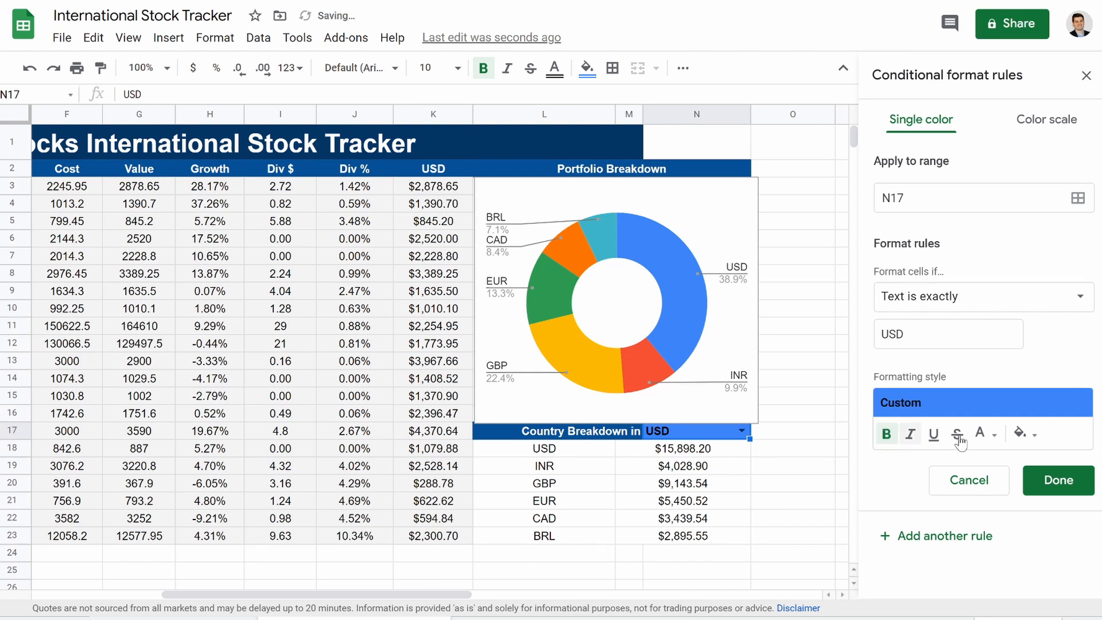
left_click(984, 434)
left_click(982, 178)
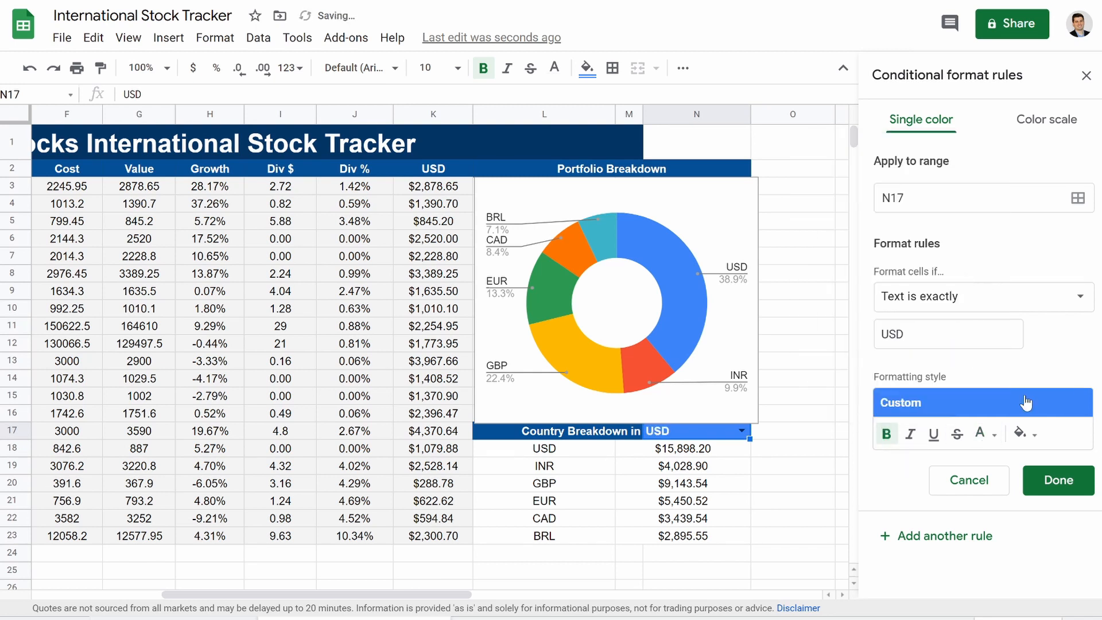
left_click(1057, 481)
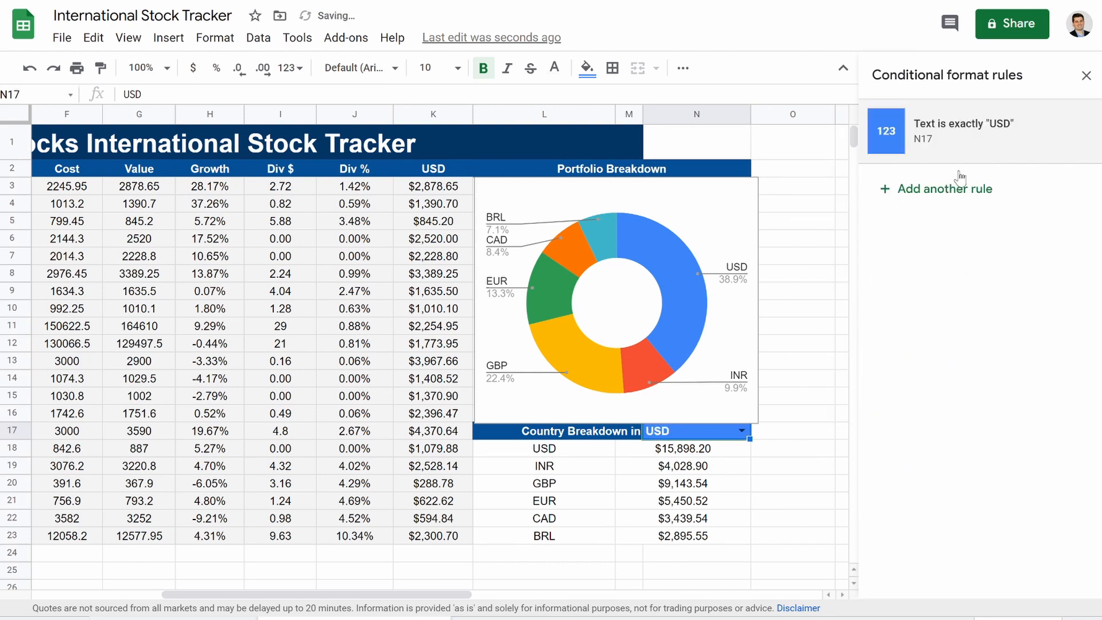
- Add a second N17 rule for text is exactly CAD, keeping the default green style
left_click(887, 189)
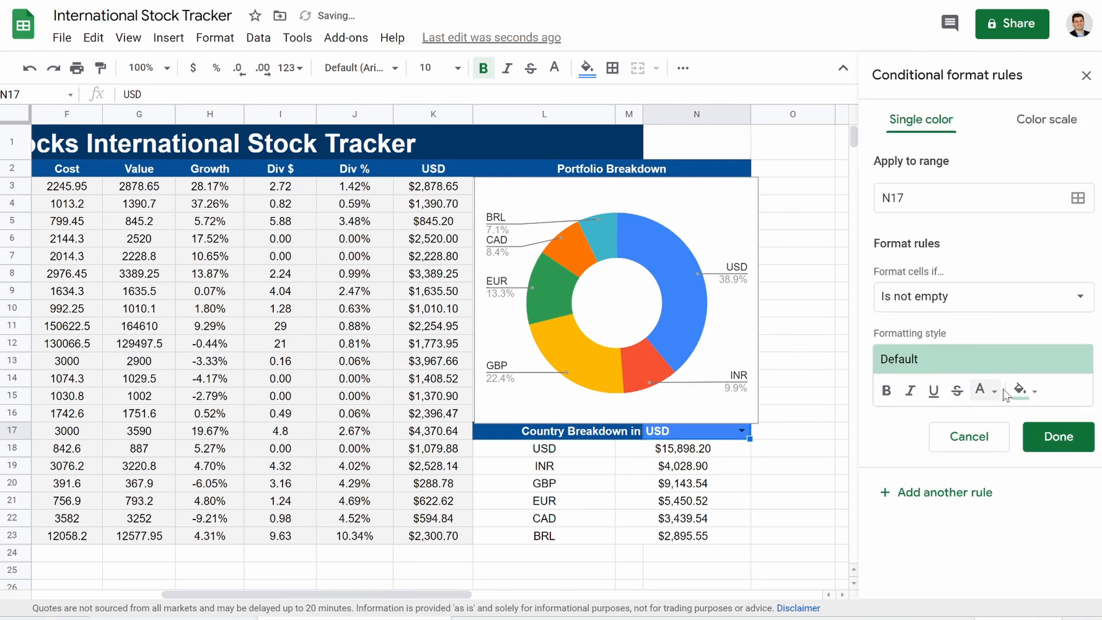
left_click(971, 297)
scroll(960, 460, "down", 1)
scroll(960, 458, "up", 3)
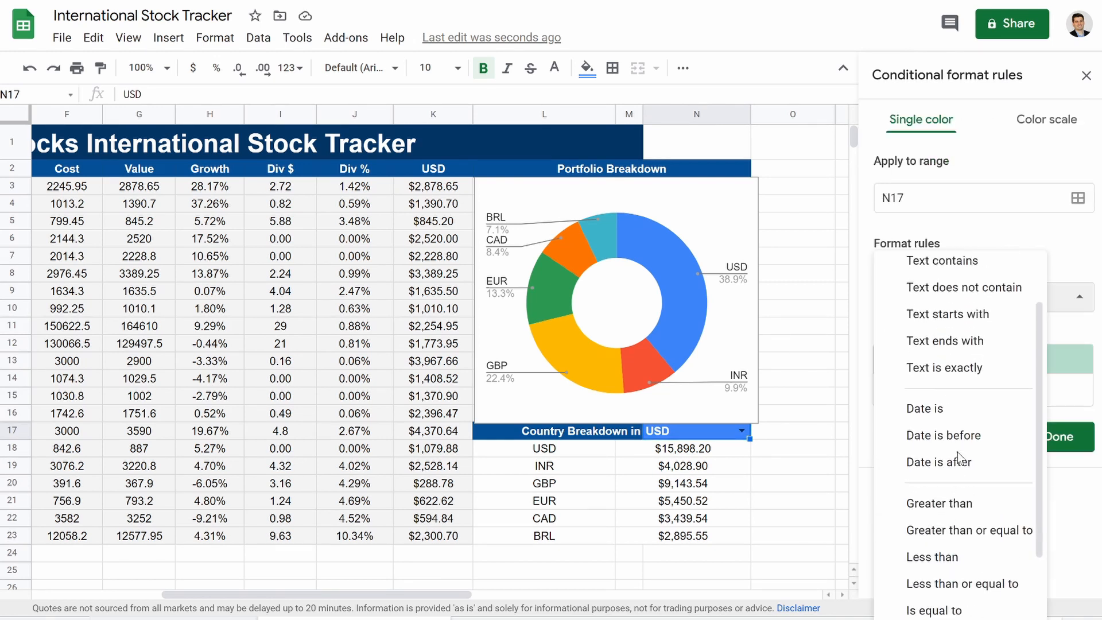
left_click(931, 428)
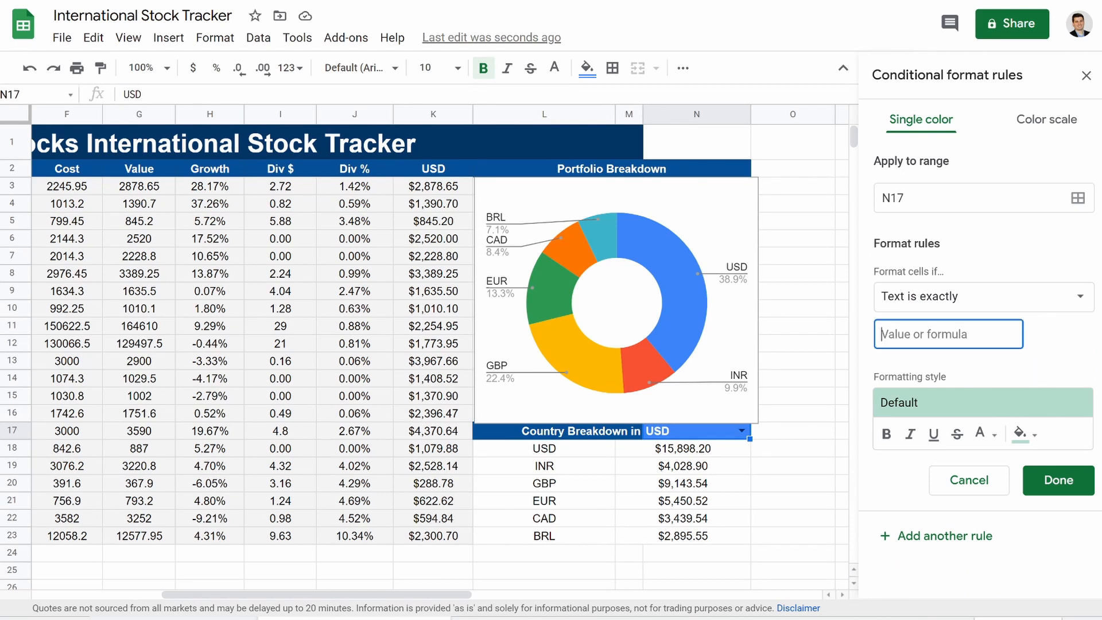
type("CAD")
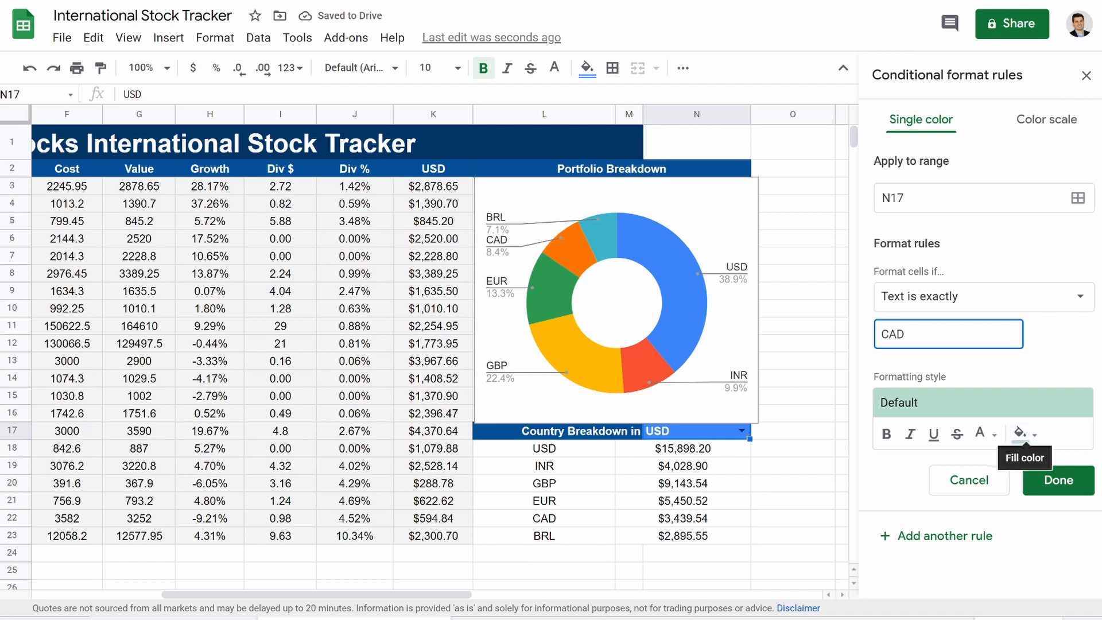
left_click(1060, 481)
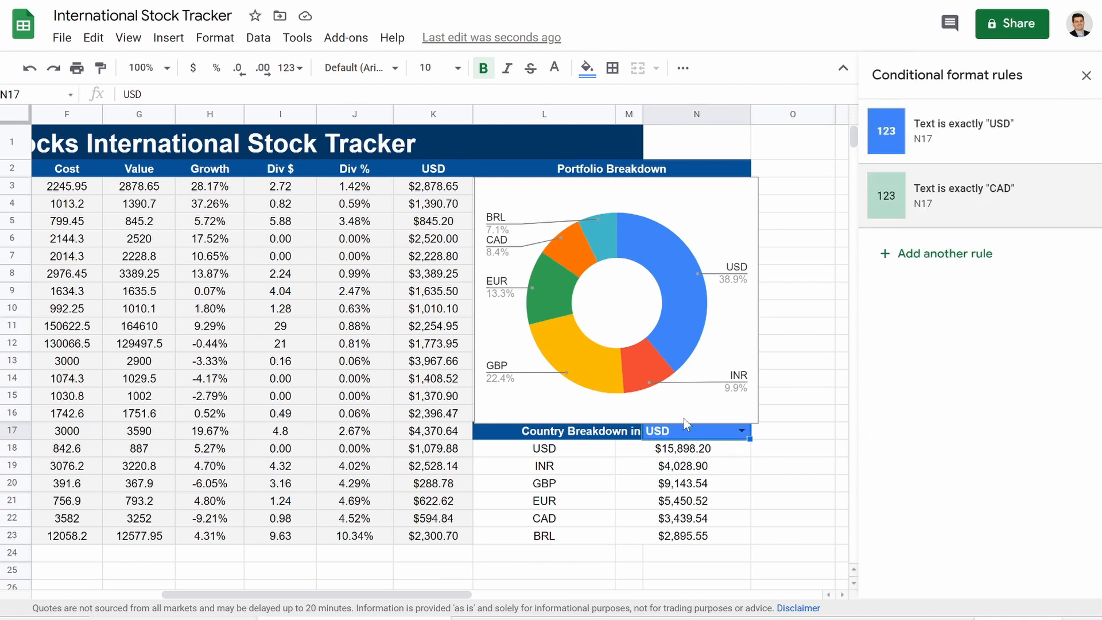
- Close the conditional format rules and switch the breakdown currency in N17 to CAD
left_click(1087, 77)
left_click(740, 432)
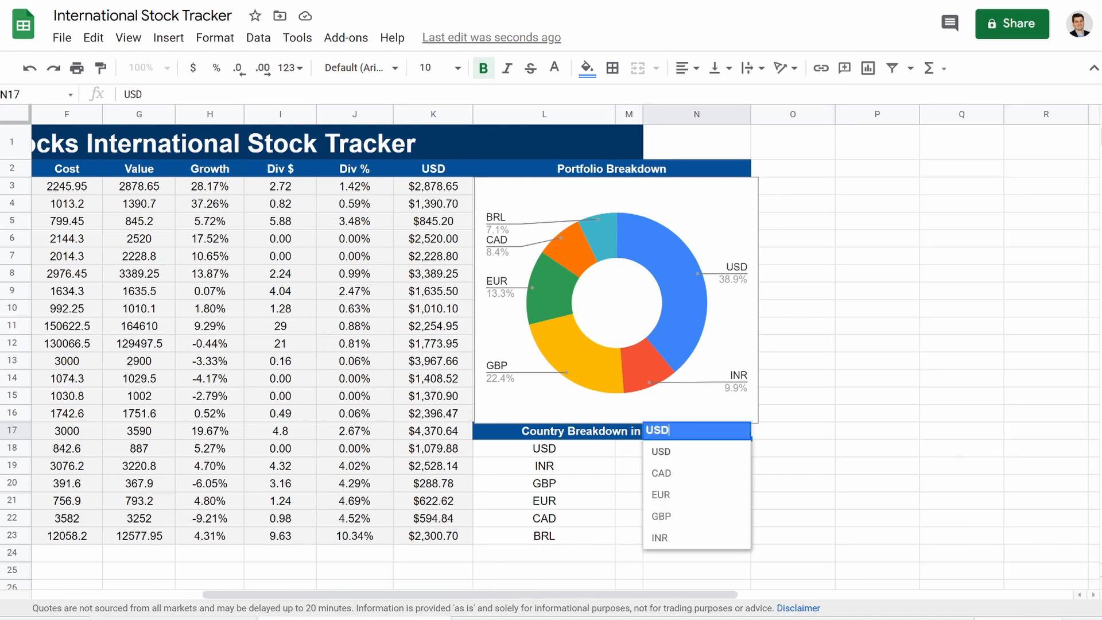
left_click(710, 479)
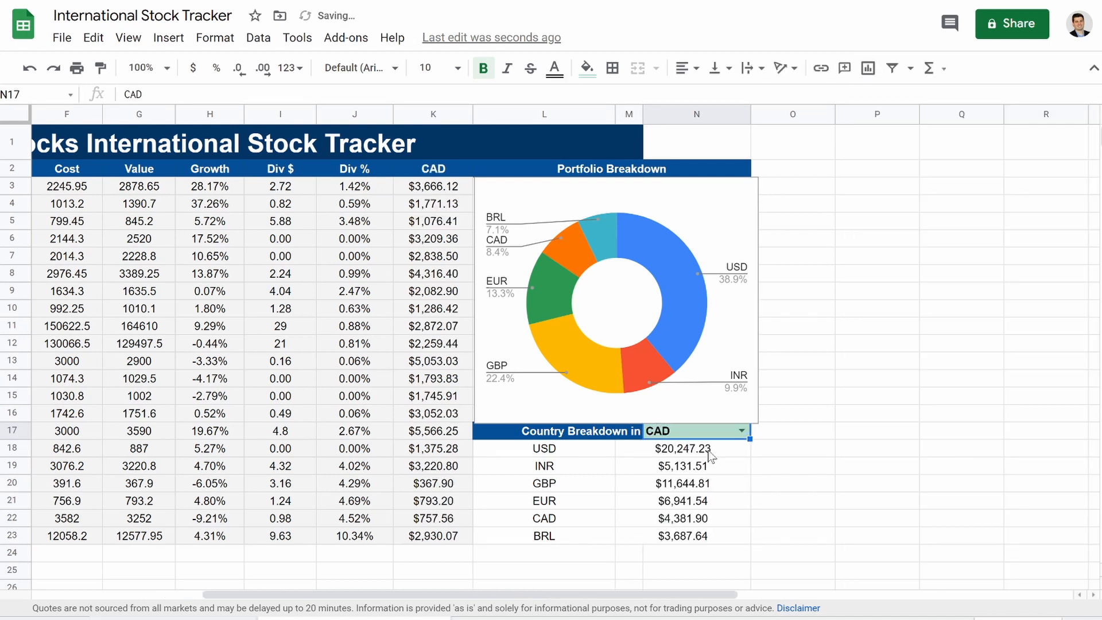
scroll(399, 426, "left", 5)
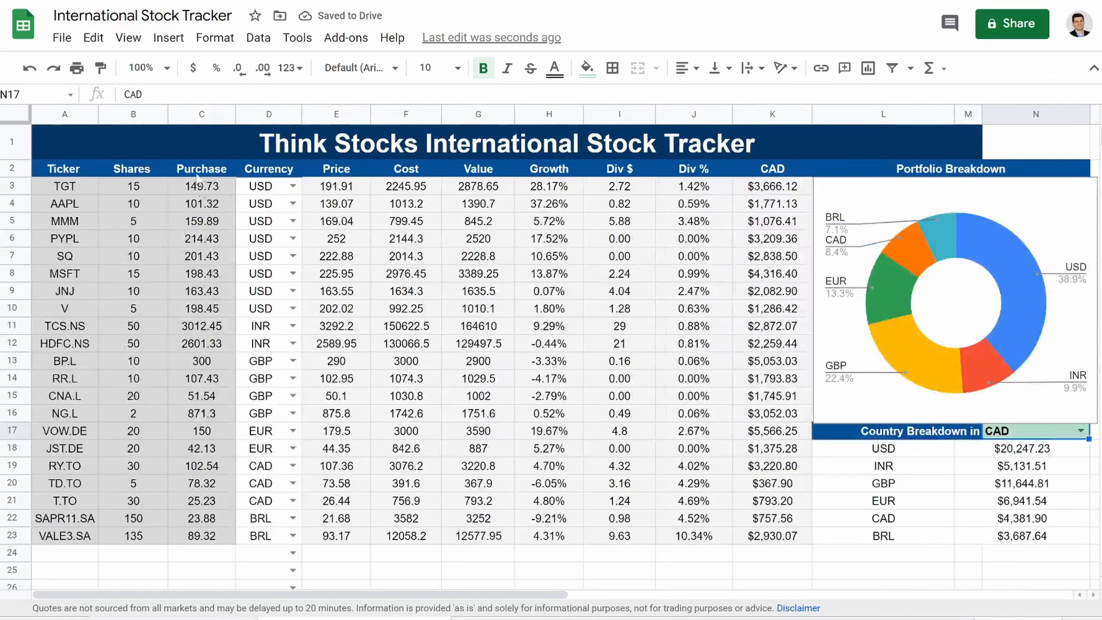
left_click_drag(261, 187, 261, 536)
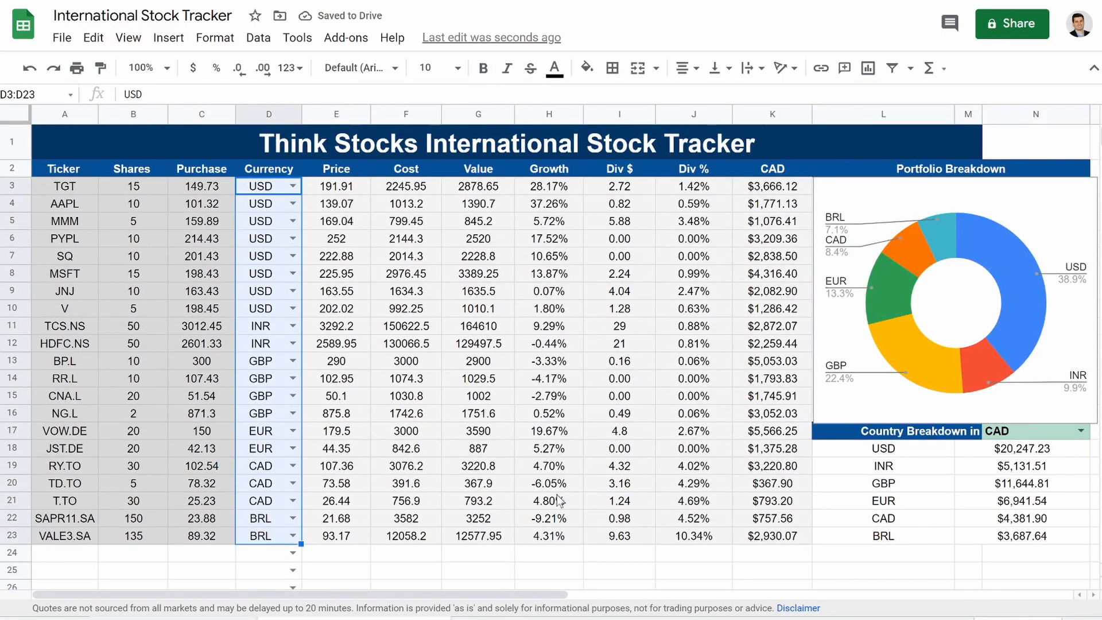
left_click(549, 501)
- Fill the country breakdown cells L18:N23 with the same grey as the Ticker, Shares and Purchase input columns
left_click_drag(908, 456, 975, 543)
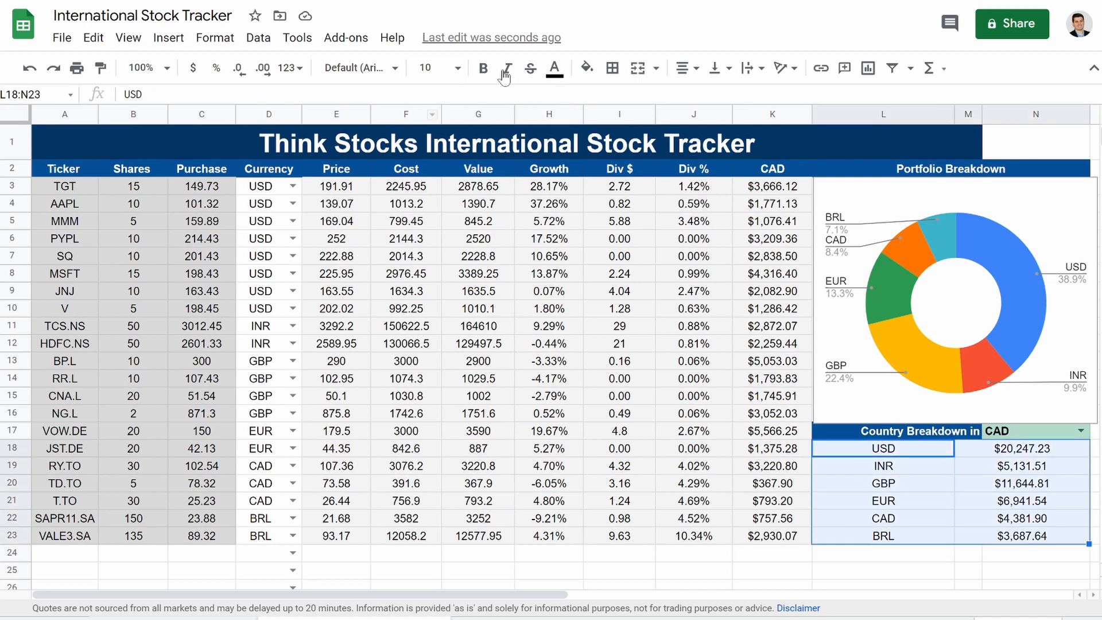
left_click(585, 69)
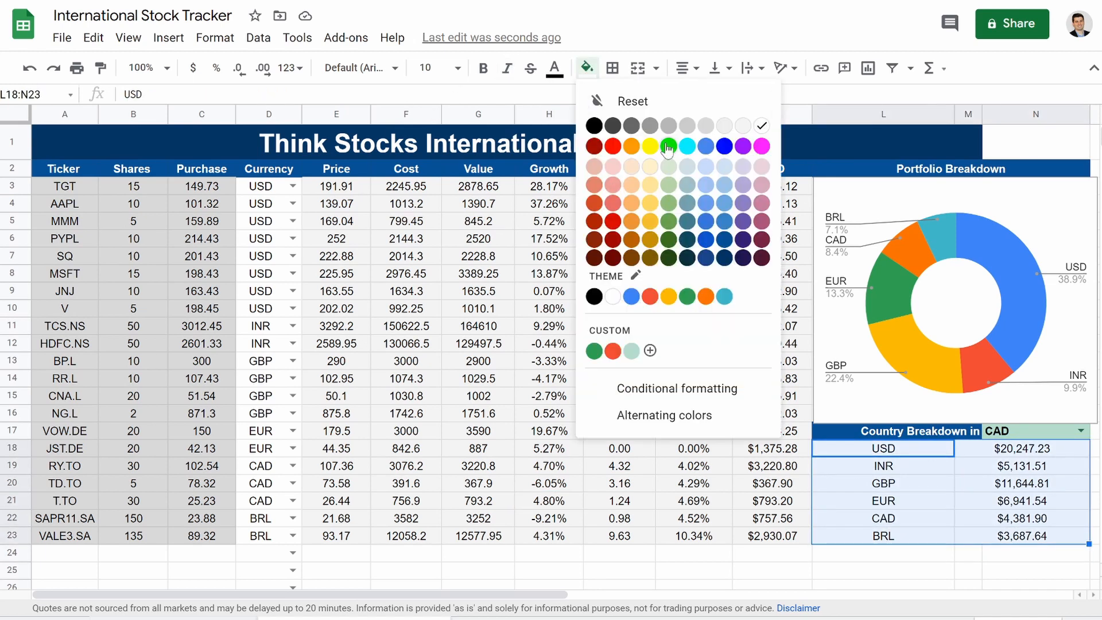
left_click(689, 161)
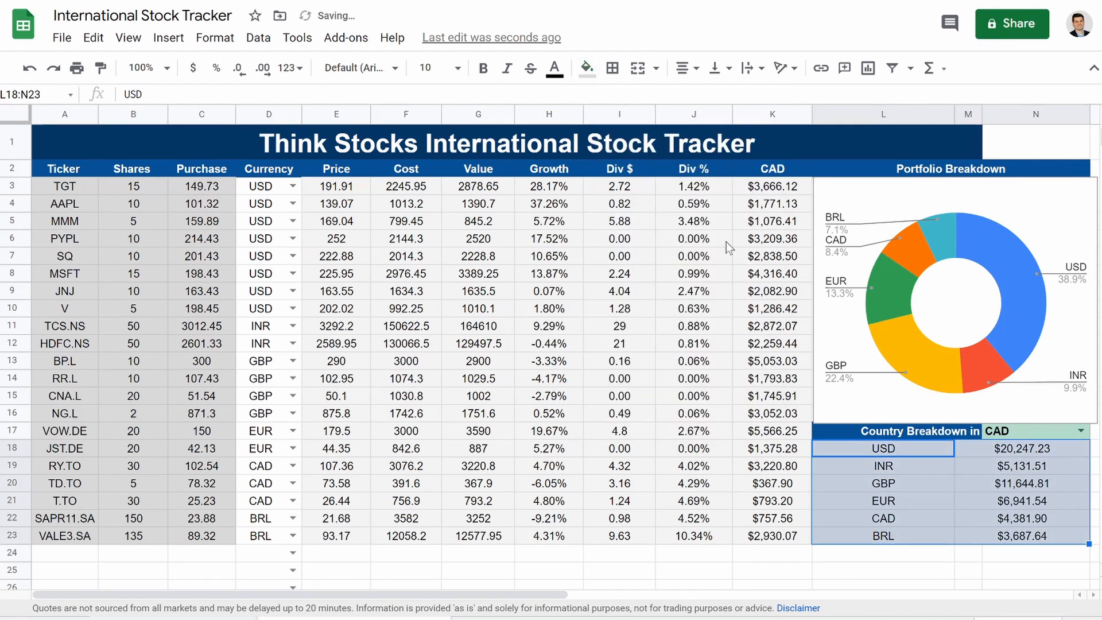
left_click(969, 292)
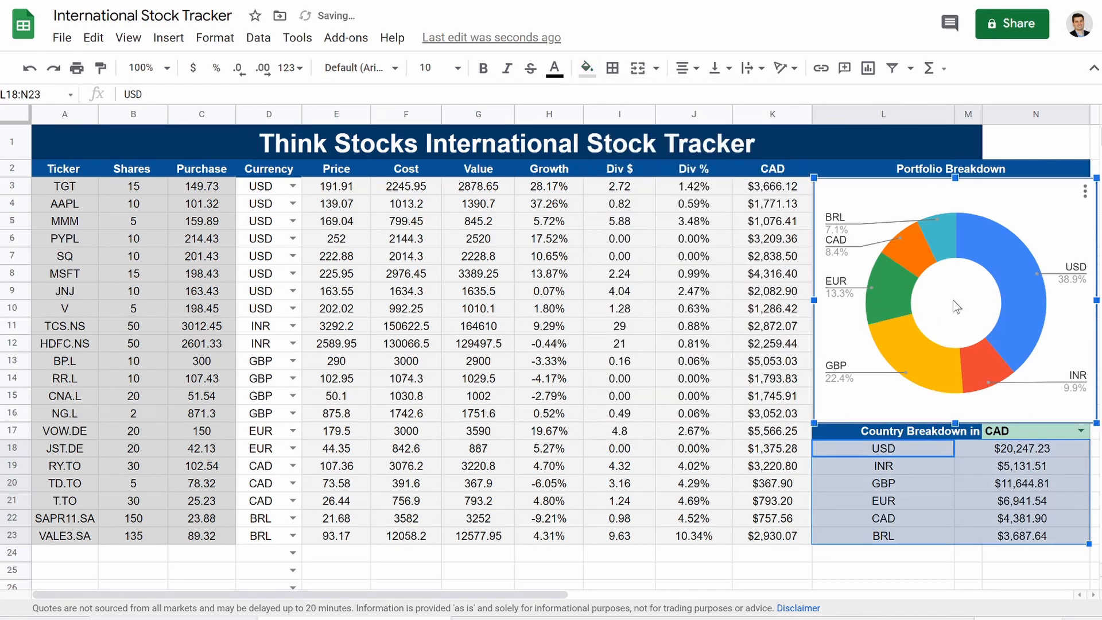
mouse_move(1000, 271)
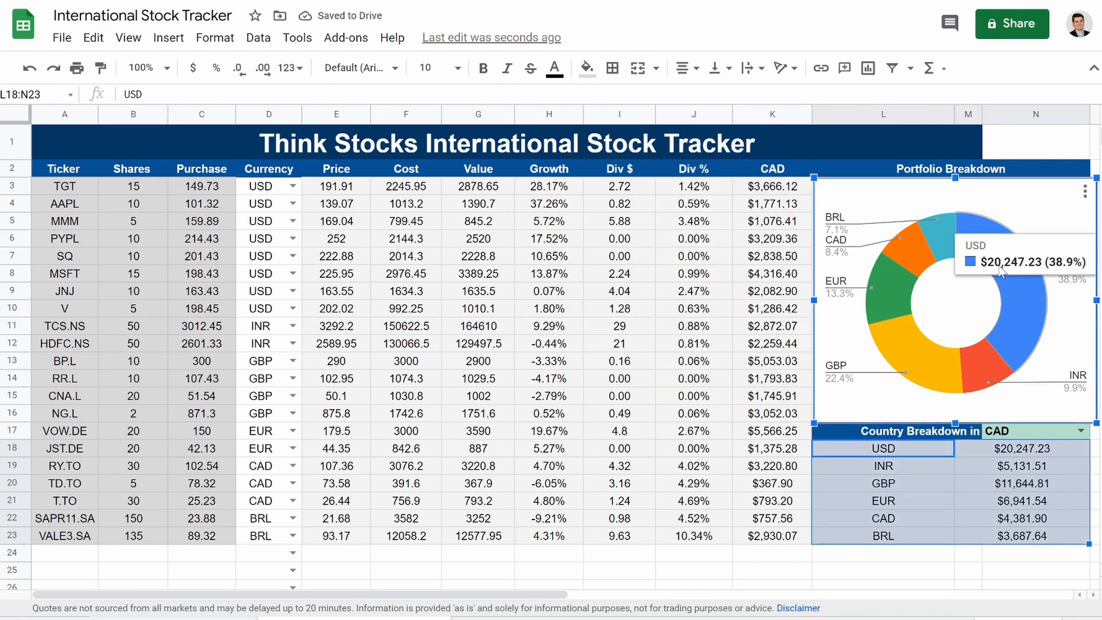
double_click(1022, 300)
left_click(897, 383)
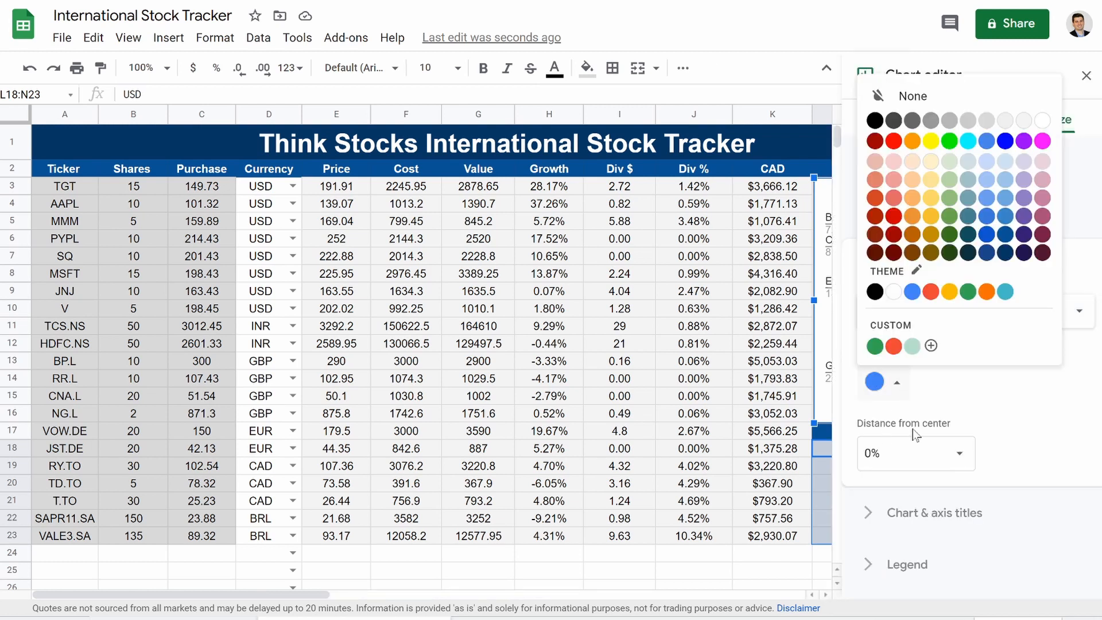
left_click(775, 280)
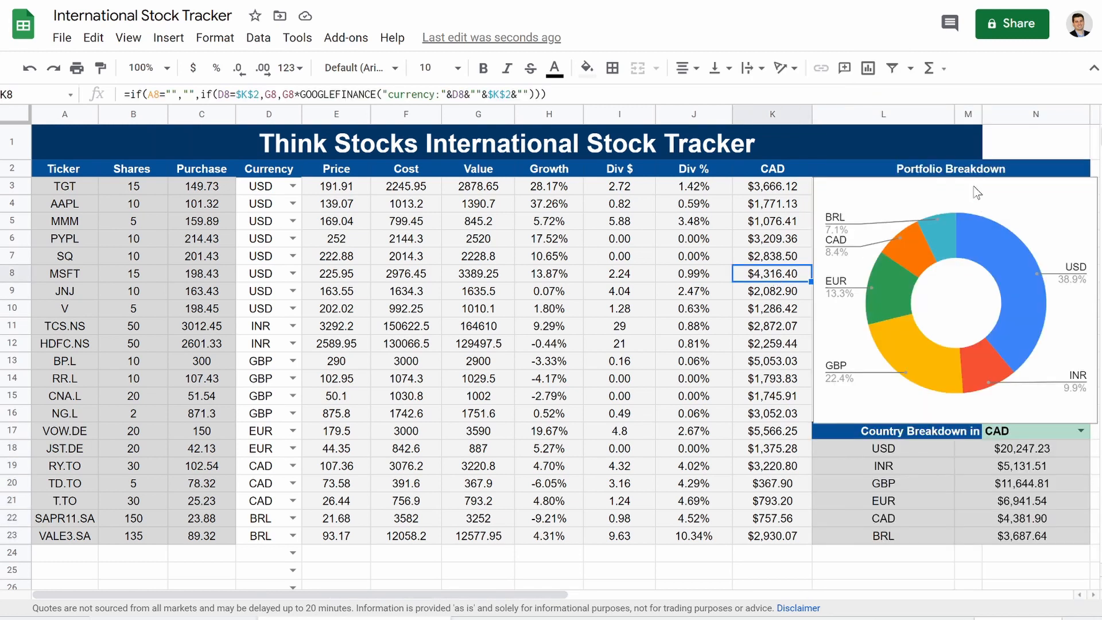
- Set the doughnut chart's background color to a light grey matching the shaded cells and close the chart editor
left_click(945, 301)
double_click(945, 300)
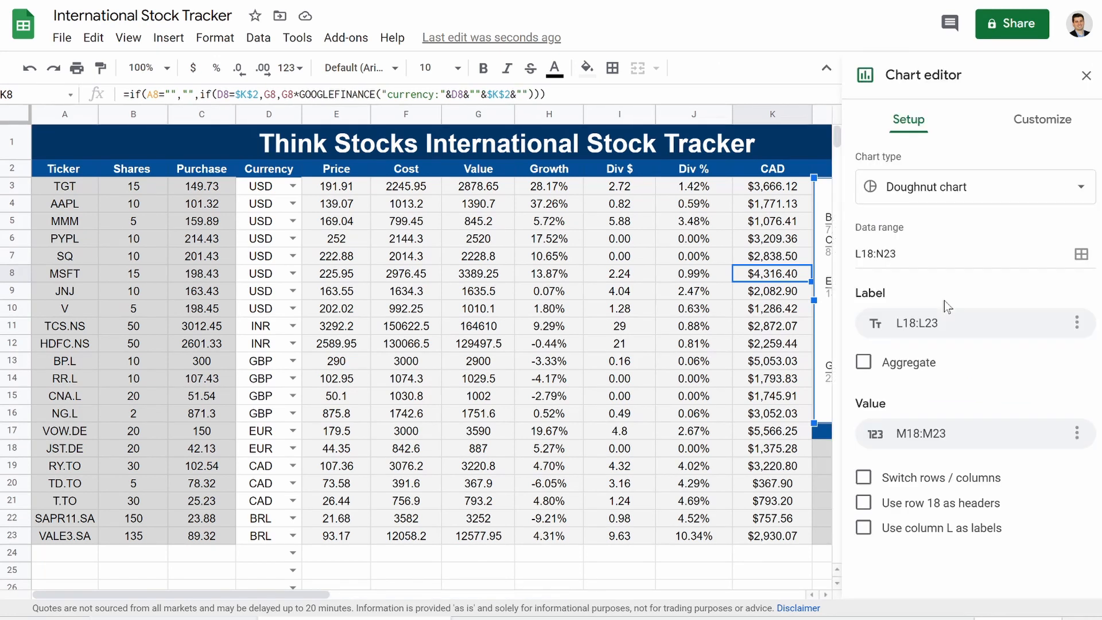
left_click(1026, 131)
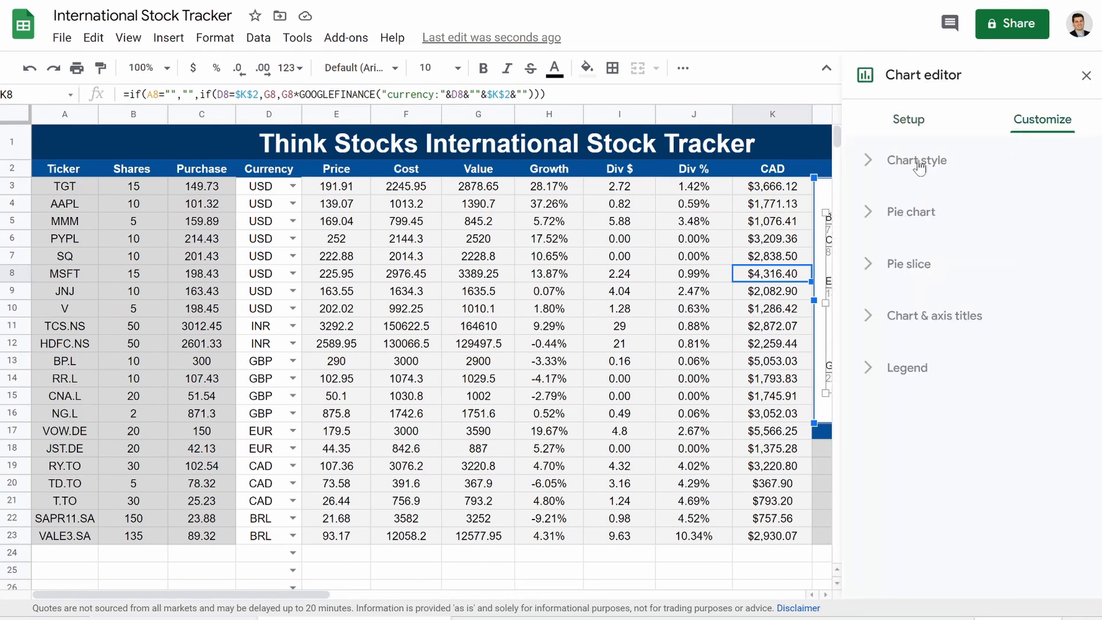
left_click(916, 160)
left_click(906, 230)
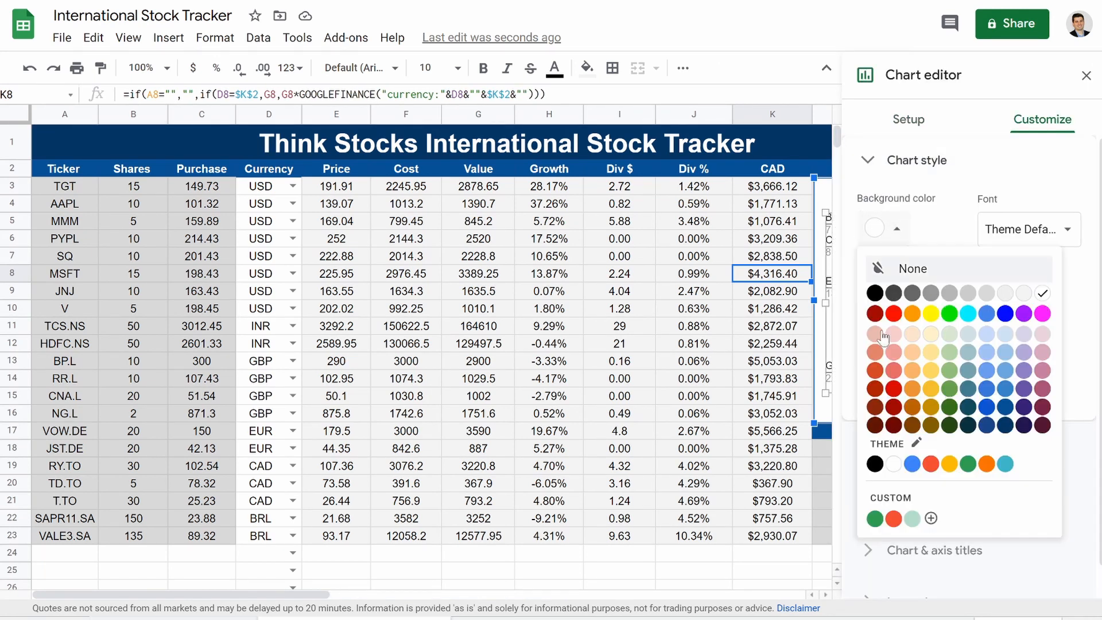
left_click(991, 295)
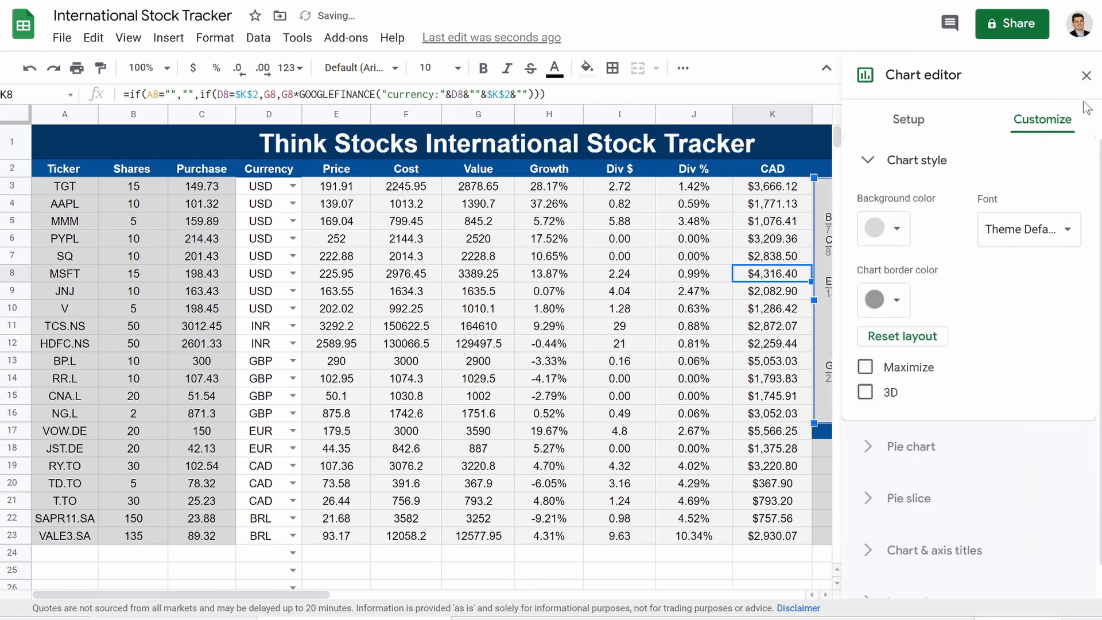
left_click(1086, 75)
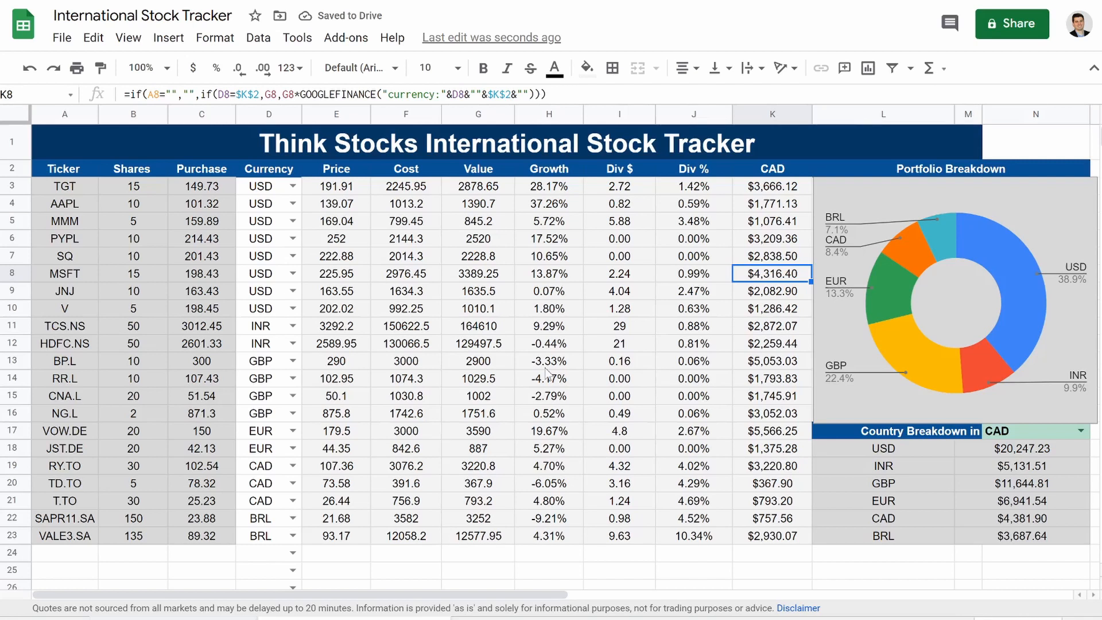
- Narrow the doughnut chart slightly so its outer edge lines up with the edge of column N
left_click(955, 312)
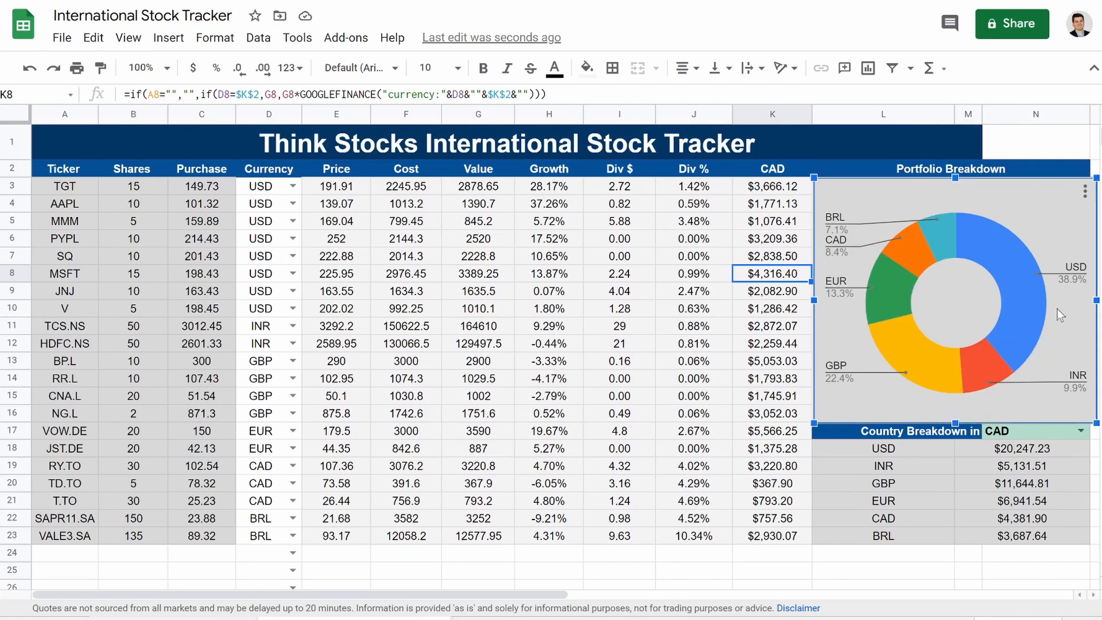
left_click_drag(1092, 303, 1087, 304)
left_click(689, 396)
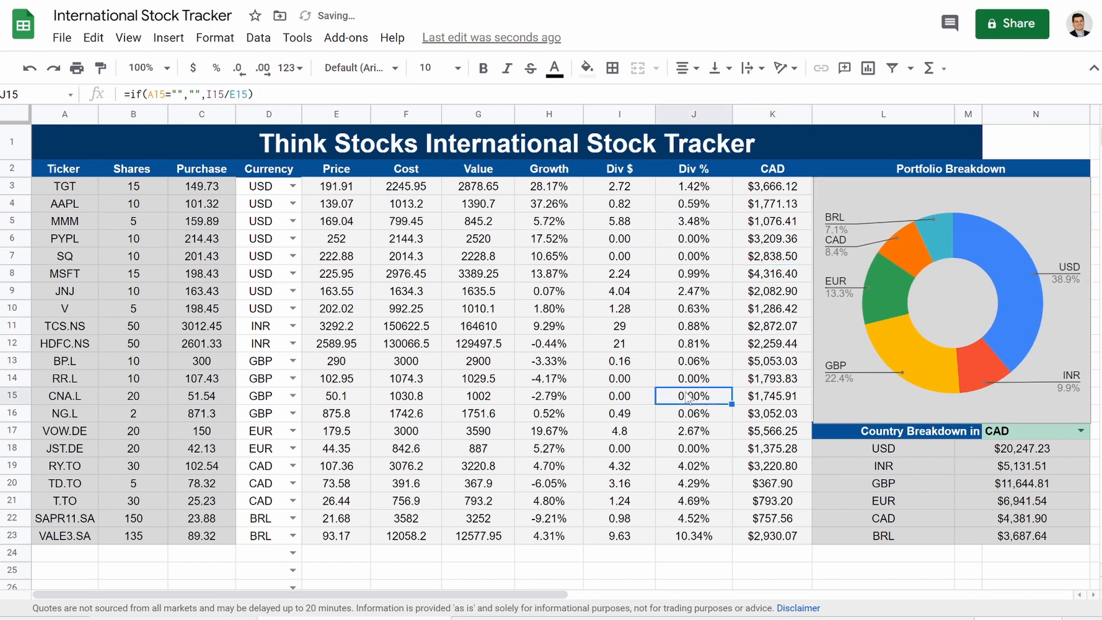
- Review the Currency column and the conditional text colors of the Growth values in H3:H23
left_click(271, 189)
left_click_drag(279, 306, 282, 506)
left_click(349, 575)
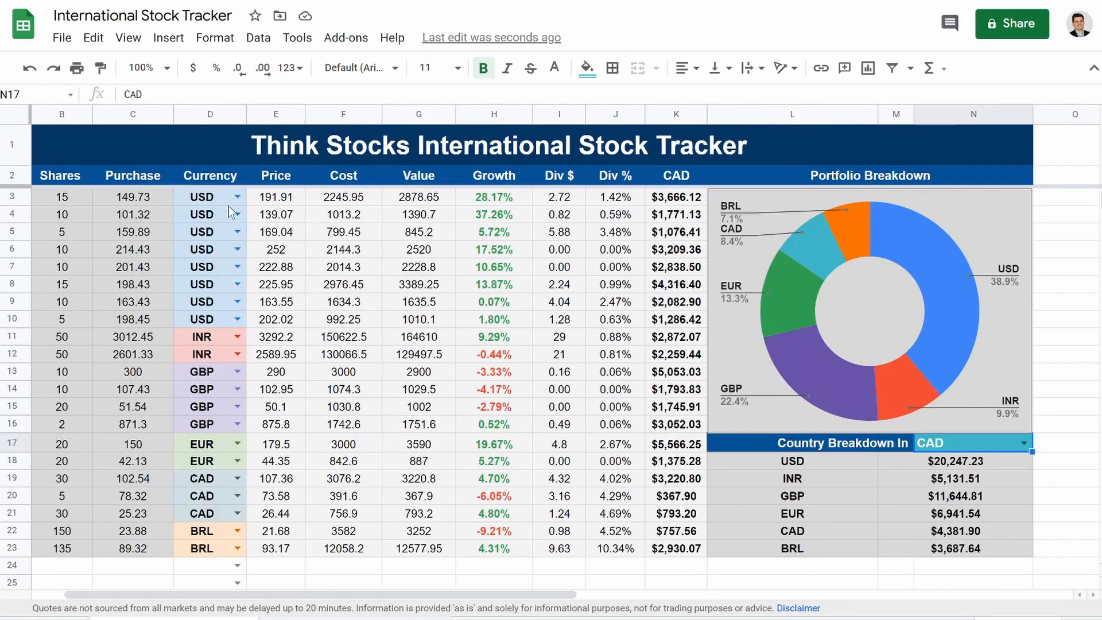
left_click_drag(490, 200, 503, 553)
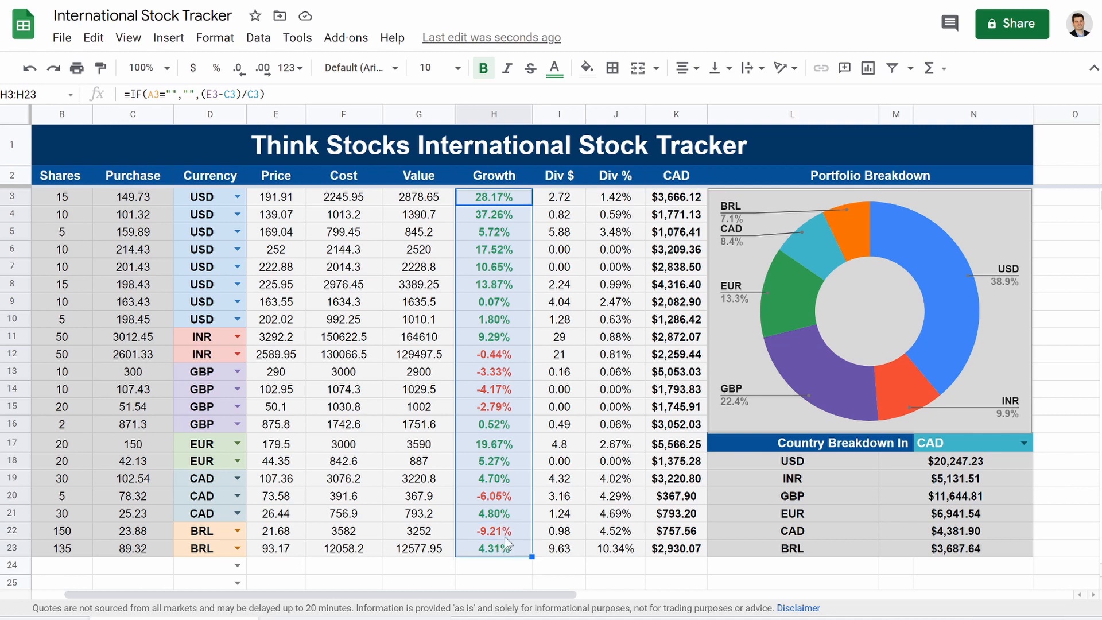
- Compare the Div $ column's import formulas with the forward dividend on the BP.L summary page in Yahoo Finance
left_click(565, 430)
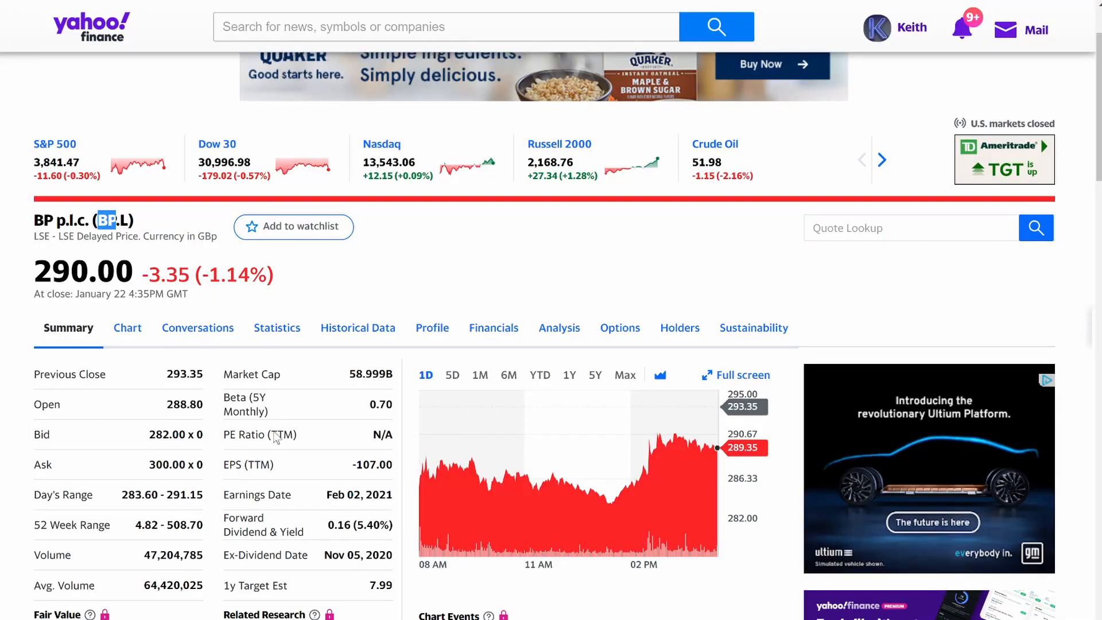
scroll(551, 336, "down", 2)
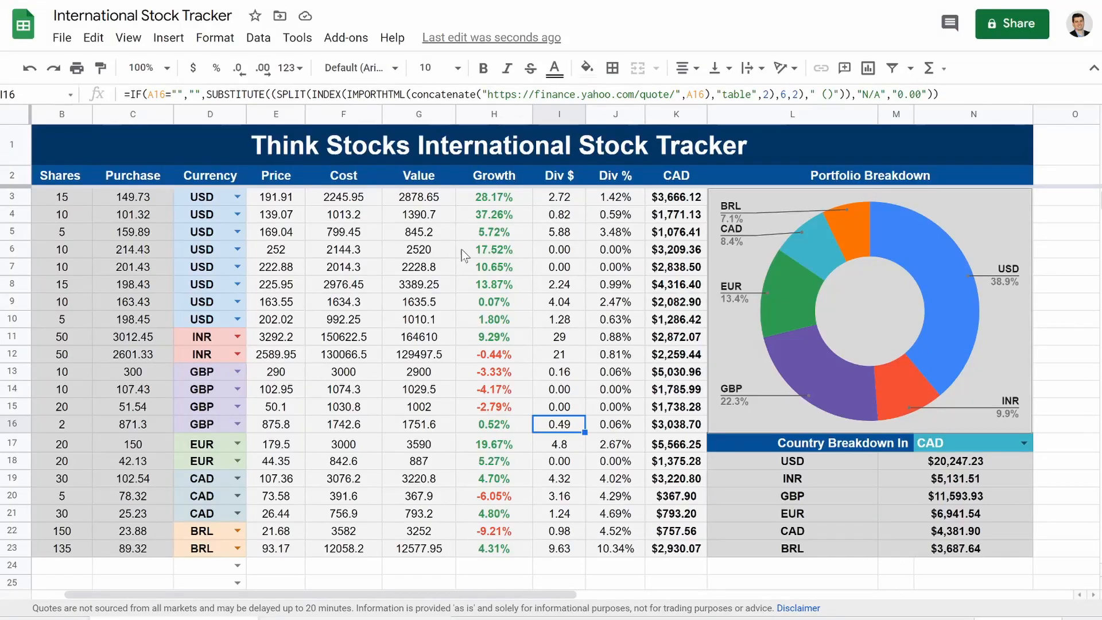
left_click(552, 204)
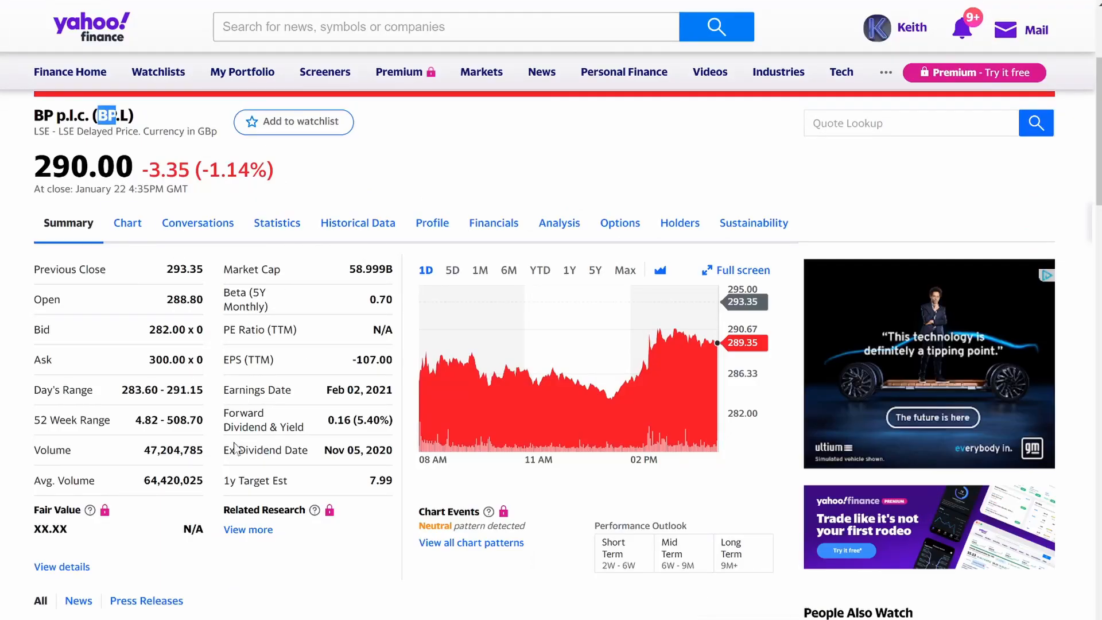
scroll(236, 449, "up", 4)
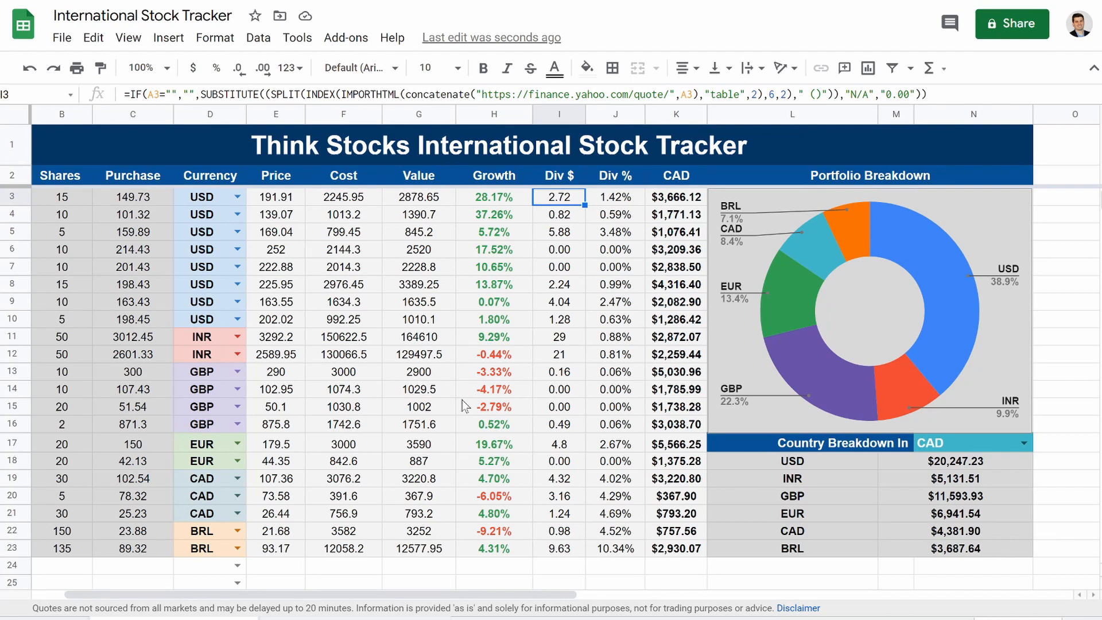
scroll(465, 407, "left", 1)
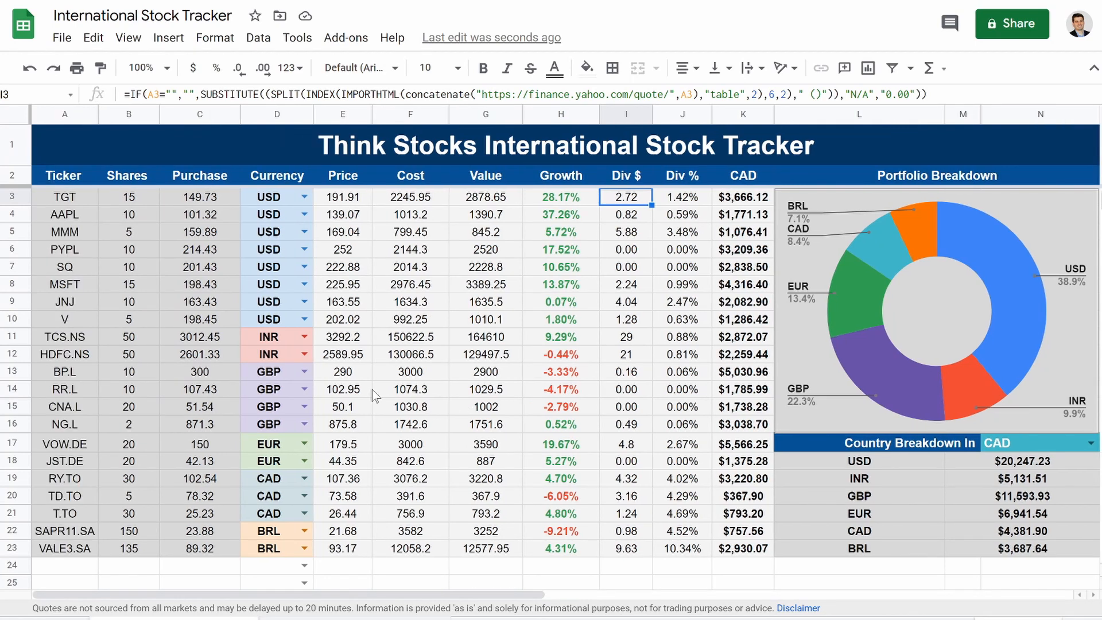